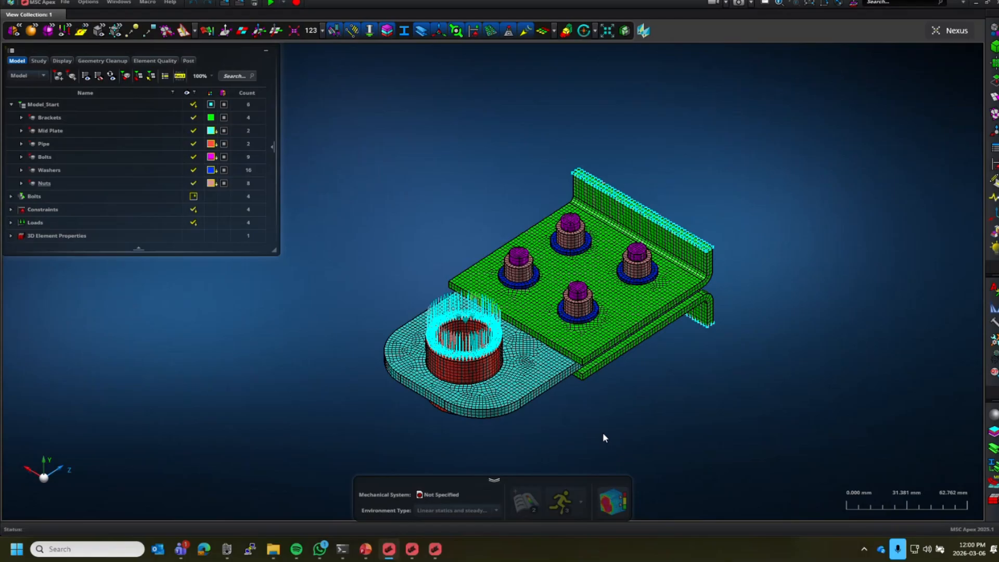
Review the Scenarios and Studies settings in the application options, keeping Use new Scenarios active.
{"action": "left_click", "coordinate": [90, 2]}
{"action": "left_click", "coordinate": [96, 19]}
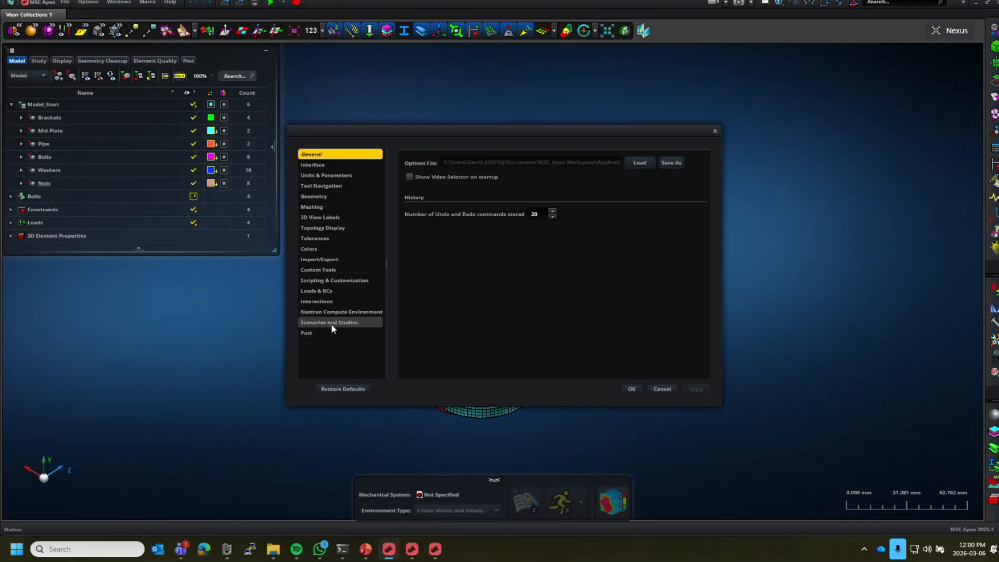
{"action": "left_click", "coordinate": [331, 324]}
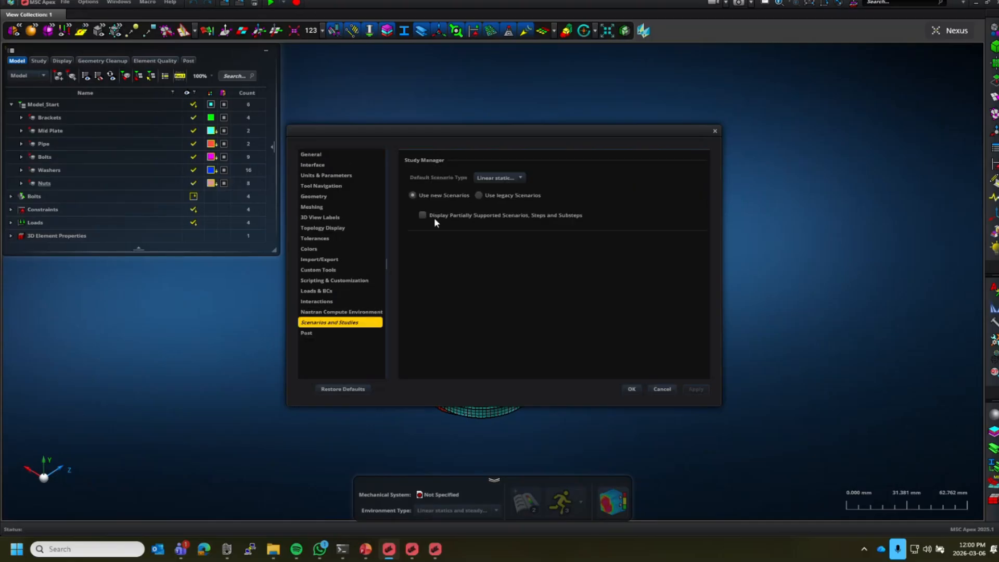
{"action": "left_click", "coordinate": [632, 390]}
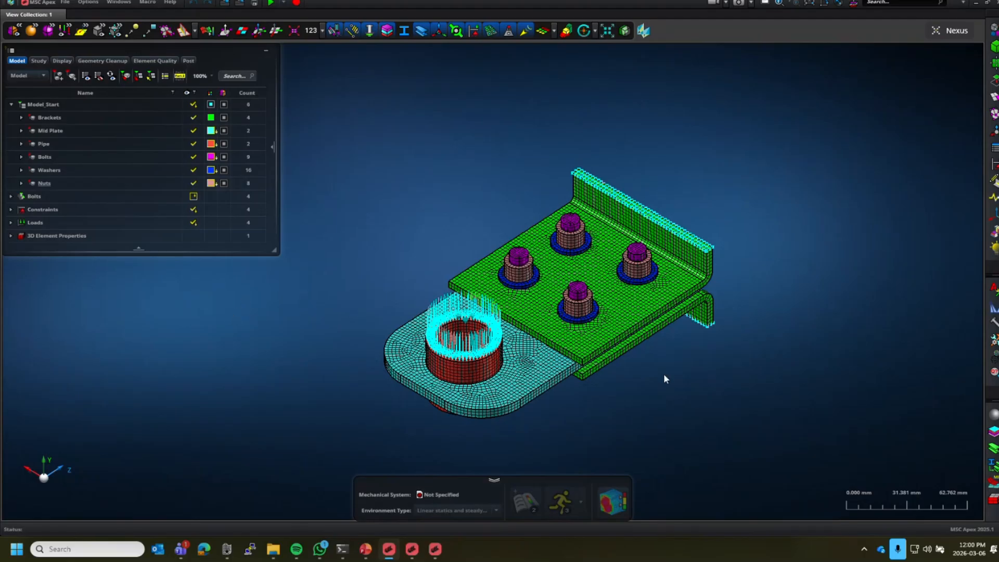
Set the mesh display of the assembly to shaded elements with element edges drawn.
{"action": "middle_click_drag", "start_coordinate": [663, 374], "coordinate": [662, 362]}
{"action": "scroll", "coordinate": [599, 371], "scroll_direction": "up", "scroll_amount": 5}
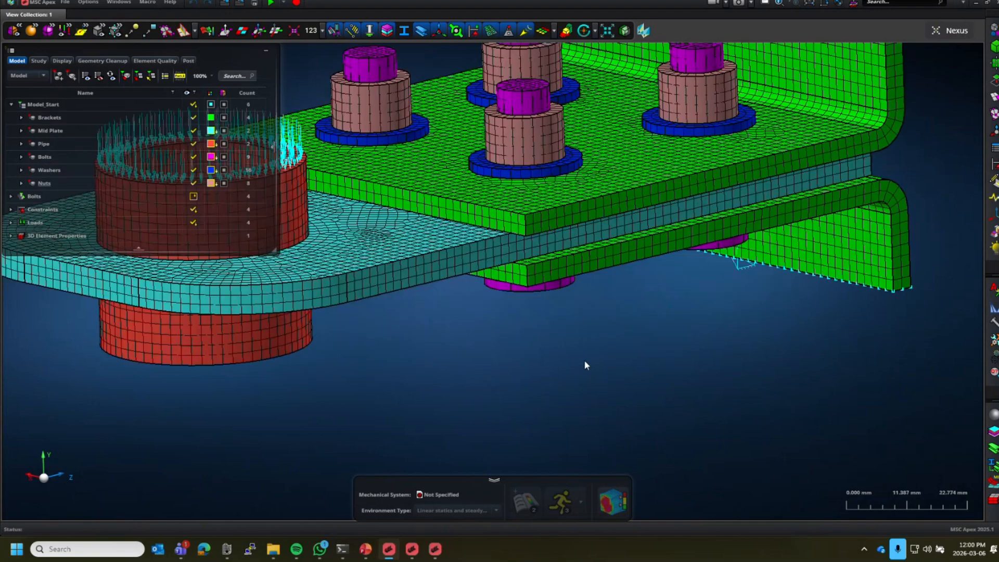
{"action": "scroll", "coordinate": [656, 379], "scroll_direction": "down", "scroll_amount": 2}
{"action": "left_click", "coordinate": [45, 183]}
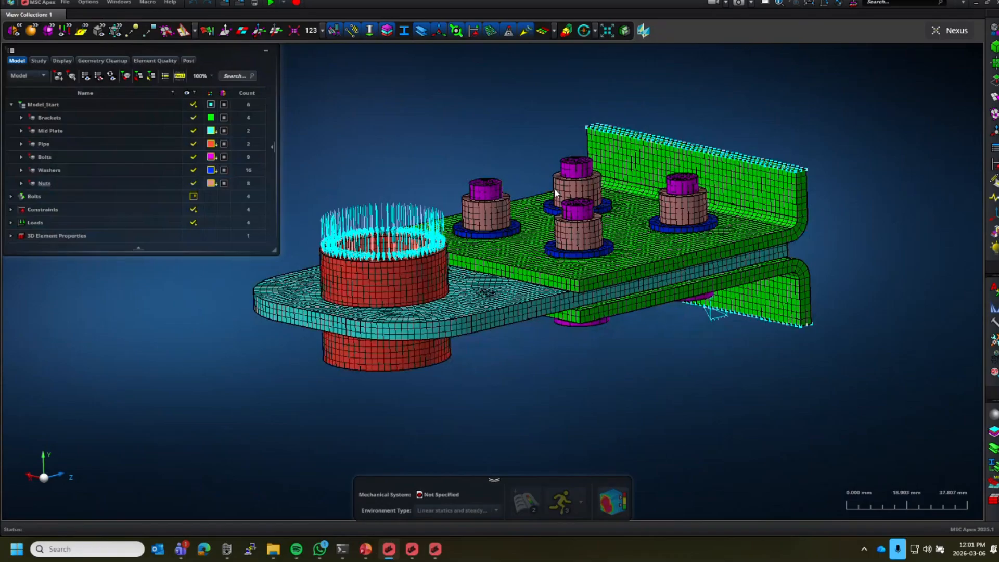
{"action": "scroll", "coordinate": [555, 194], "scroll_direction": "up", "scroll_amount": 5}
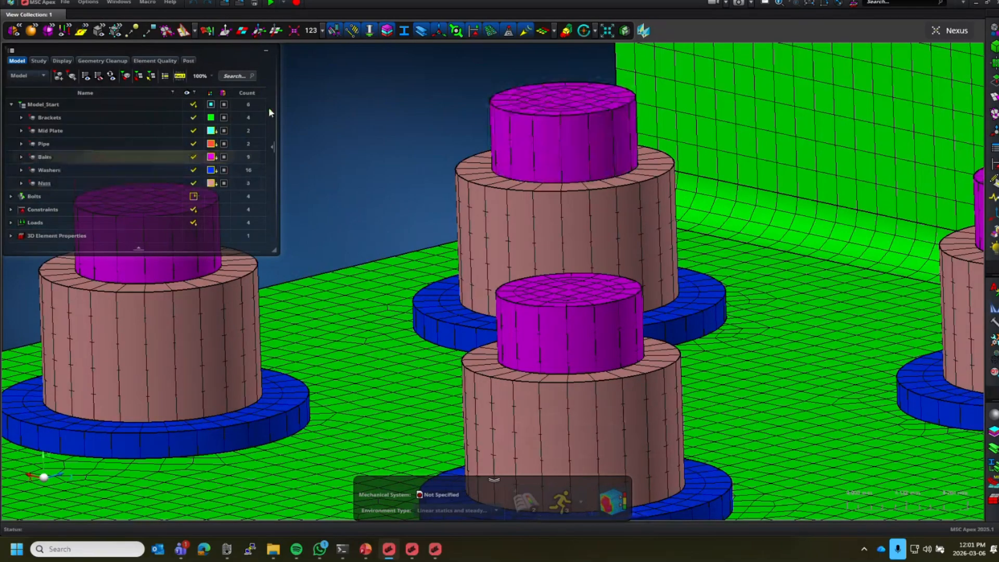
{"action": "scroll", "coordinate": [357, 121], "scroll_direction": "down", "scroll_amount": 3}
{"action": "left_click", "coordinate": [99, 31]}
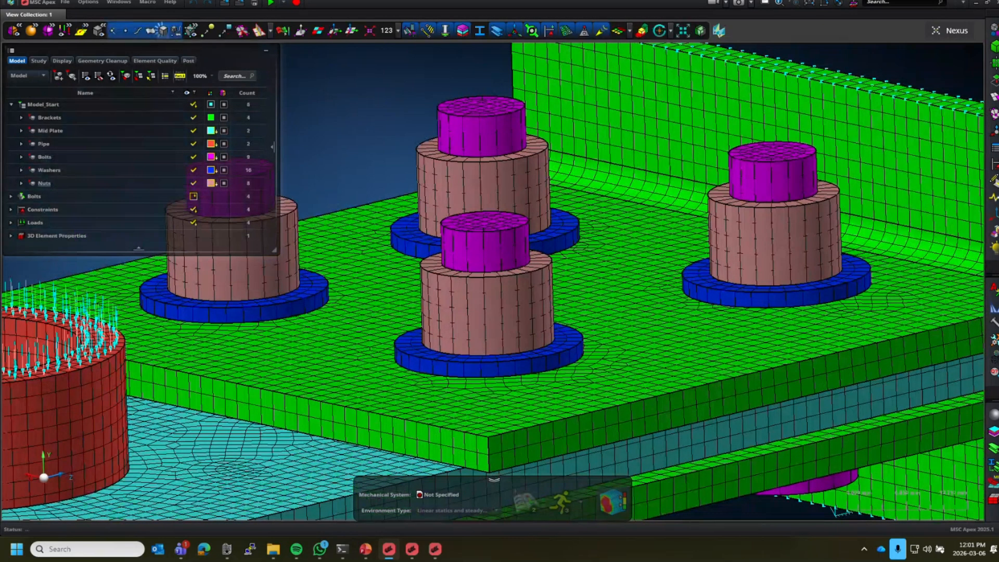
{"action": "left_click", "coordinate": [162, 30]}
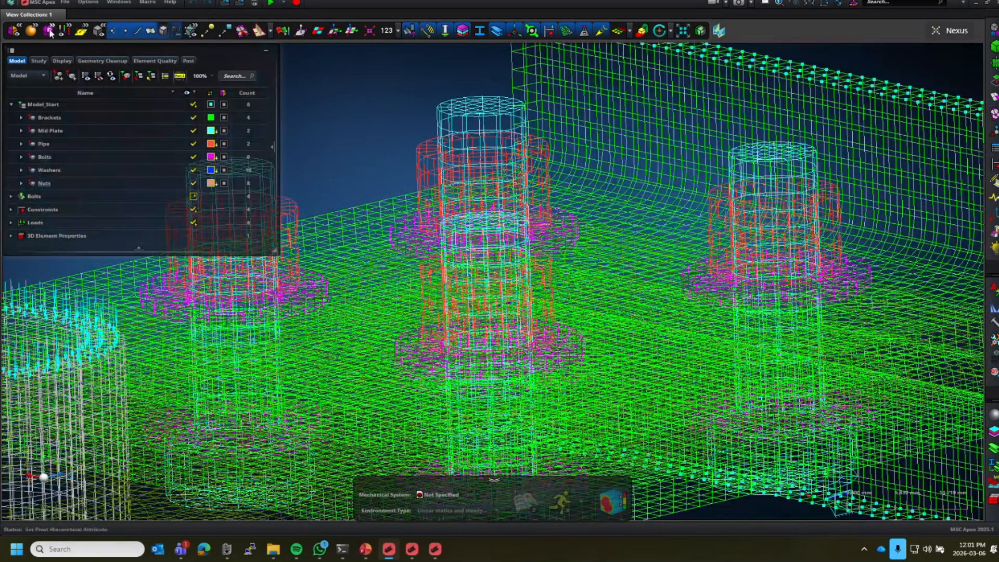
{"action": "left_click", "coordinate": [49, 31]}
{"action": "left_click", "coordinate": [111, 32]}
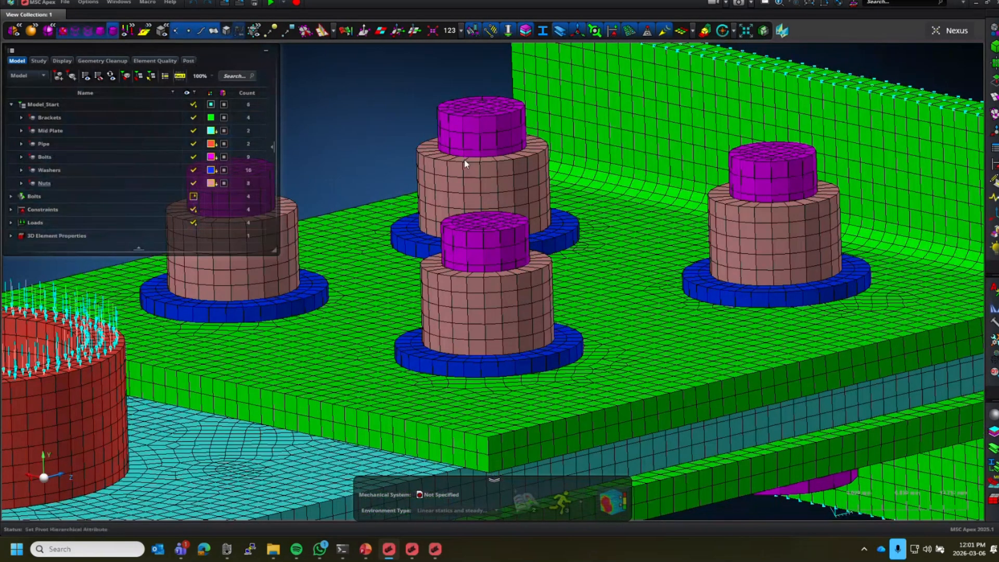
Inspect the shaded mesh of the bolts, nuts, washers and plates up close and from several angles.
{"action": "scroll", "coordinate": [410, 114], "scroll_direction": "up", "scroll_amount": 5}
{"action": "scroll", "coordinate": [411, 122], "scroll_direction": "down", "scroll_amount": 2}
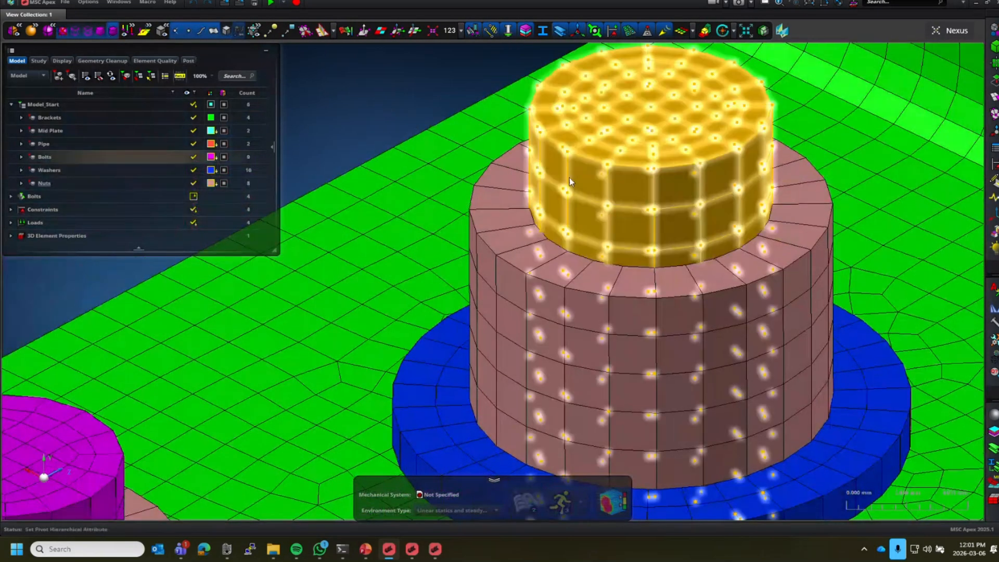
{"action": "scroll", "coordinate": [536, 235], "scroll_direction": "down", "scroll_amount": 6}
{"action": "scroll", "coordinate": [628, 263], "scroll_direction": "up", "scroll_amount": 3}
{"action": "mouse_move", "coordinate": [629, 263]}
{"action": "middle_mouse_down"}
{"action": "mouse_move", "coordinate": [624, 250]}
{"action": "mouse_move", "coordinate": [620, 262]}
{"action": "middle_mouse_up"}
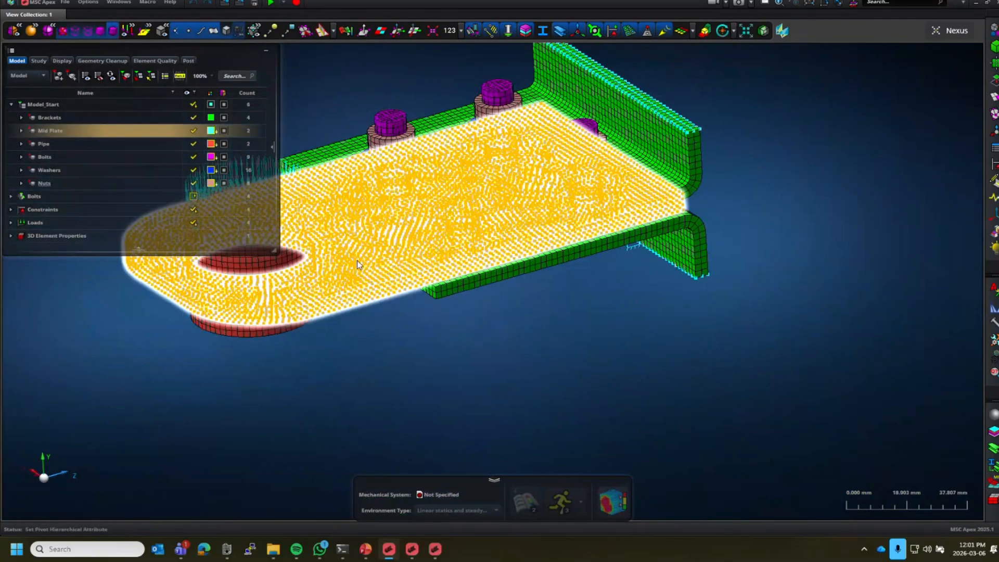
{"action": "scroll", "coordinate": [513, 364], "scroll_direction": "down", "scroll_amount": 3}
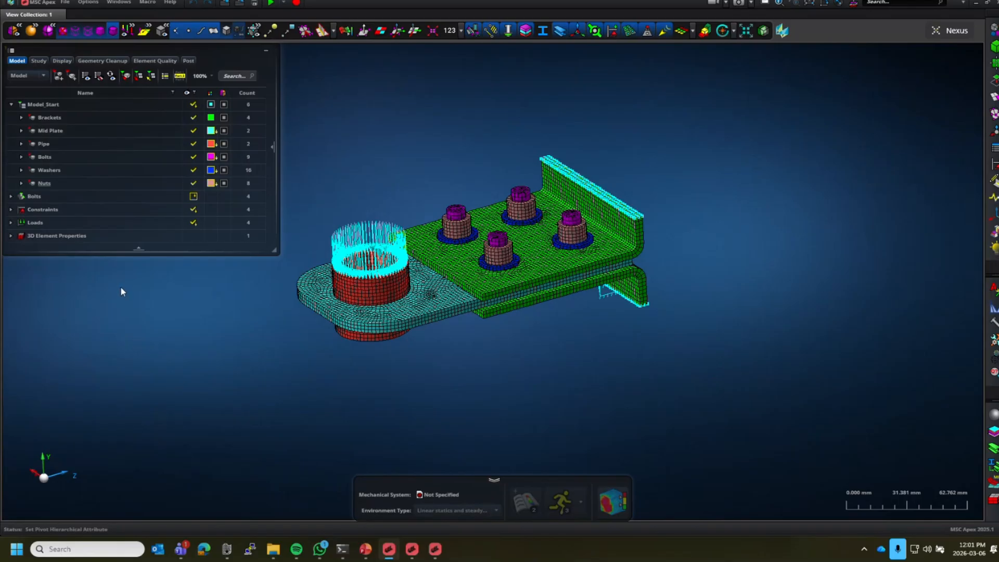
Isolate the Bolts part of Model_Start together with its four 3D bolt definitions and inspect where they cut the shanks.
{"action": "left_click", "coordinate": [9, 197]}
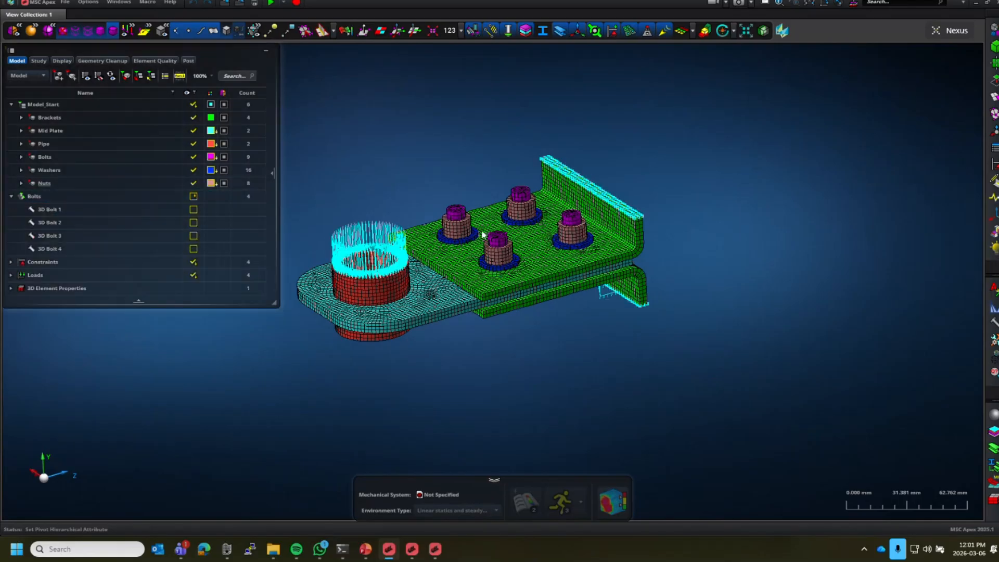
{"action": "left_click", "coordinate": [82, 208]}
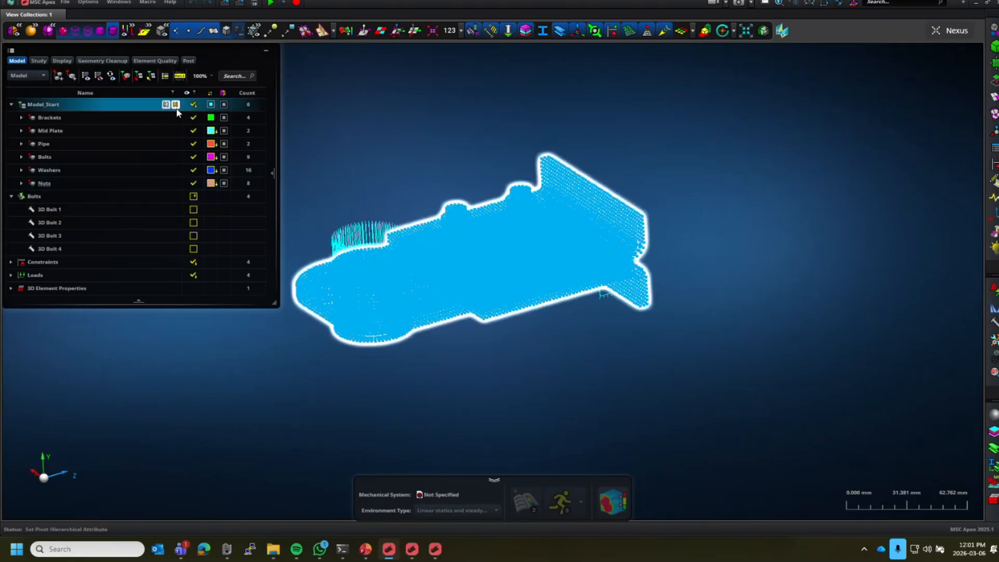
{"action": "left_click", "coordinate": [193, 104]}
{"action": "left_click", "coordinate": [192, 197]}
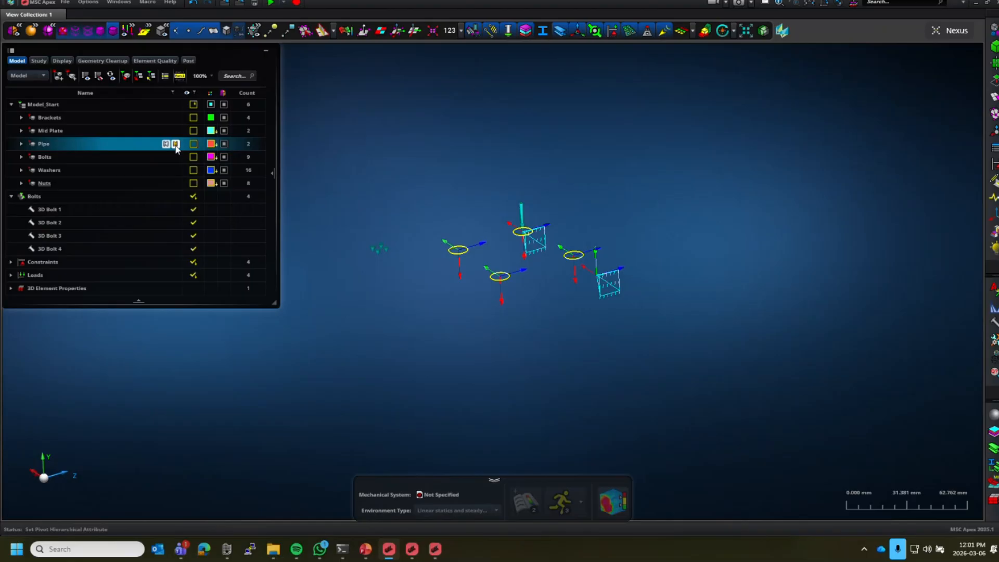
{"action": "left_click", "coordinate": [193, 157]}
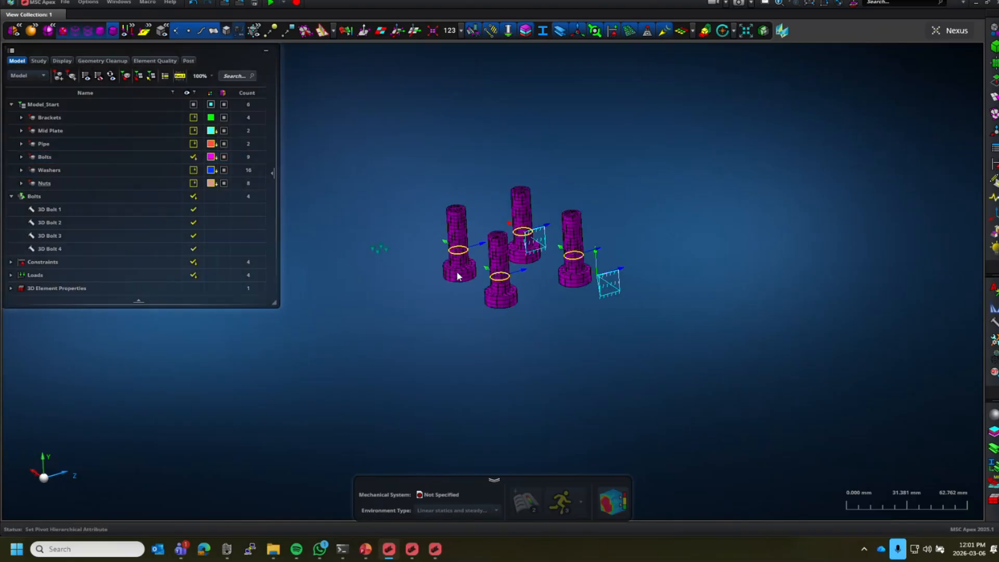
{"action": "scroll", "coordinate": [457, 272], "scroll_direction": "up", "scroll_amount": 5}
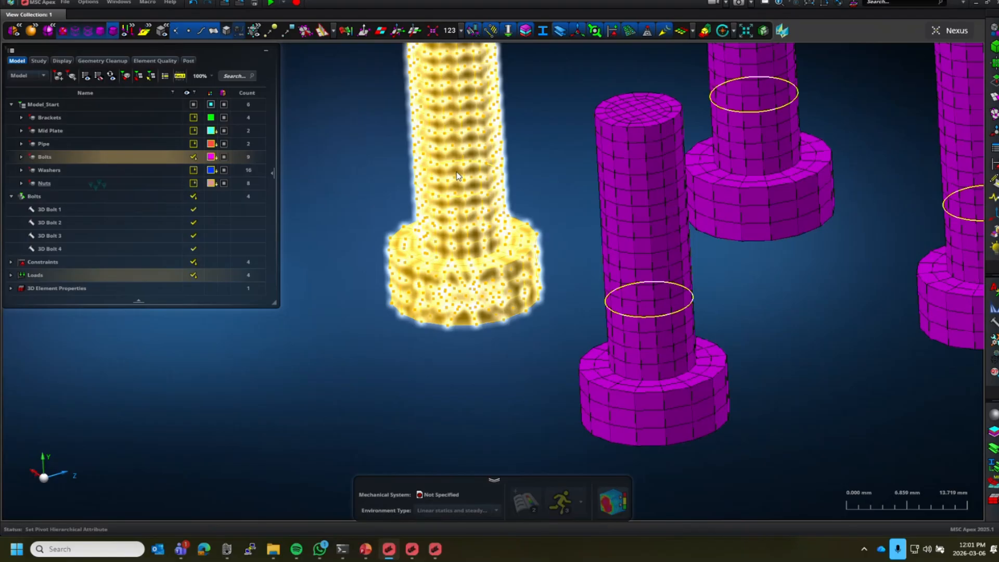
{"action": "scroll", "coordinate": [626, 366], "scroll_direction": "down", "scroll_amount": 2}
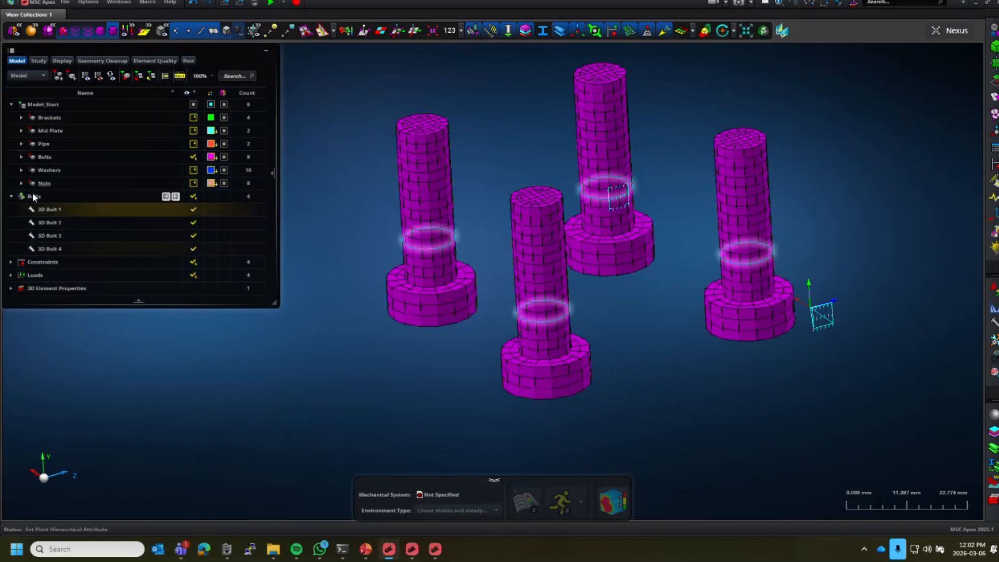
Collapse and hide the 3D bolt definitions.
{"action": "left_click", "coordinate": [14, 198]}
{"action": "left_click", "coordinate": [12, 197]}
{"action": "left_click", "coordinate": [193, 196]}
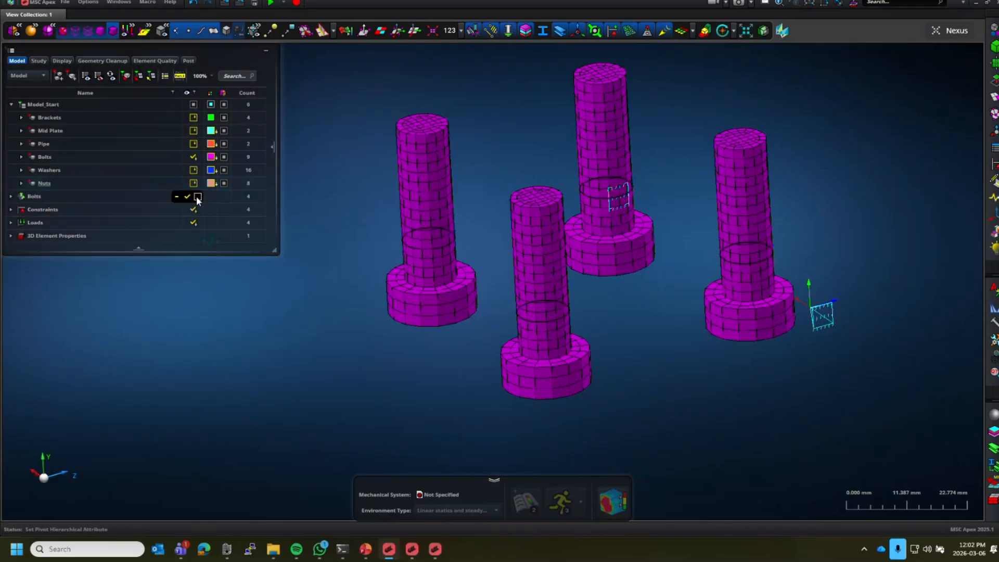
{"action": "left_click", "coordinate": [197, 197]}
{"action": "left_click", "coordinate": [93, 208]}
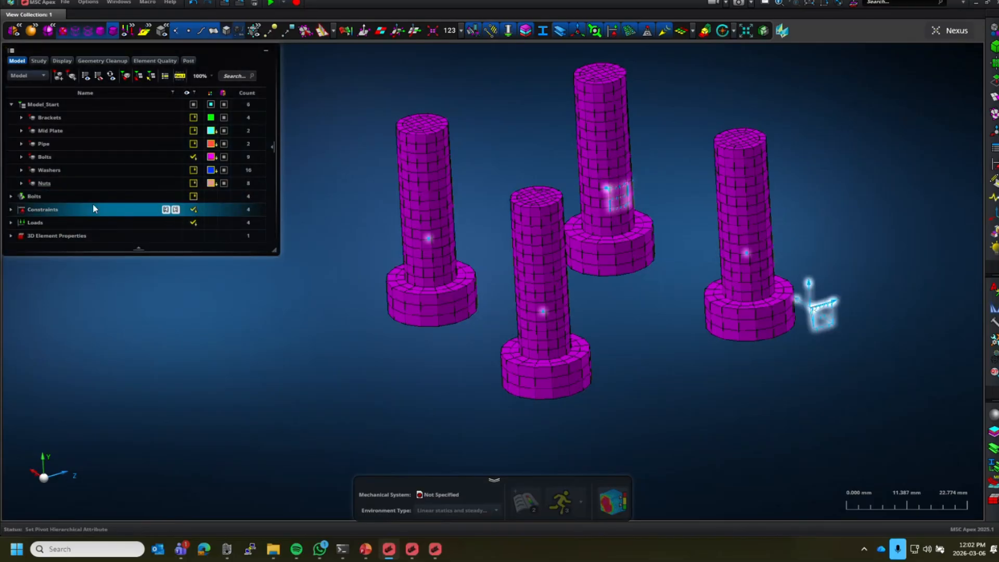
{"action": "left_click", "coordinate": [113, 246]}
{"action": "left_click", "coordinate": [98, 223]}
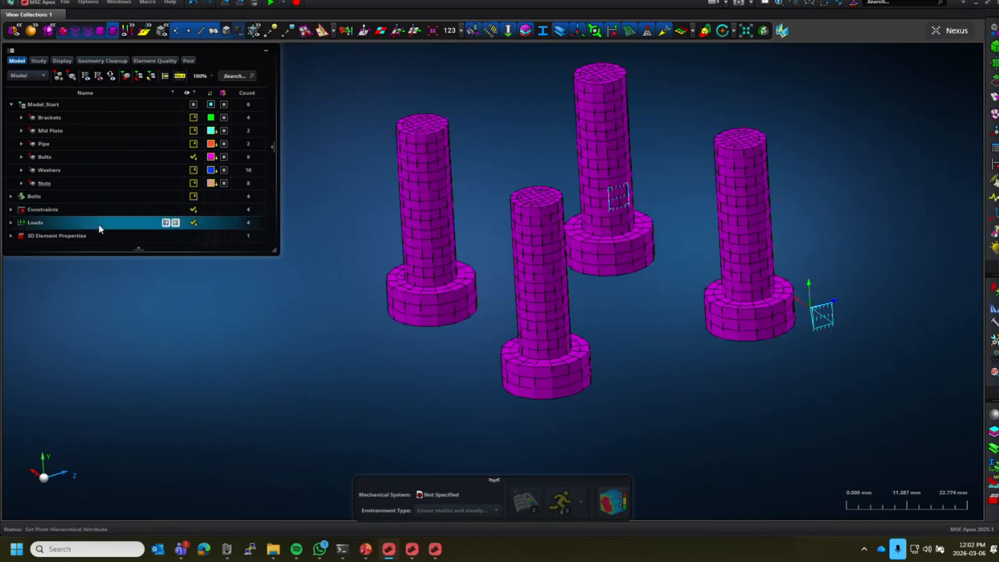
Expand the Constraints group and show all Model_Start parts again, fitted to the view.
{"action": "left_click", "coordinate": [11, 209]}
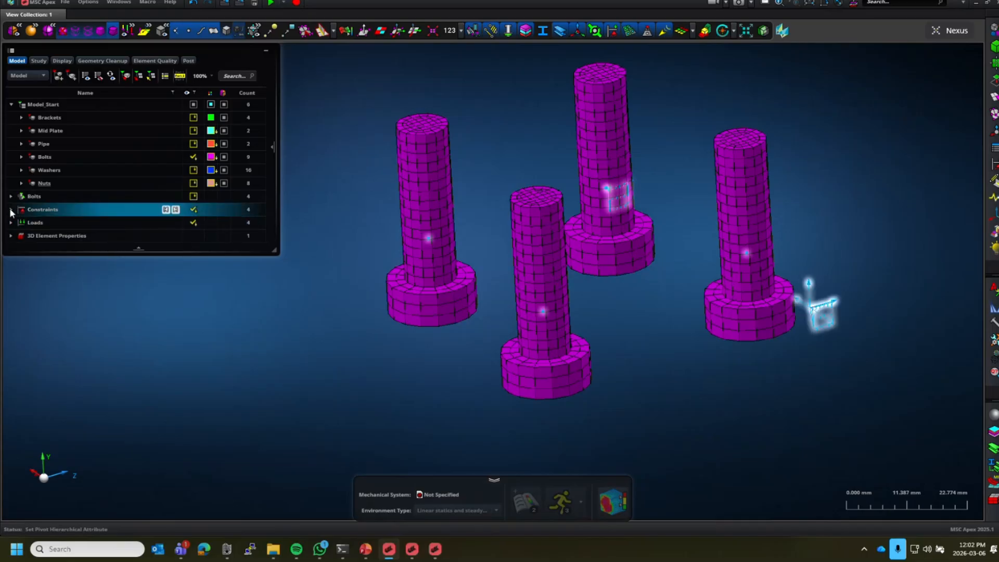
{"action": "left_click", "coordinate": [10, 209]}
{"action": "left_click", "coordinate": [58, 222]}
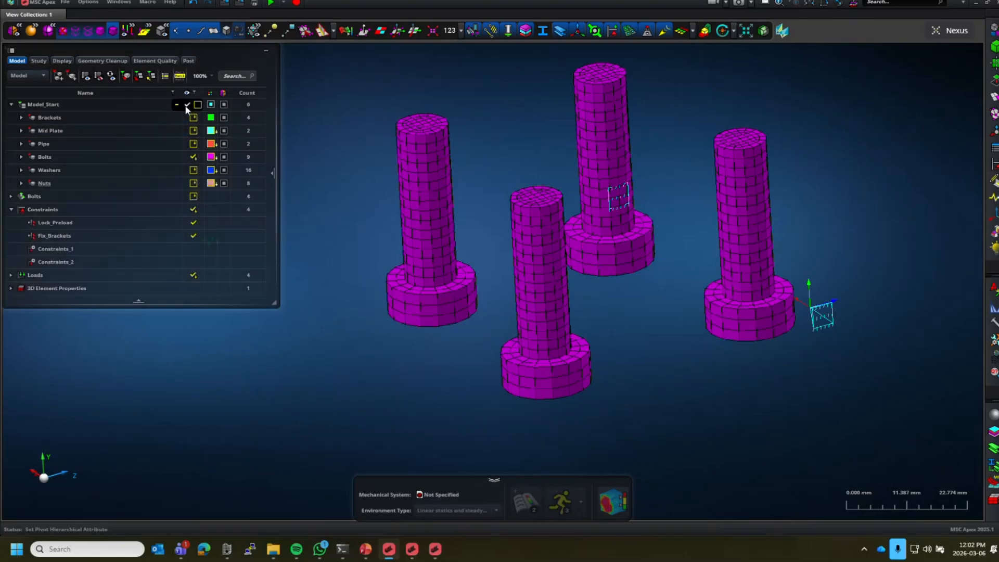
{"action": "left_click", "coordinate": [187, 106]}
{"action": "key", "text": "f"}
{"action": "middle_click_drag", "start_coordinate": [807, 354], "coordinate": [808, 329]}
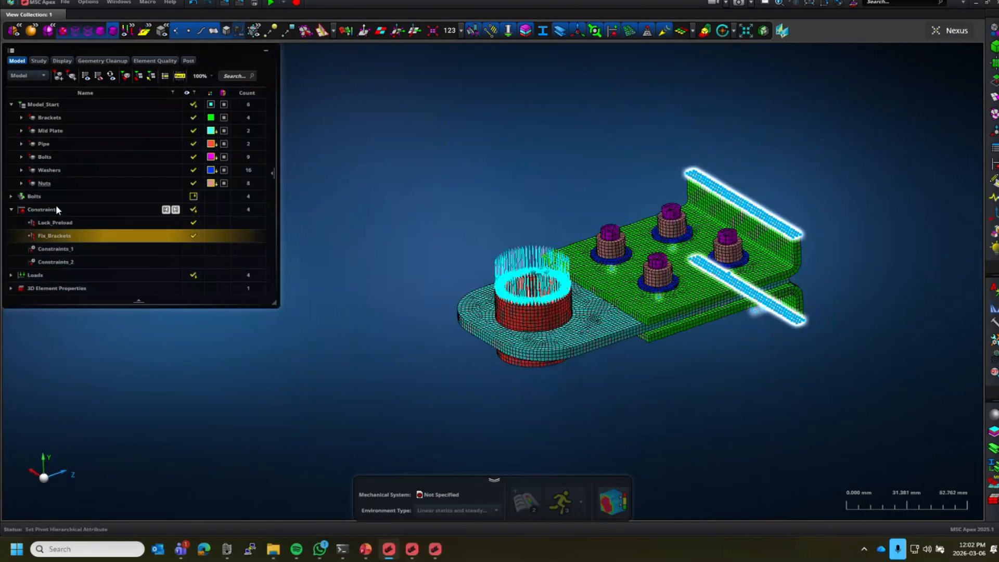
Try to rename the constraint combination Constraints_1 as "Constraints for Preload".
{"action": "left_click", "coordinate": [56, 208]}
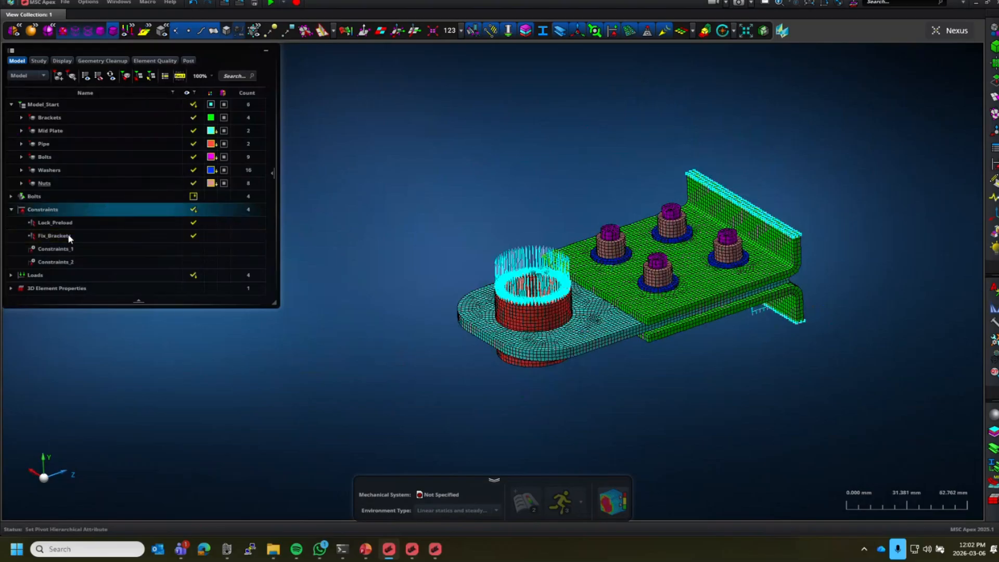
{"action": "left_click", "coordinate": [55, 249]}
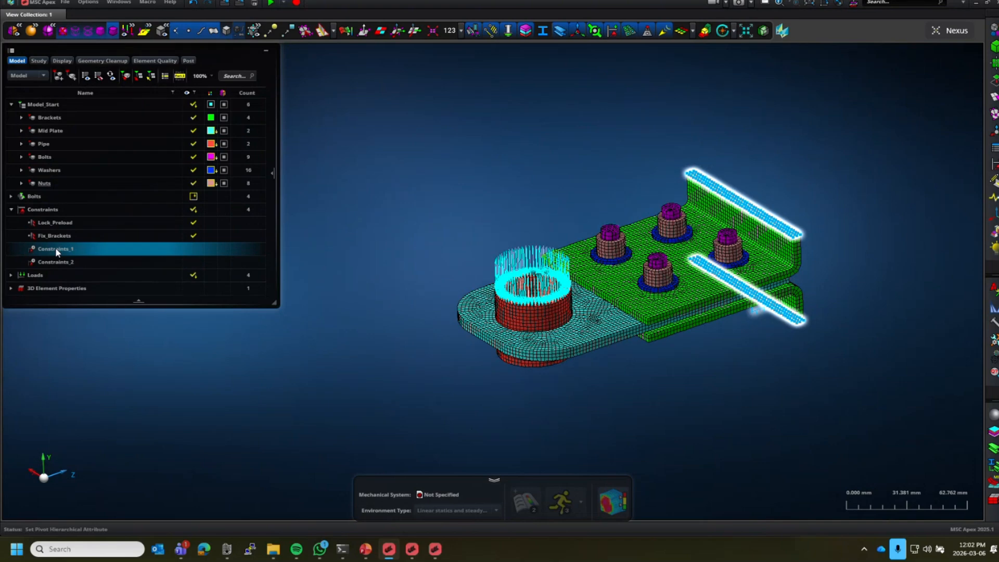
{"action": "left_click", "coordinate": [942, 106]}
{"action": "left_click", "coordinate": [67, 245]}
{"action": "double_click", "coordinate": [67, 246]}
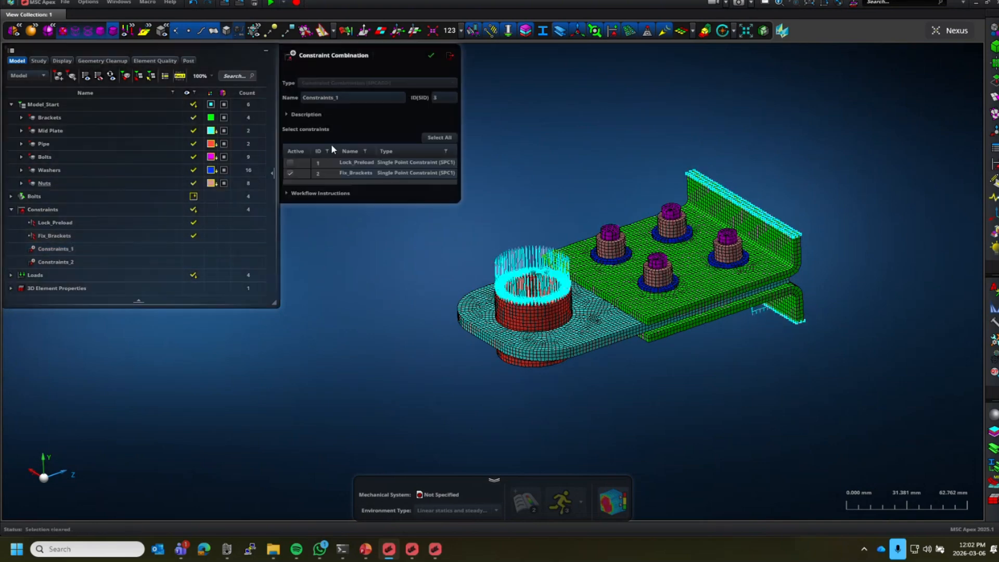
{"action": "left_click", "coordinate": [356, 98]}
{"action": "key", "text": "BackSpace"}
{"action": "key", "text": "BackSpace"}
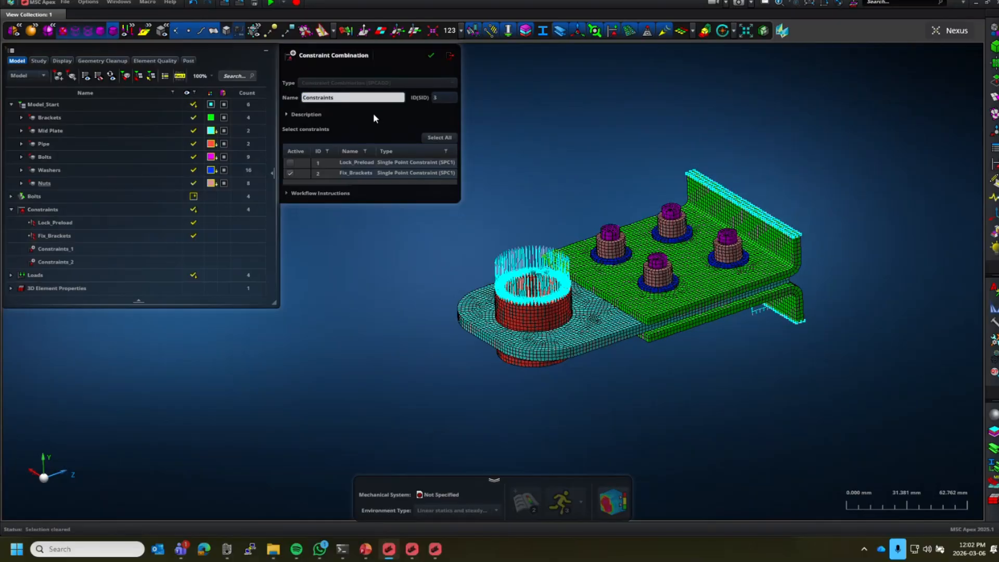
{"action": "type", "text": "for Preload"}
{"action": "key", "text": "Return"}
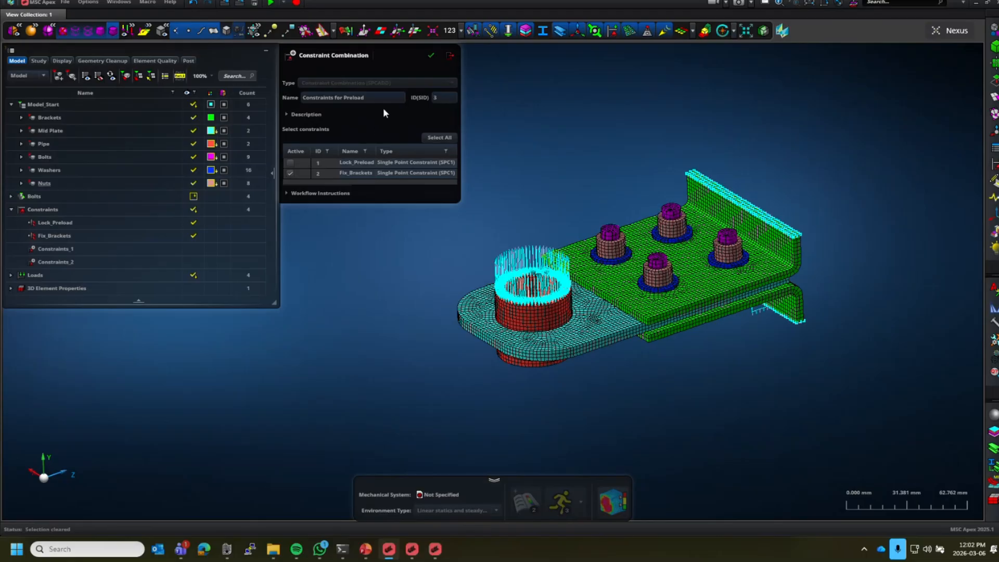
{"action": "left_click", "coordinate": [388, 177]}
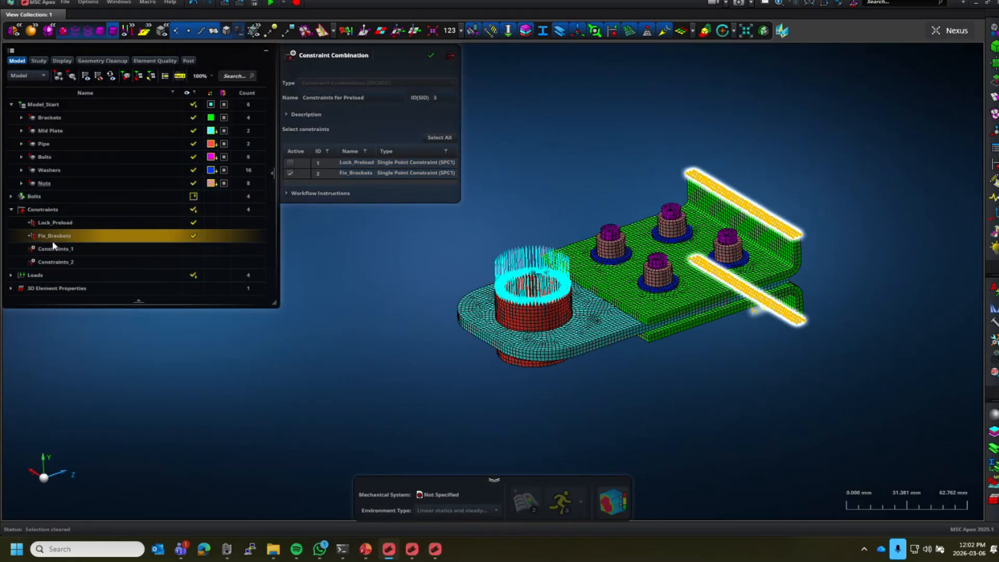
Rename the constraint combination Constraints_2 as "Constraints for Actual load" and apply the change.
{"action": "double_click", "coordinate": [52, 261]}
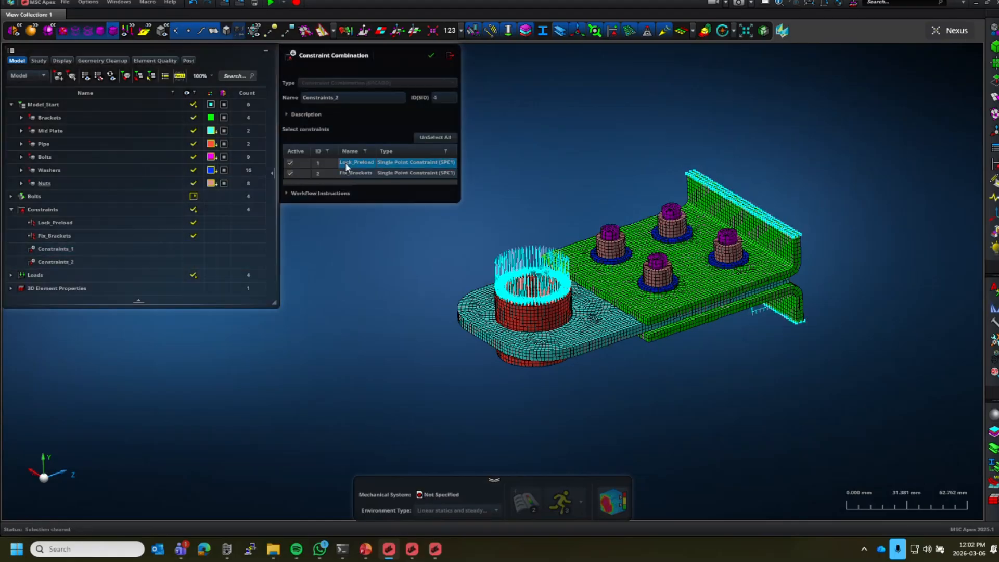
{"action": "double_click", "coordinate": [348, 98]}
{"action": "key", "text": "End"}
{"action": "key", "text": "BackSpace"}
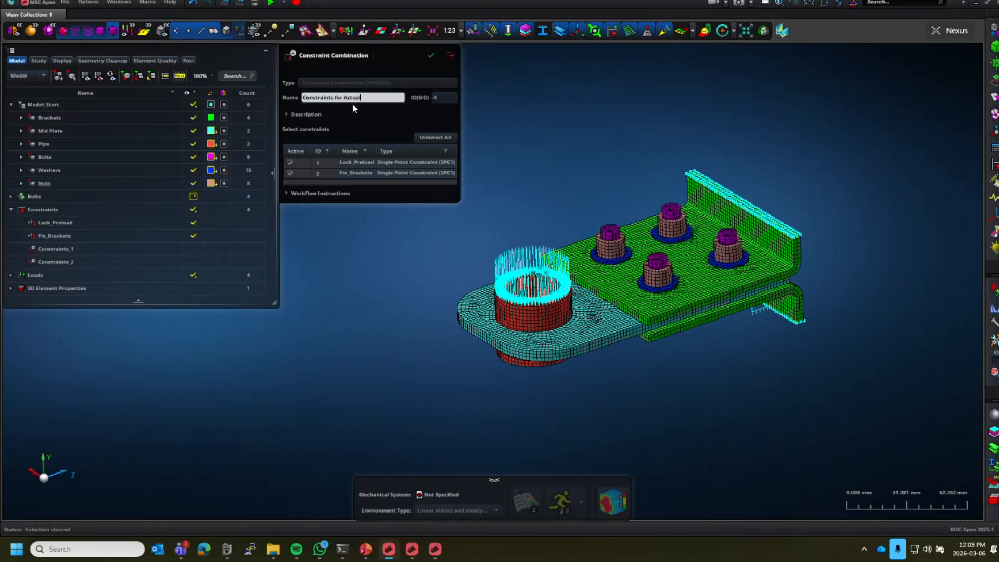
{"action": "key", "text": "Return"}
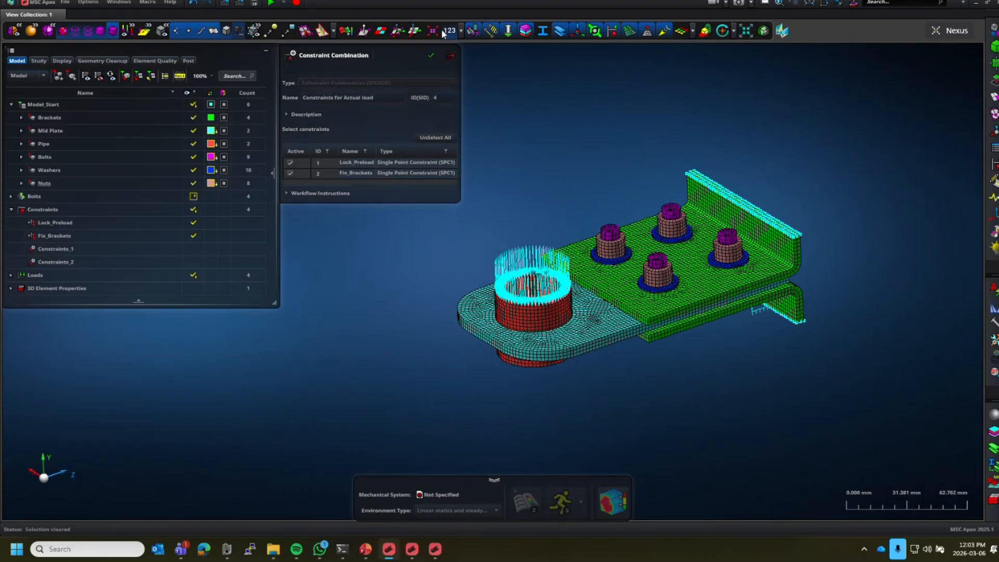
{"action": "left_click", "coordinate": [431, 55]}
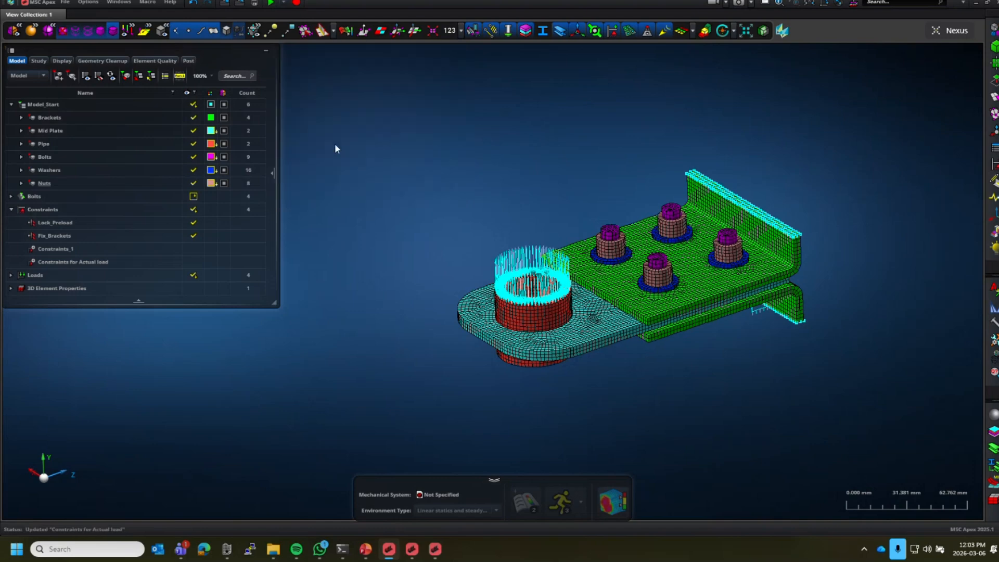
{"action": "left_click", "coordinate": [59, 262]}
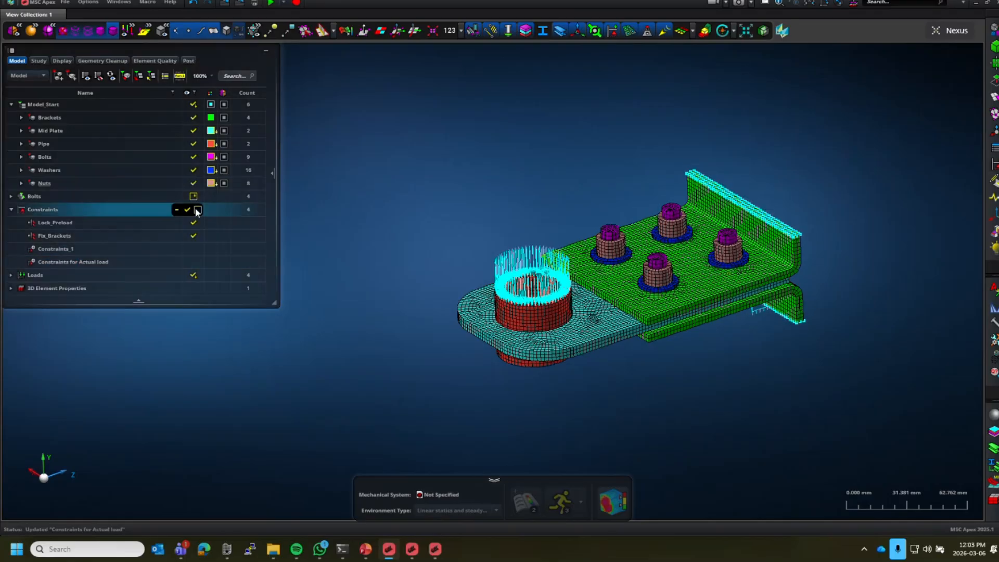
Hide all constraints and expand the Loads group to show its loads and combinations.
{"action": "left_click", "coordinate": [198, 210]}
{"action": "left_click", "coordinate": [11, 275]}
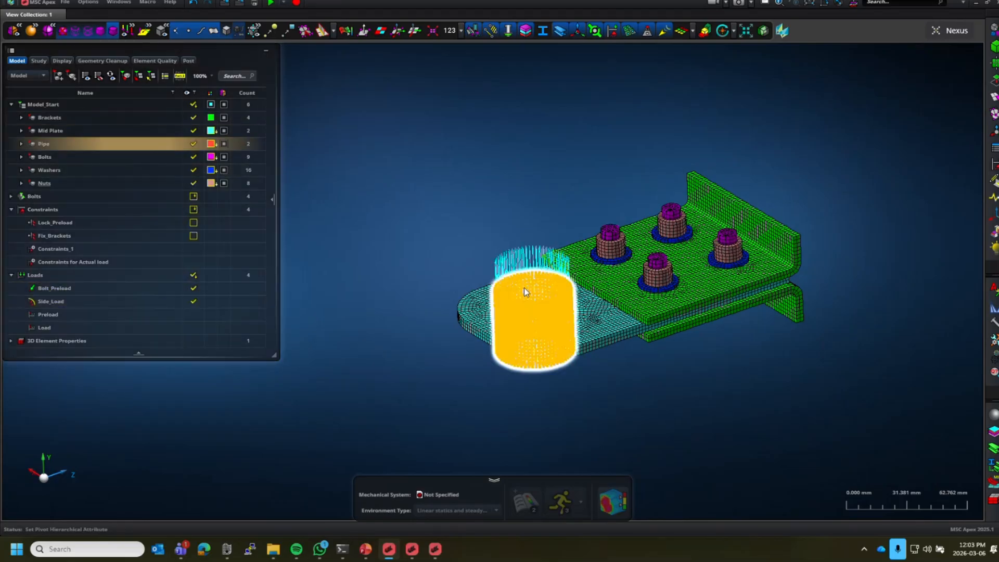
{"action": "scroll", "coordinate": [523, 288], "scroll_direction": "up", "scroll_amount": 3}
{"action": "scroll", "coordinate": [545, 306], "scroll_direction": "up", "scroll_amount": 3}
{"action": "scroll", "coordinate": [489, 255], "scroll_direction": "down", "scroll_amount": 3}
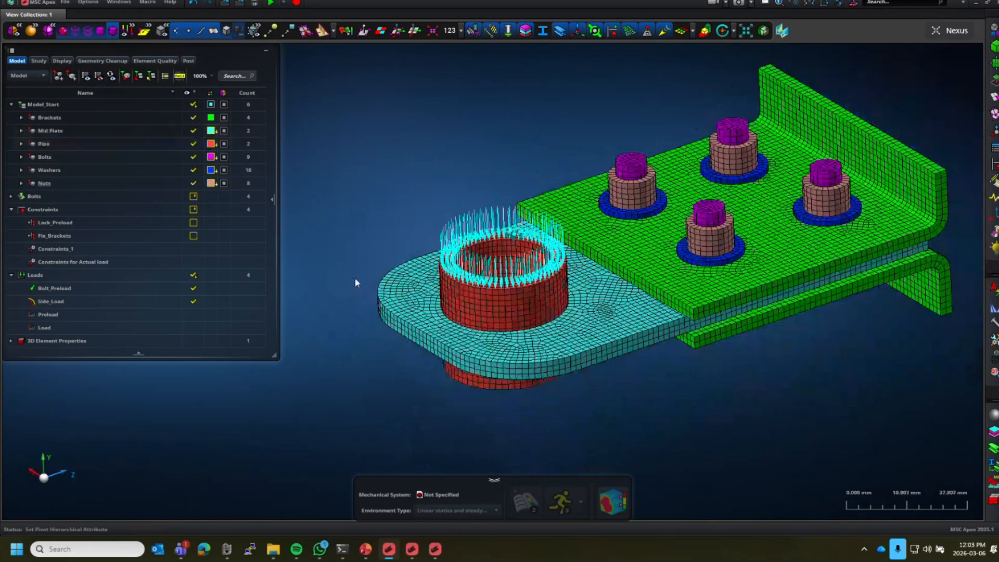
Review the static loads included in the Preload and Load combinations, then collapse the Constraints and Loads groups.
{"action": "double_click", "coordinate": [55, 314]}
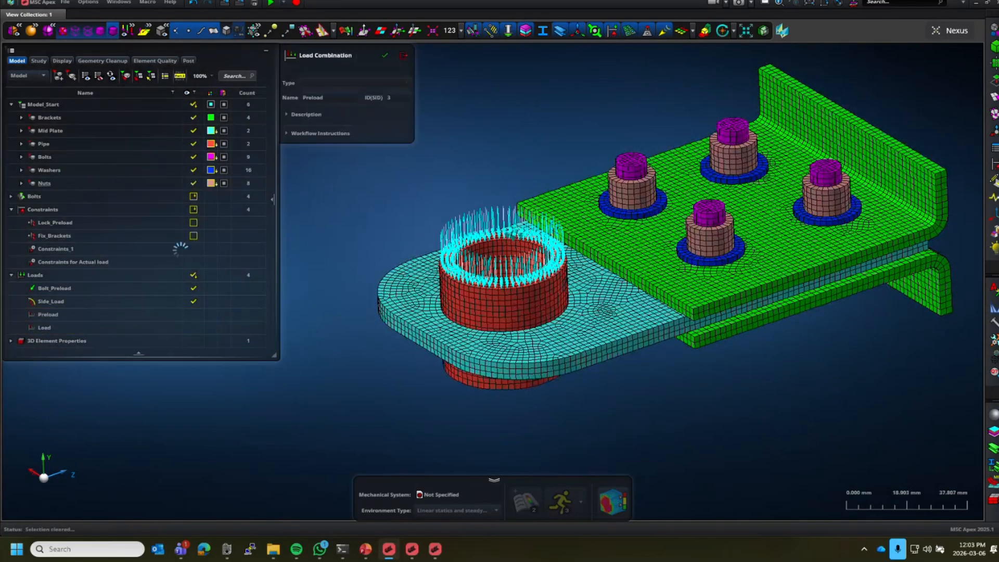
{"action": "left_click", "coordinate": [507, 53]}
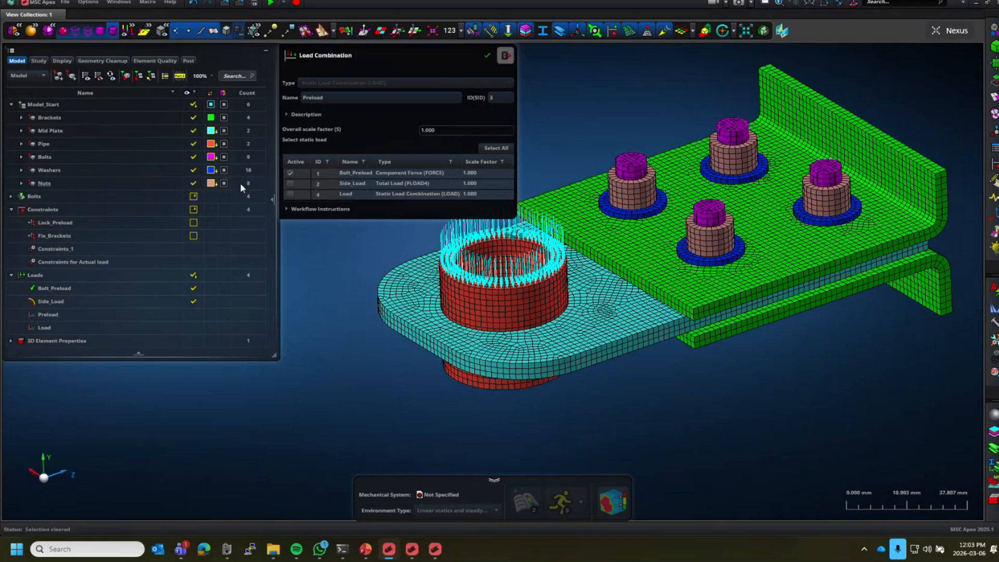
{"action": "double_click", "coordinate": [44, 327]}
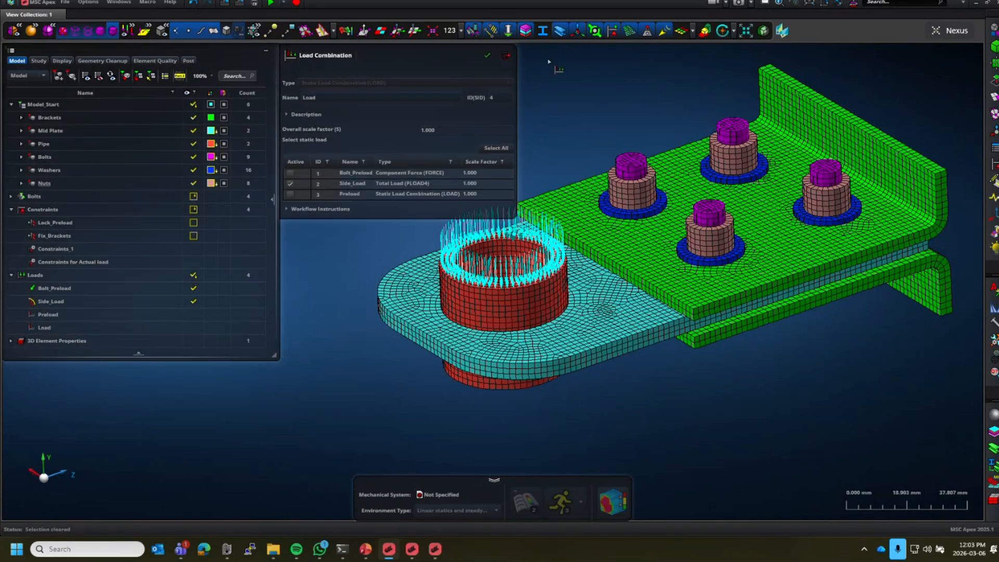
{"action": "left_click", "coordinate": [506, 55]}
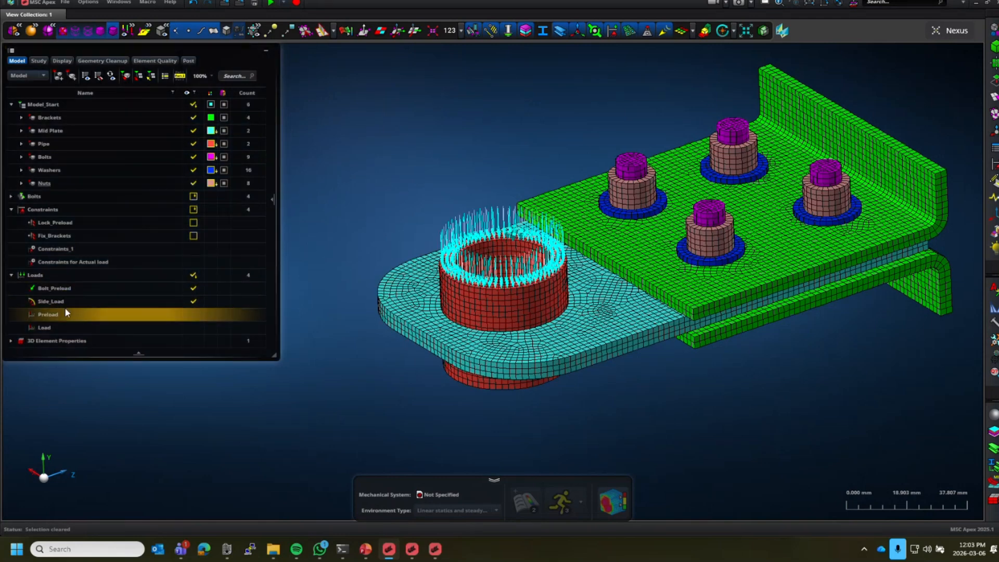
{"action": "left_click", "coordinate": [10, 209]}
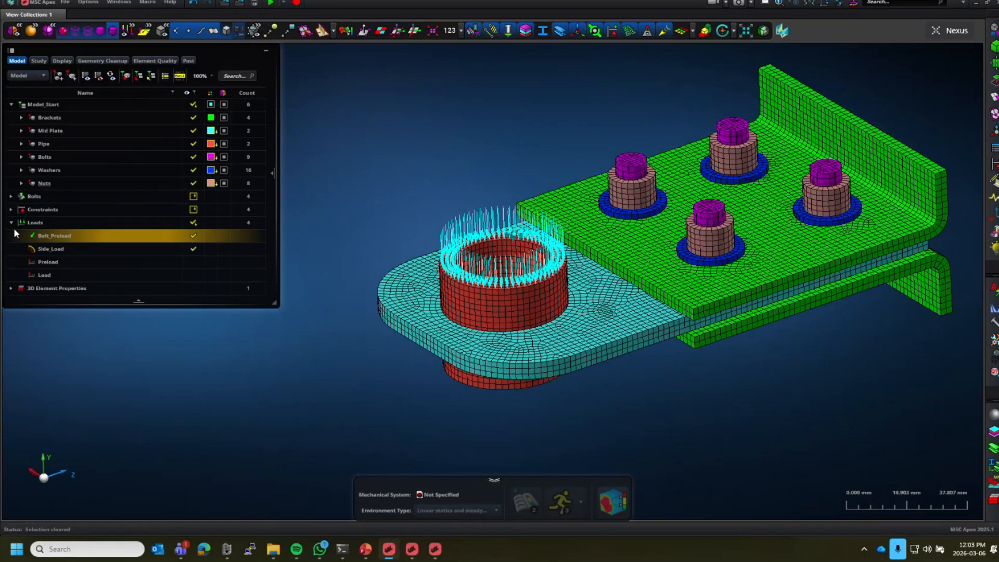
{"action": "left_click", "coordinate": [11, 222]}
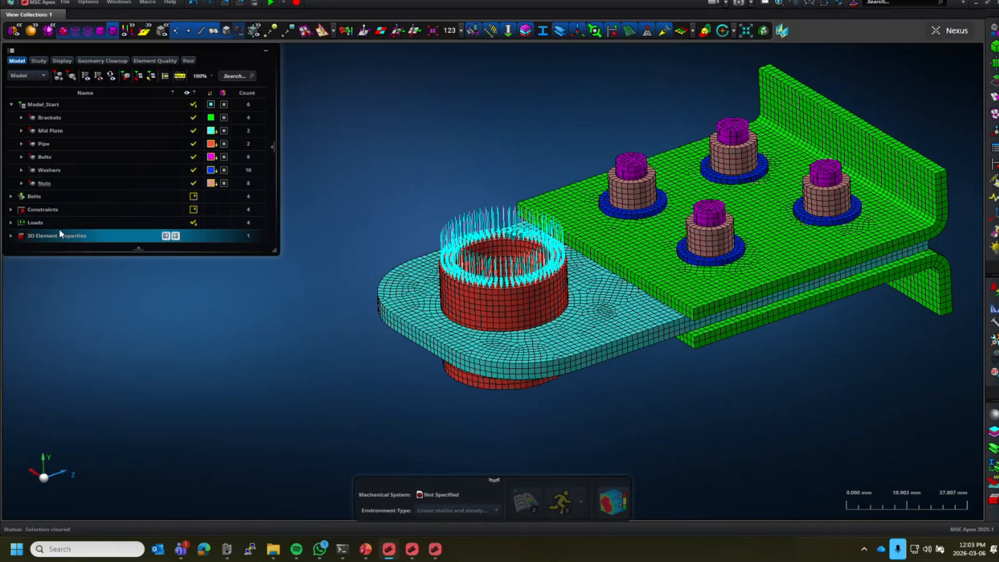
Inspect which parts the Solids 3D element property is assigned to, closing the assignment tool without changes.
{"action": "left_click", "coordinate": [11, 235]}
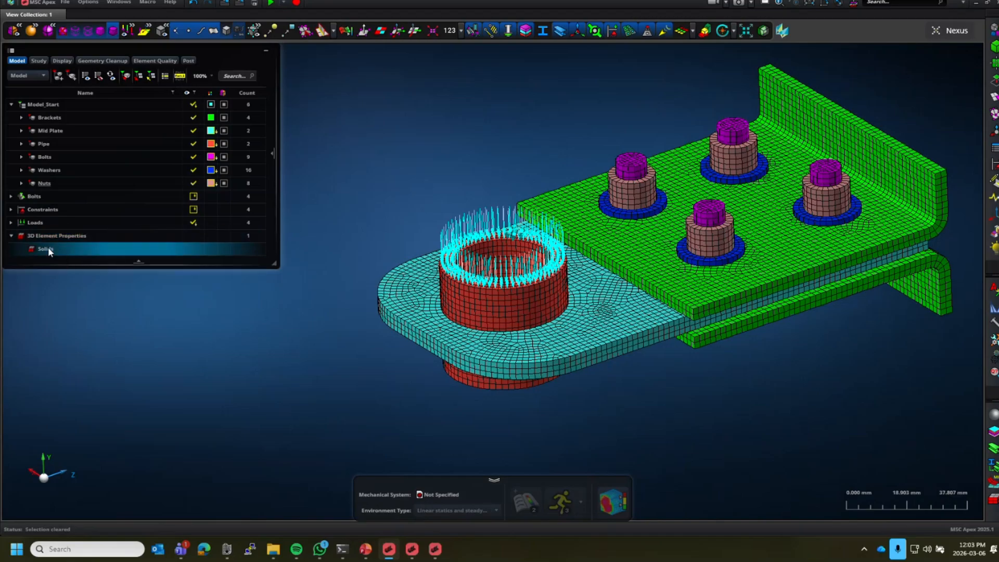
{"action": "left_click", "coordinate": [48, 247]}
{"action": "double_click", "coordinate": [45, 250]}
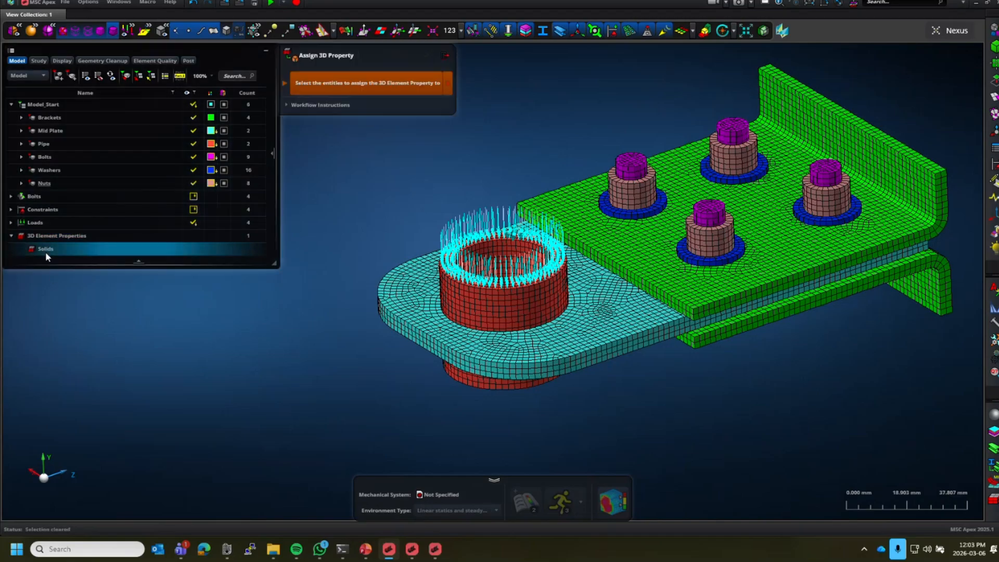
{"action": "left_click", "coordinate": [432, 55]}
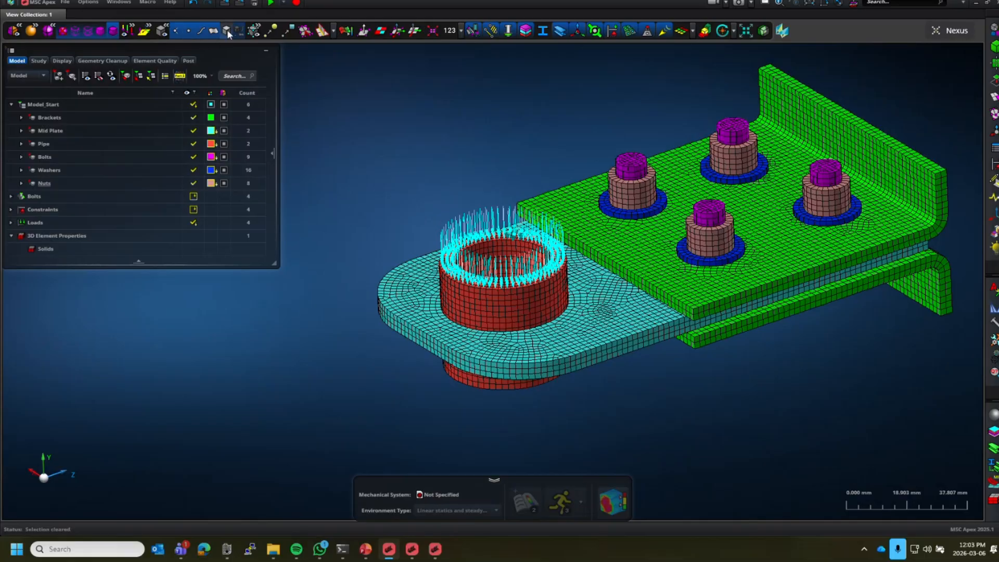
{"action": "left_click", "coordinate": [53, 249]}
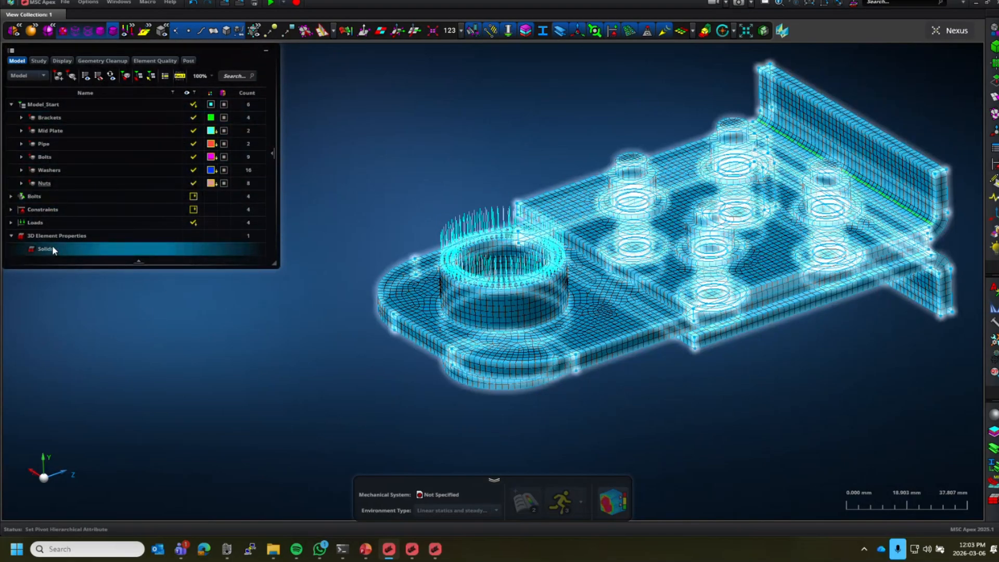
{"action": "left_click", "coordinate": [122, 346]}
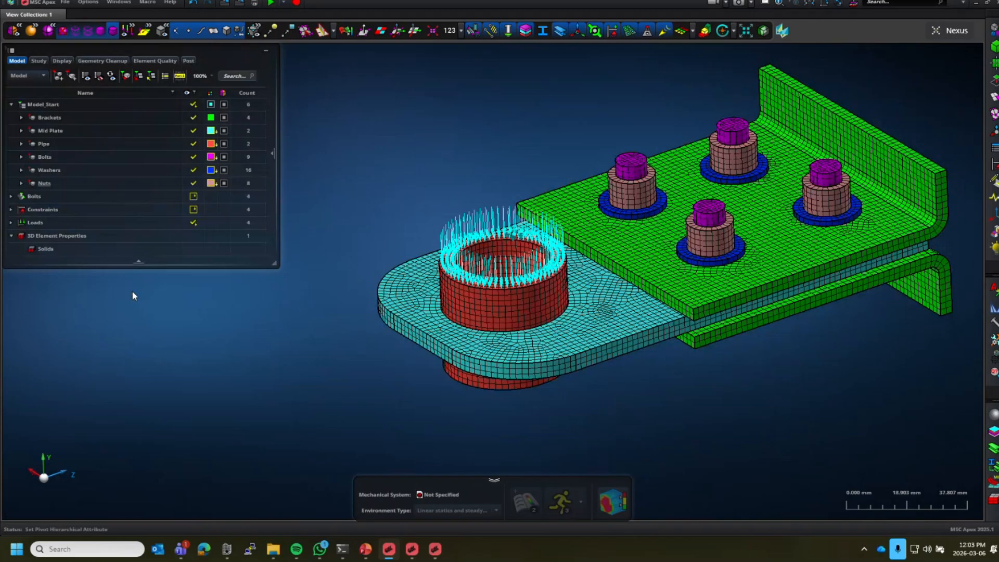
{"action": "left_click", "coordinate": [14, 237]}
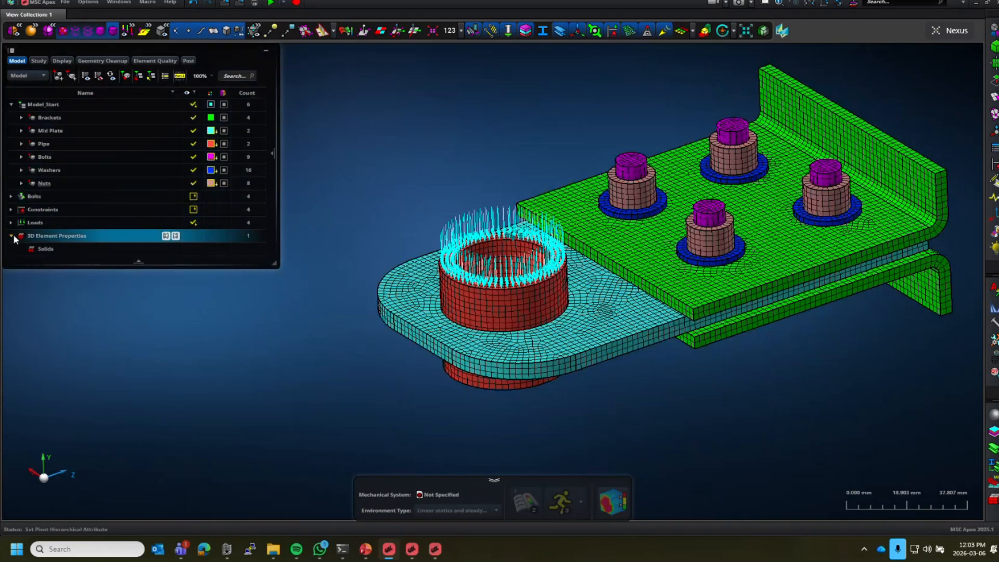
{"action": "left_click", "coordinate": [13, 237]}
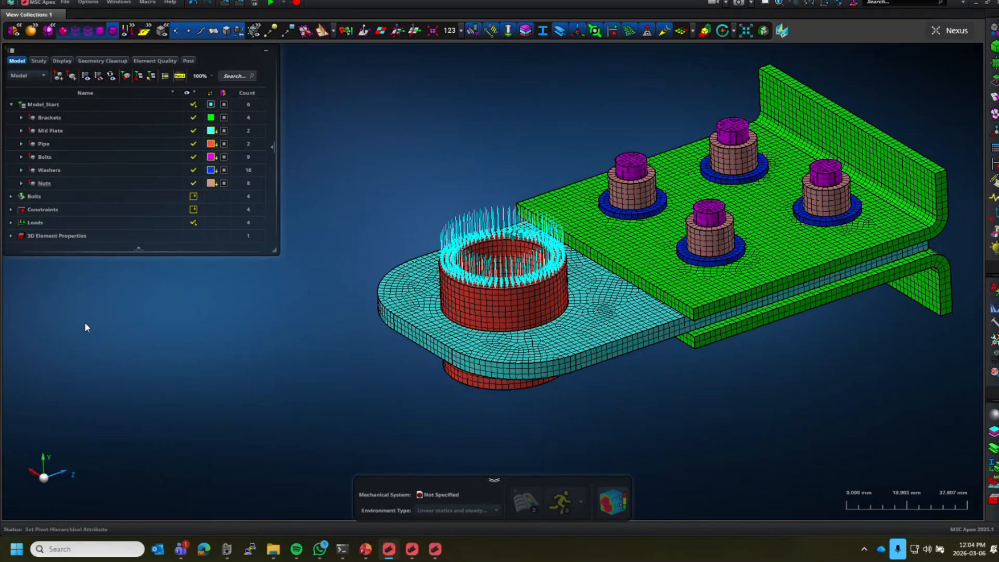
Start the segment-to-segment Interaction tool in manual execution mode with contact body creation as the creation type.
{"action": "scroll", "coordinate": [370, 267], "scroll_direction": "down", "scroll_amount": 3}
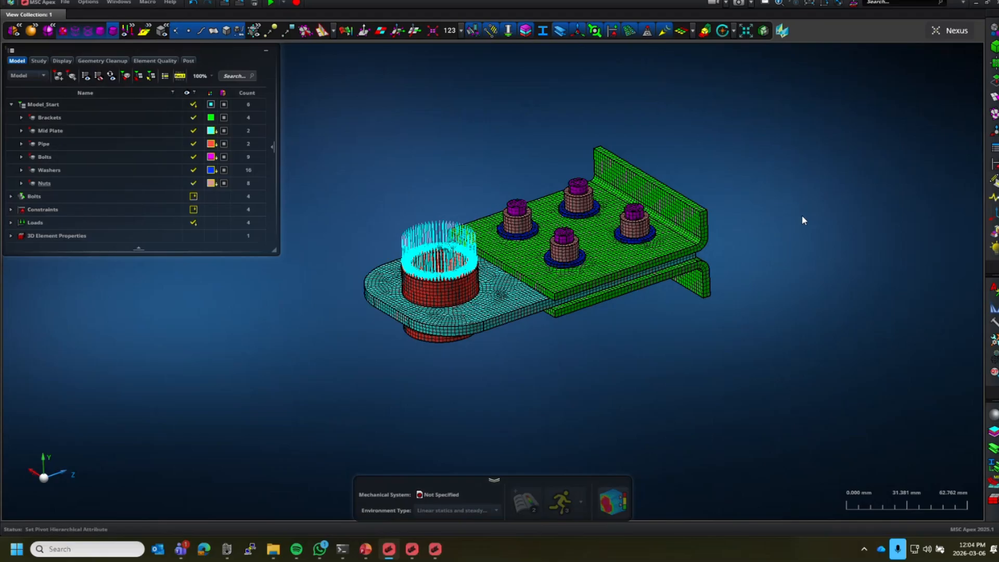
{"action": "left_click", "coordinate": [994, 164]}
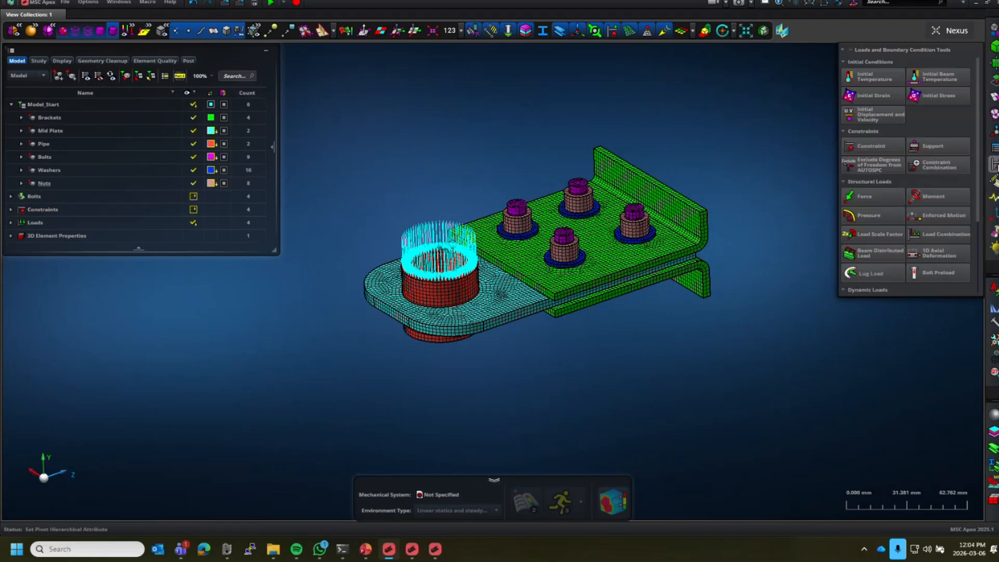
{"action": "left_click", "coordinate": [996, 183]}
{"action": "left_click", "coordinate": [879, 76]}
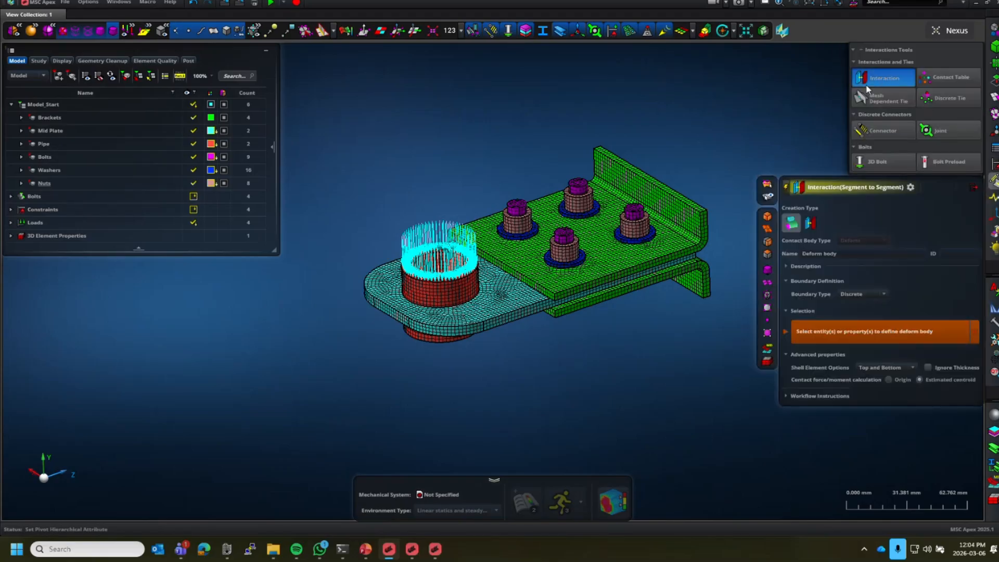
{"action": "left_click", "coordinate": [786, 188]}
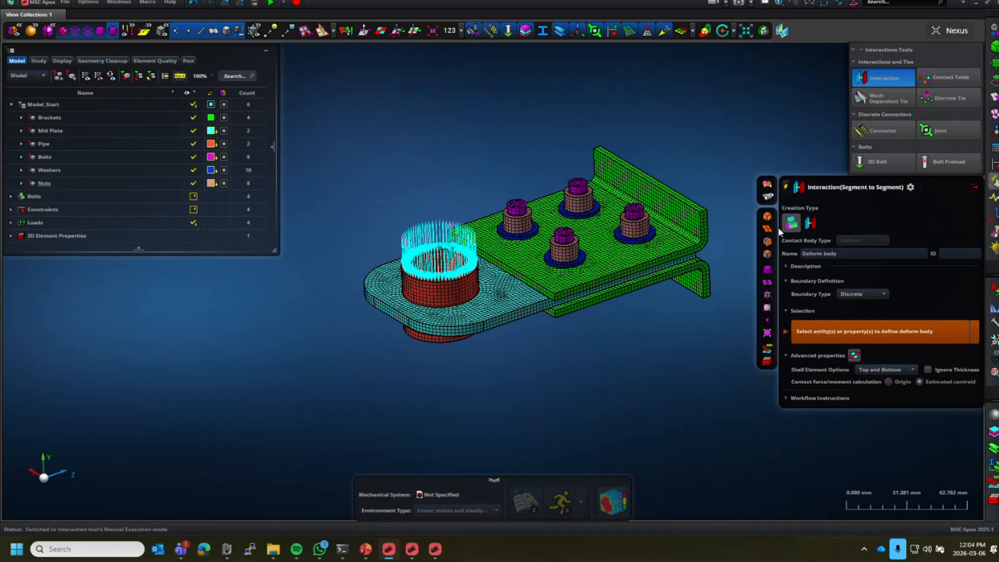
{"action": "left_click", "coordinate": [792, 224]}
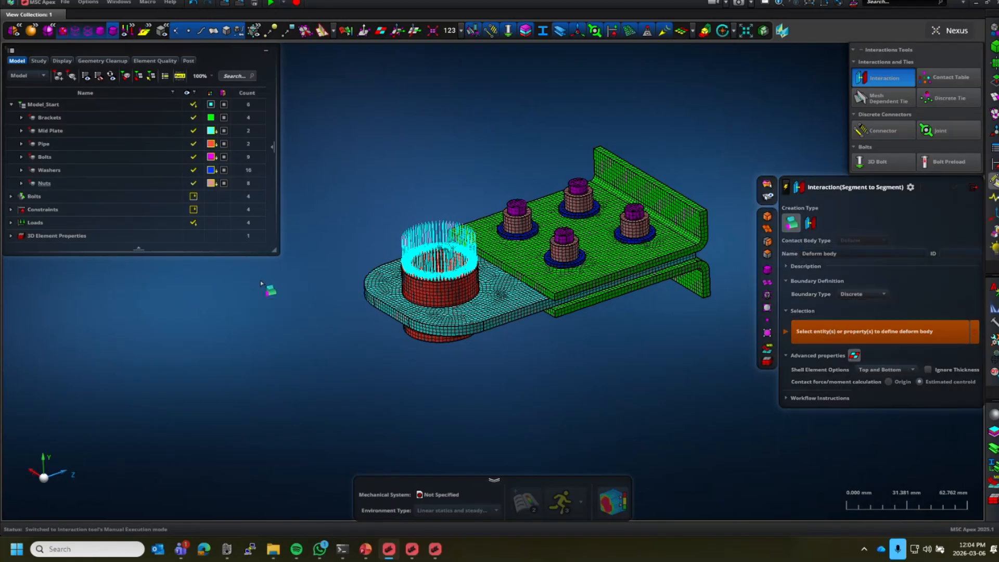
{"action": "left_click", "coordinate": [810, 223]}
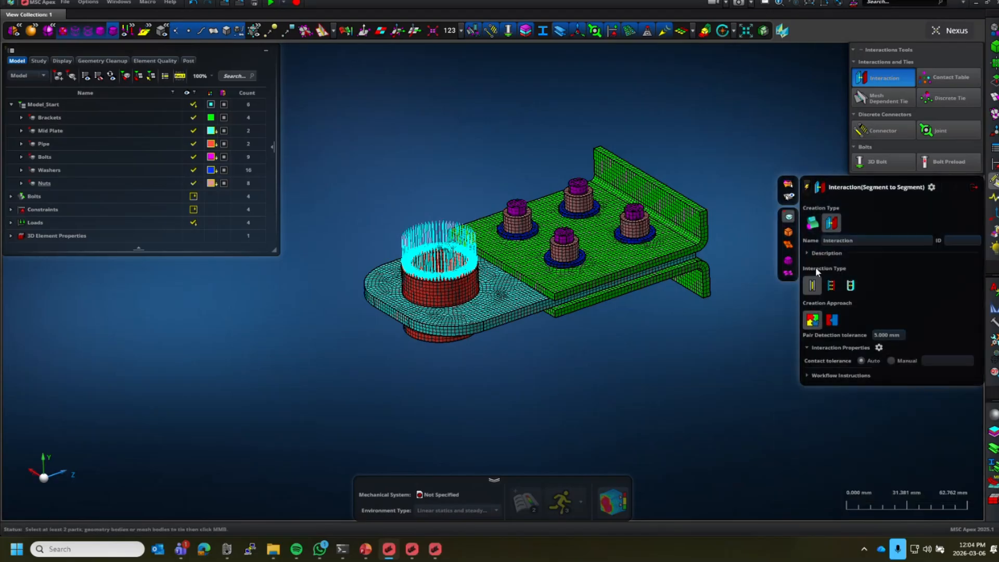
{"action": "left_click", "coordinate": [814, 224]}
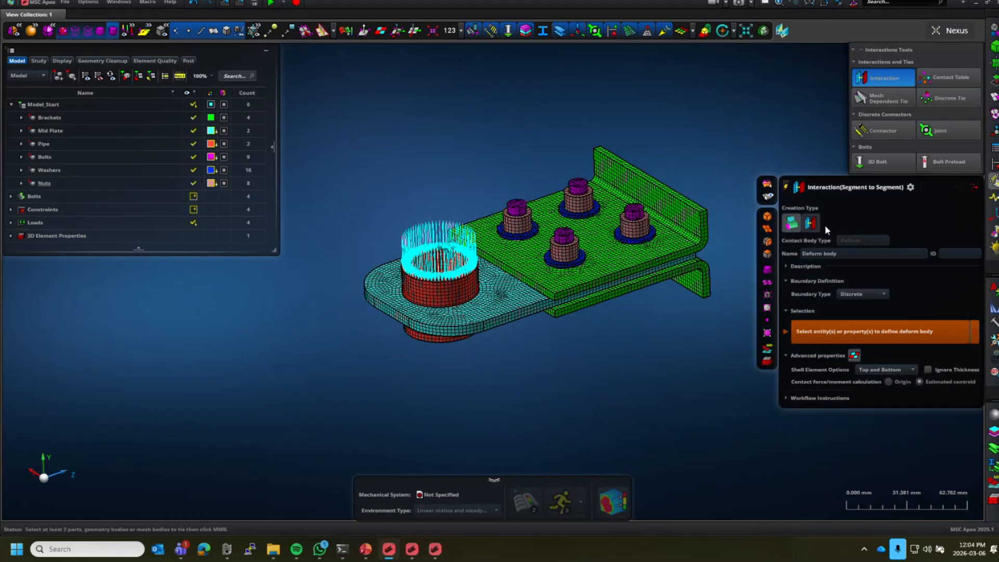
Show only the Brackets, Mid Plate and Pipe parts of Model_Start.
{"action": "left_click", "coordinate": [853, 253]}
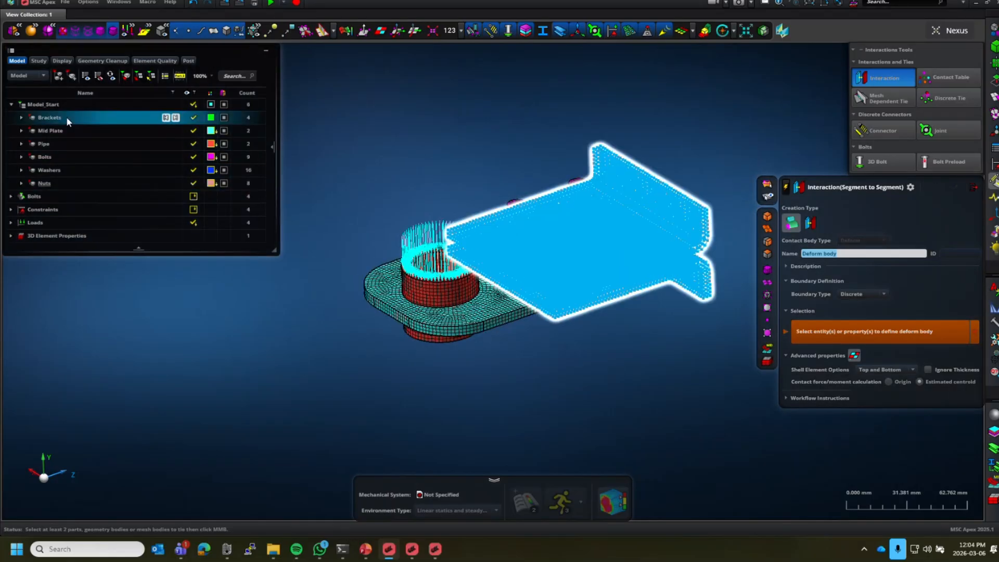
{"action": "right_click", "coordinate": [66, 117]}
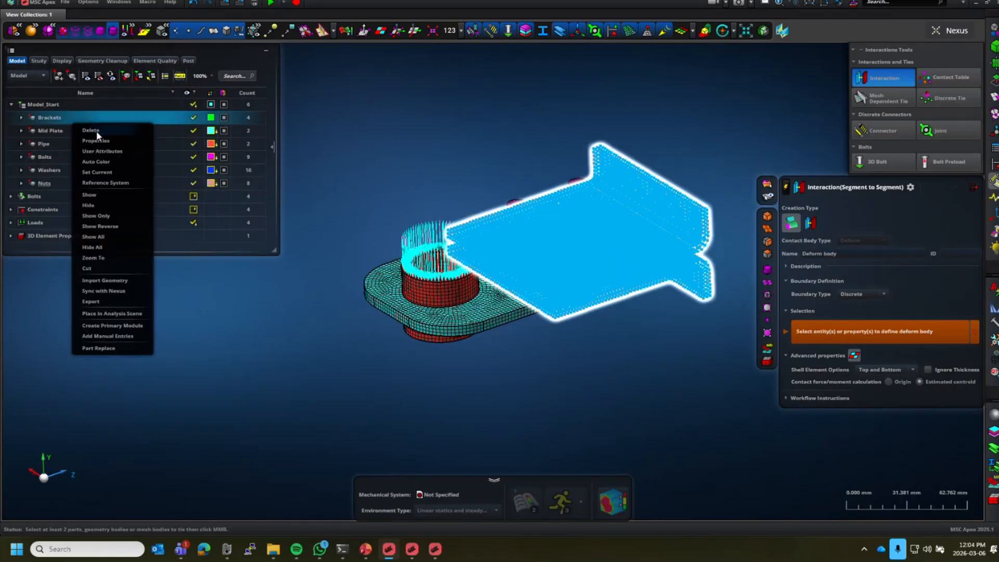
{"action": "left_click", "coordinate": [101, 214]}
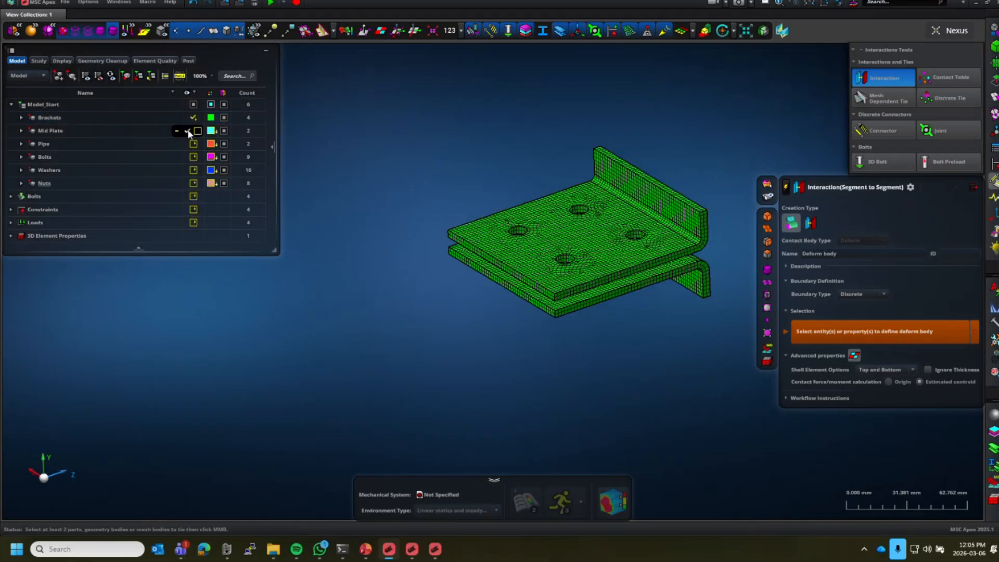
{"action": "left_click", "coordinate": [187, 130]}
{"action": "left_click", "coordinate": [187, 144]}
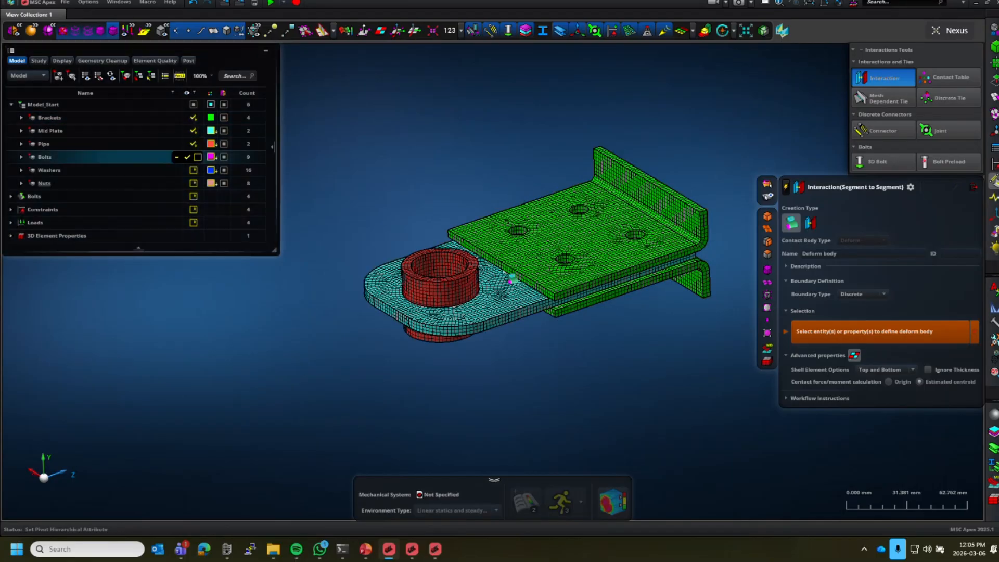
Create a discrete deform contact body named "Bracket" from the two bracket solids.
{"action": "triple_click", "coordinate": [857, 253]}
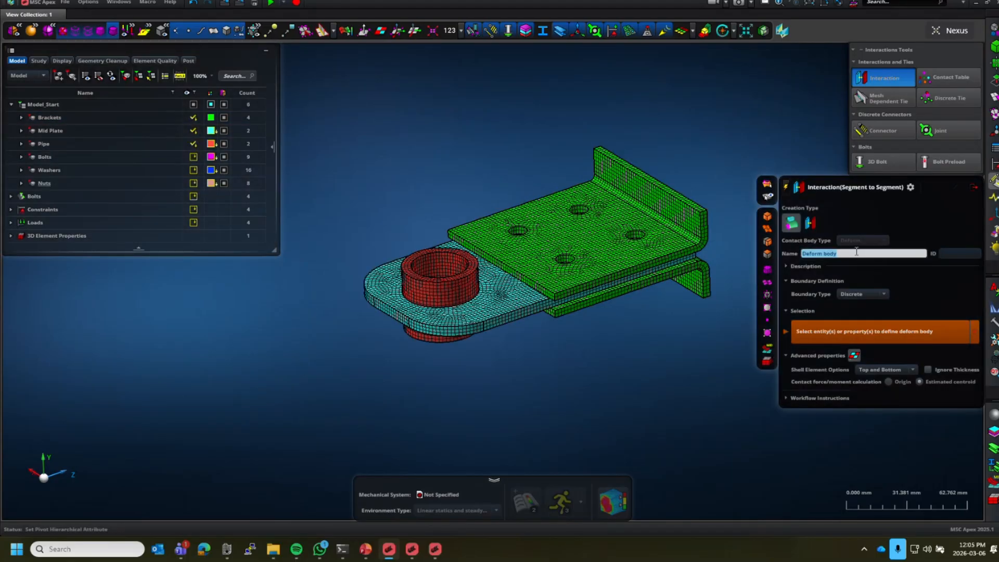
{"action": "type", "text": "Bracket"}
{"action": "left_click", "coordinate": [767, 217]}
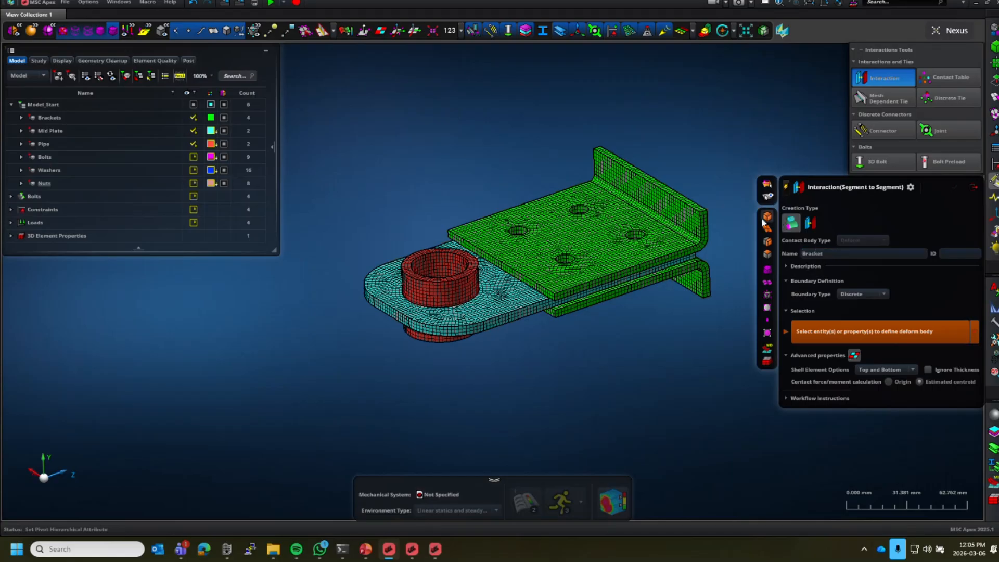
{"action": "left_click", "coordinate": [683, 213]}
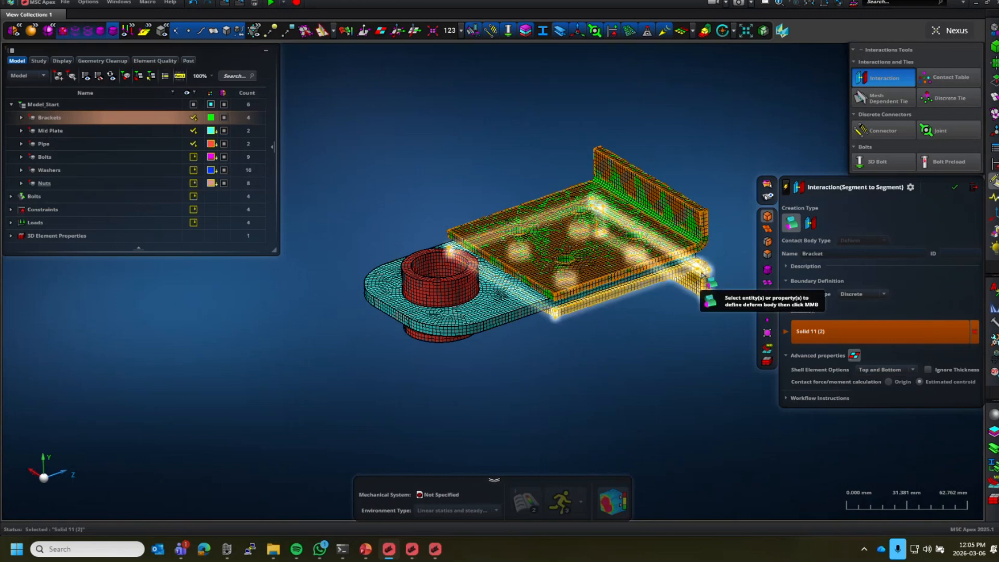
{"action": "middle_click", "coordinate": [681, 349]}
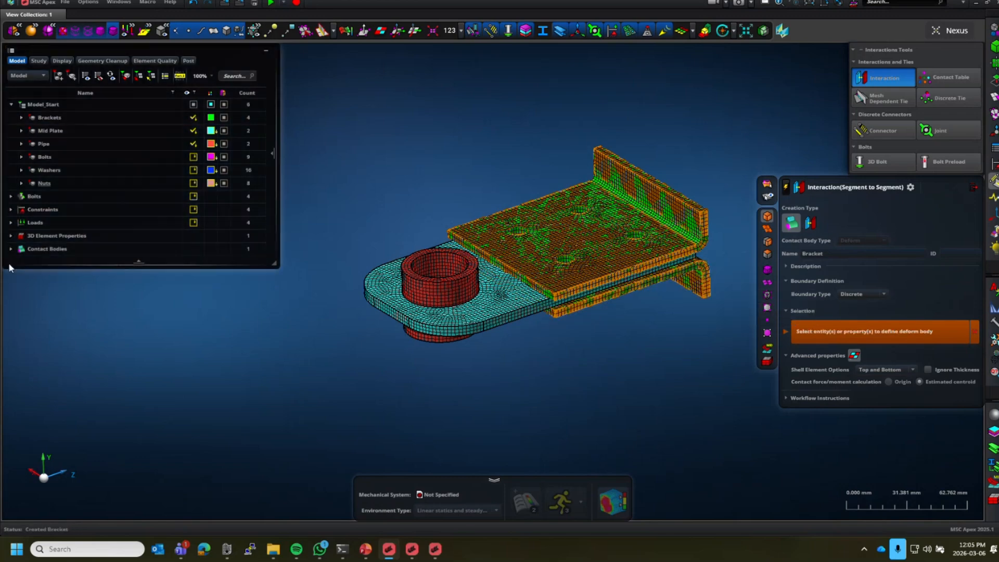
Dock the model tree beside the view and create a deform contact body named "Plate" from the mid plate solid.
{"action": "left_click", "coordinate": [12, 53]}
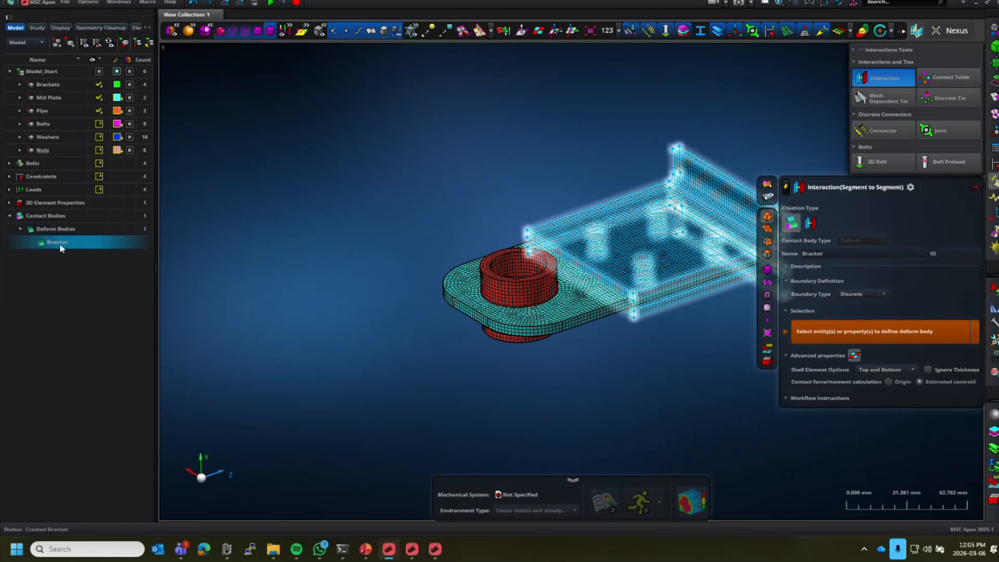
{"action": "double_click", "coordinate": [843, 254]}
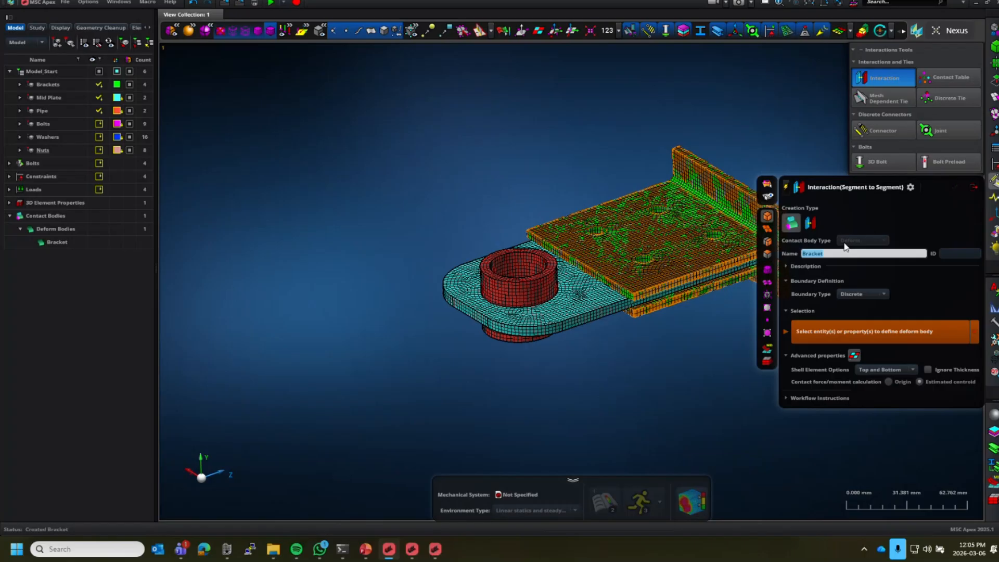
{"action": "type", "text": "Plate"}
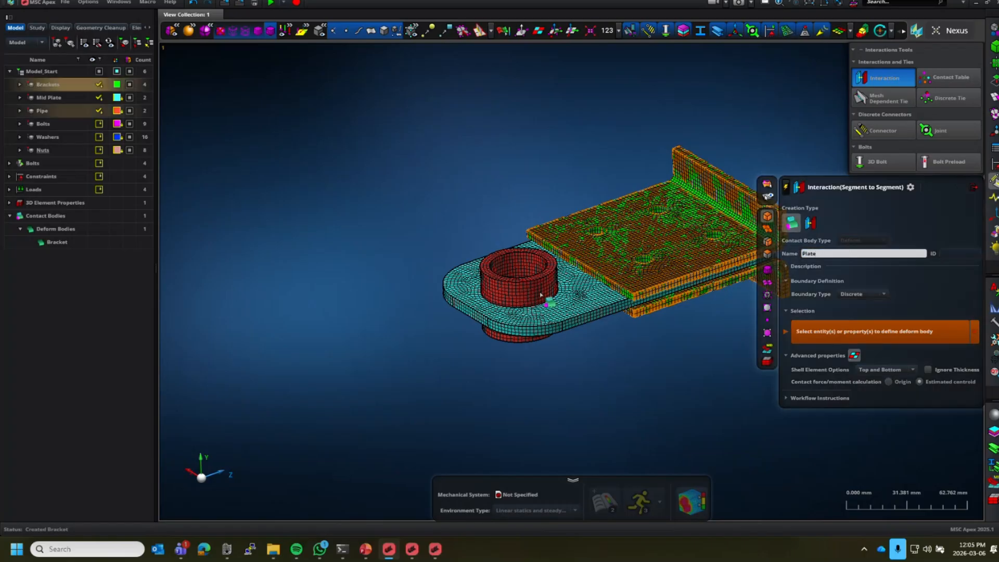
{"action": "left_click", "coordinate": [586, 308]}
{"action": "middle_click", "coordinate": [654, 361]}
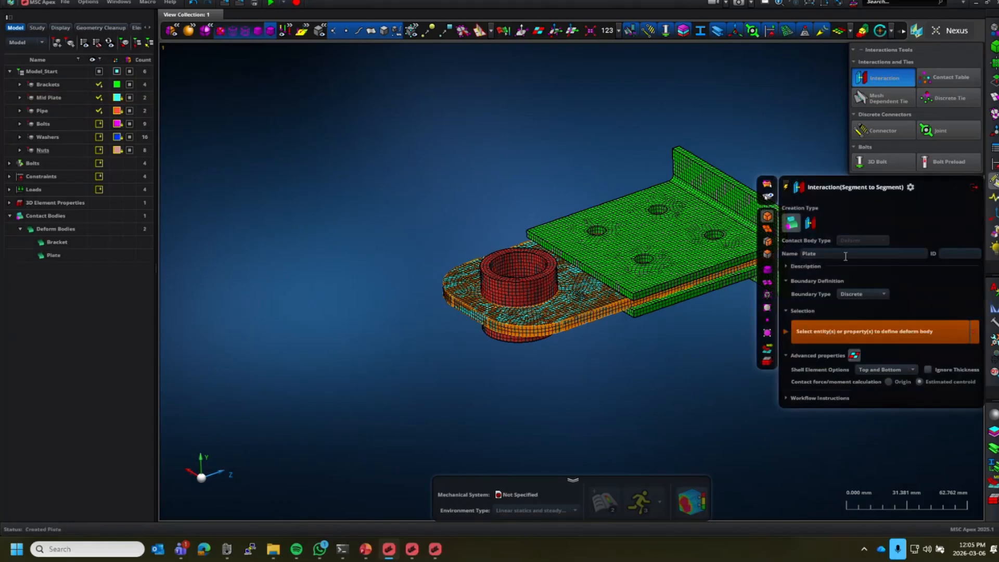
Create a discrete deform contact body named "Pipe" from the pipe solid.
{"action": "double_click", "coordinate": [837, 254]}
{"action": "type", "text": "Pipe"}
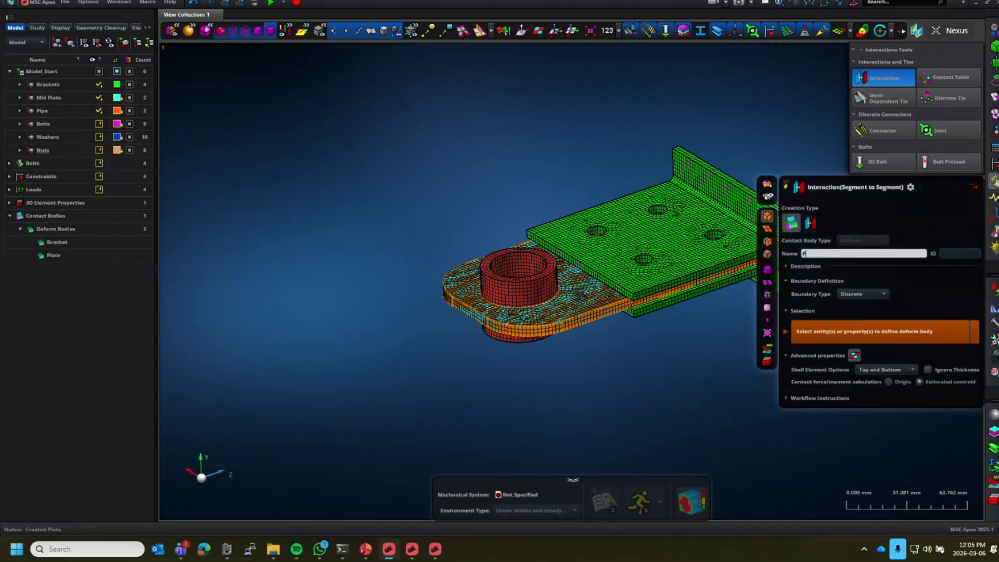
{"action": "left_click", "coordinate": [498, 258]}
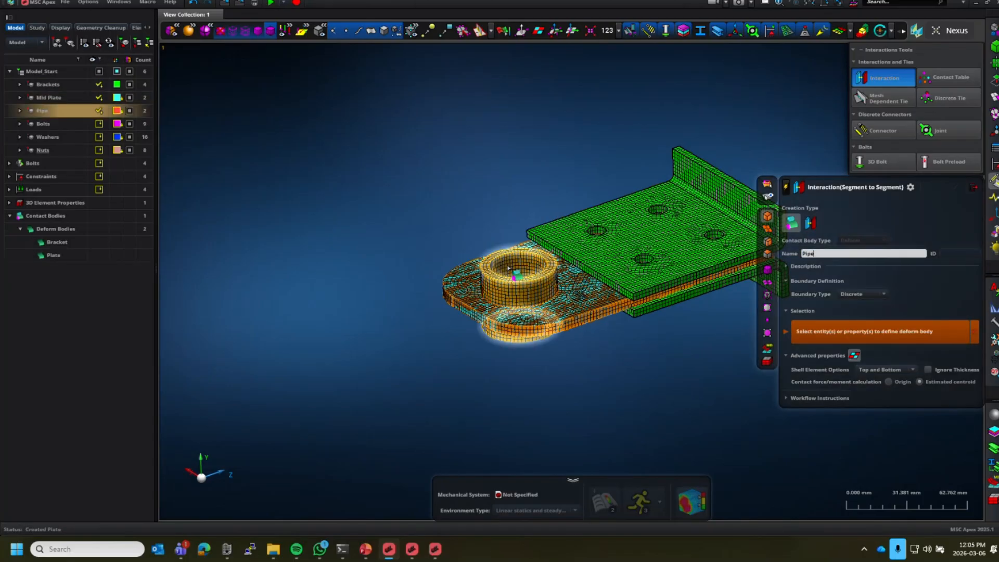
{"action": "middle_click", "coordinate": [493, 220]}
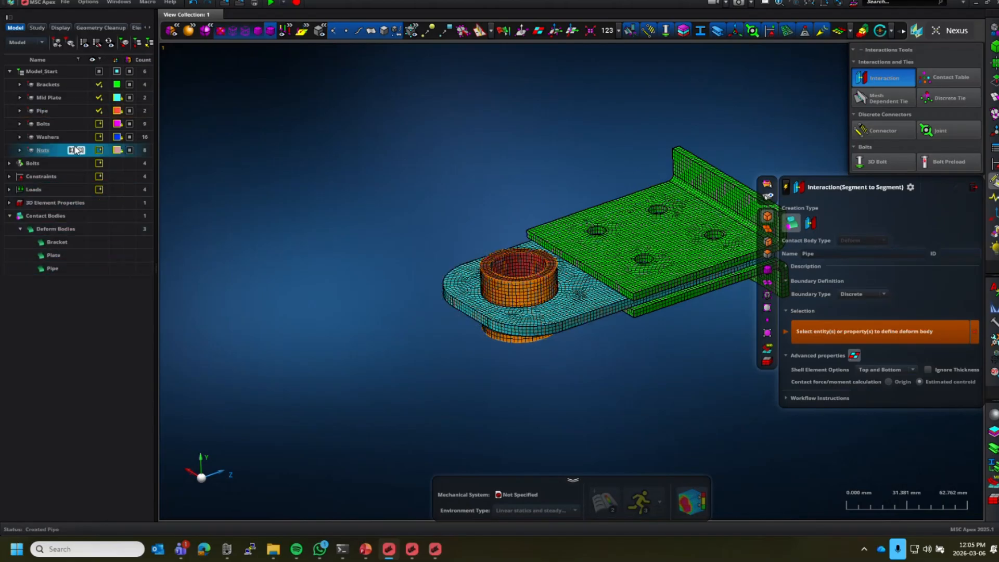
Show only the Bolts part and create a deform contact body named "Bolts" from its four solids.
{"action": "left_click", "coordinate": [102, 111]}
{"action": "left_click", "coordinate": [103, 97]}
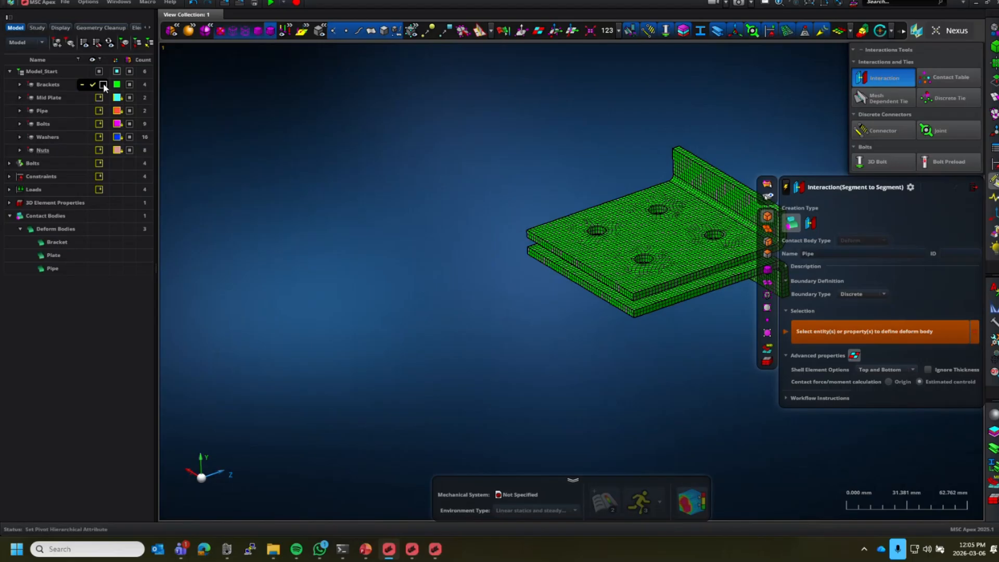
{"action": "left_click", "coordinate": [103, 84]}
{"action": "left_click", "coordinate": [93, 124]}
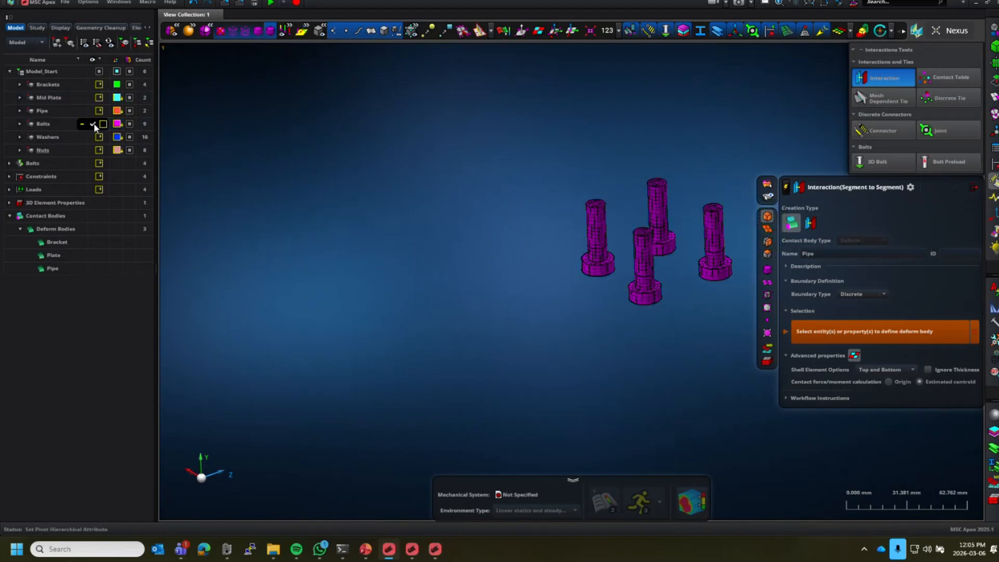
{"action": "left_click", "coordinate": [859, 254]}
{"action": "type", "text": "Bolts"}
{"action": "left_click_drag", "start_coordinate": [541, 146], "coordinate": [826, 374]}
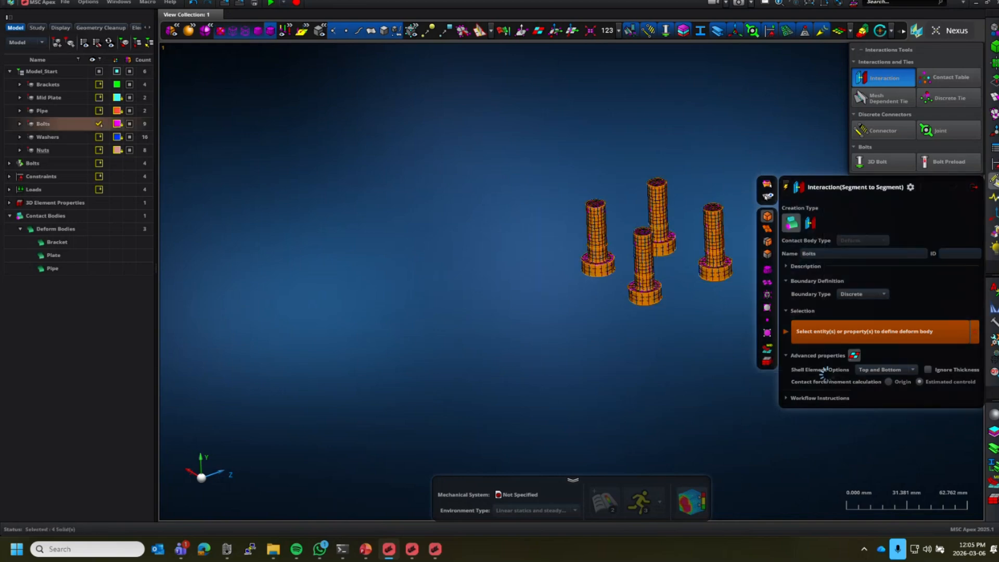
Show only the Washers part and create a deform contact body named "Washers" from all washer solids.
{"action": "left_click", "coordinate": [93, 137]}
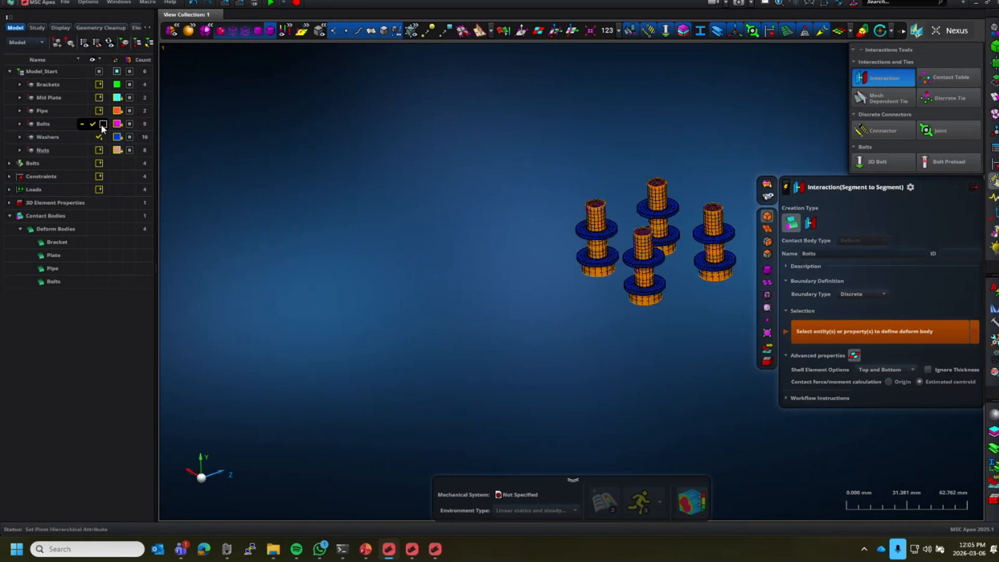
{"action": "left_click", "coordinate": [100, 124]}
{"action": "type", "text": "Washers"}
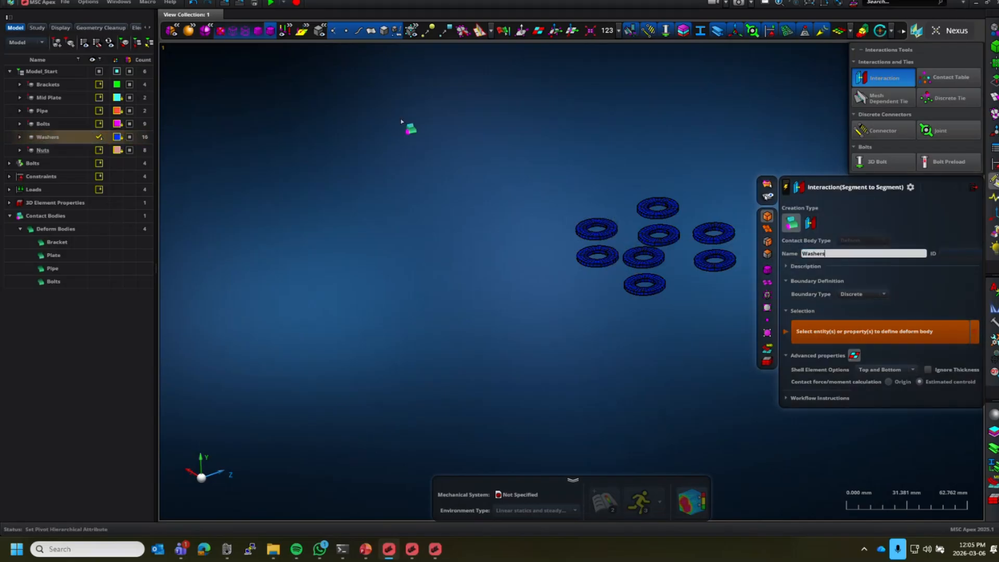
{"action": "left_click_drag", "start_coordinate": [437, 127], "coordinate": [792, 364]}
{"action": "middle_click", "coordinate": [599, 363]}
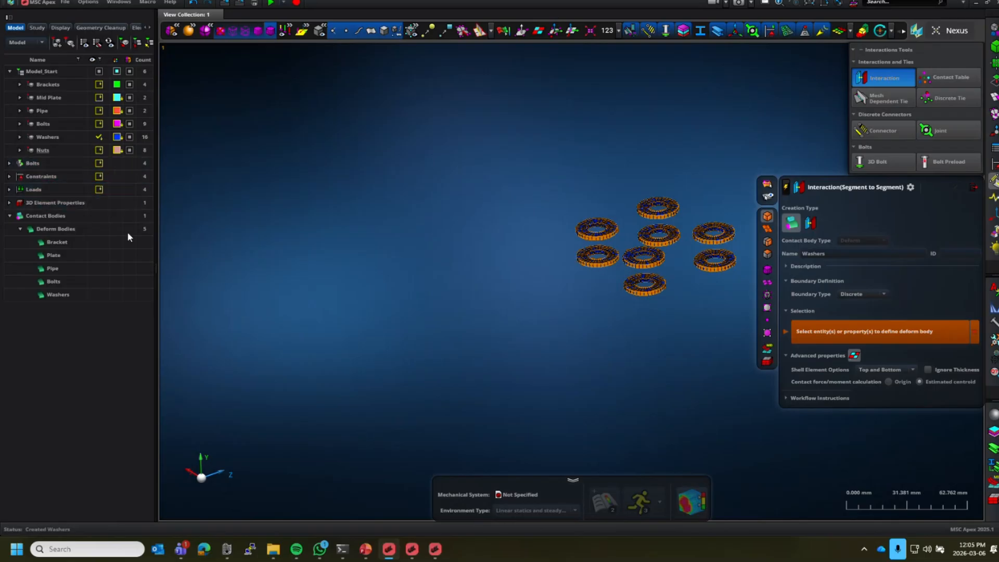
Show only the Nuts part and create a deform contact body named "Nuts" from its four solids.
{"action": "left_click", "coordinate": [102, 151]}
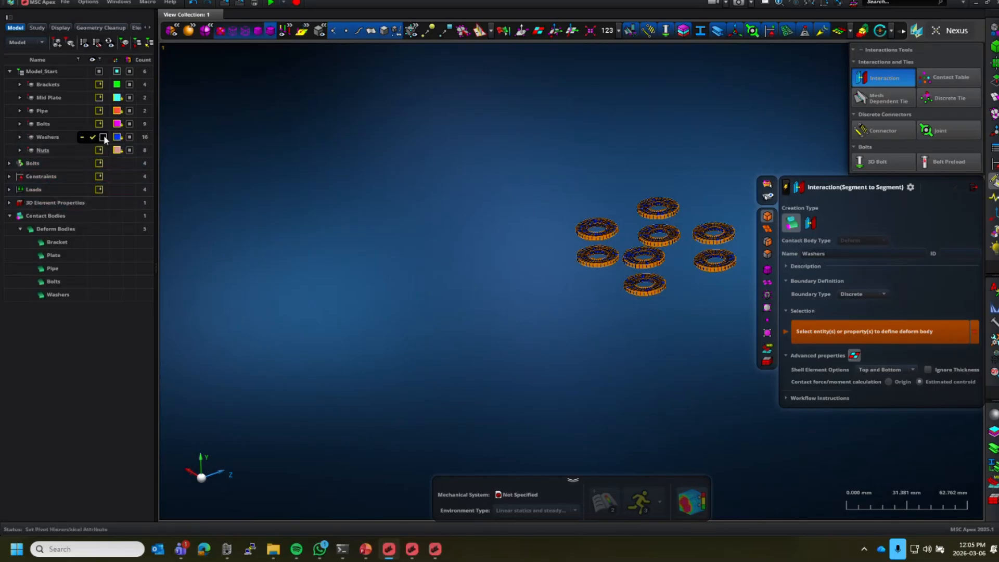
{"action": "left_click_drag", "start_coordinate": [547, 118], "coordinate": [779, 325]}
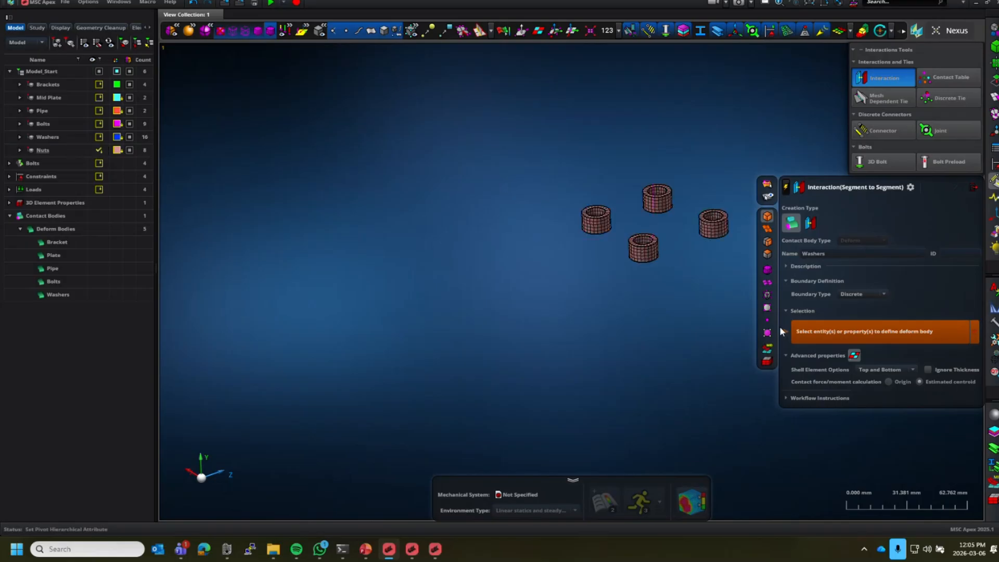
{"action": "double_click", "coordinate": [849, 254]}
{"action": "type", "text": "Nuts"}
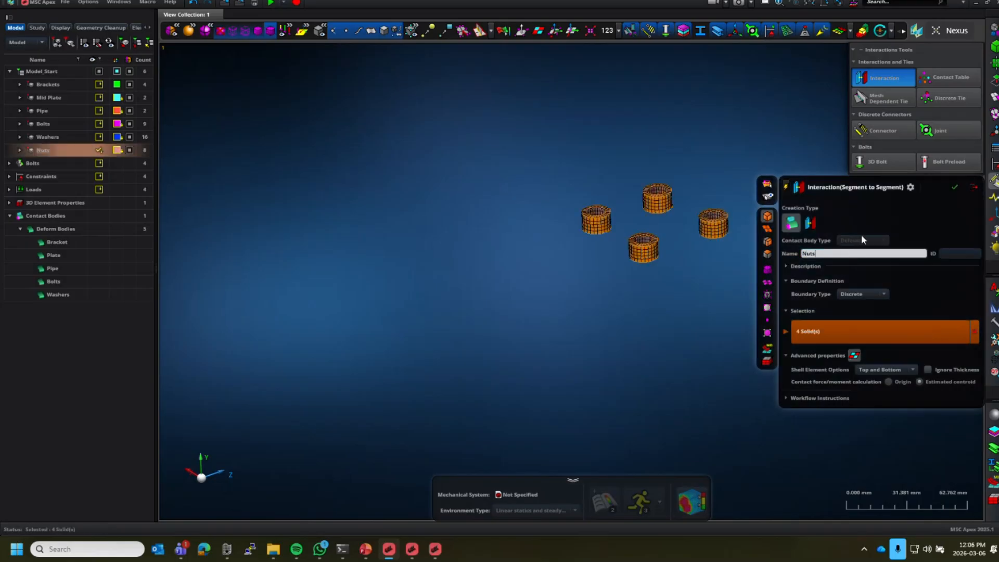
{"action": "key", "text": "Return"}
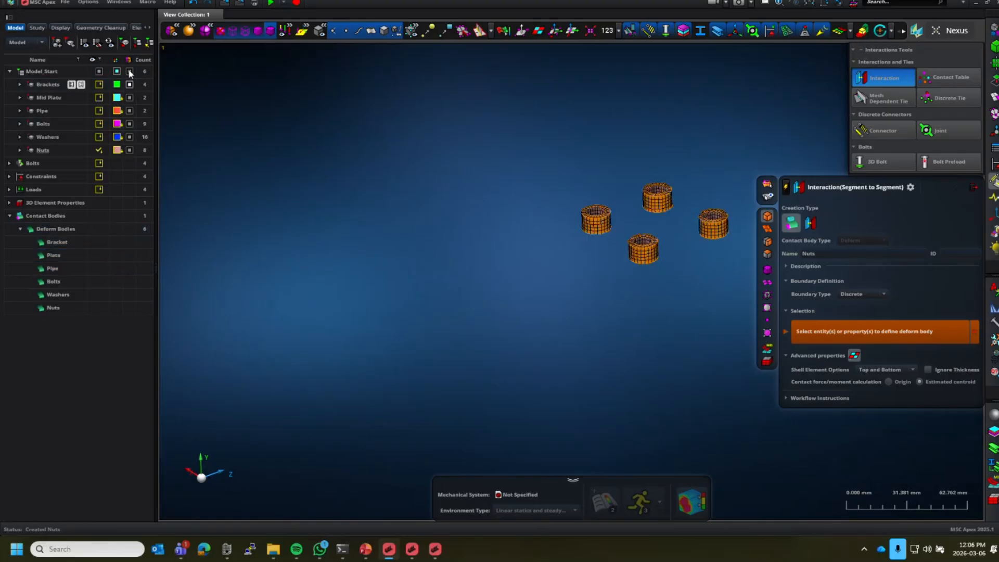
Show all parts of Model_Start, leave the Interaction tool and look over the bolted joint.
{"action": "left_click", "coordinate": [98, 71]}
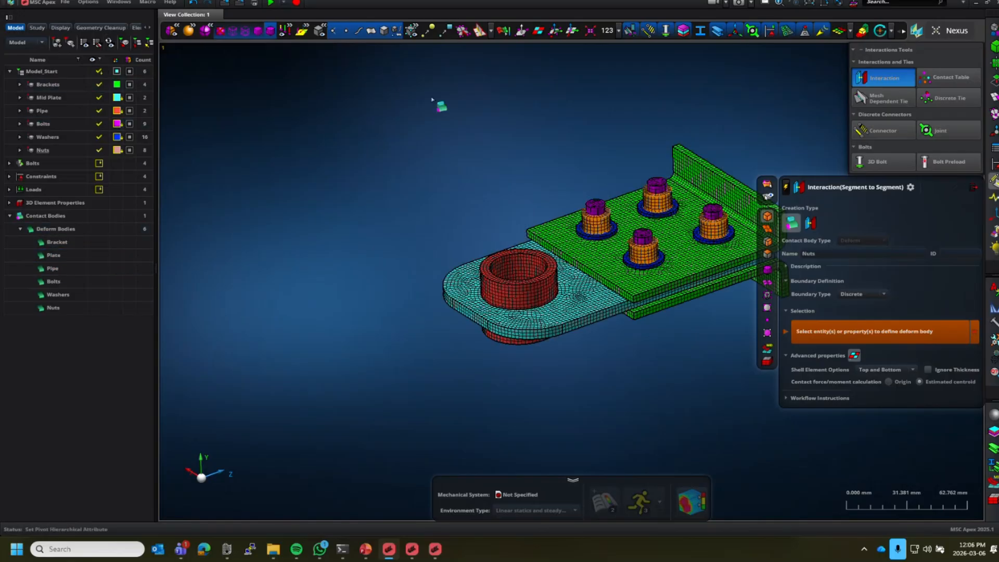
{"action": "left_click", "coordinate": [52, 267]}
{"action": "scroll", "coordinate": [342, 208], "scroll_direction": "down", "scroll_amount": 3}
{"action": "key", "text": "Escape"}
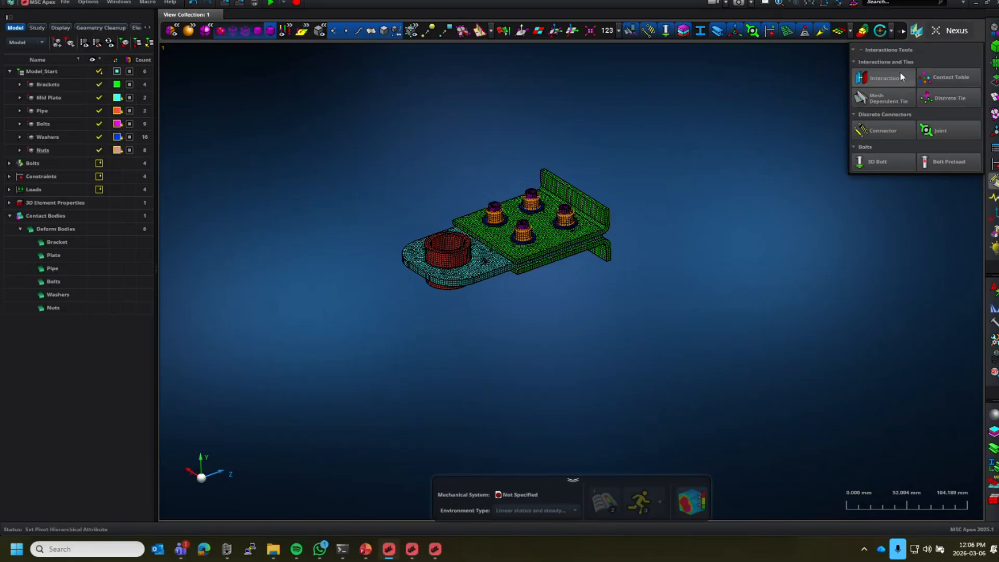
{"action": "mouse_move", "coordinate": [902, 76]}
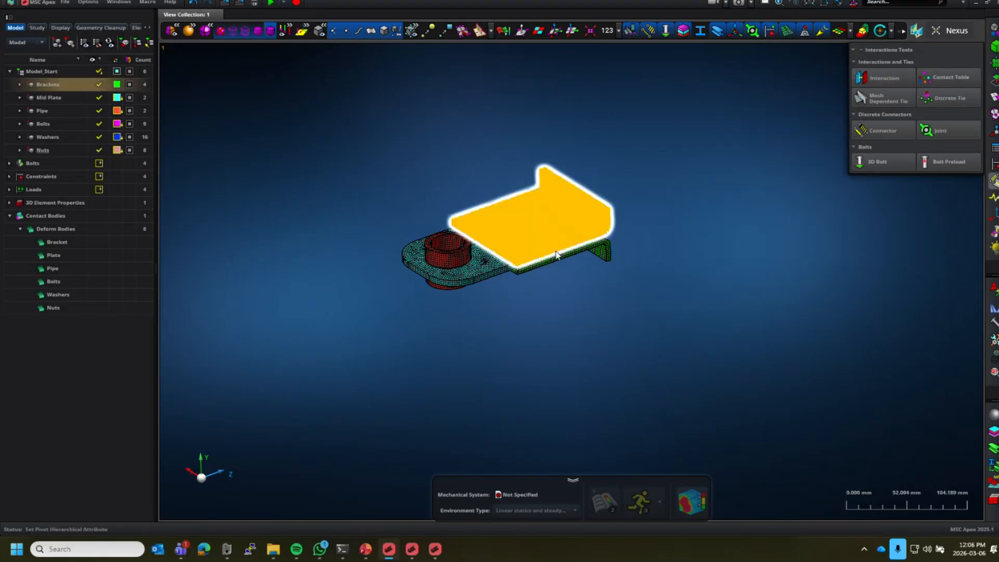
{"action": "scroll", "coordinate": [563, 244], "scroll_direction": "up", "scroll_amount": 3}
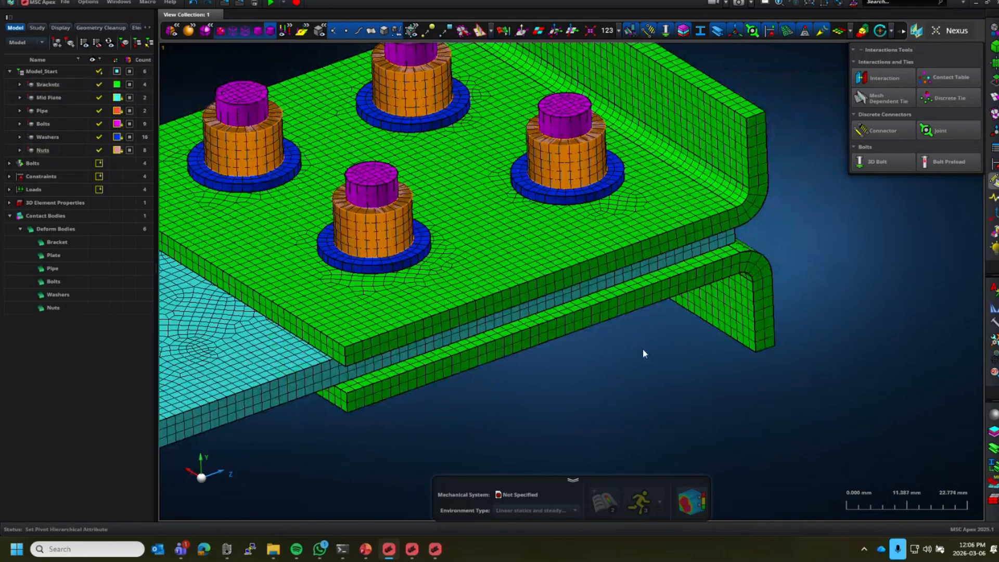
{"action": "mouse_move", "coordinate": [638, 356]}
{"action": "middle_mouse_down"}
{"action": "mouse_move", "coordinate": [638, 338]}
{"action": "mouse_move", "coordinate": [641, 353]}
{"action": "middle_mouse_up"}
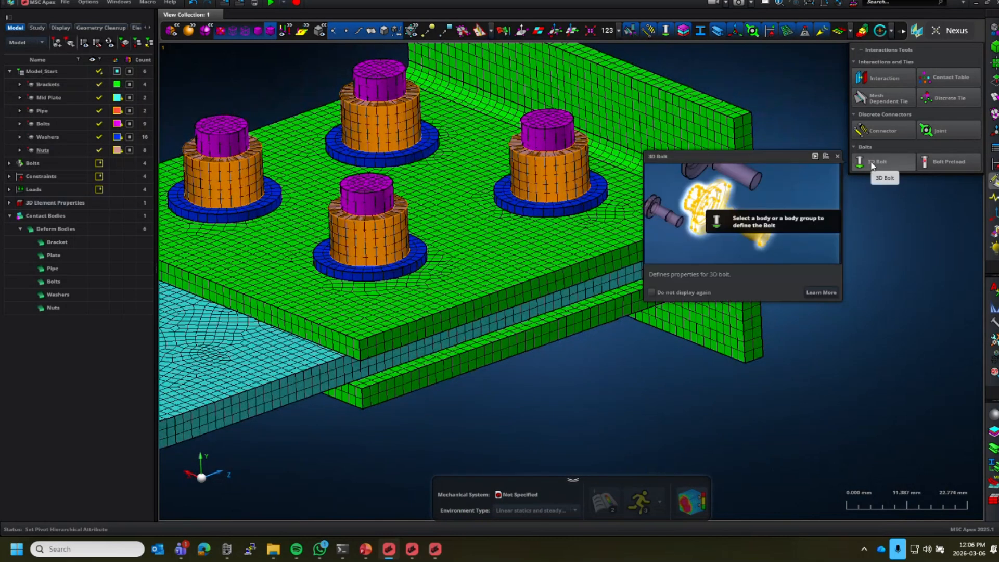
{"action": "scroll", "coordinate": [782, 244], "scroll_direction": "down", "scroll_amount": 3}
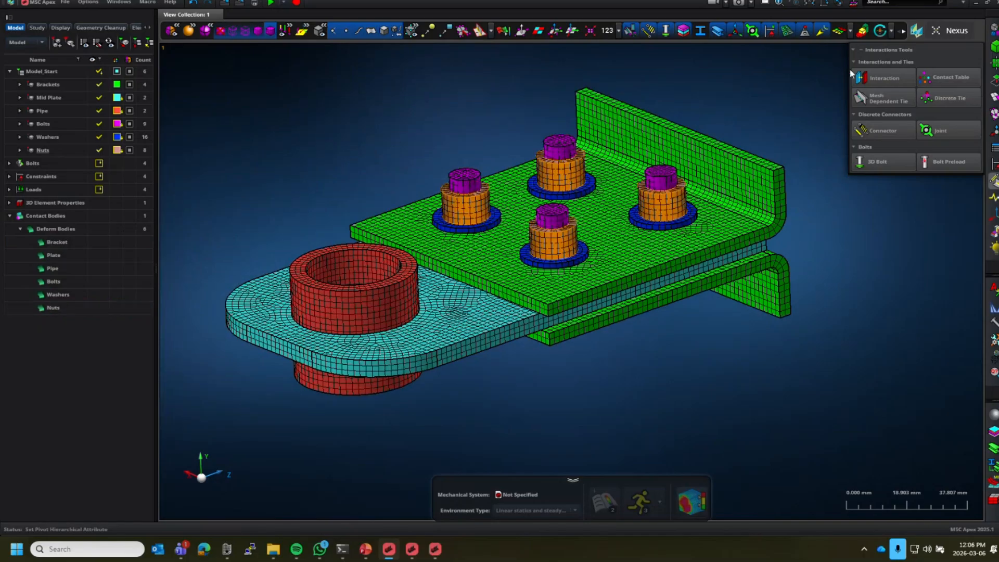
Restart the Interaction tool with interaction creation, name the interaction "Bolts-Nuts" and use the primary/secondary pair creation approach.
{"action": "left_click", "coordinate": [876, 76]}
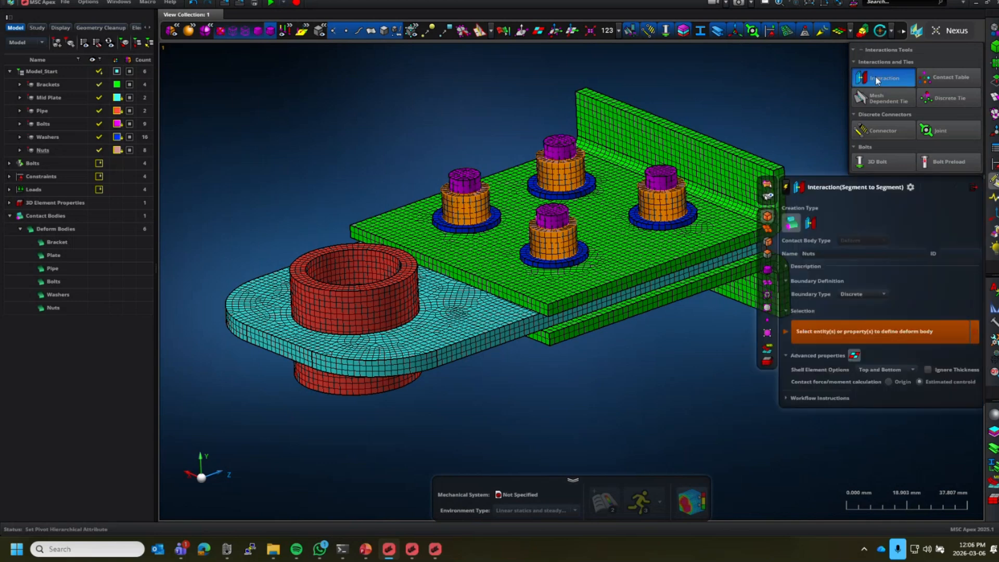
{"action": "left_click", "coordinate": [811, 224]}
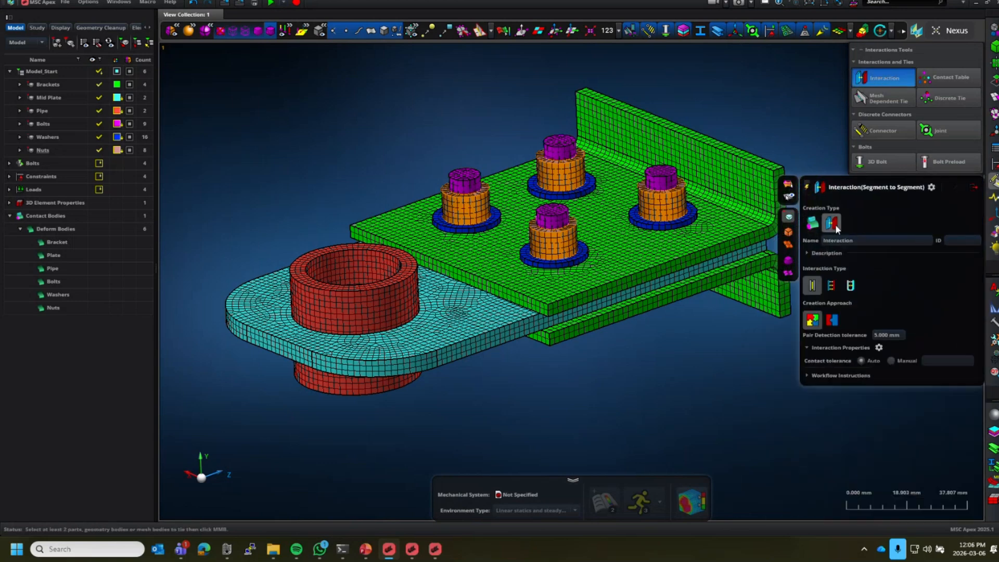
{"action": "double_click", "coordinate": [861, 239]}
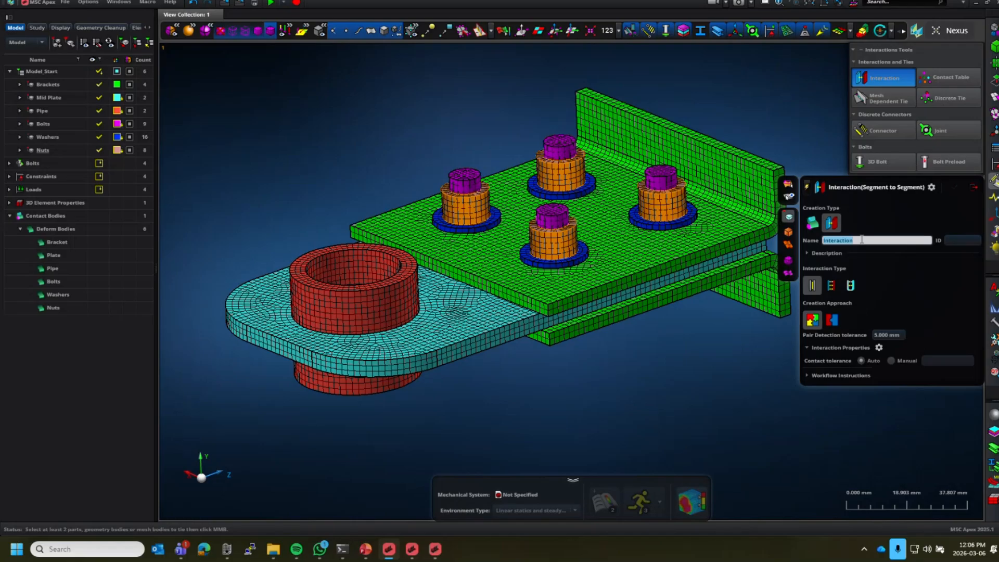
{"action": "type", "text": "Bolts-Nuts"}
{"action": "left_click", "coordinate": [832, 320]}
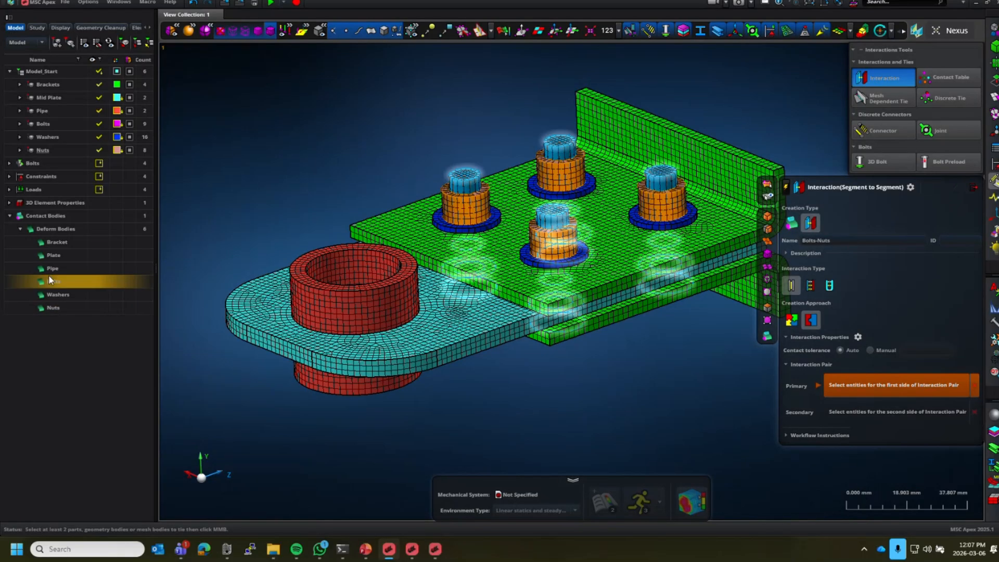
Create the interaction with the Bolts contact body as primary and the Nuts contact body as secondary.
{"action": "left_click", "coordinate": [62, 280]}
{"action": "middle_click", "coordinate": [54, 286]}
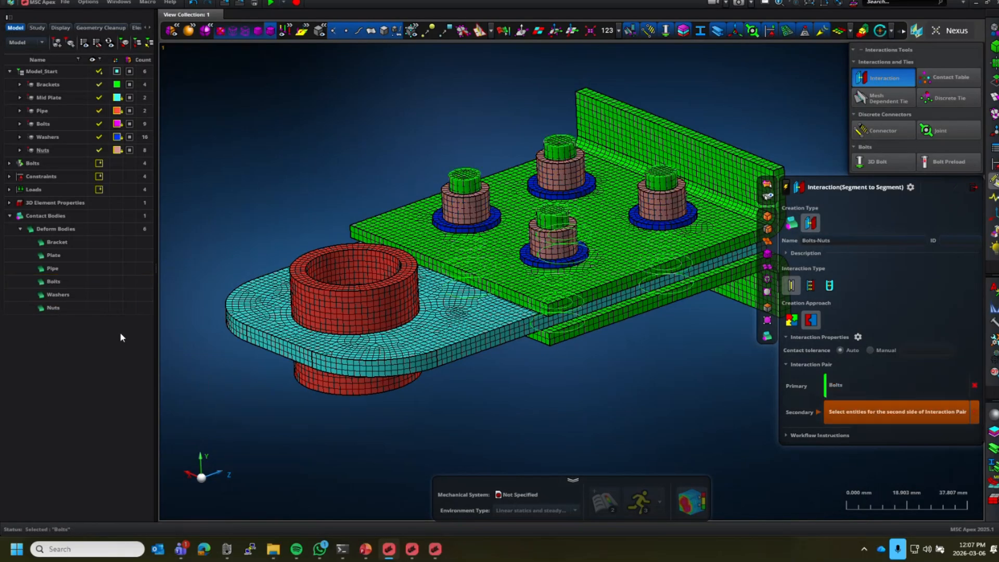
{"action": "left_click", "coordinate": [53, 307]}
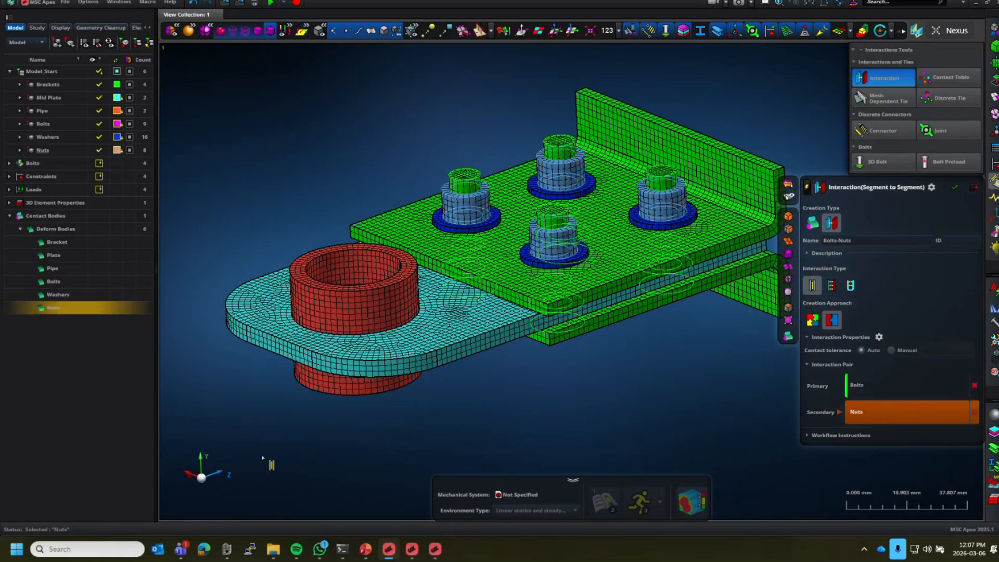
{"action": "middle_click", "coordinate": [53, 308]}
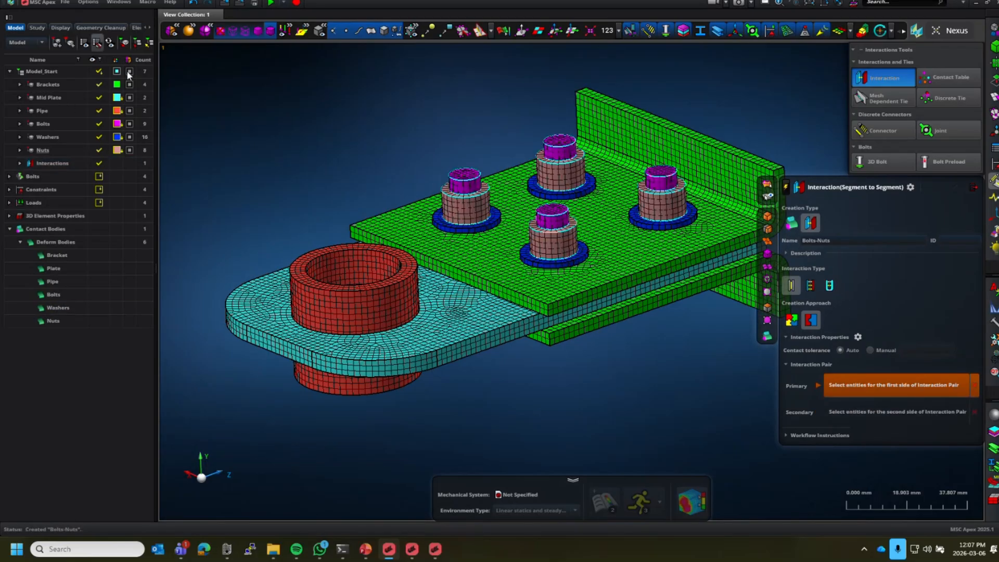
Isolate the Bolts-Nuts interaction to examine its contact surfaces, and show all of Model_Start again.
{"action": "left_click", "coordinate": [104, 70]}
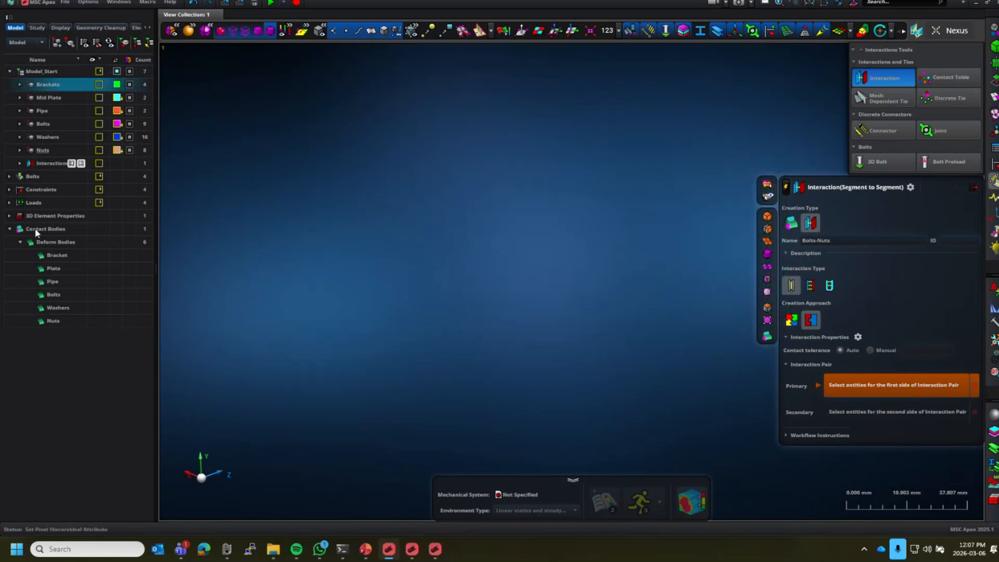
{"action": "left_click", "coordinate": [19, 163]}
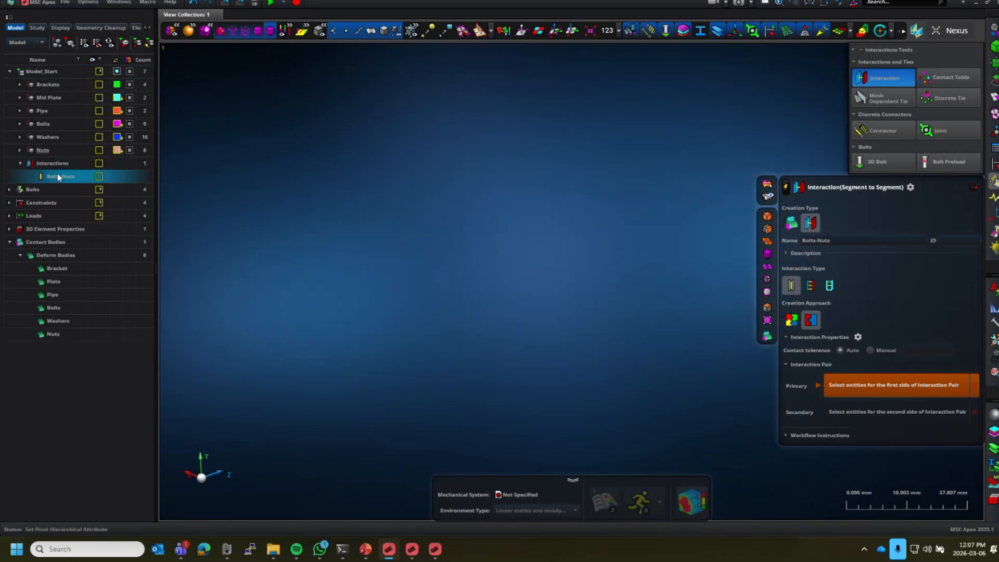
{"action": "left_click", "coordinate": [99, 176]}
{"action": "scroll", "coordinate": [614, 234], "scroll_direction": "up", "scroll_amount": 3}
{"action": "scroll", "coordinate": [616, 203], "scroll_direction": "down", "scroll_amount": 3}
{"action": "middle_click_drag", "start_coordinate": [616, 203], "coordinate": [511, 227]}
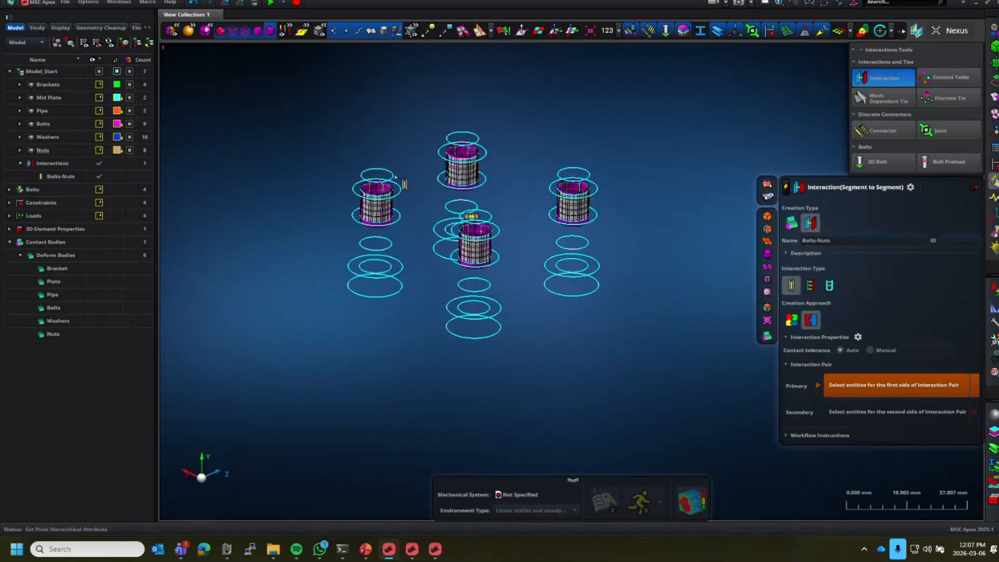
{"action": "scroll", "coordinate": [388, 197], "scroll_direction": "up", "scroll_amount": 3}
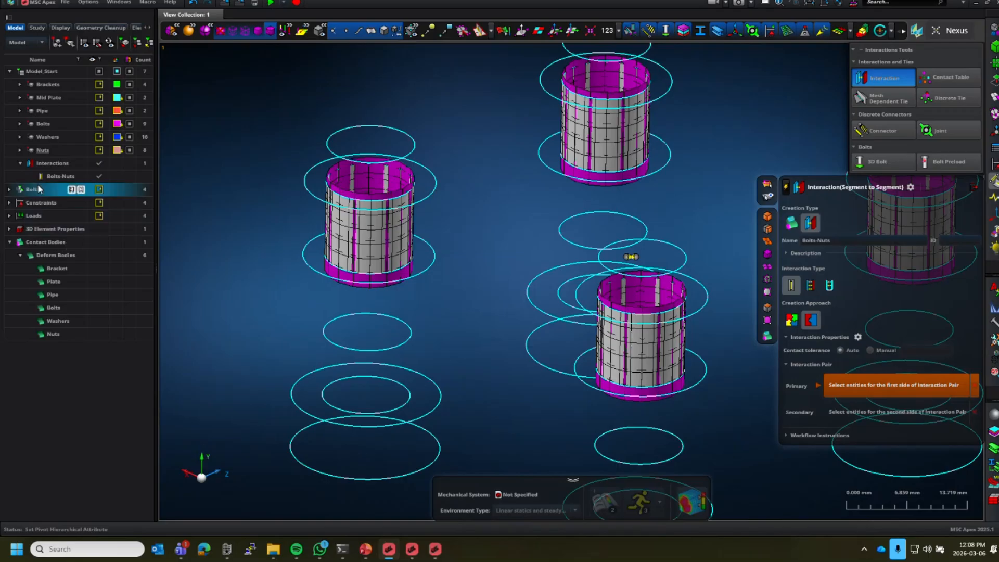
{"action": "left_click", "coordinate": [54, 243]}
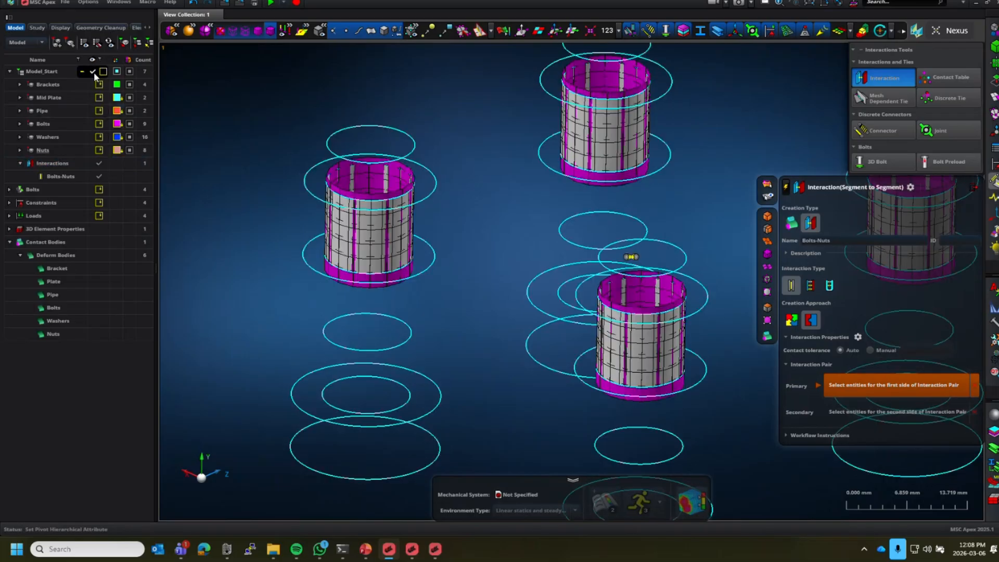
{"action": "left_click", "coordinate": [93, 73]}
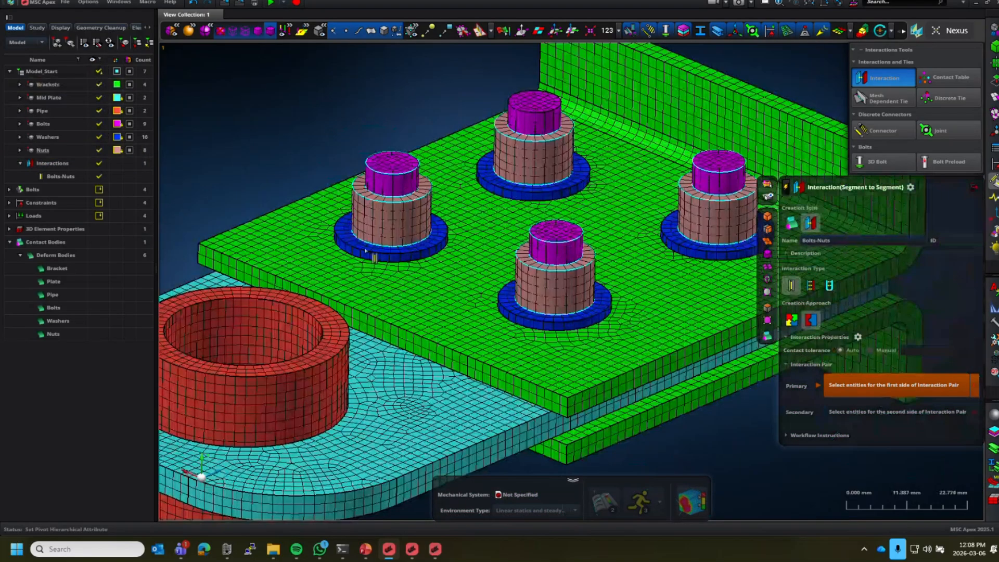
{"action": "scroll", "coordinate": [323, 245], "scroll_direction": "down", "scroll_amount": 4}
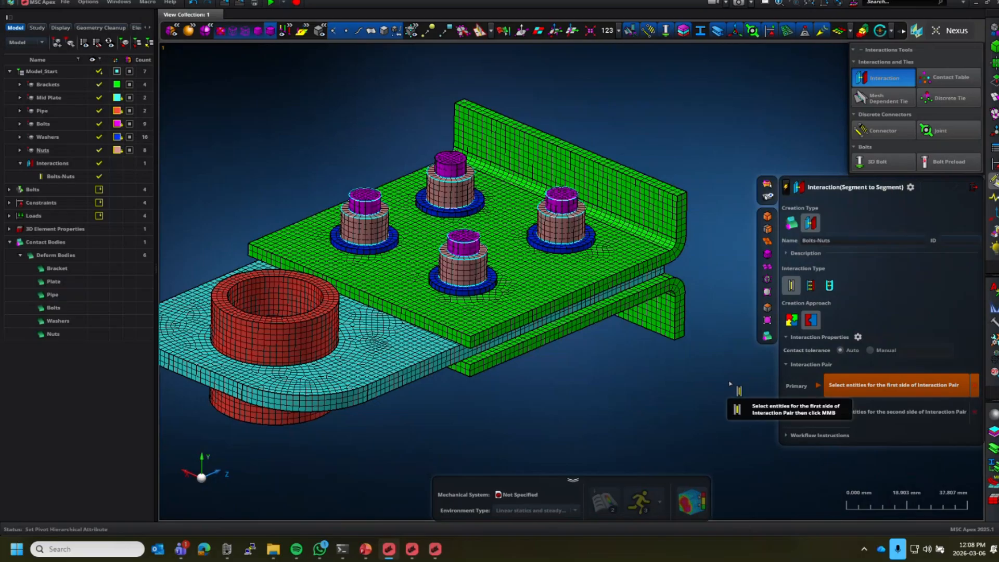
Create an interaction named "Plate-Pipe" with the Plate contact body as primary and the Pipe contact body as secondary.
{"action": "left_click", "coordinate": [861, 239]}
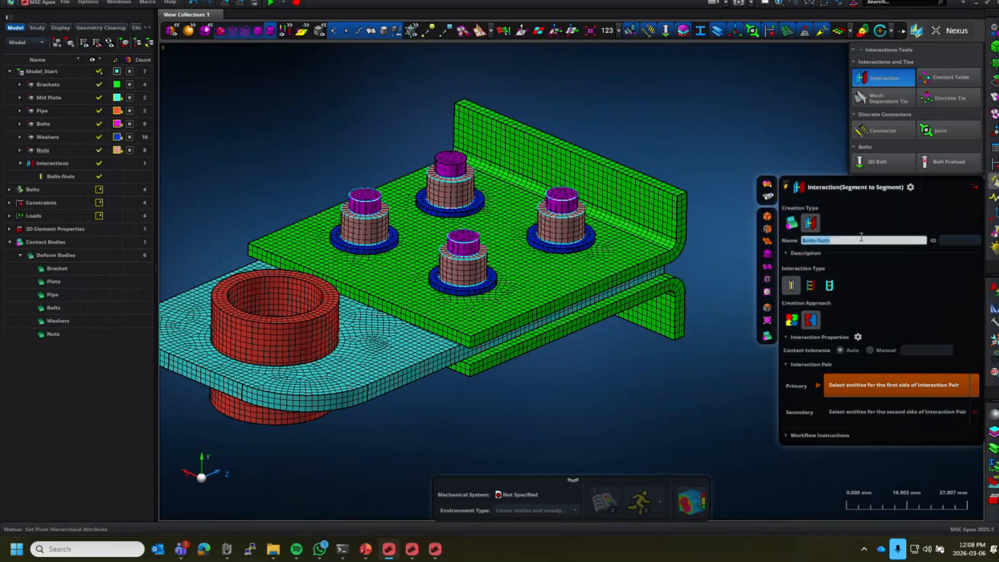
{"action": "type", "text": "Plate-Pipe"}
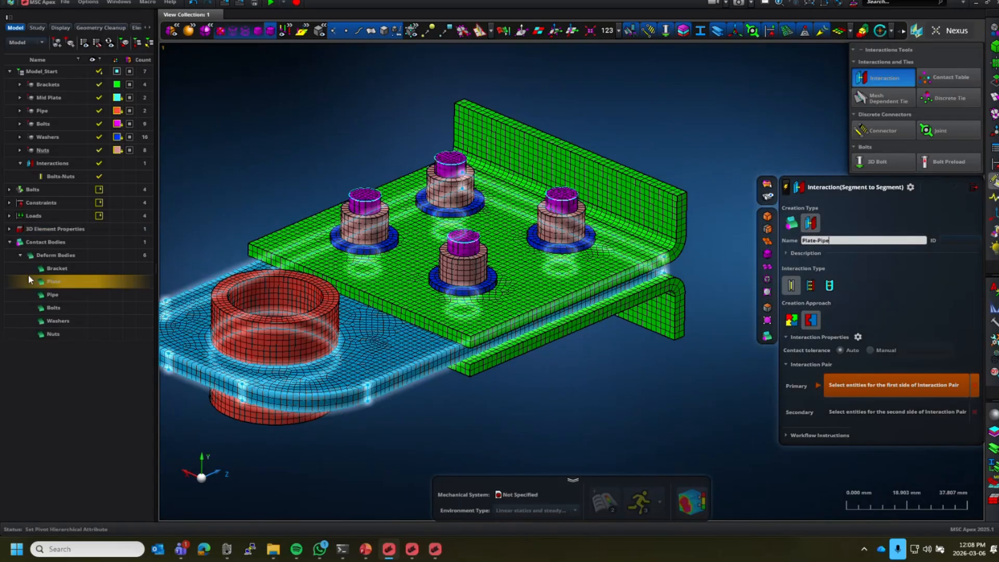
{"action": "left_click", "coordinate": [62, 282]}
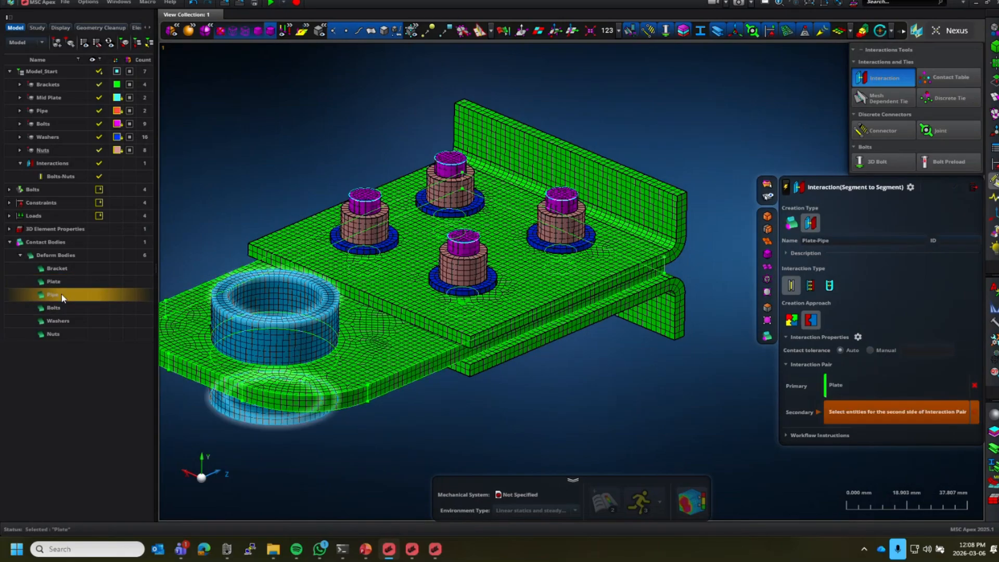
{"action": "left_click", "coordinate": [61, 294]}
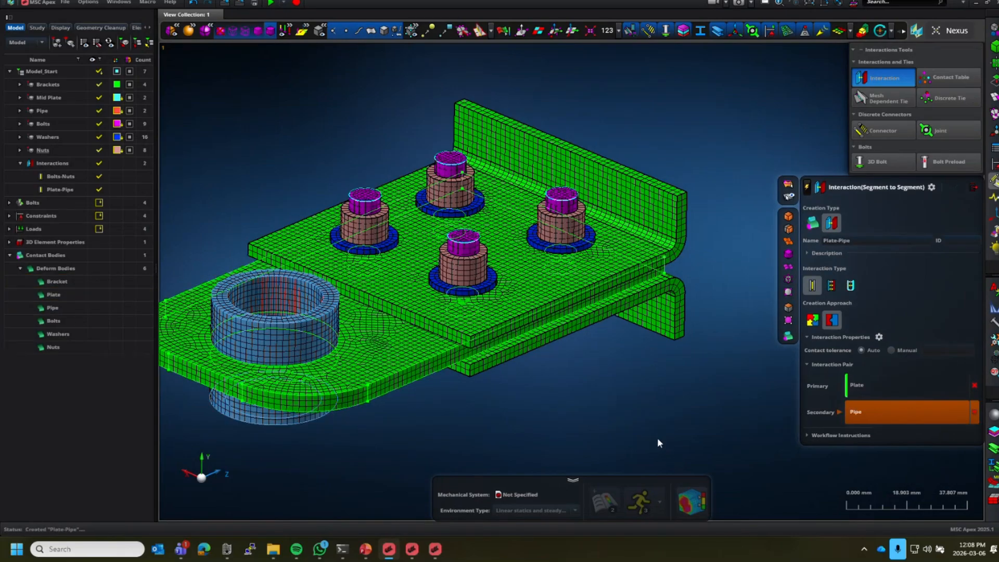
Isolate all interactions to examine the Bolts-Nuts and Plate-Pipe contact surfaces, and show all of Model_Start again.
{"action": "left_click", "coordinate": [103, 72]}
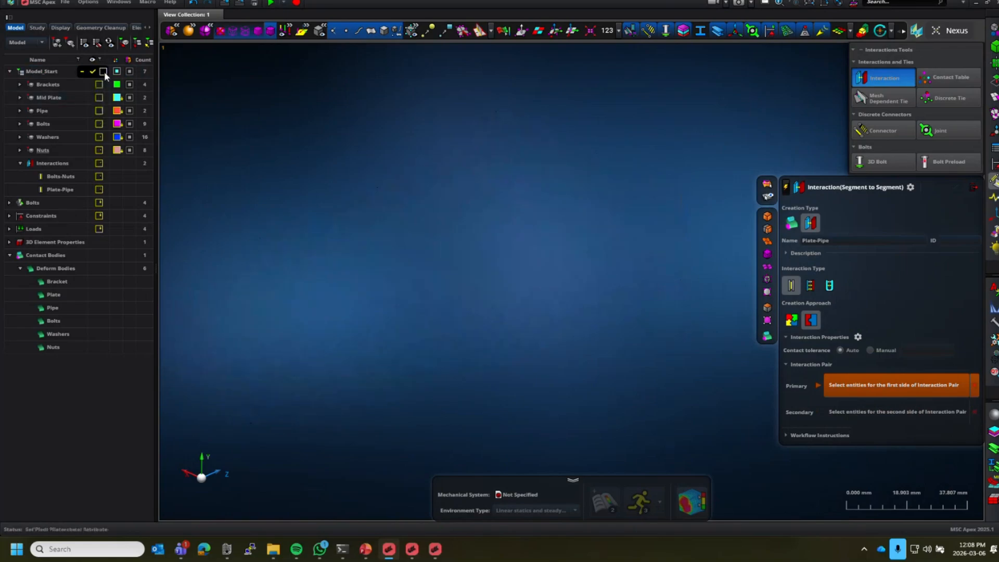
{"action": "left_click", "coordinate": [99, 163]}
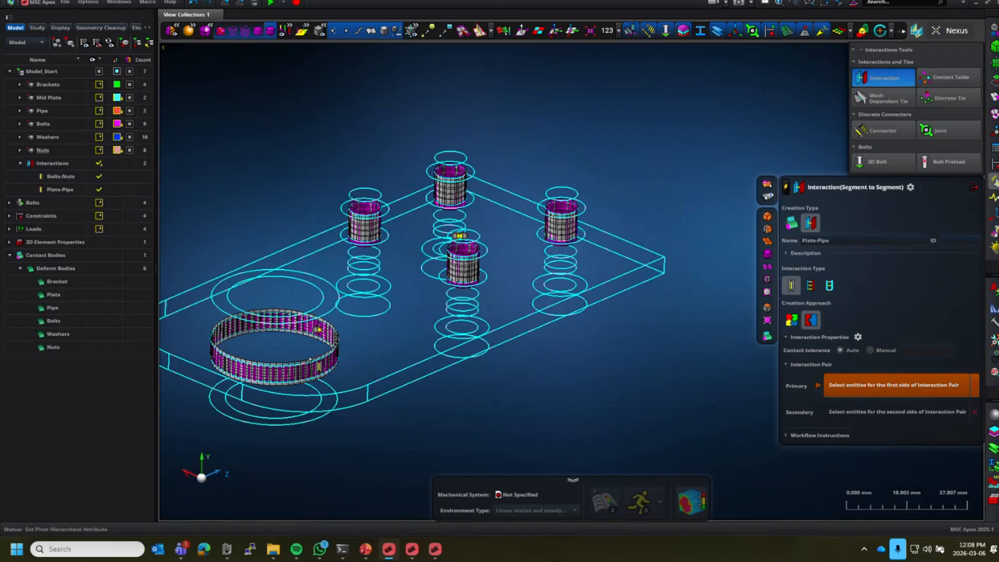
{"action": "scroll", "coordinate": [676, 333], "scroll_direction": "down", "scroll_amount": 3}
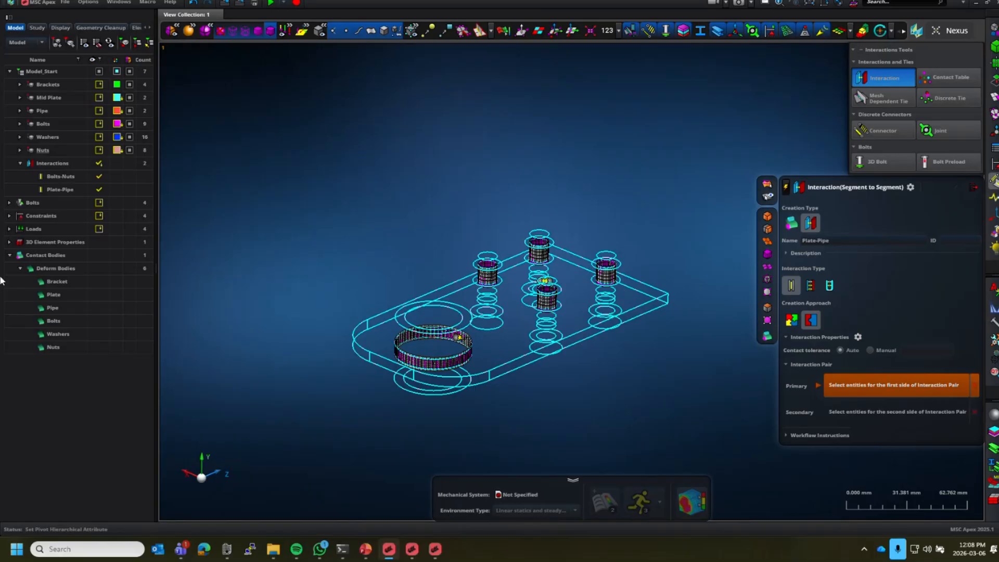
{"action": "left_click", "coordinate": [99, 72]}
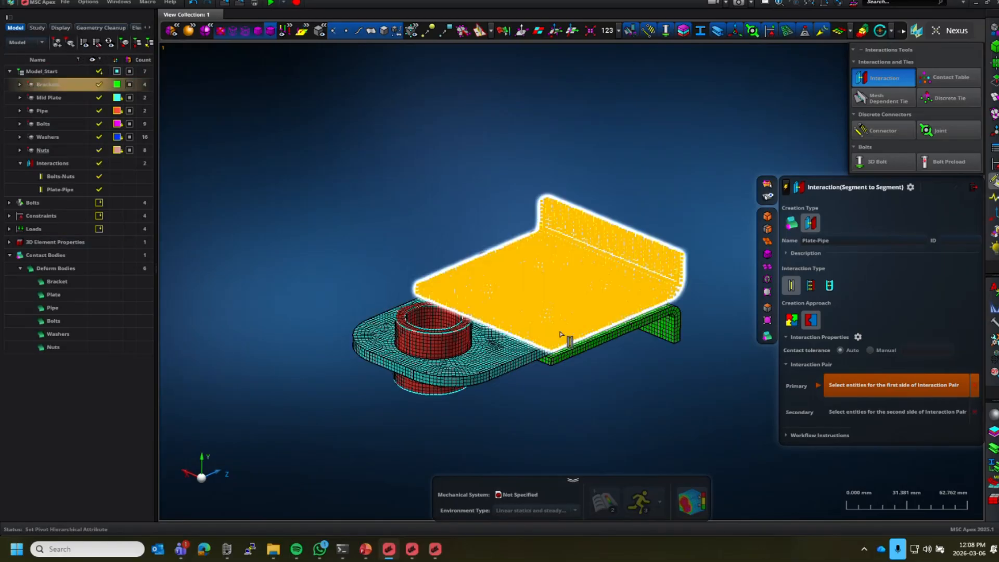
Create an interaction named "Bolts-Wahser" of the type with a friction coefficient, with Bolts as primary and Washers as secondary.
{"action": "left_click", "coordinate": [838, 241]}
{"action": "left_click_drag", "start_coordinate": [840, 243], "coordinate": [776, 244]}
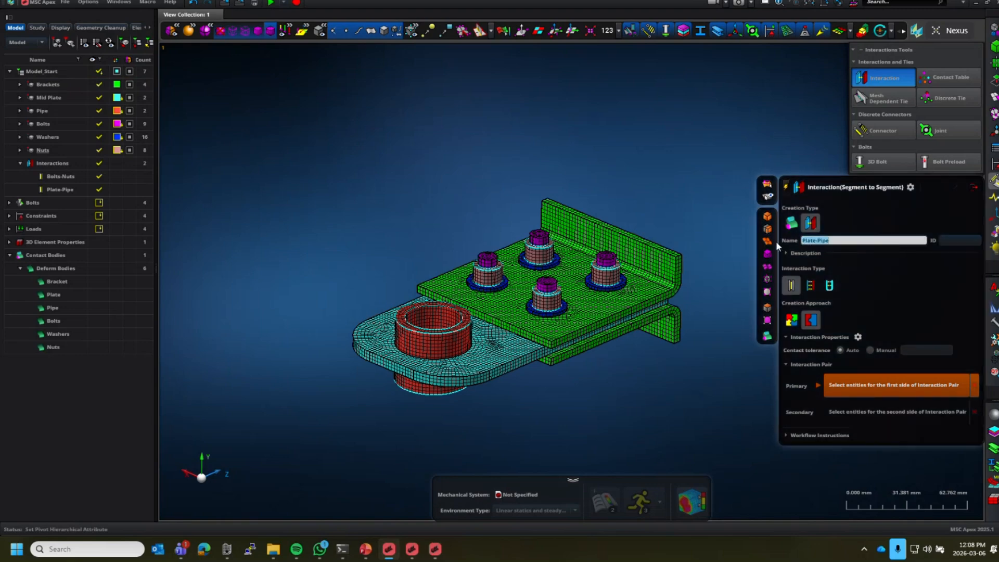
{"action": "type", "text": "Bolts-Wahser"}
{"action": "left_click", "coordinate": [811, 285]}
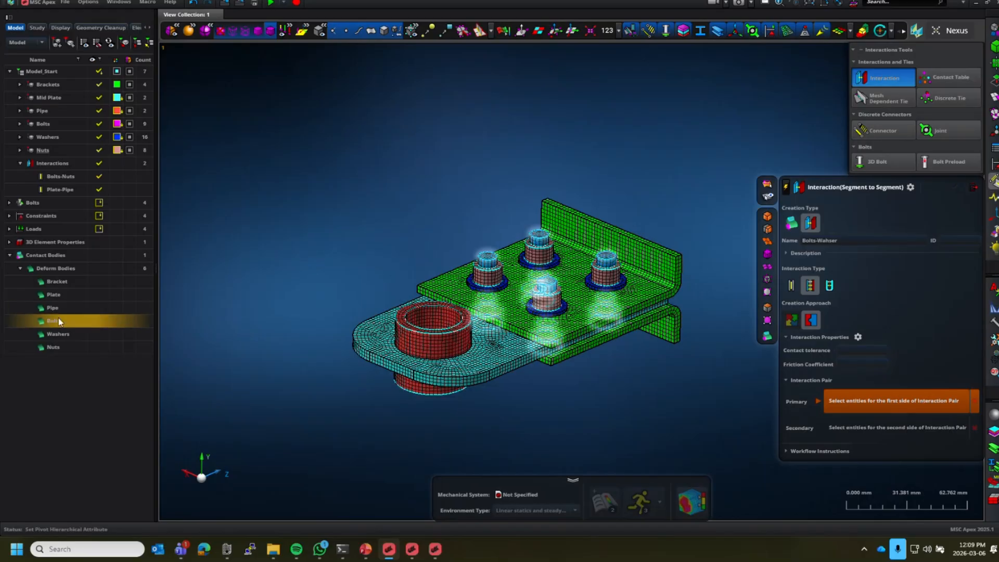
{"action": "left_click", "coordinate": [56, 322]}
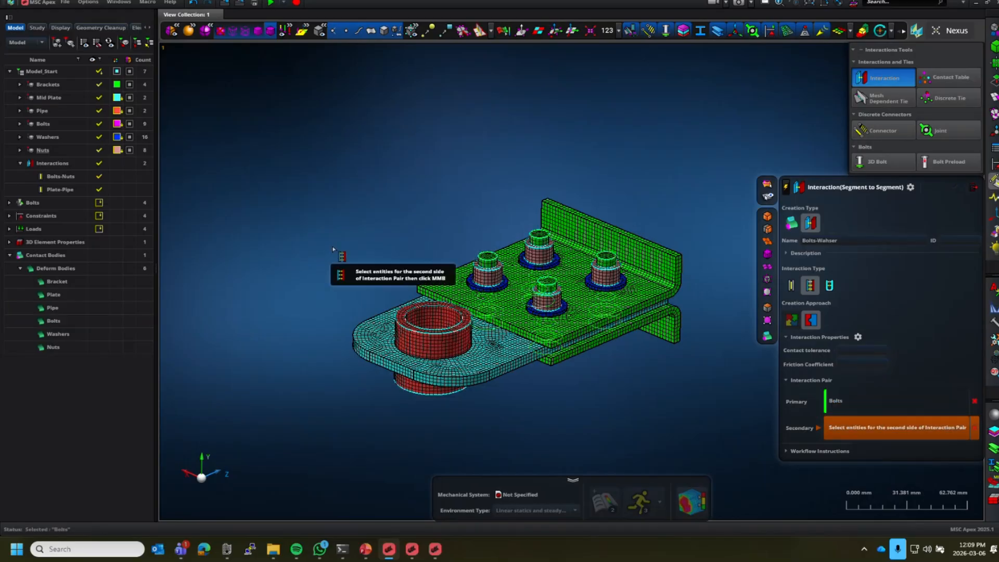
{"action": "left_click", "coordinate": [74, 336]}
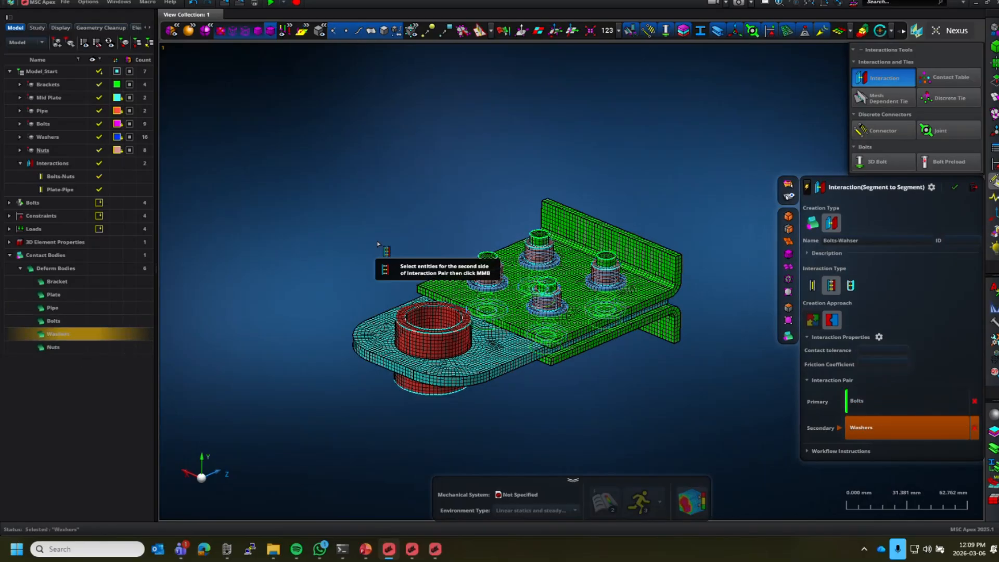
{"action": "middle_click", "coordinate": [336, 244]}
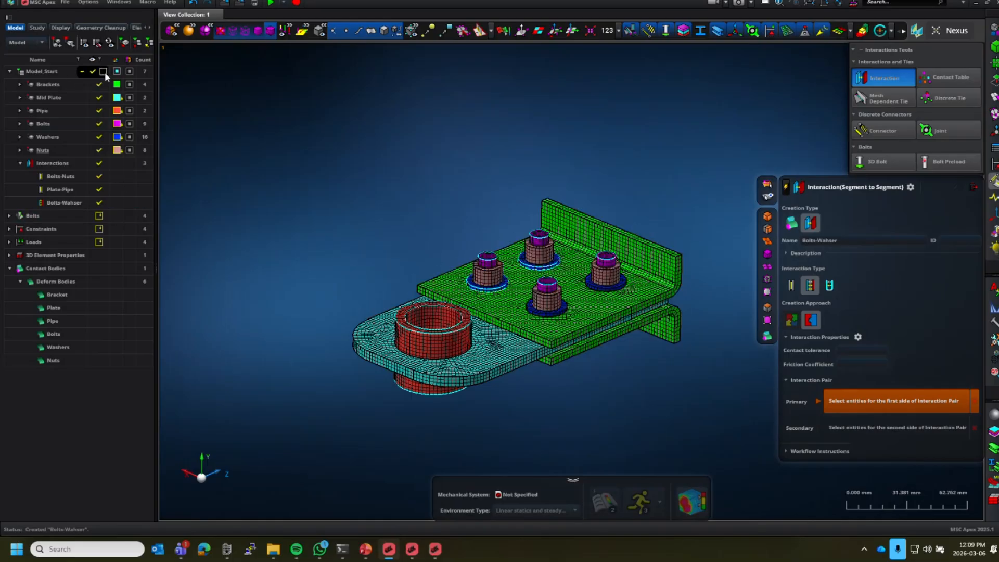
Isolate the Bolts-Wahser interaction and examine its contact surfaces up close.
{"action": "left_click", "coordinate": [99, 71]}
{"action": "left_click", "coordinate": [99, 203]}
{"action": "scroll", "coordinate": [568, 308], "scroll_direction": "up", "scroll_amount": 5}
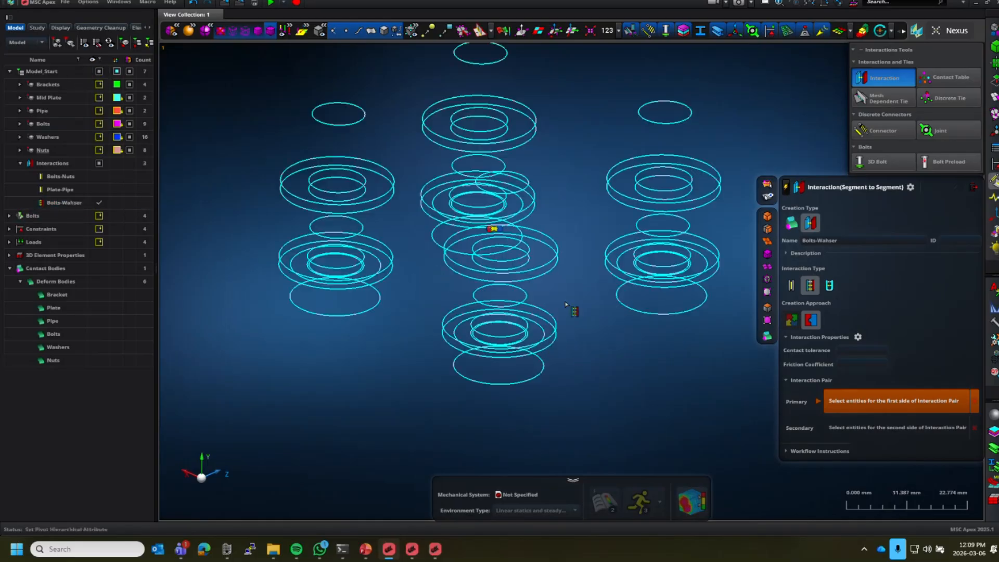
{"action": "middle_click_drag", "start_coordinate": [593, 318], "coordinate": [587, 324]}
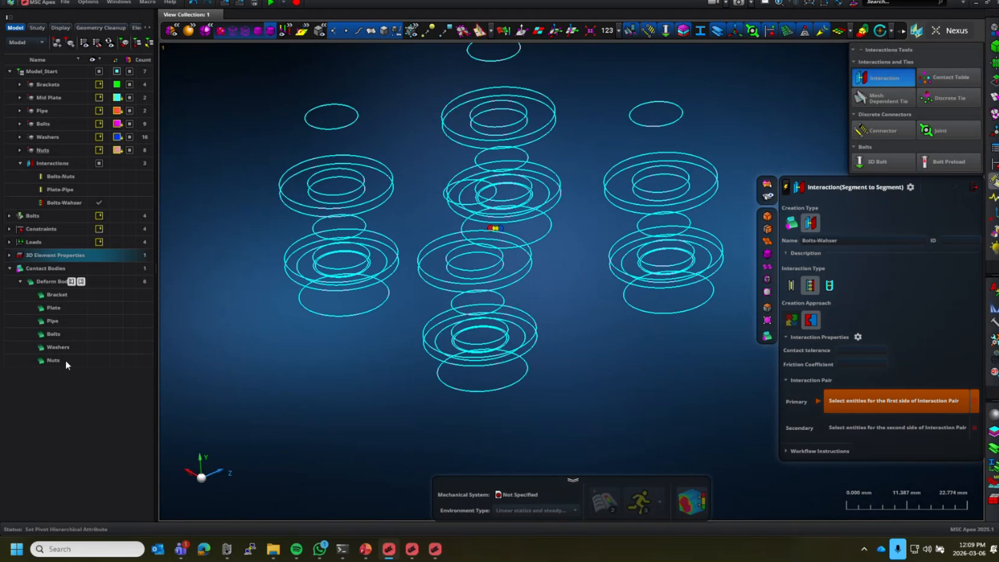
Edit the Bolts-Wahser interaction to use a contact tolerance of 0.1 mm and a friction coefficient of 0.3.
{"action": "double_click", "coordinate": [52, 203]}
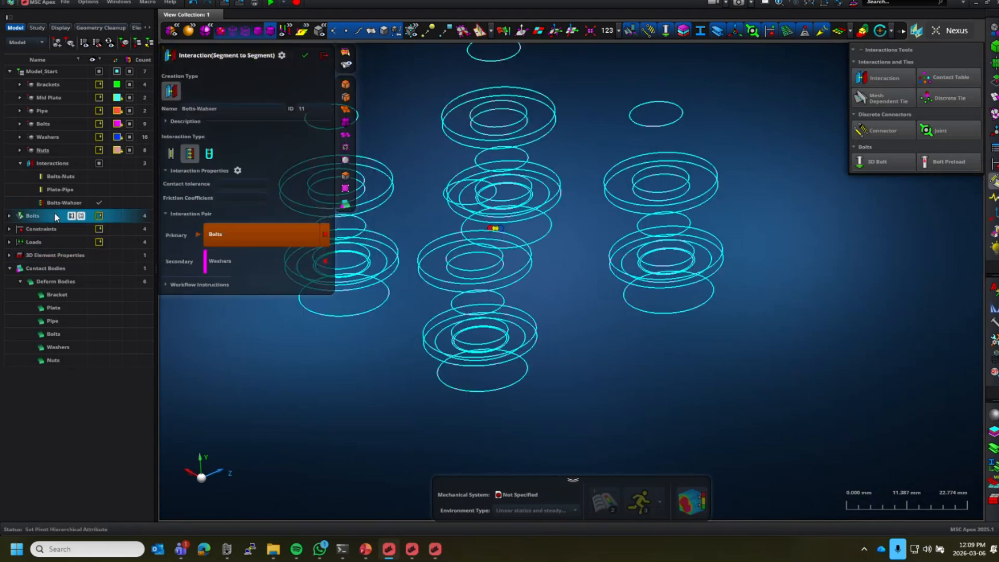
{"action": "left_click", "coordinate": [237, 183]}
{"action": "type", "text": ".1"}
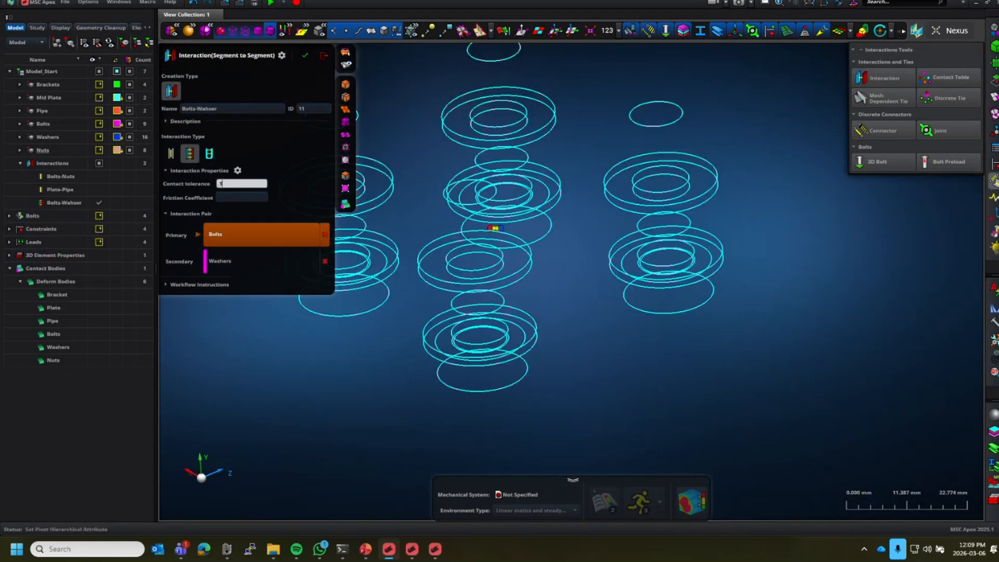
{"action": "left_click", "coordinate": [311, 55]}
{"action": "mouse_move", "coordinate": [657, 294]}
{"action": "middle_mouse_down"}
{"action": "mouse_move", "coordinate": [651, 264]}
{"action": "mouse_move", "coordinate": [669, 305]}
{"action": "middle_mouse_up"}
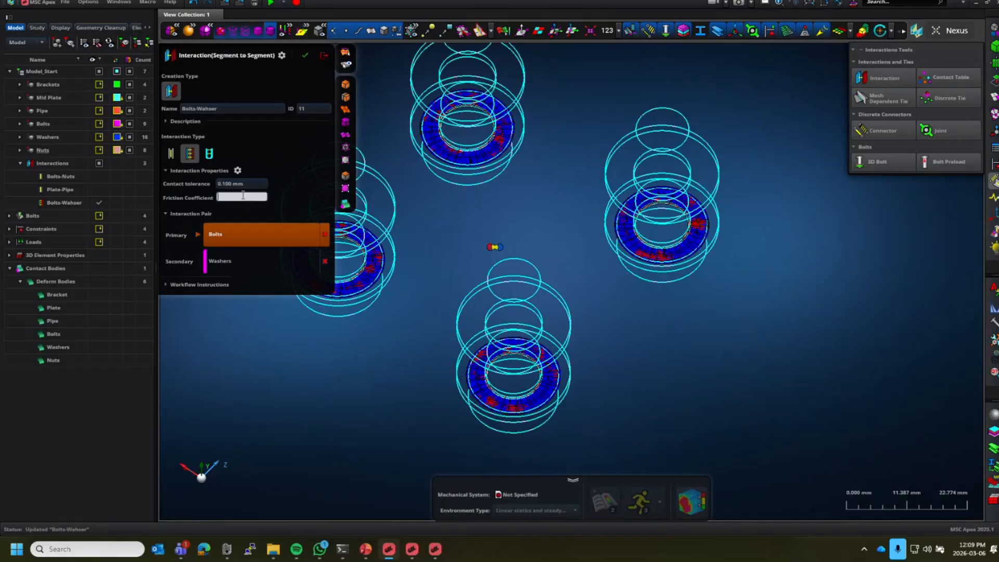
{"action": "type", "text": "3"}
Enable stress-free initial contact in the geometric property of the Bolts-Wahser interaction and update the interaction.
{"action": "left_click", "coordinate": [237, 170]}
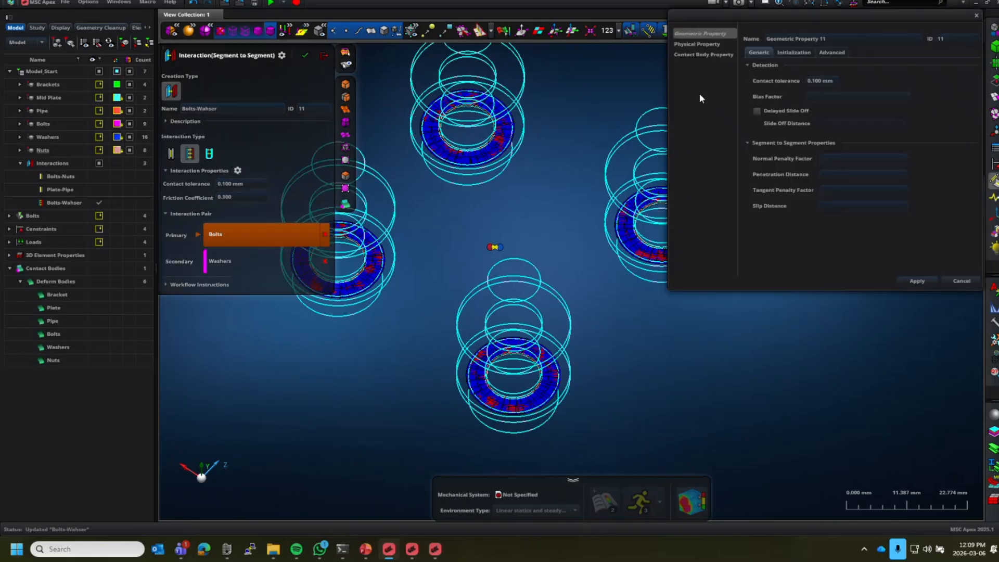
{"action": "left_click", "coordinate": [793, 53]}
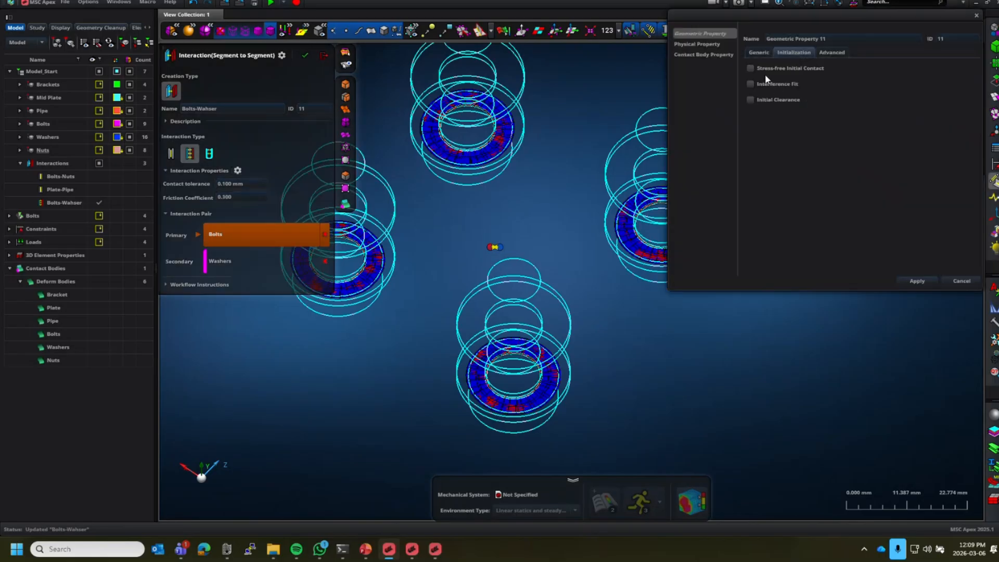
{"action": "left_click", "coordinate": [750, 68]}
{"action": "left_click", "coordinate": [918, 281]}
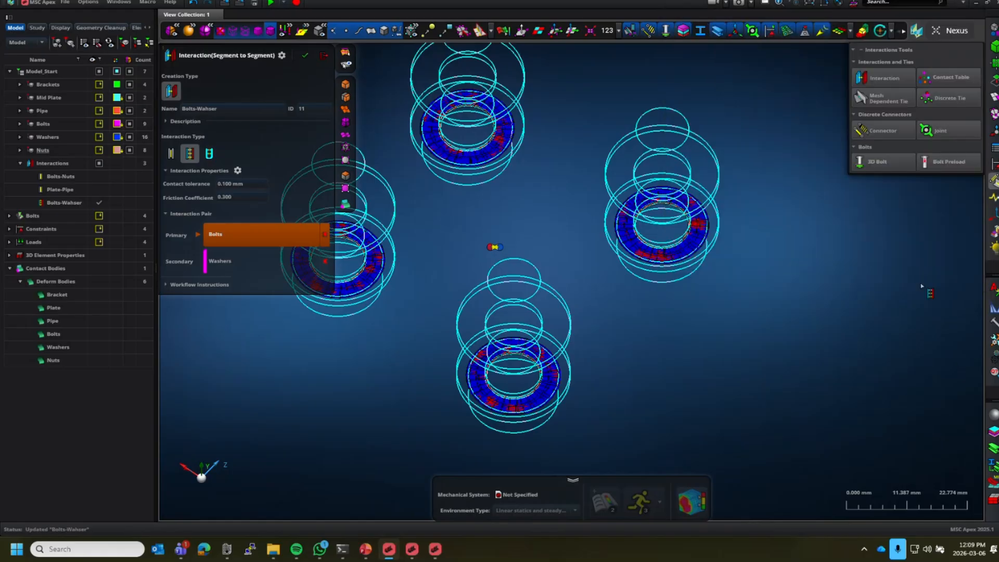
{"action": "left_click", "coordinate": [306, 56]}
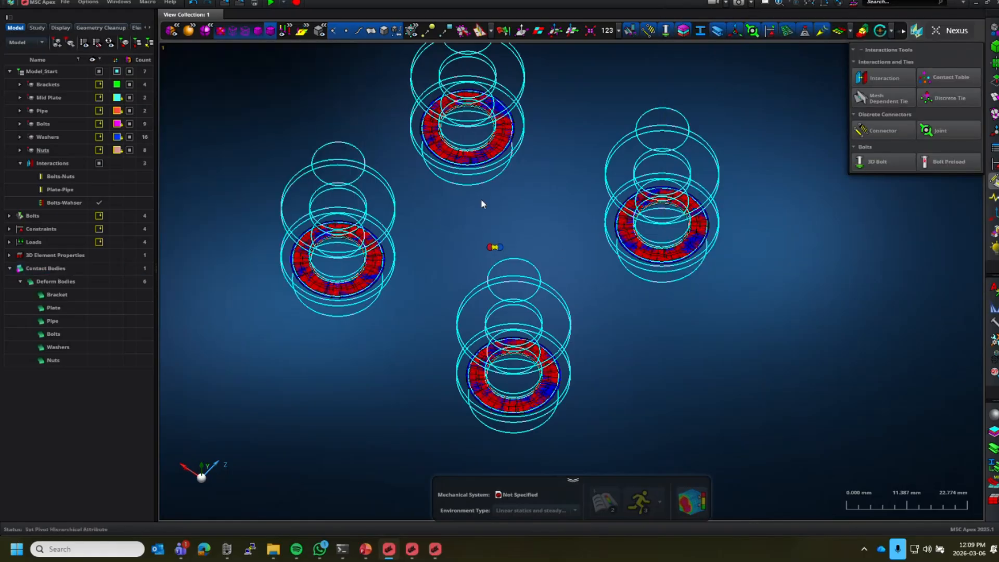
Look over the updated Bolts-Wahser contact surfaces and show all of Model_Start again.
{"action": "middle_click_drag", "start_coordinate": [463, 247], "coordinate": [497, 208]}
{"action": "scroll", "coordinate": [476, 198], "scroll_direction": "up", "scroll_amount": 3}
{"action": "mouse_move", "coordinate": [100, 74]}
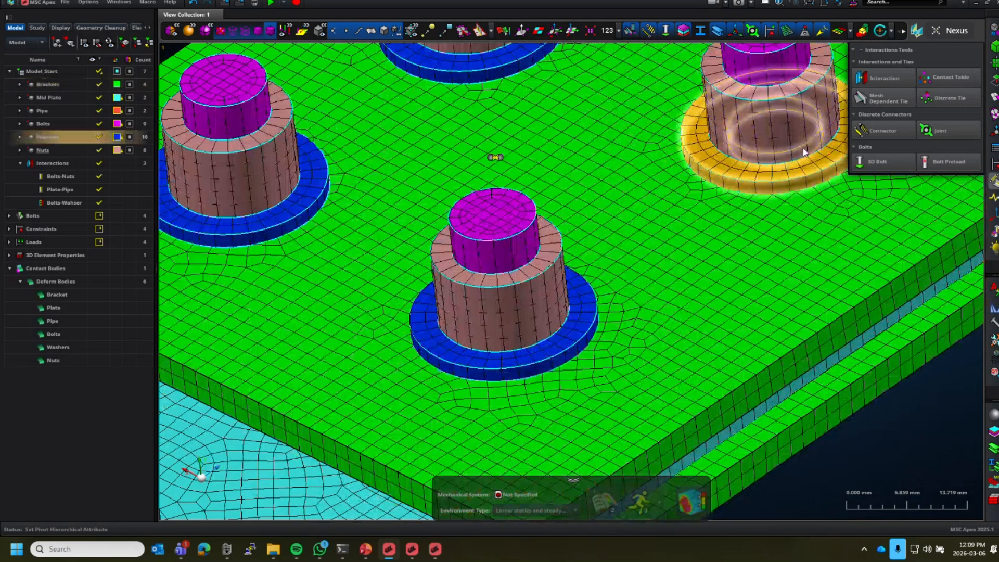
Start a new interaction named "Nuts-Wahsers" with a contact tolerance of 0.1 mm and a friction coefficient of 0.3.
{"action": "left_click", "coordinate": [895, 79]}
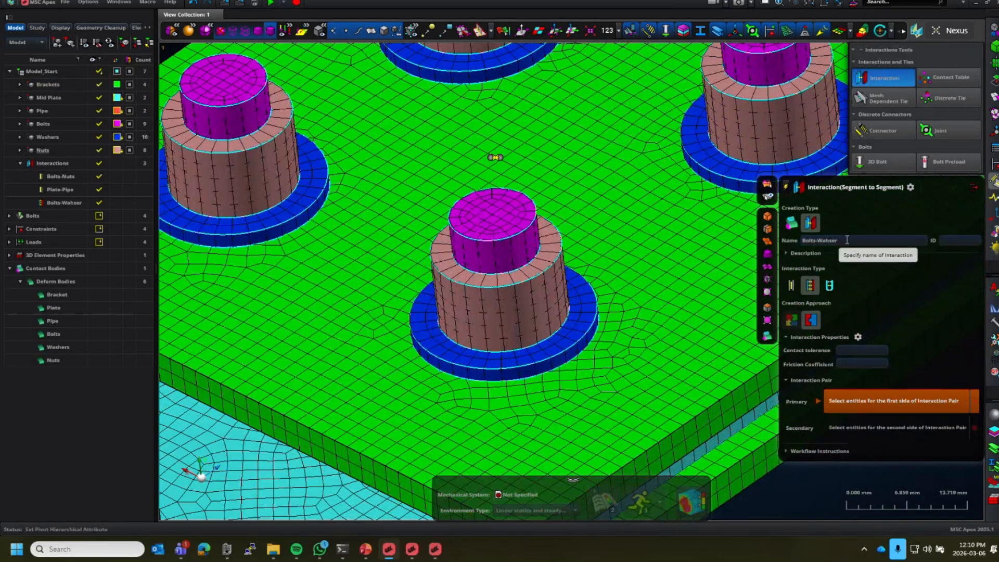
{"action": "triple_click", "coordinate": [848, 240]}
{"action": "type", "text": "Nuts-Wahsers"}
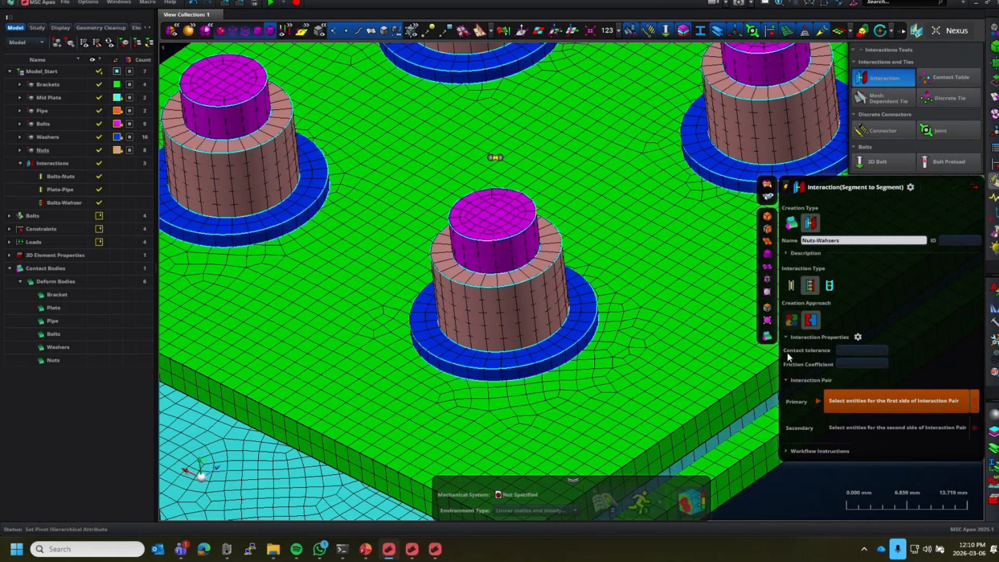
{"action": "left_click", "coordinate": [856, 350]}
{"action": "type", "text": "0.1"}
{"action": "key", "text": "Tab"}
{"action": "type", "text": "0.3"}
Apply stress-free initial contact to the Nuts-Wahsers interaction and create it with Nuts as primary and Washers as secondary.
{"action": "left_click", "coordinate": [860, 336]}
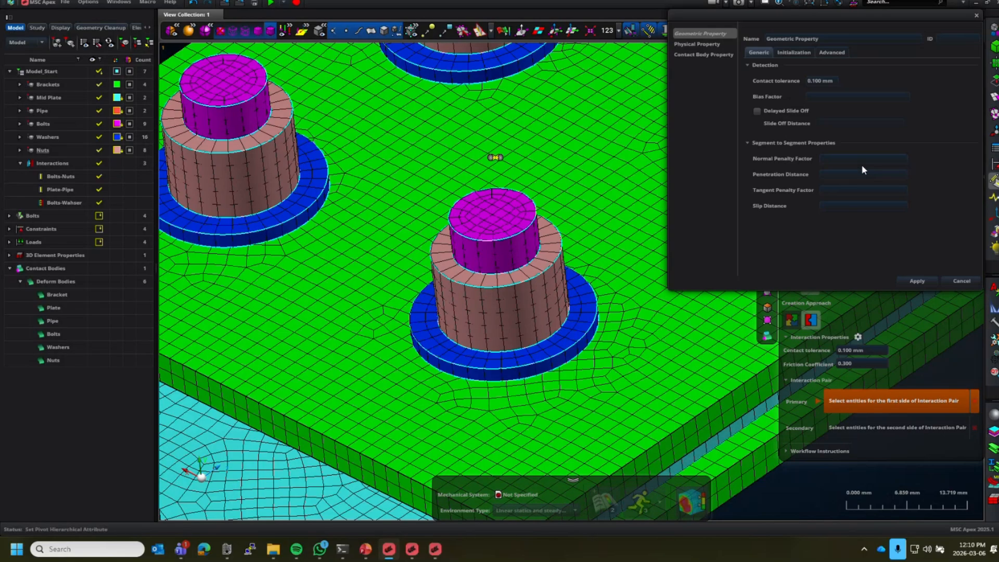
{"action": "left_click", "coordinate": [804, 52]}
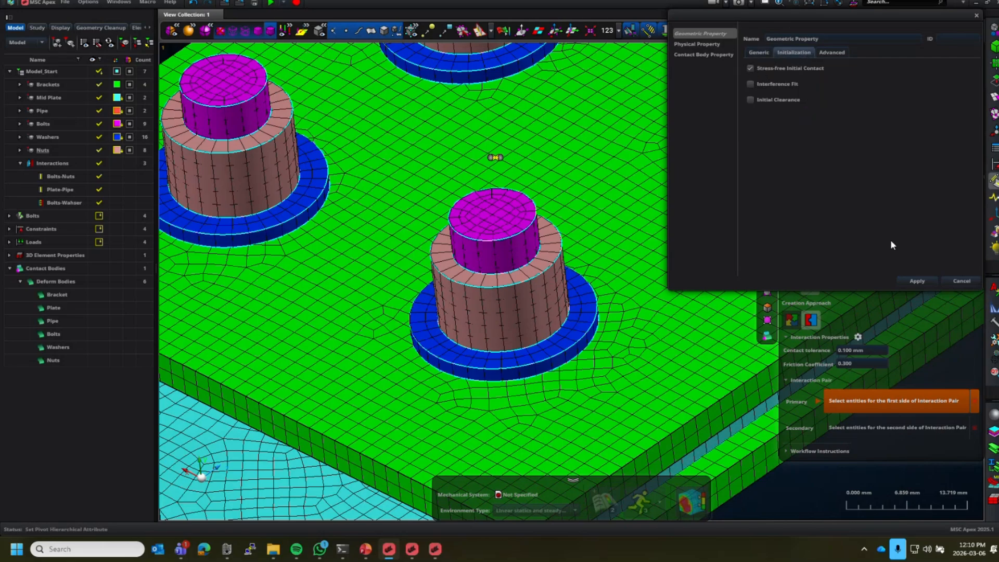
{"action": "left_click", "coordinate": [915, 282]}
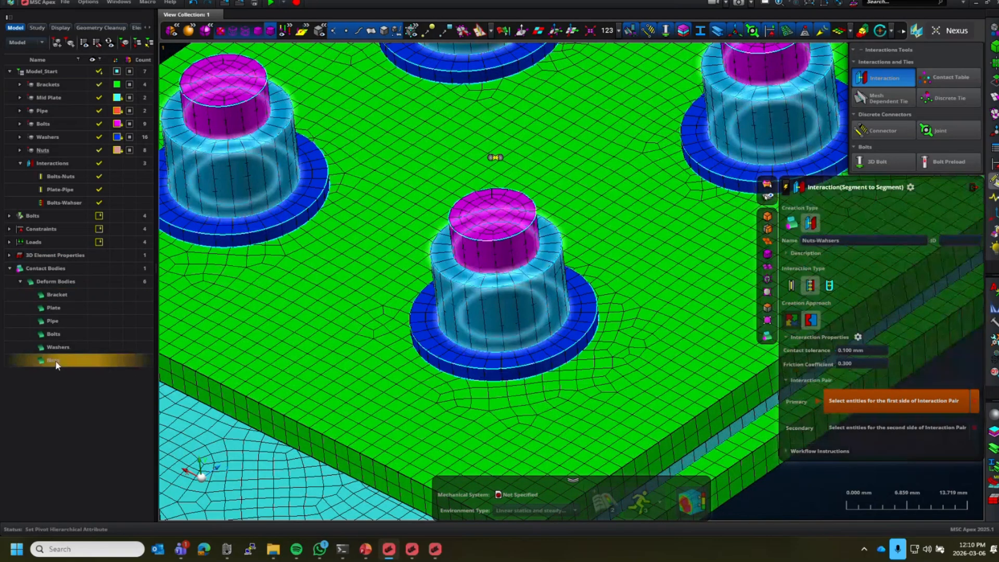
{"action": "left_click", "coordinate": [54, 360]}
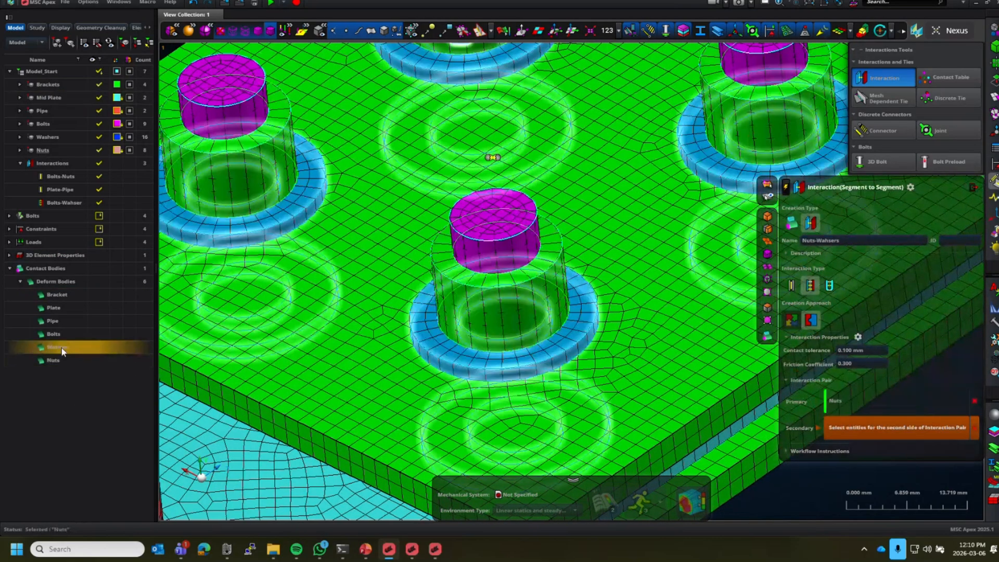
{"action": "left_click", "coordinate": [62, 348]}
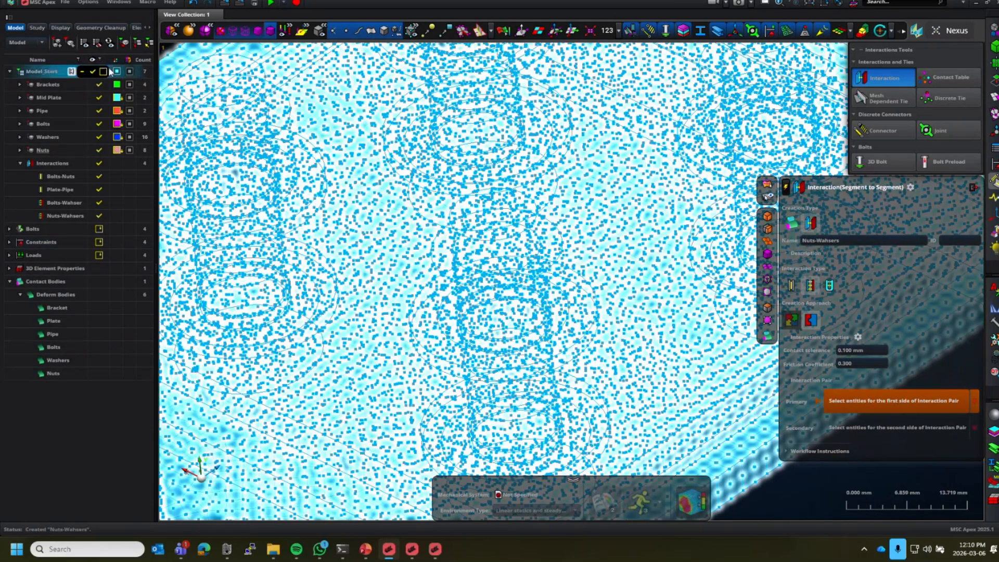
Isolate the Nuts-Wahsers interaction and display the Bolts-Wahser interaction with it to examine their contact surfaces.
{"action": "left_click", "coordinate": [99, 72]}
{"action": "left_click", "coordinate": [99, 215]}
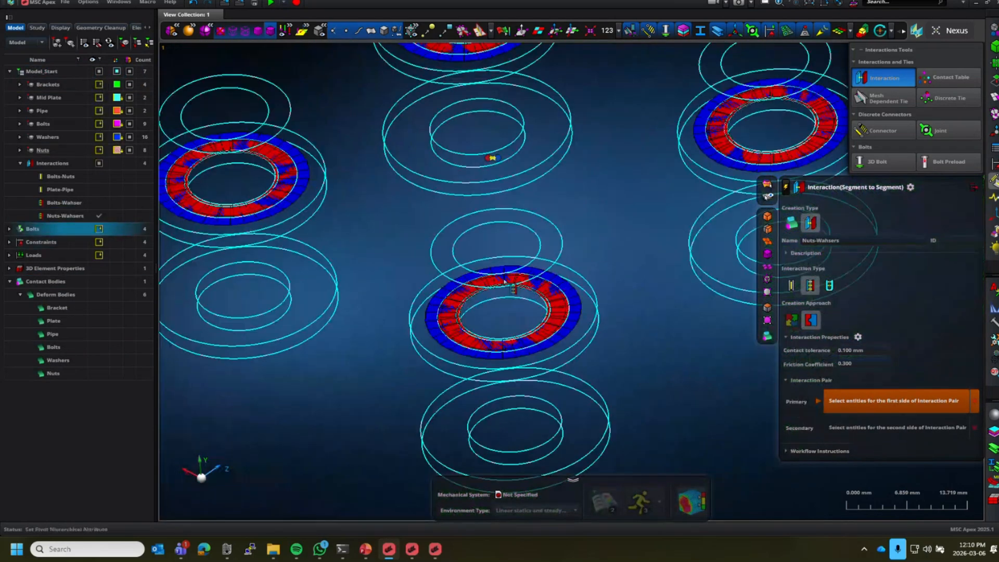
{"action": "left_click", "coordinate": [99, 203]}
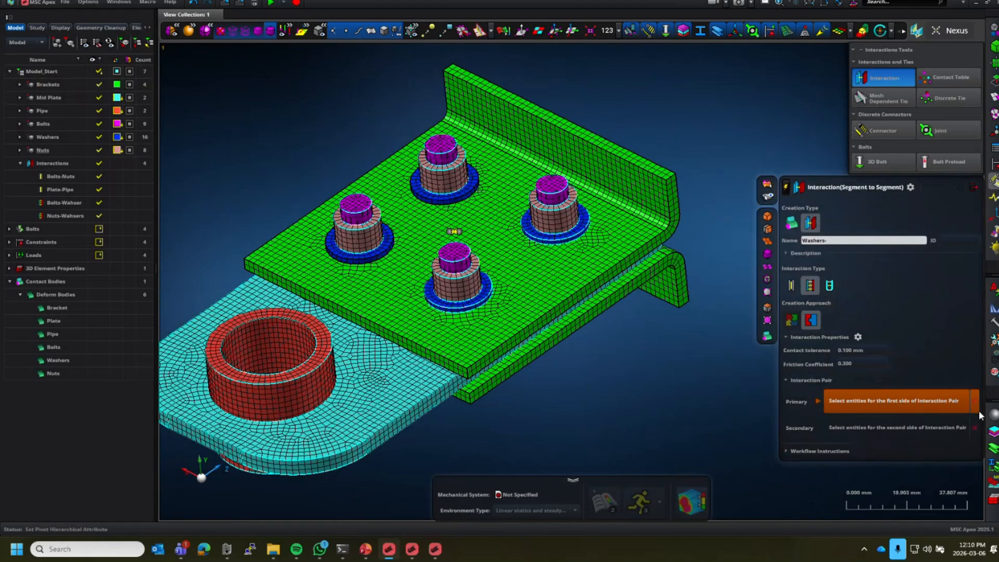
Name the next interaction "Washers-Plate" and apply stress-free initial contact in its geometric property.
{"action": "type", "text": "Plate"}
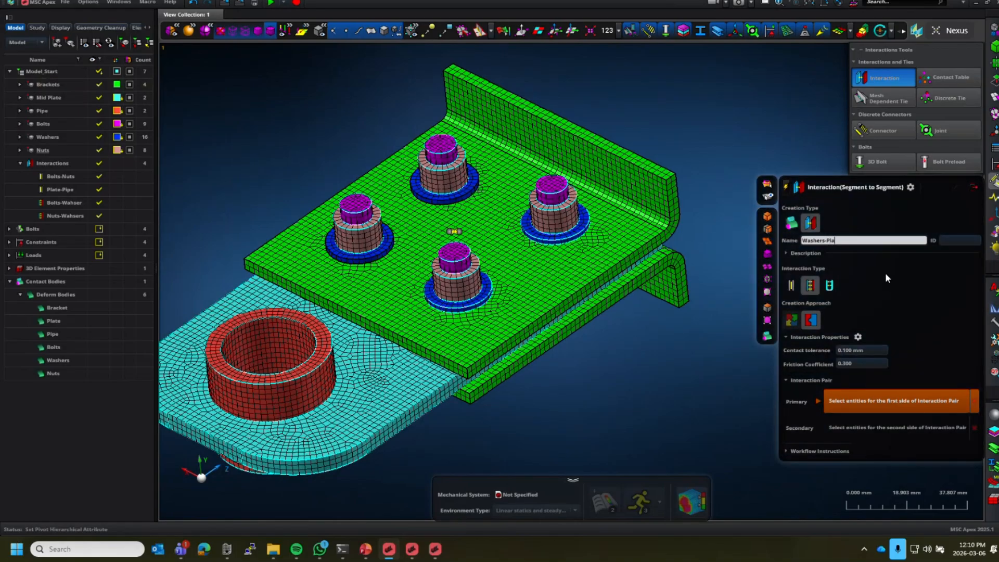
{"action": "left_click", "coordinate": [858, 337]}
{"action": "left_click", "coordinate": [792, 52]}
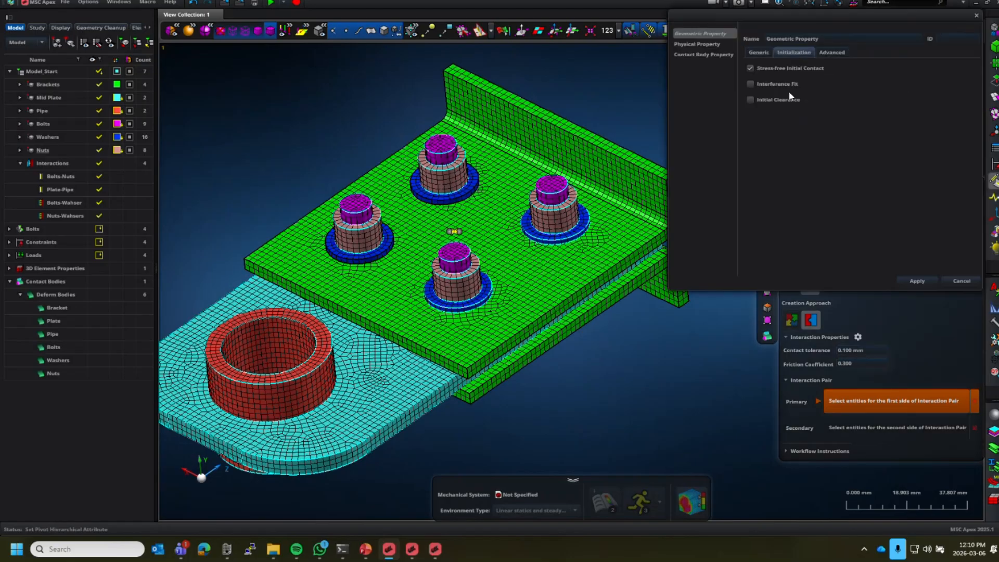
{"action": "left_click", "coordinate": [918, 281]}
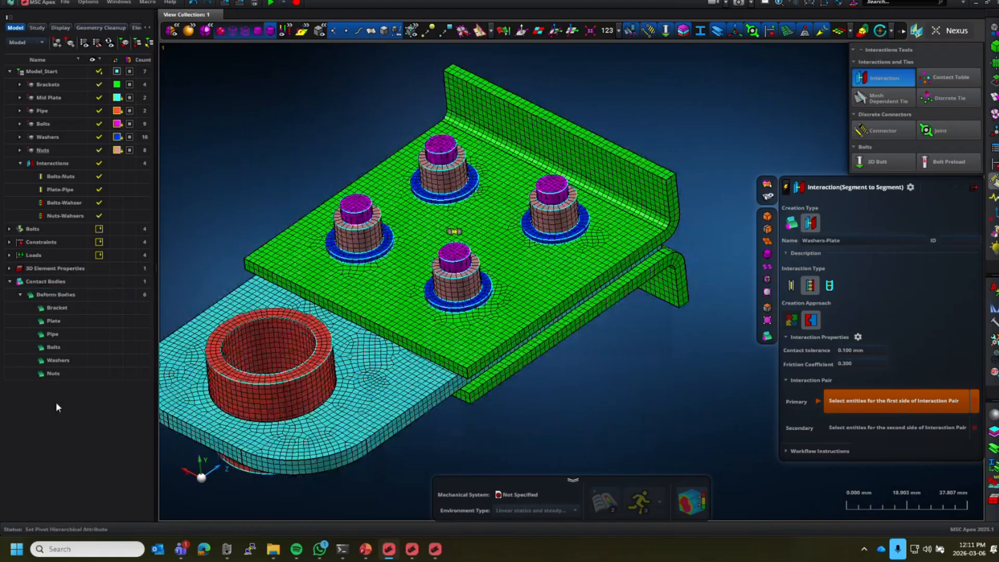
Create the Washers-Plate interaction with Washers as primary and Plate as secondary.
{"action": "left_click", "coordinate": [59, 360]}
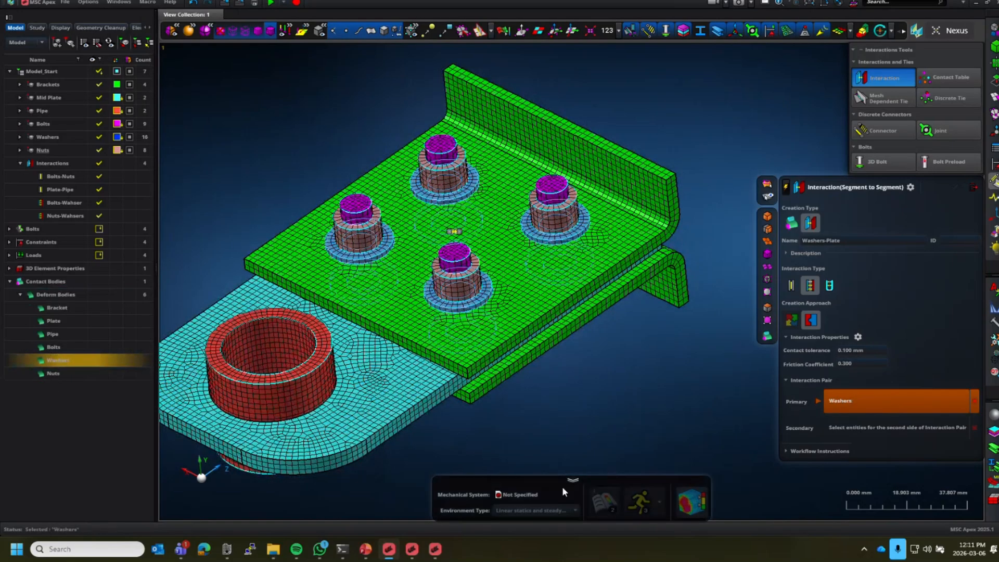
{"action": "middle_click", "coordinate": [560, 434]}
{"action": "left_click", "coordinate": [54, 321]}
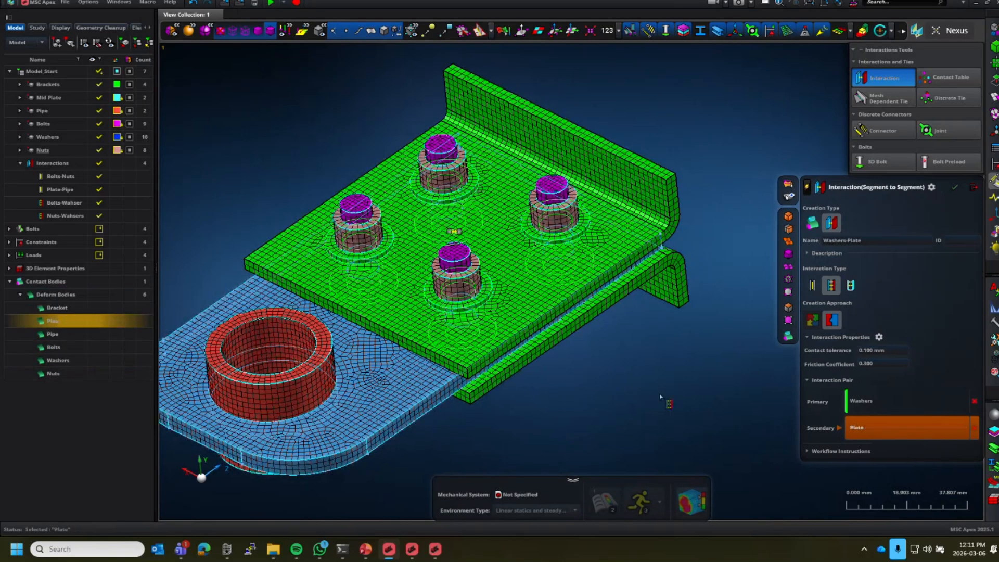
{"action": "middle_click", "coordinate": [651, 393]}
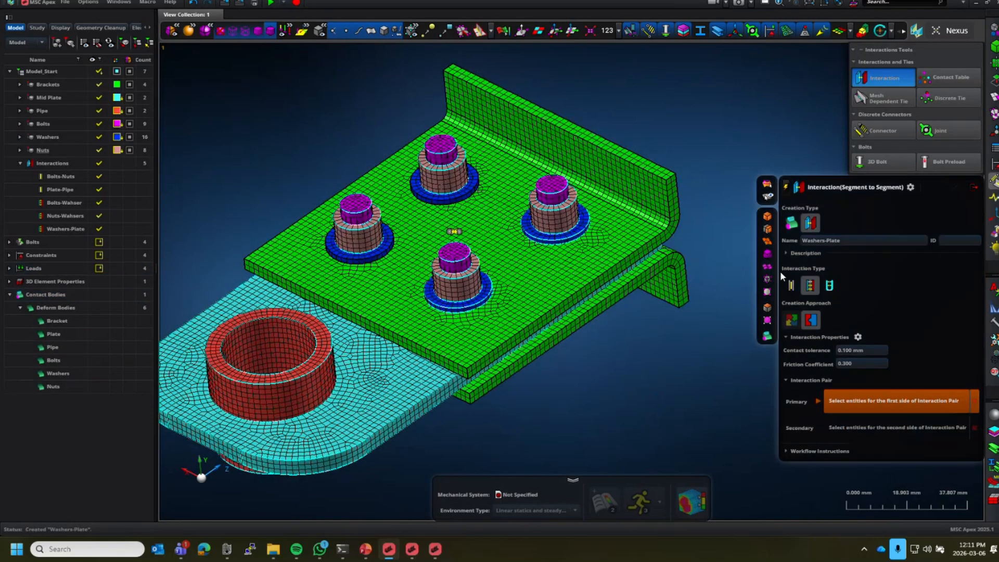
Enter "Plate" as the name for the next interaction and leave the interaction tool.
{"action": "double_click", "coordinate": [863, 238]}
{"action": "type", "text": "Plate"}
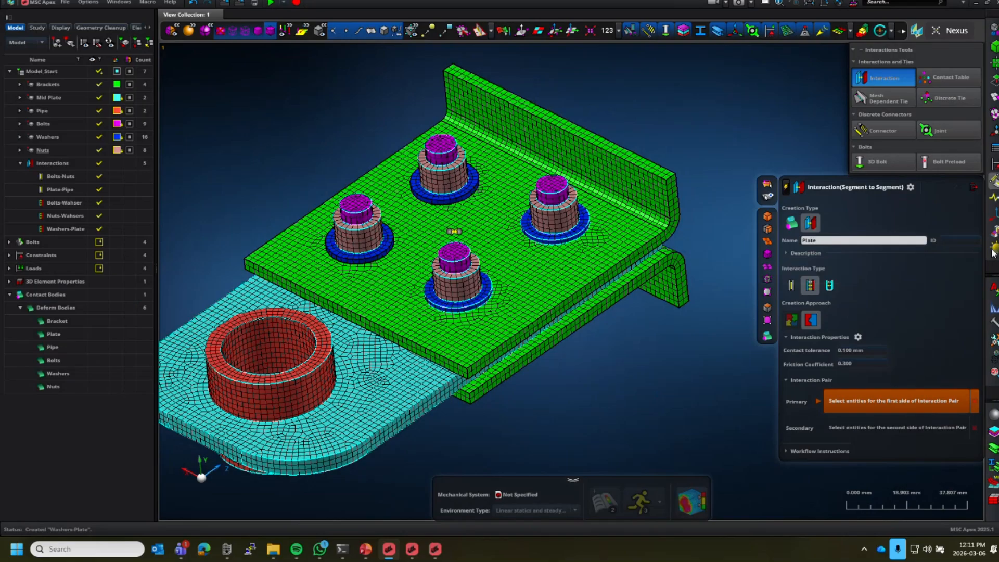
{"action": "left_click", "coordinate": [975, 188]}
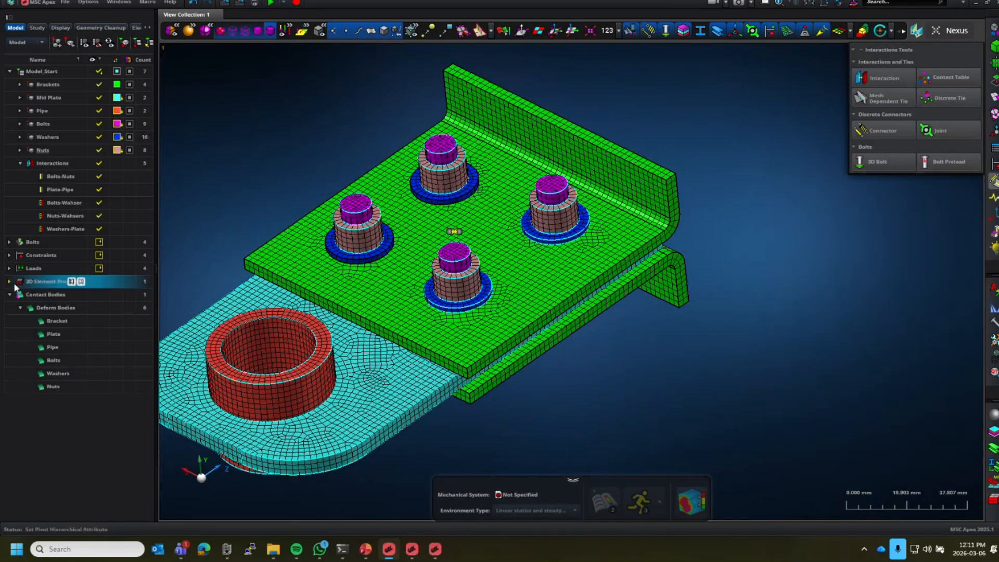
Edit the Washers-Plate interaction, removing Plate as secondary and making Bracket the primary body.
{"action": "double_click", "coordinate": [53, 229]}
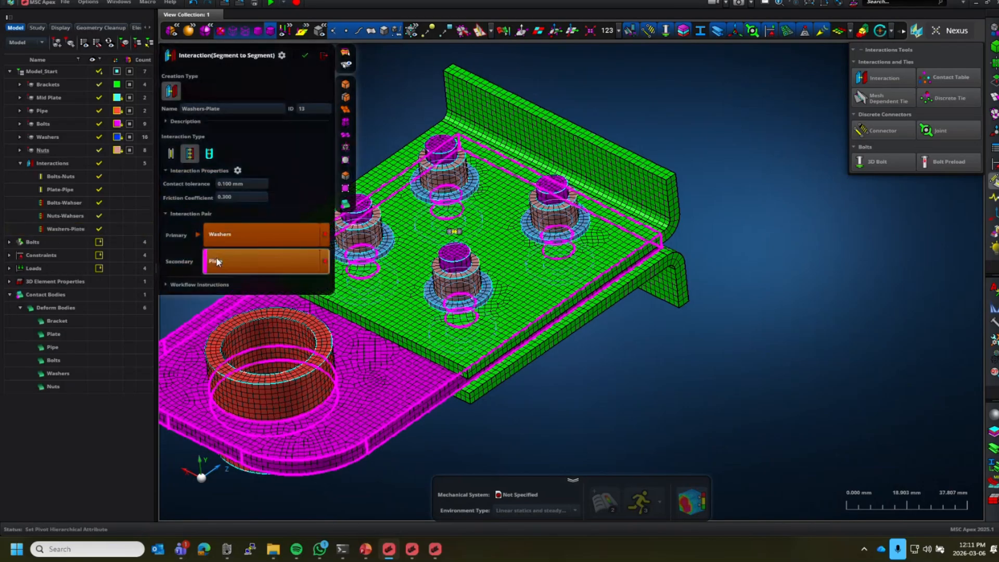
{"action": "left_click", "coordinate": [324, 261]}
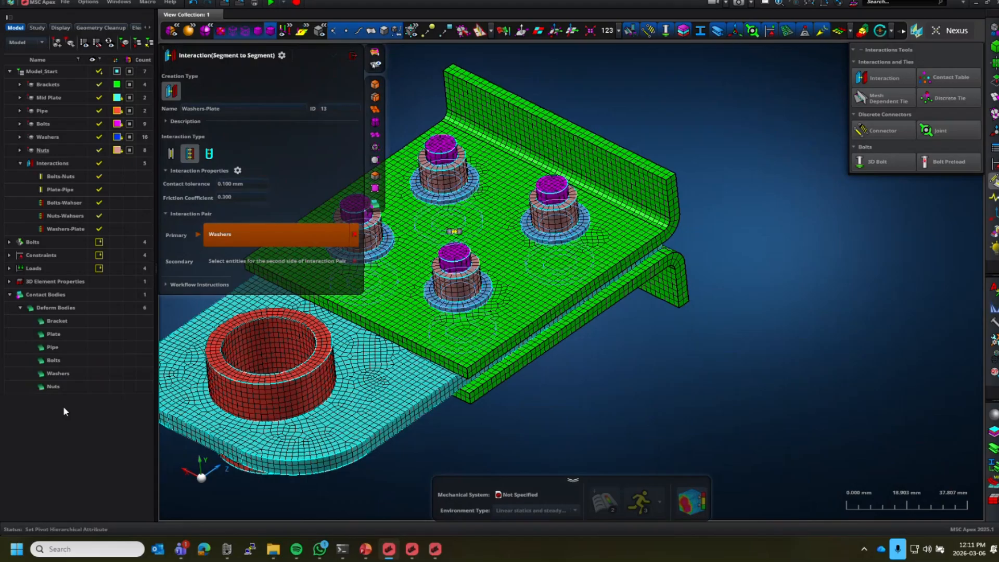
{"action": "left_click", "coordinate": [61, 321]}
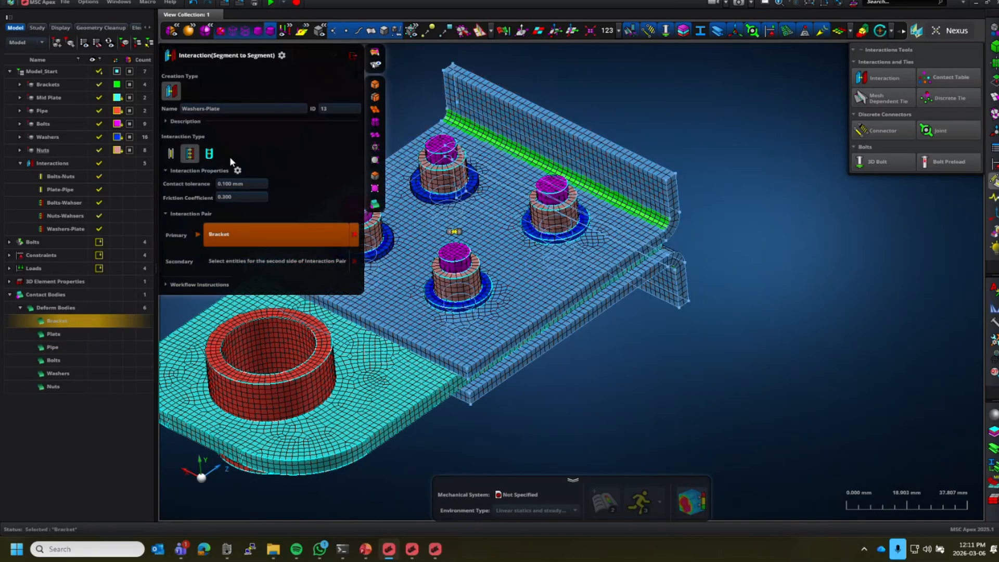
Rename the edited interaction as "Washers-Bracket".
{"action": "triple_click", "coordinate": [237, 110]}
{"action": "left_click", "coordinate": [237, 110]}
{"action": "key", "text": "BackSpace"}
{"action": "key", "text": "BackSpace"}
{"action": "key", "text": "BackSpace"}
{"action": "key", "text": "BackSpace"}
{"action": "key", "text": "BackSpace"}
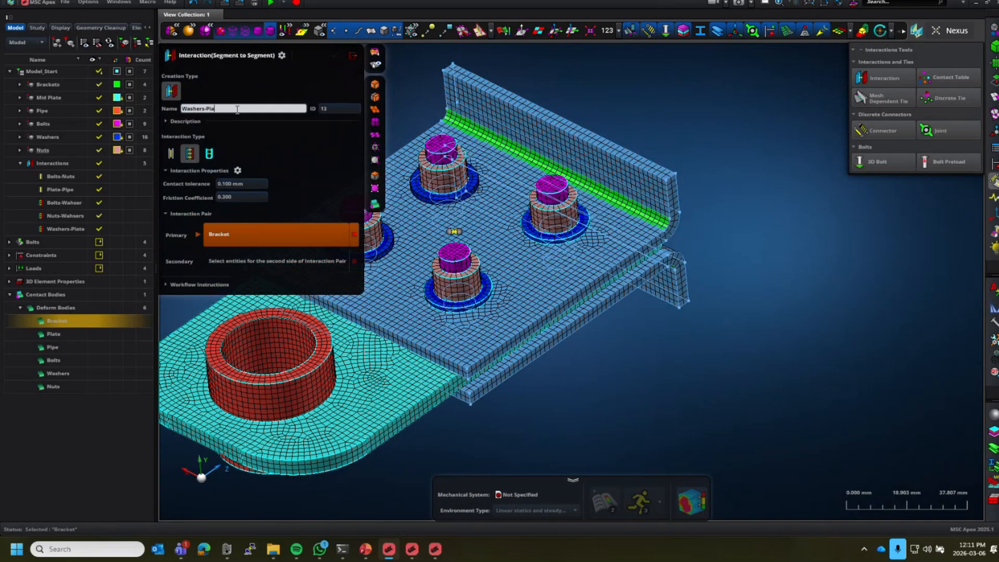
{"action": "type", "text": "Bracket"}
{"action": "left_click", "coordinate": [322, 77]}
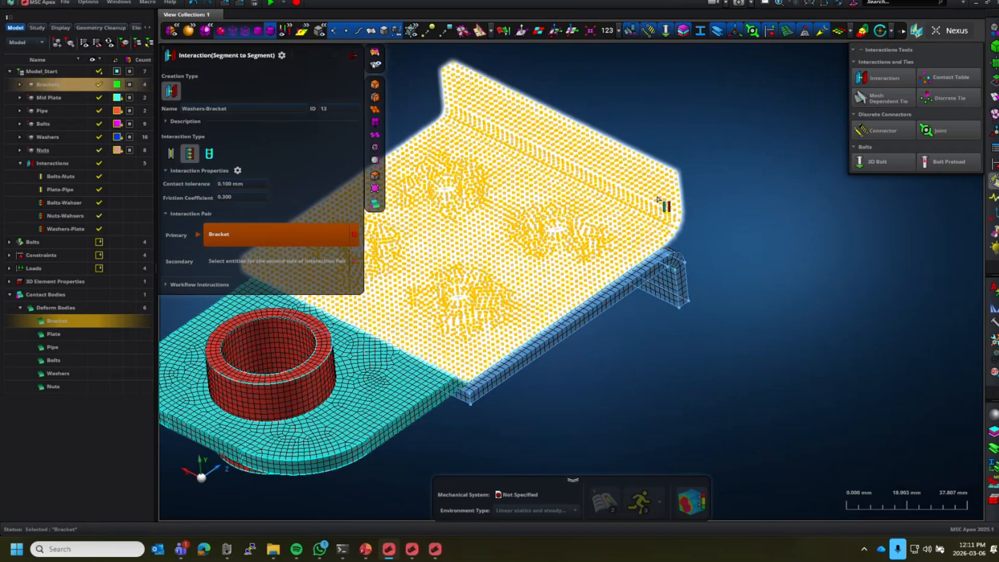
Set Washers as the secondary body of the Washers-Bracket interaction, update it and close its definition.
{"action": "left_click", "coordinate": [270, 260]}
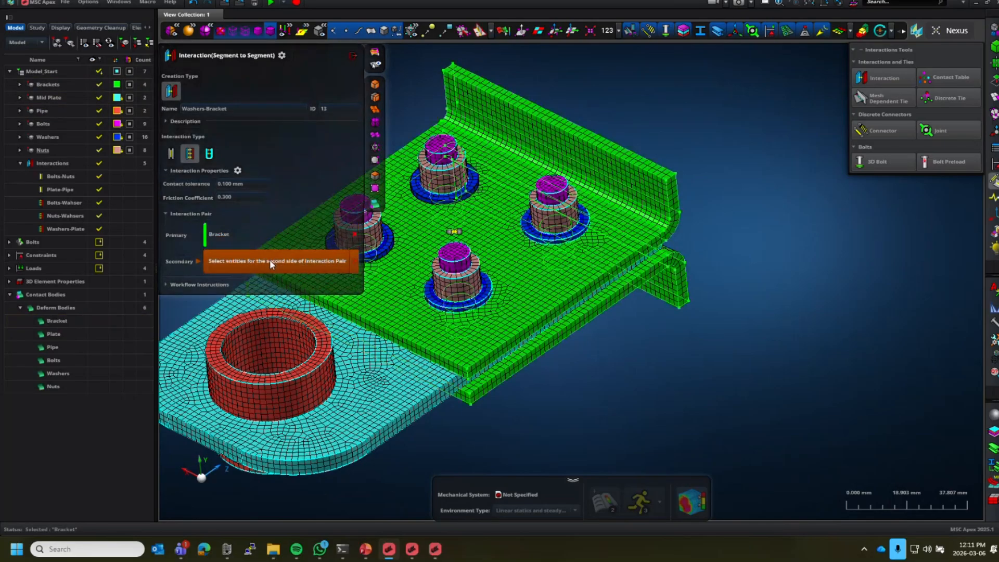
{"action": "left_click", "coordinate": [61, 374]}
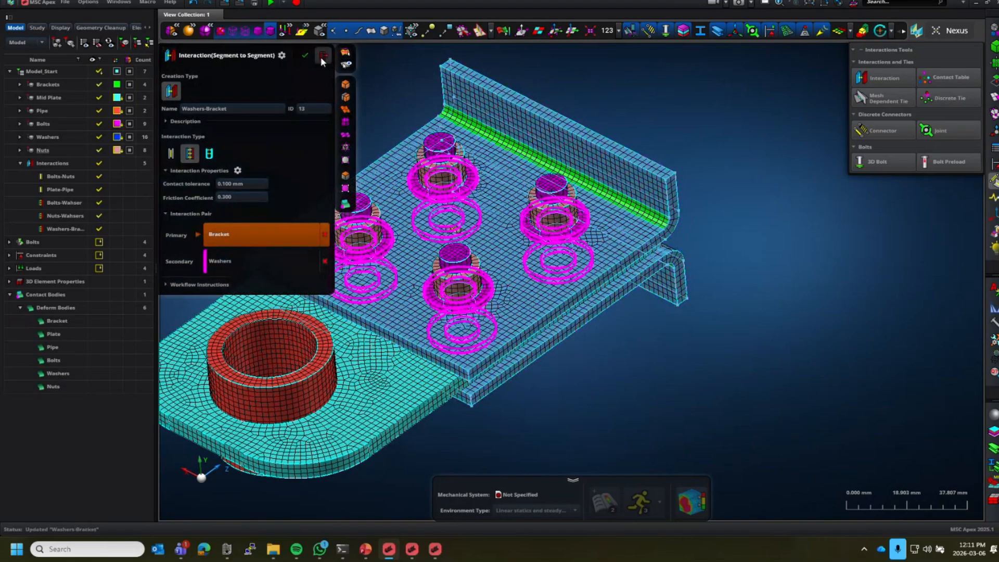
{"action": "left_click", "coordinate": [322, 57]}
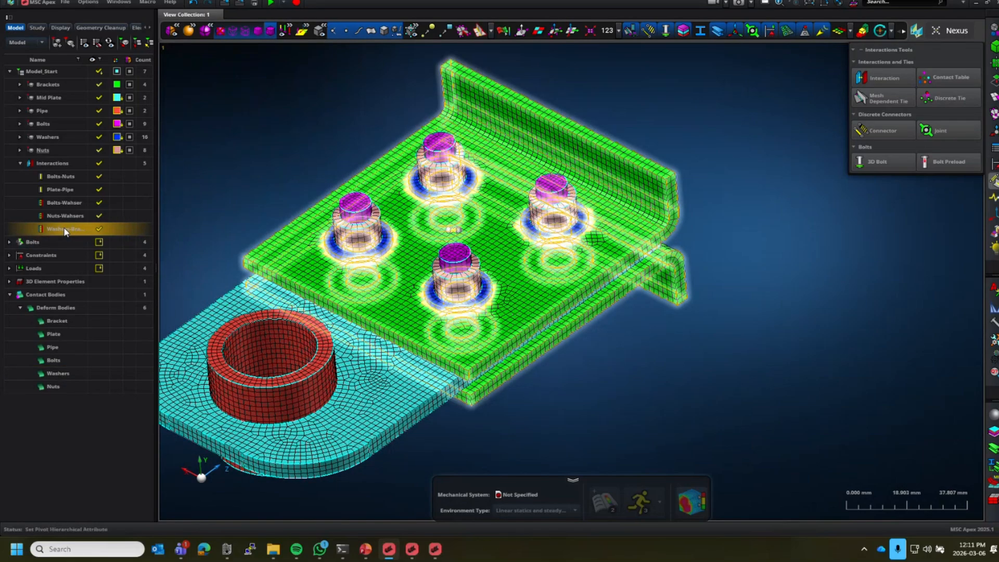
Isolate the Washers-Bracket interaction to examine its contact surfaces, and show the whole model again.
{"action": "left_click", "coordinate": [99, 72]}
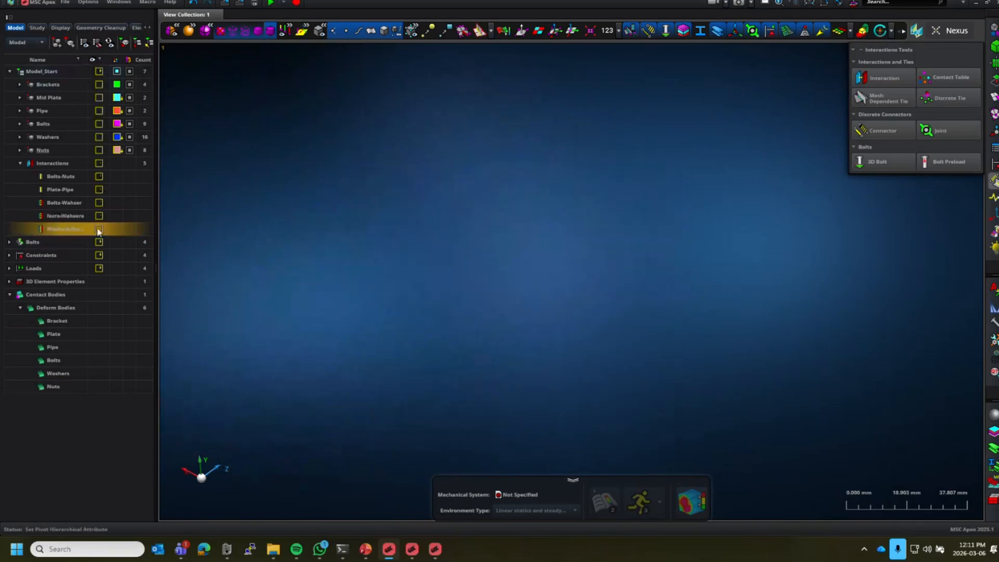
{"action": "left_click", "coordinate": [99, 229]}
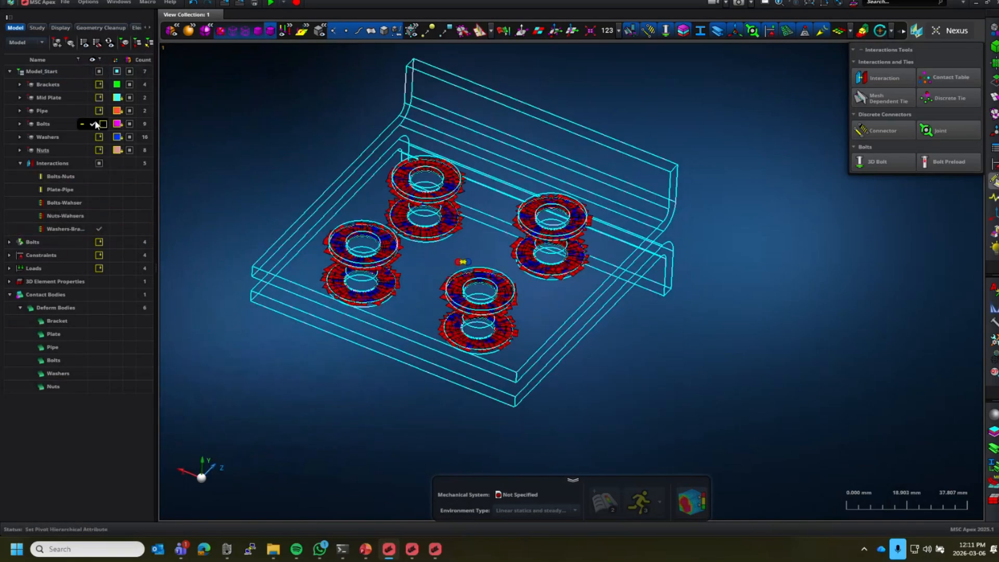
{"action": "left_click", "coordinate": [93, 73]}
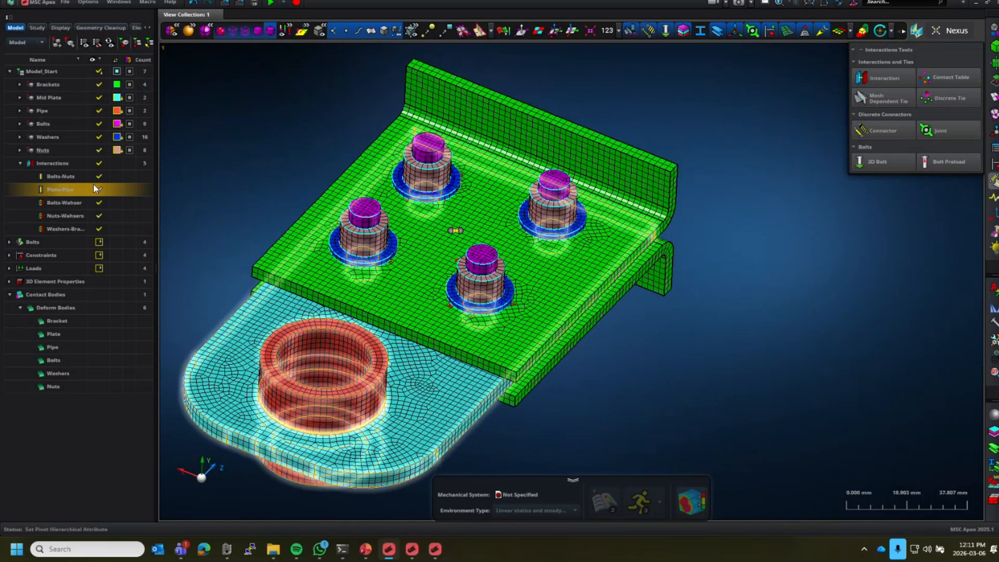
Start a new interaction named "Plate-Bracket" and open its interaction property settings.
{"action": "left_click", "coordinate": [877, 79]}
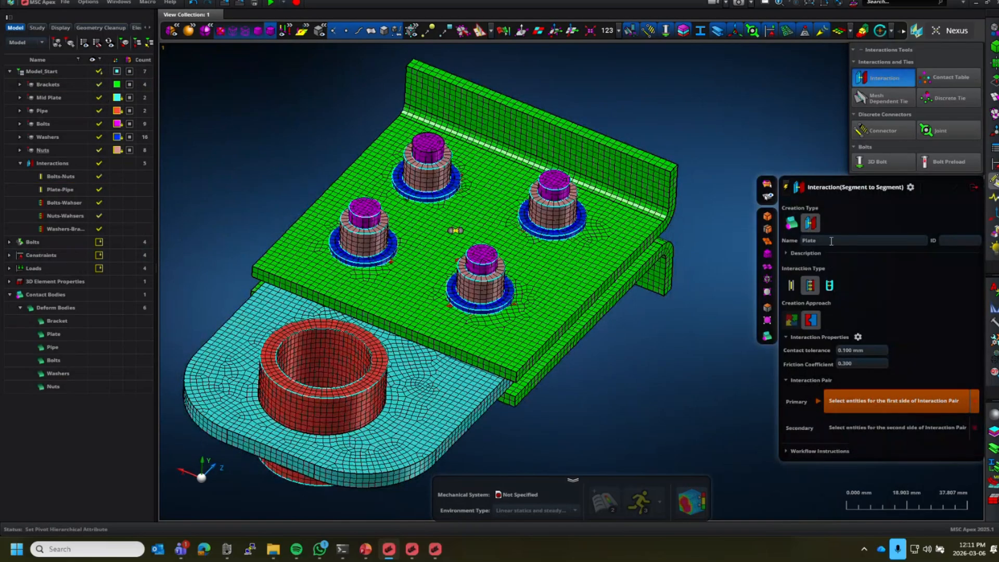
{"action": "left_click", "coordinate": [843, 240]}
{"action": "type", "text": "-"}
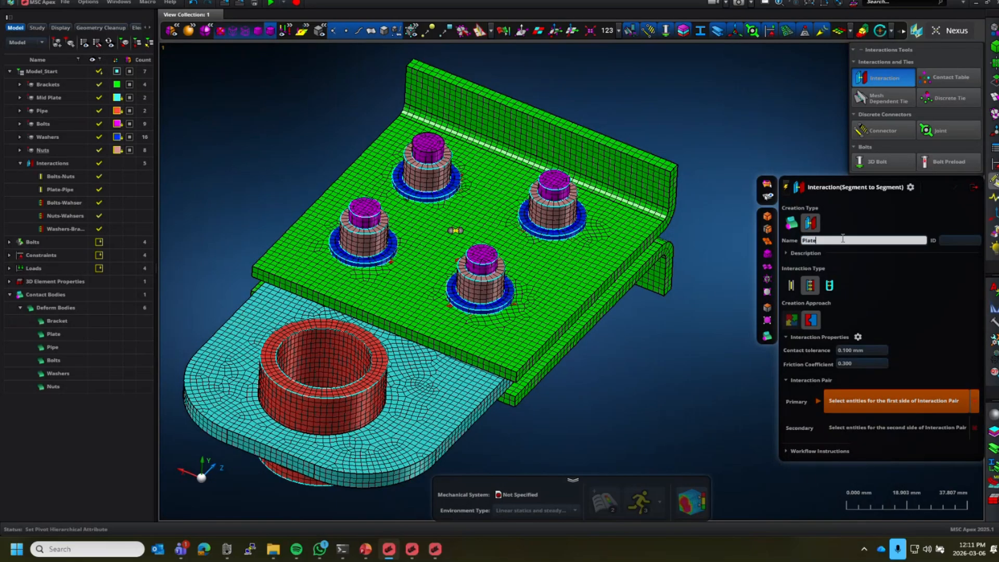
{"action": "type", "text": "Bracket"}
{"action": "left_click", "coordinate": [858, 337]}
{"action": "left_click", "coordinate": [801, 54]}
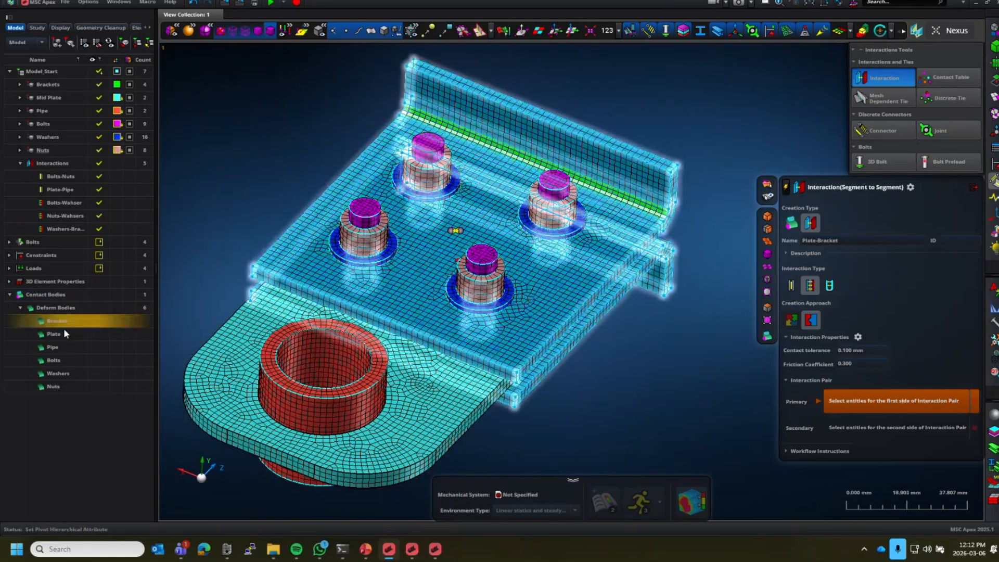
Create the Plate-Bracket interaction with Plate as primary and Bracket as secondary, and leave the interaction tool.
{"action": "left_click", "coordinate": [64, 331]}
{"action": "left_click", "coordinate": [73, 322]}
{"action": "middle_click", "coordinate": [266, 155]}
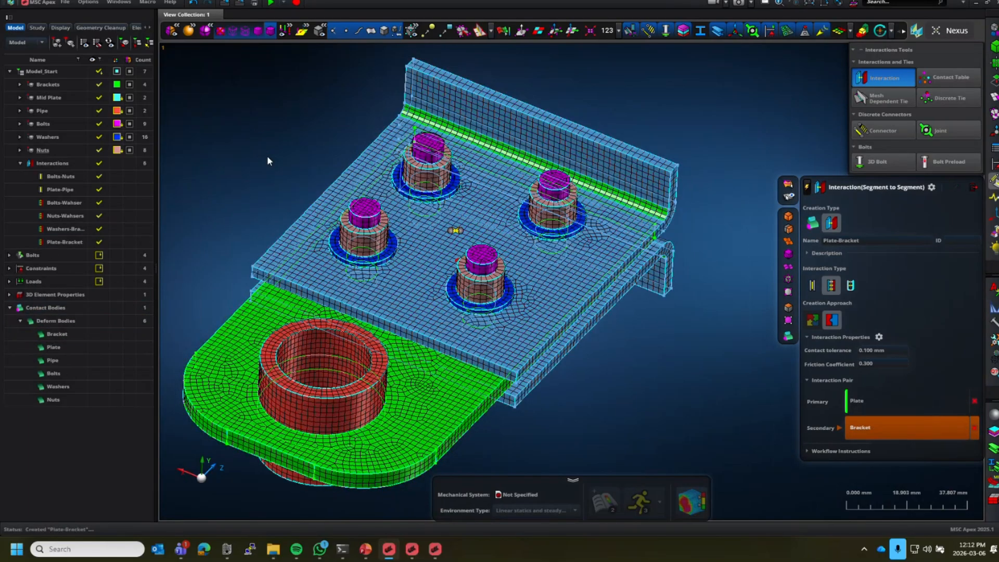
{"action": "left_click", "coordinate": [974, 188]}
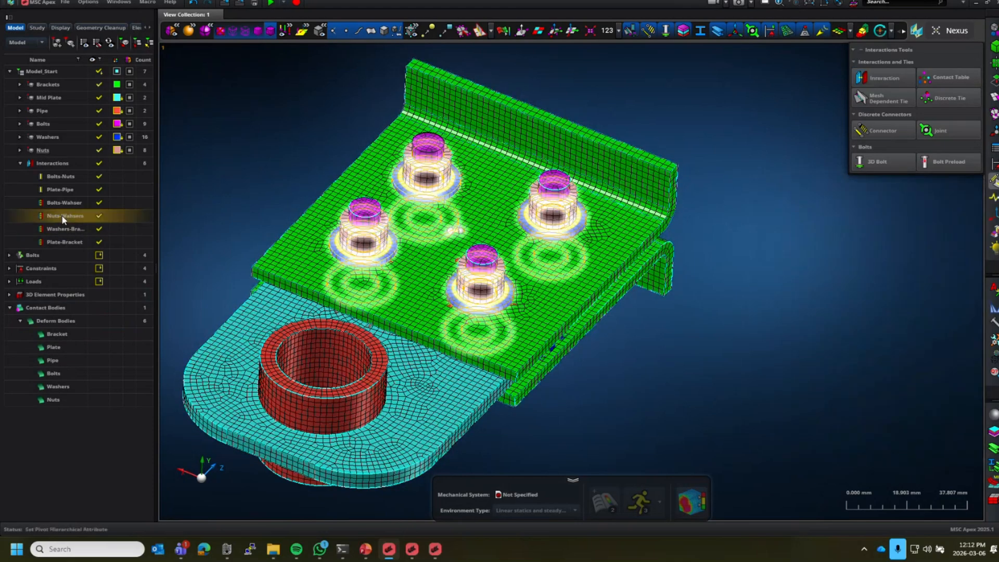
Correct the misspelled Bolts-Wahser interaction name to "Bolts-Washer".
{"action": "left_click", "coordinate": [74, 203]}
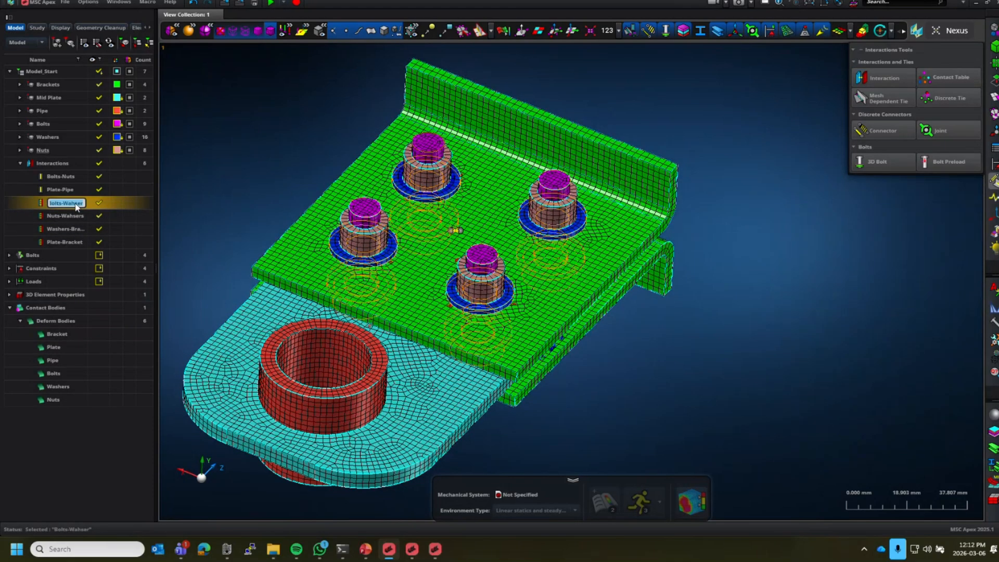
{"action": "key", "text": "Left"}
{"action": "key", "text": "Left"}
{"action": "key", "text": "BackSpace"}
{"action": "key", "text": "BackSpace"}
{"action": "type", "text": "sh"}
{"action": "key", "text": "Return"}
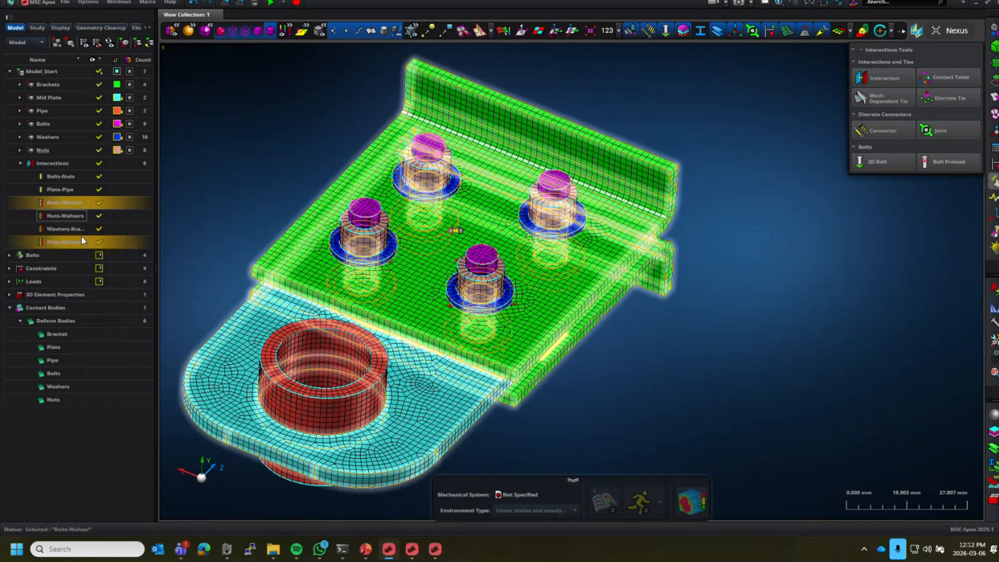
{"action": "left_click", "coordinate": [300, 144]}
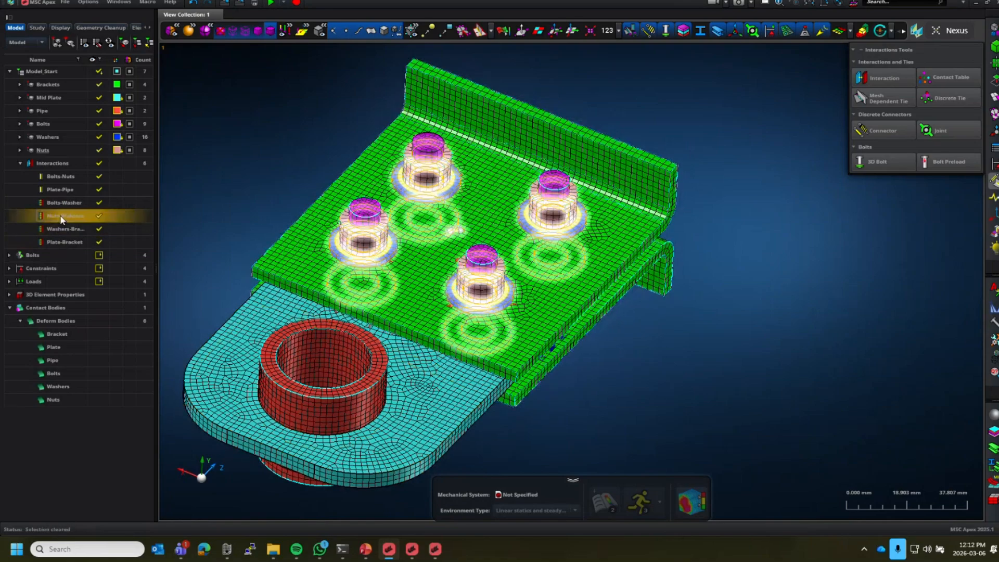
Correct the misspelled Nuts-Wahsers interaction name to "Nuts-Washers".
{"action": "double_click", "coordinate": [61, 219]}
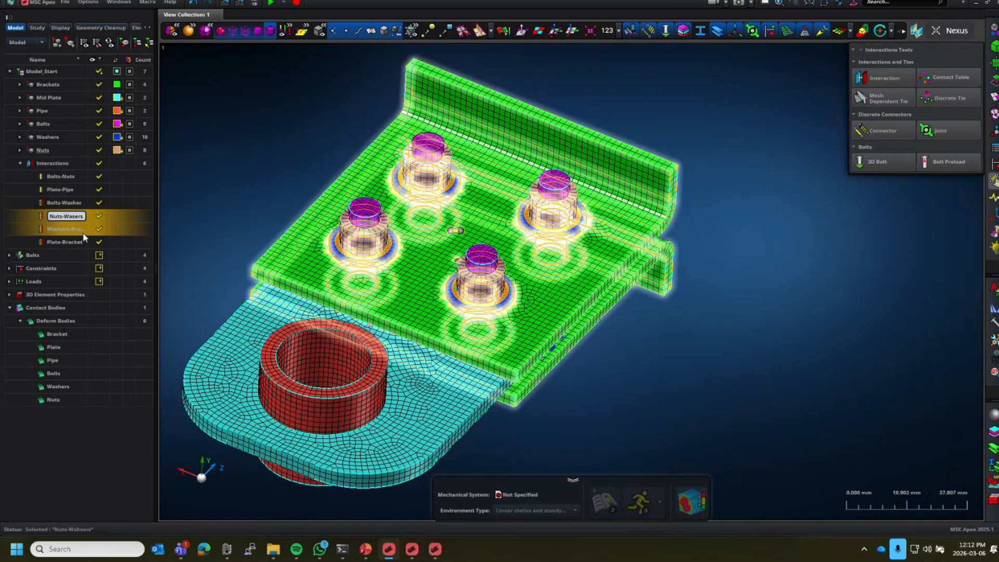
{"action": "key", "text": "Return"}
{"action": "left_click", "coordinate": [243, 198]}
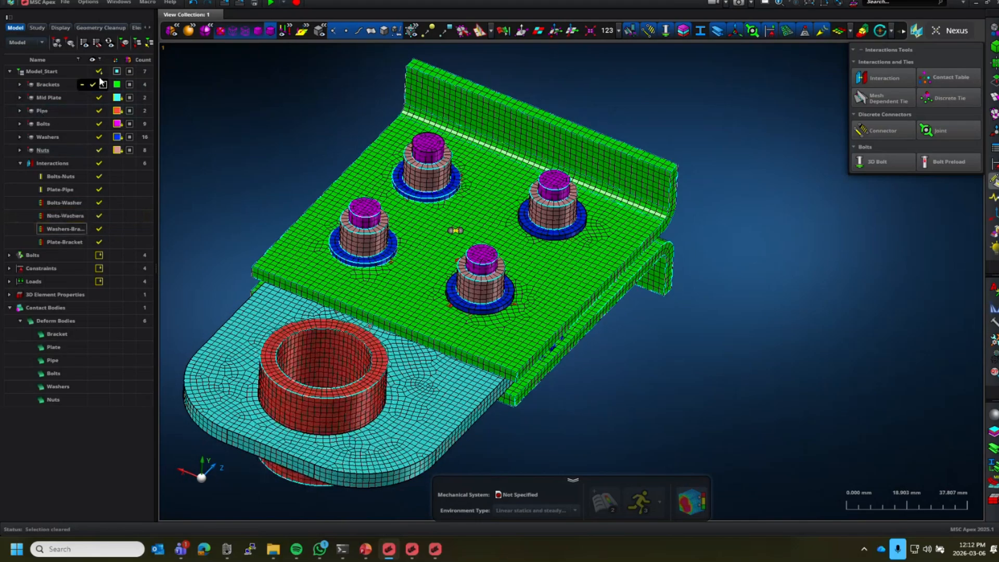
Hide the model and display the Bolts-Nuts and Plate-Pipe interactions one at a time to examine them.
{"action": "left_click", "coordinate": [103, 71]}
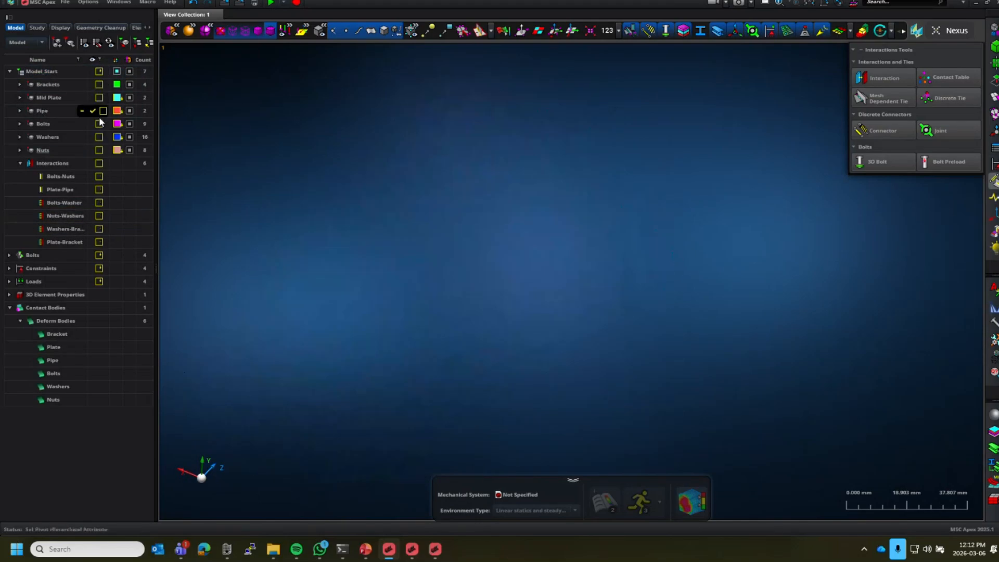
{"action": "left_click", "coordinate": [99, 177]}
{"action": "left_click", "coordinate": [99, 177]}
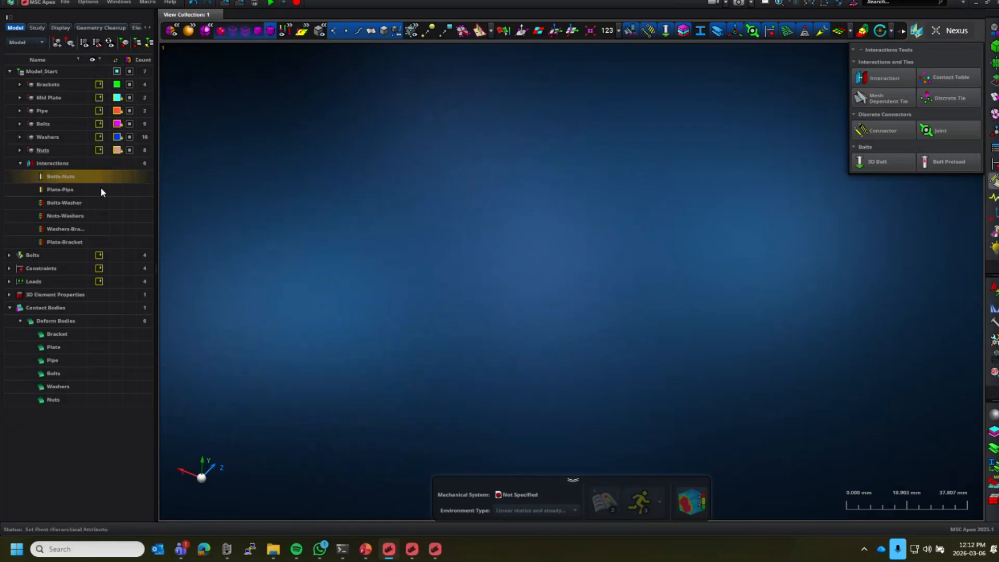
{"action": "left_click", "coordinate": [99, 190]}
{"action": "left_click", "coordinate": [99, 190]}
Display the Bolts-Washer, Nuts-Washers, Washers-Bracket and Plate-Bracket interactions in turn to examine their contact surfaces, and restore the full model.
{"action": "left_click", "coordinate": [99, 203]}
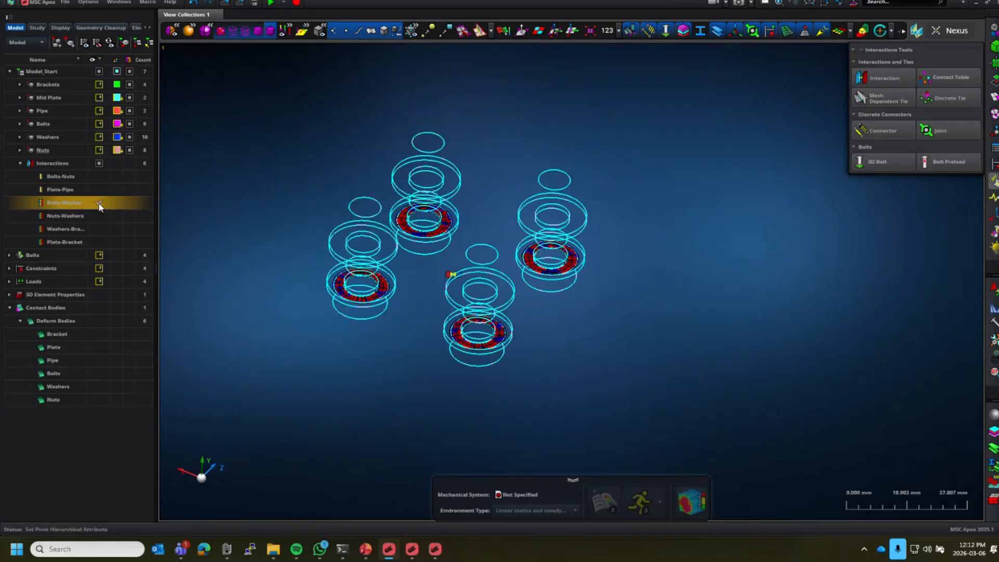
{"action": "left_click", "coordinate": [99, 216]}
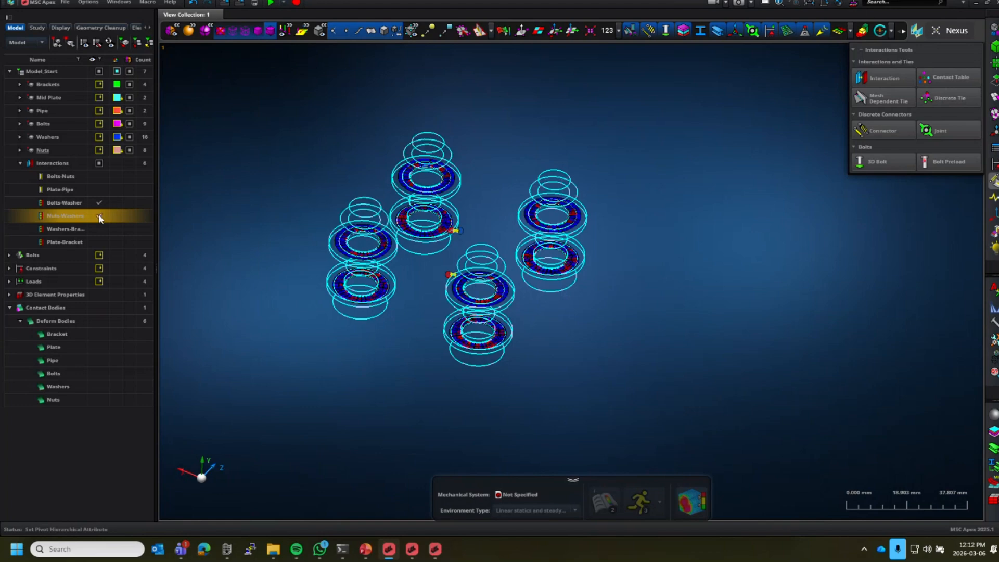
{"action": "left_click", "coordinate": [99, 229]}
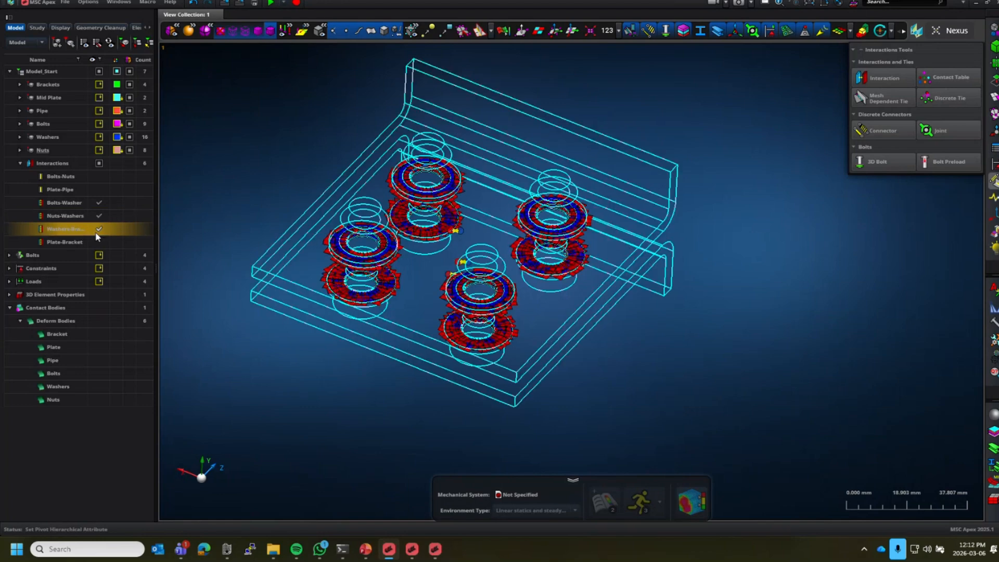
{"action": "left_click", "coordinate": [99, 242]}
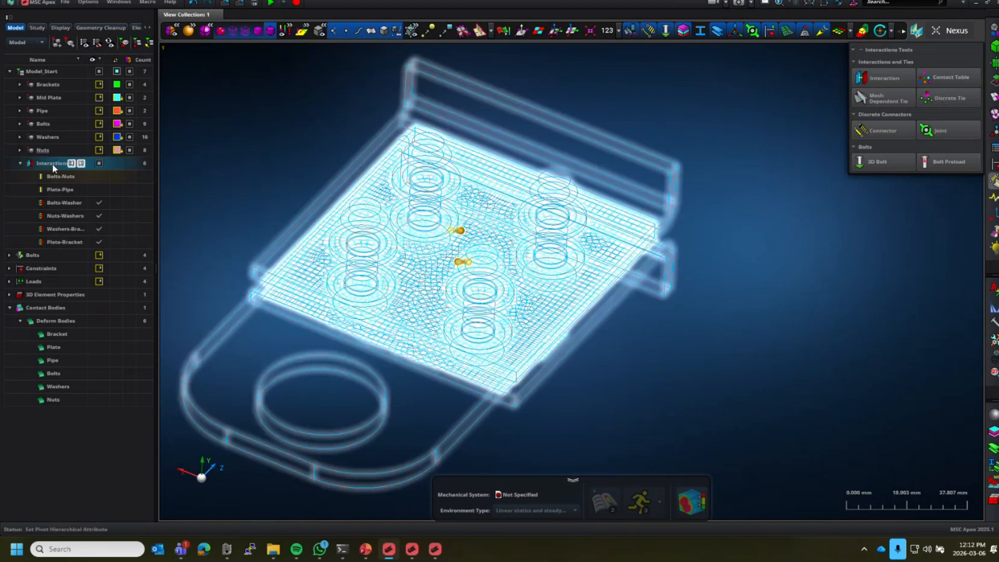
{"action": "left_click", "coordinate": [93, 72]}
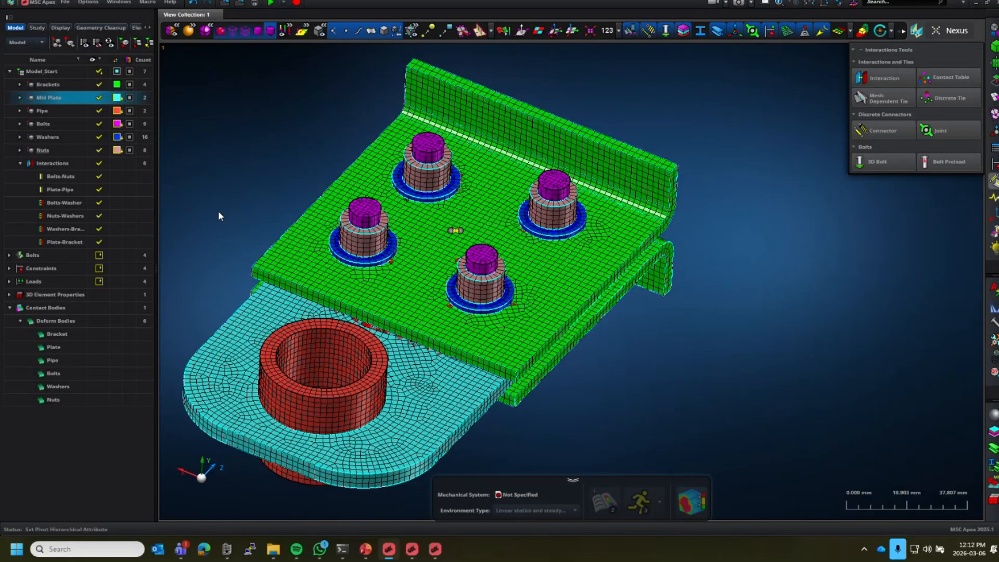
Review the Bolts-Washer interaction's type, contact tolerance, friction coefficient and interaction pair without changing them.
{"action": "middle_click_drag", "start_coordinate": [218, 211], "coordinate": [313, 154]}
{"action": "scroll", "coordinate": [640, 281], "scroll_direction": "down", "scroll_amount": 3}
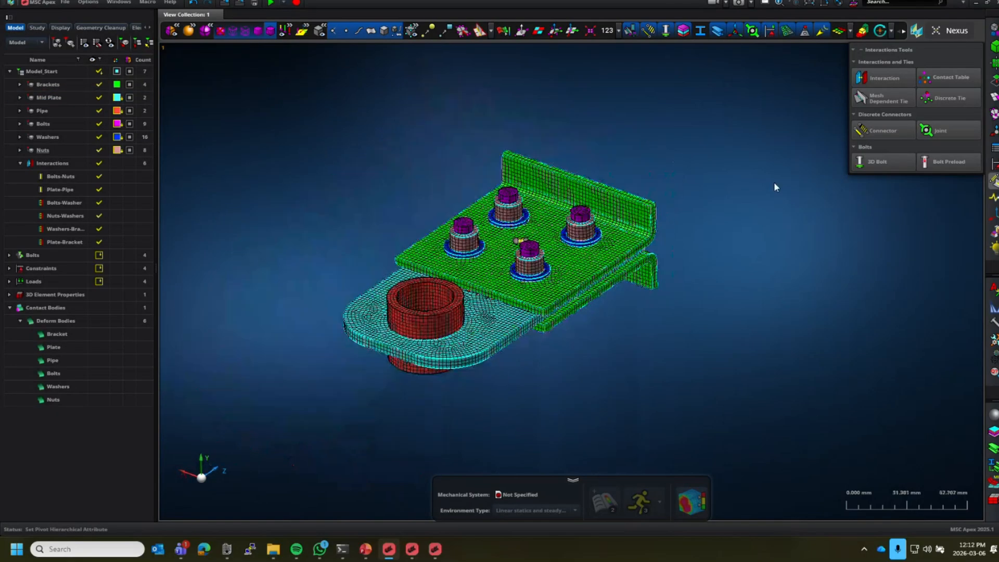
{"action": "mouse_move", "coordinate": [32, 272]}
{"action": "double_click", "coordinate": [74, 203]}
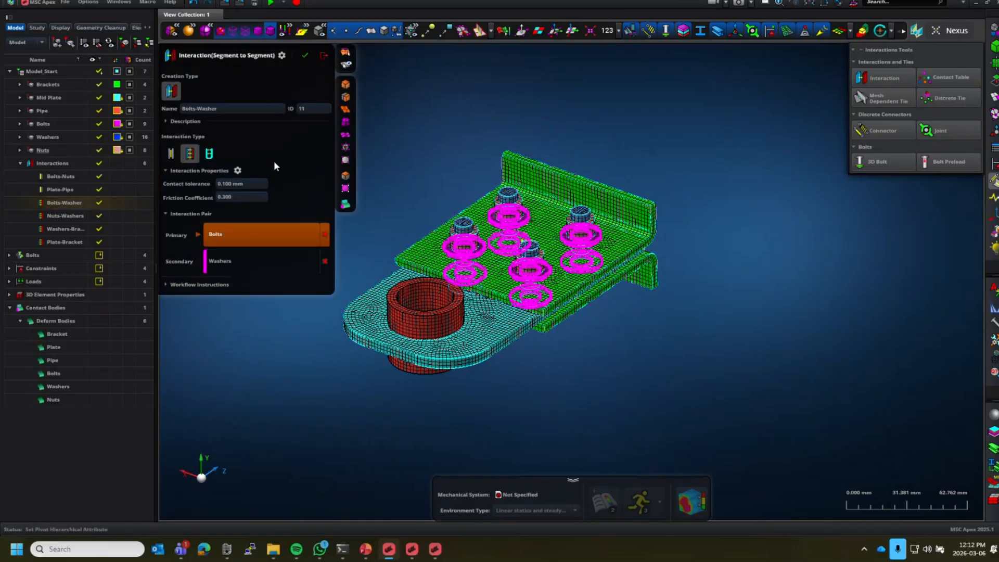
{"action": "left_click", "coordinate": [325, 56]}
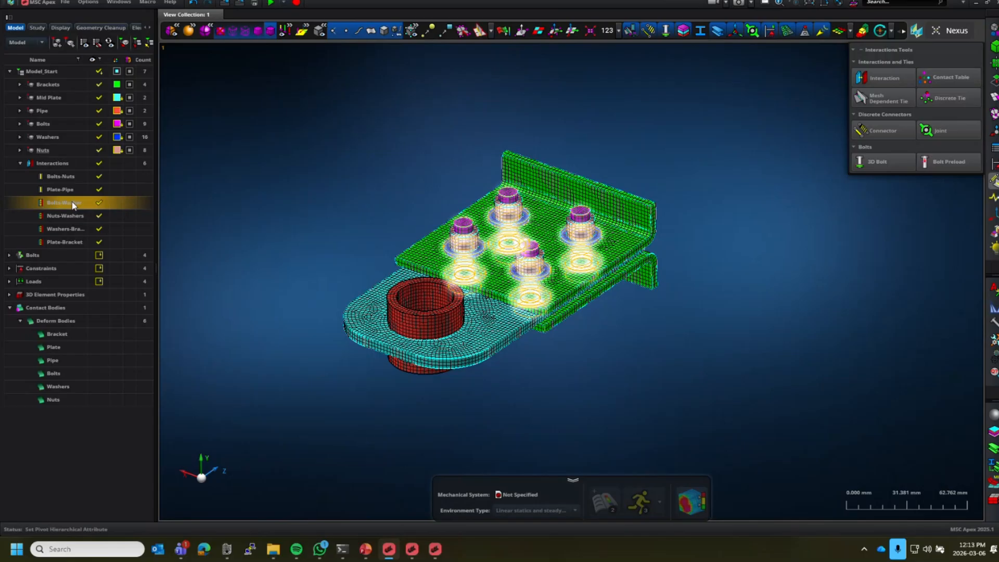
Examine how the bolt and nut mesh edges and nodes line up with the curved geometry at their interface.
{"action": "scroll", "coordinate": [627, 292], "scroll_direction": "up", "scroll_amount": 5}
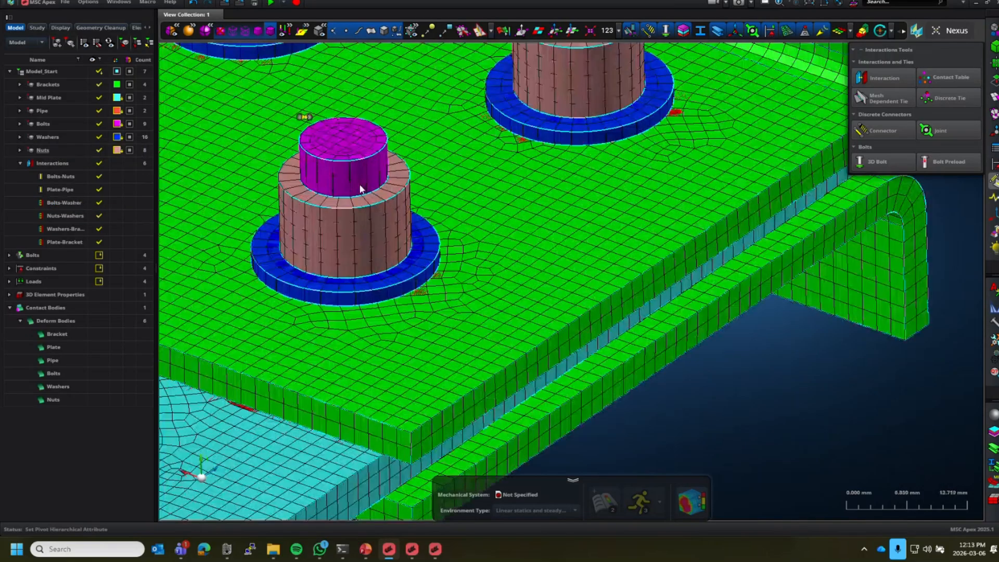
{"action": "scroll", "coordinate": [360, 185], "scroll_direction": "up", "scroll_amount": 4}
{"action": "scroll", "coordinate": [357, 184], "scroll_direction": "down", "scroll_amount": 2}
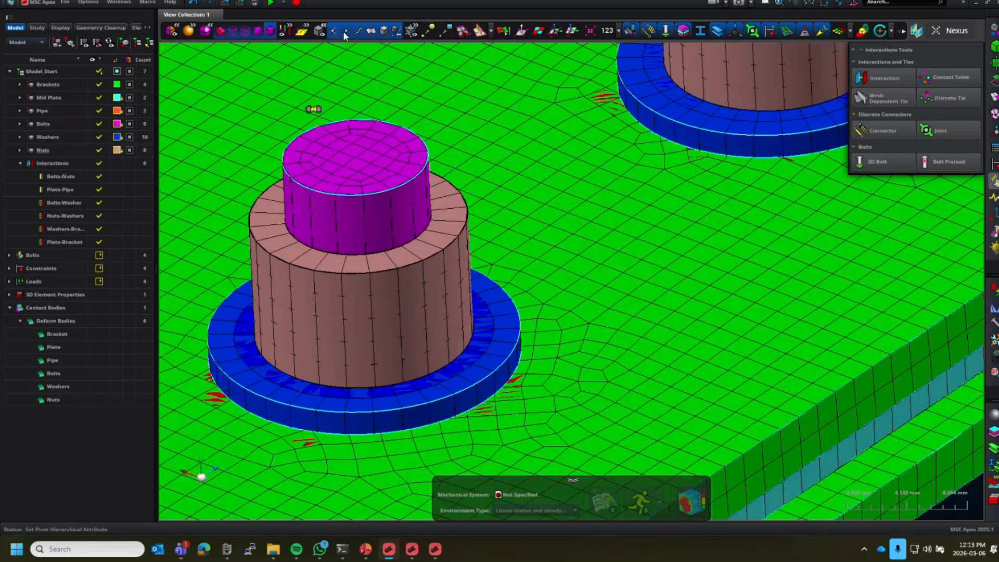
{"action": "left_click", "coordinate": [385, 30]}
{"action": "scroll", "coordinate": [377, 265], "scroll_direction": "up", "scroll_amount": 8}
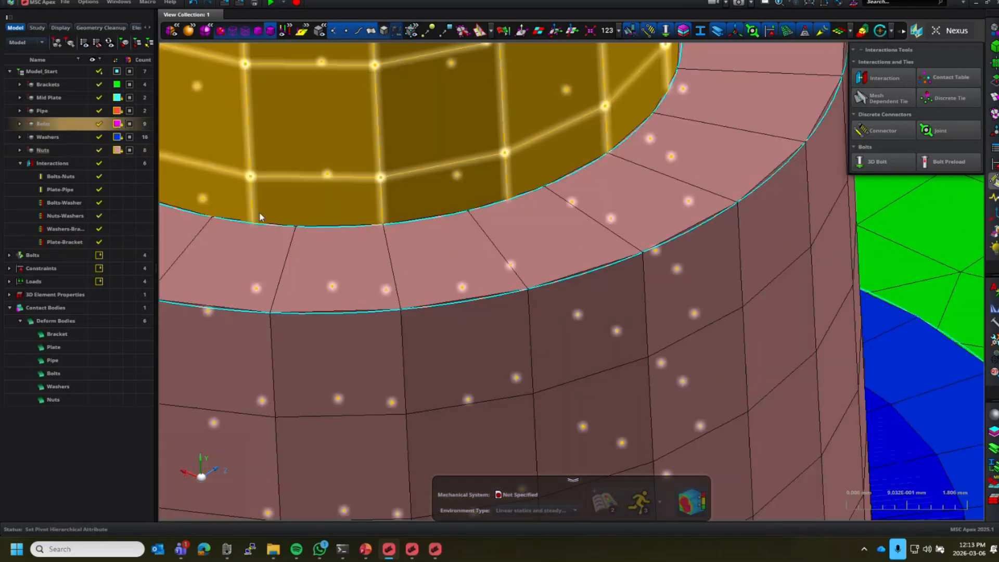
{"action": "scroll", "coordinate": [312, 237], "scroll_direction": "down", "scroll_amount": 2}
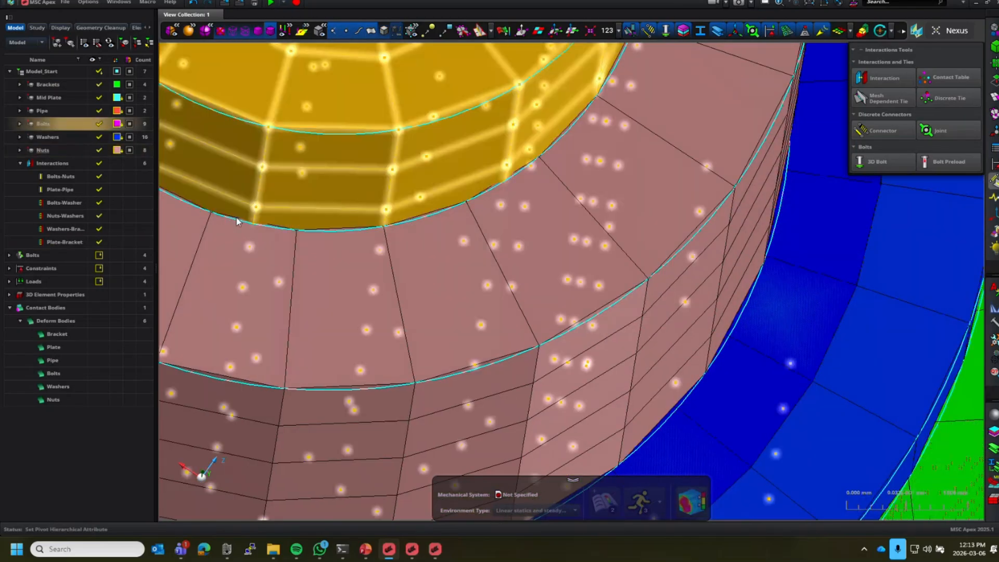
{"action": "scroll", "coordinate": [253, 221], "scroll_direction": "up", "scroll_amount": 6}
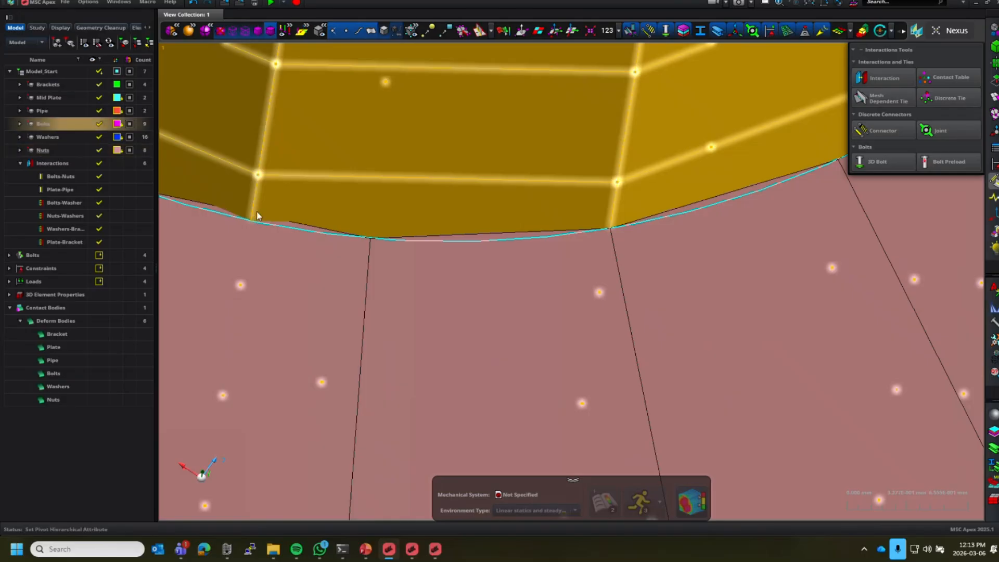
{"action": "scroll", "coordinate": [257, 212], "scroll_direction": "down", "scroll_amount": 5}
{"action": "scroll", "coordinate": [258, 217], "scroll_direction": "down", "scroll_amount": 3}
{"action": "scroll", "coordinate": [254, 212], "scroll_direction": "up", "scroll_amount": 8}
{"action": "scroll", "coordinate": [239, 191], "scroll_direction": "down", "scroll_amount": 6}
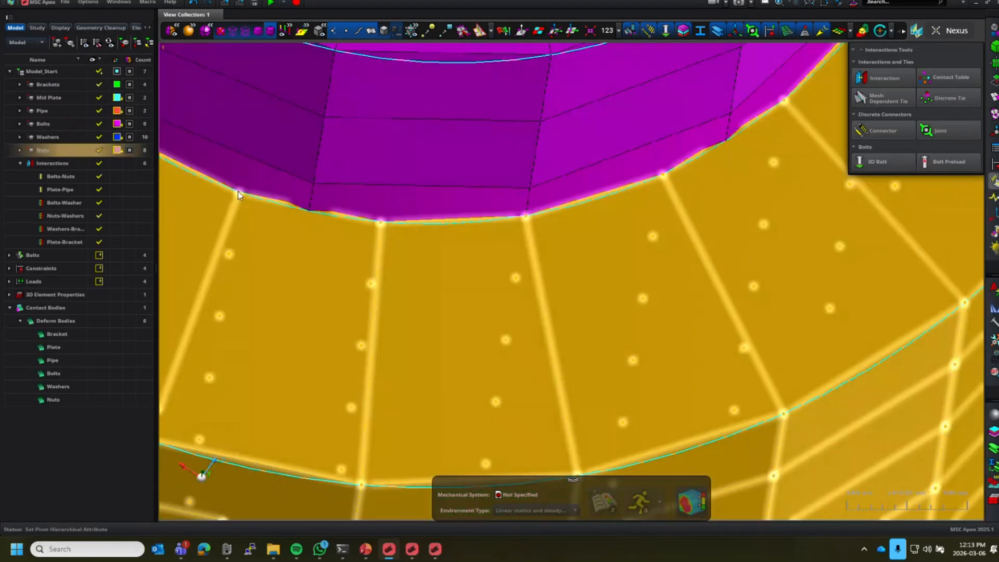
{"action": "scroll", "coordinate": [329, 166], "scroll_direction": "up", "scroll_amount": 3}
{"action": "scroll", "coordinate": [329, 166], "scroll_direction": "up", "scroll_amount": 3}
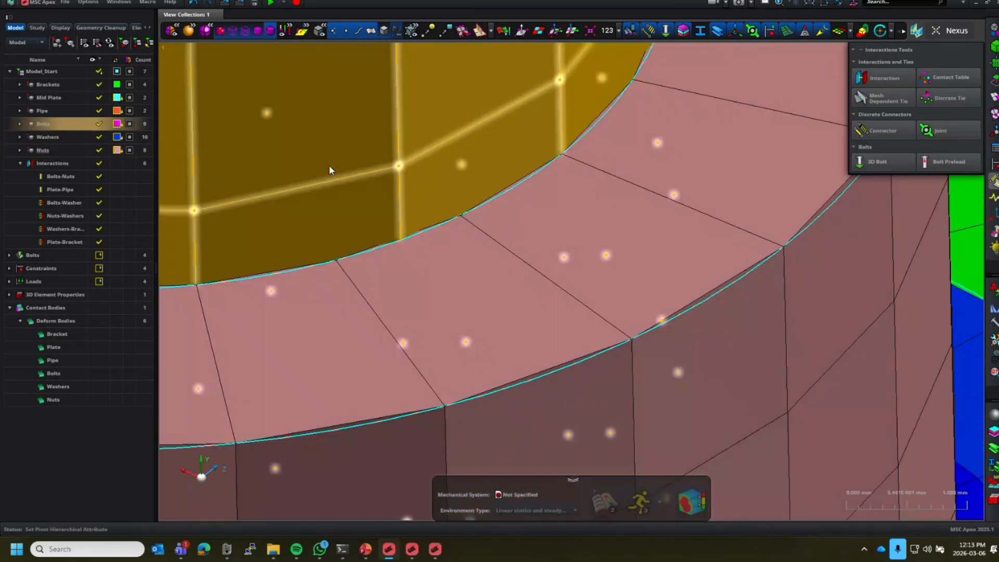
{"action": "scroll", "coordinate": [333, 165], "scroll_direction": "down", "scroll_amount": 10}
{"action": "scroll", "coordinate": [574, 314], "scroll_direction": "down", "scroll_amount": 3}
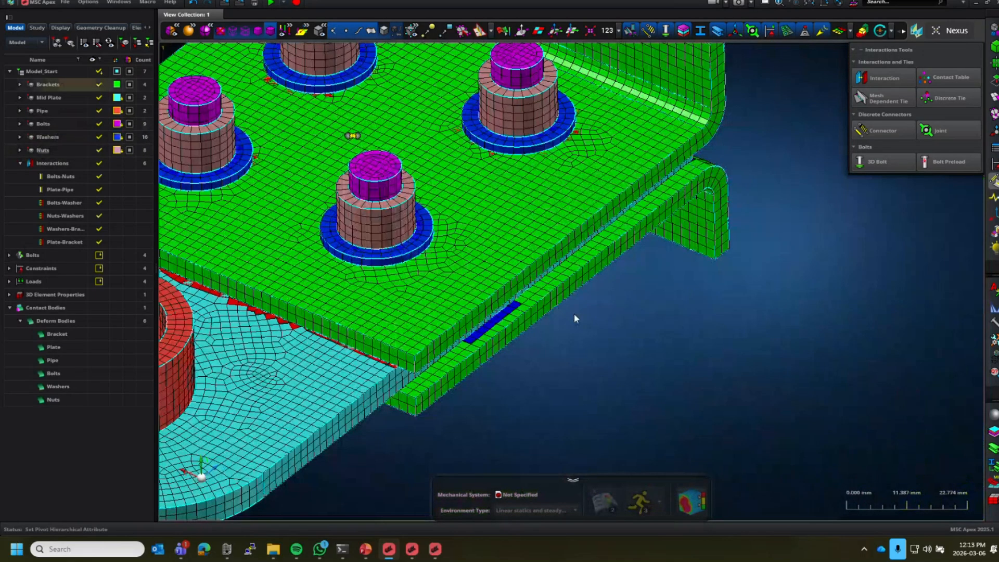
{"action": "scroll", "coordinate": [583, 311], "scroll_direction": "down", "scroll_amount": 1}
{"action": "scroll", "coordinate": [656, 320], "scroll_direction": "down", "scroll_amount": 2}
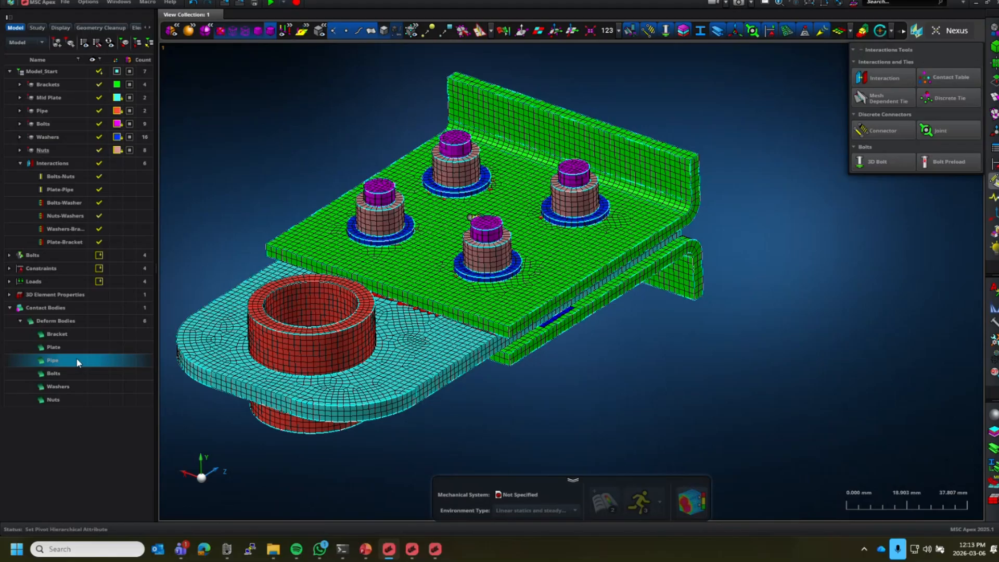
Change the boundary type of the Plate contact body to Analytic.
{"action": "double_click", "coordinate": [55, 347]}
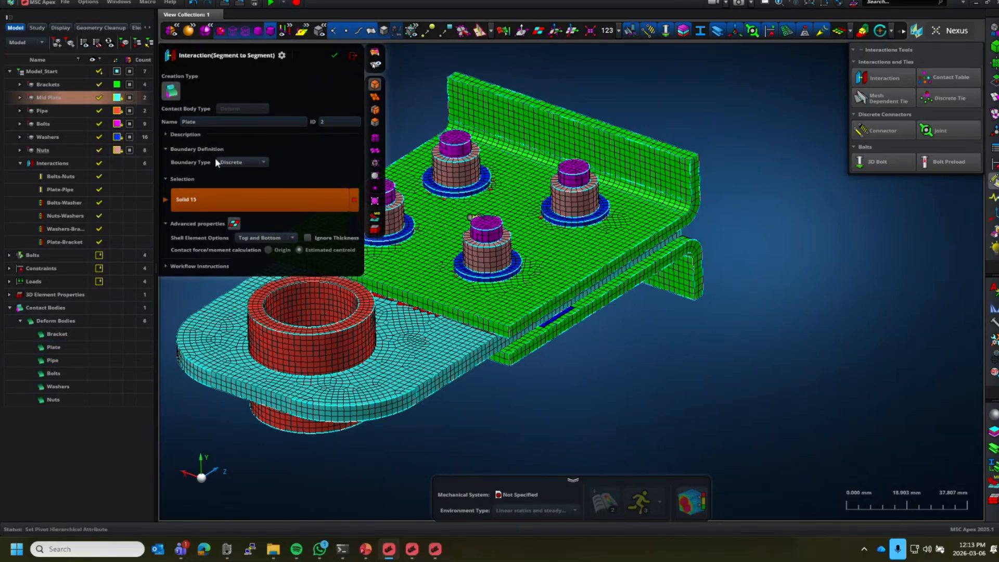
{"action": "left_click", "coordinate": [247, 164]}
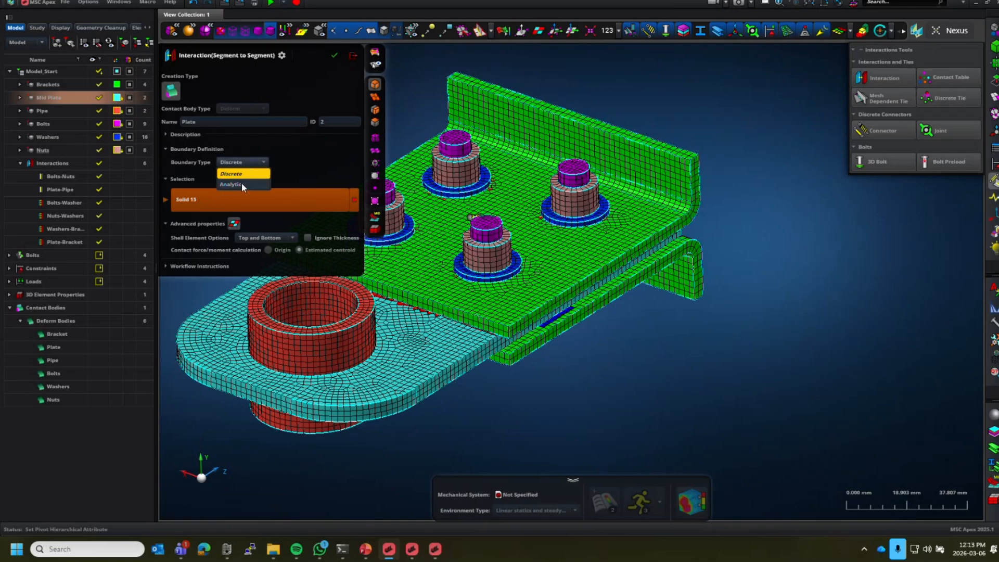
{"action": "left_click", "coordinate": [241, 184]}
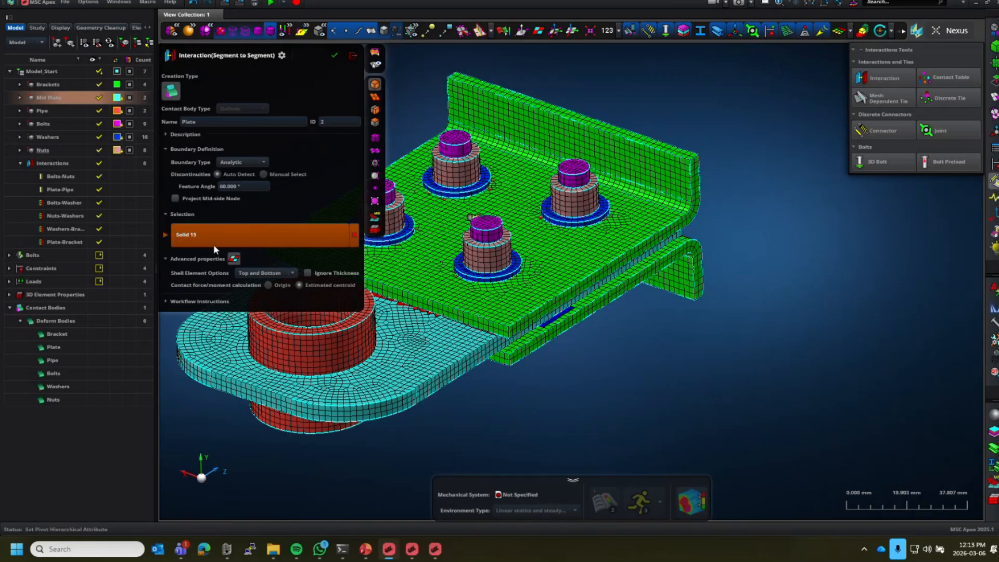
{"action": "scroll", "coordinate": [490, 242], "scroll_direction": "up", "scroll_amount": 5}
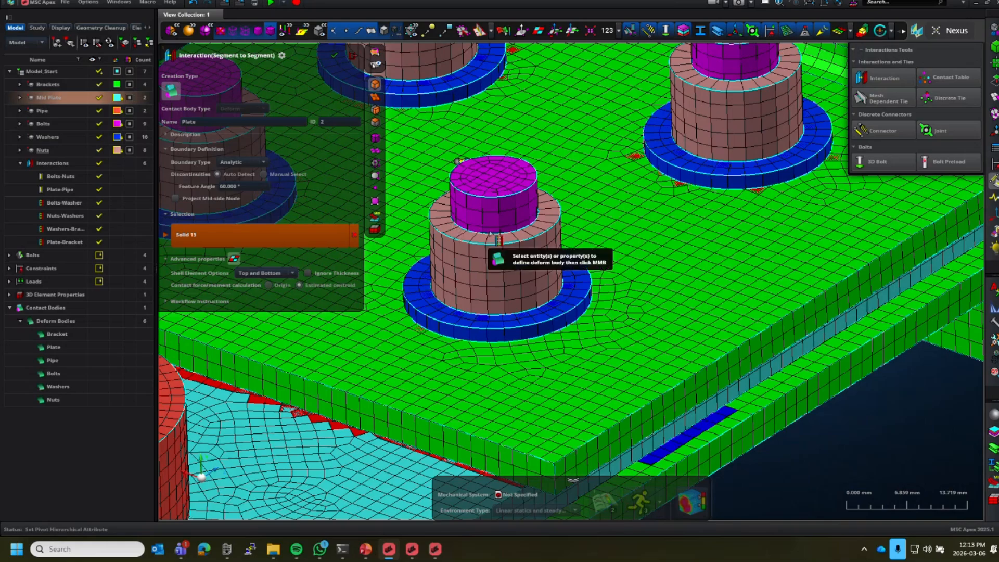
{"action": "left_click", "coordinate": [336, 57]}
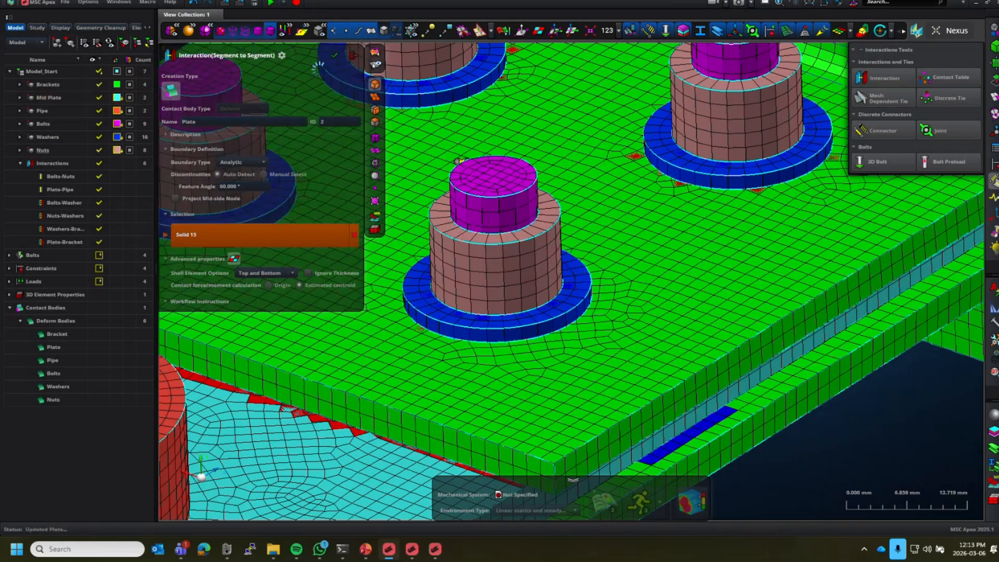
{"action": "left_click", "coordinate": [351, 55]}
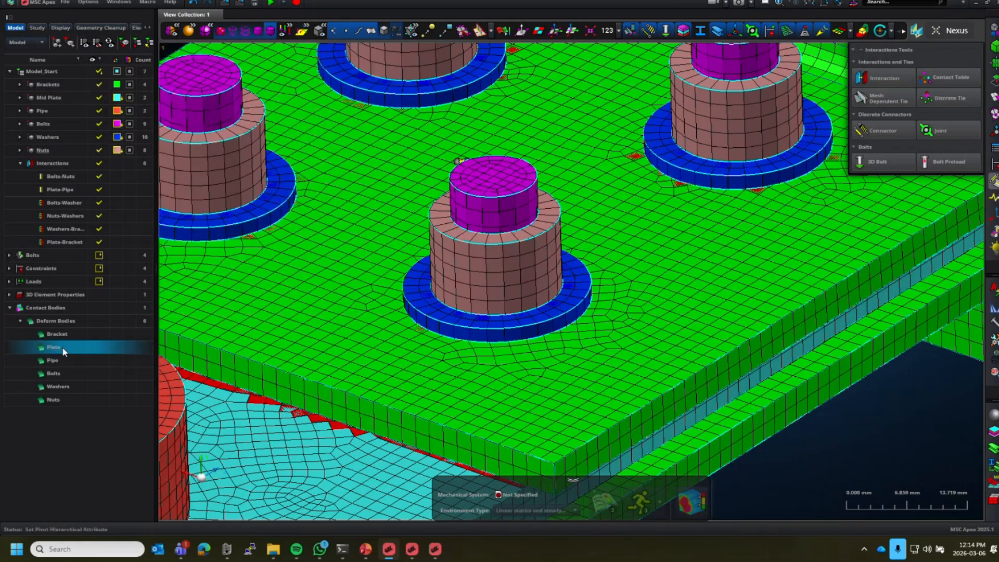
Change the boundary type of the Pipe contact body to Analytic.
{"action": "scroll", "coordinate": [527, 251], "scroll_direction": "down", "scroll_amount": 8}
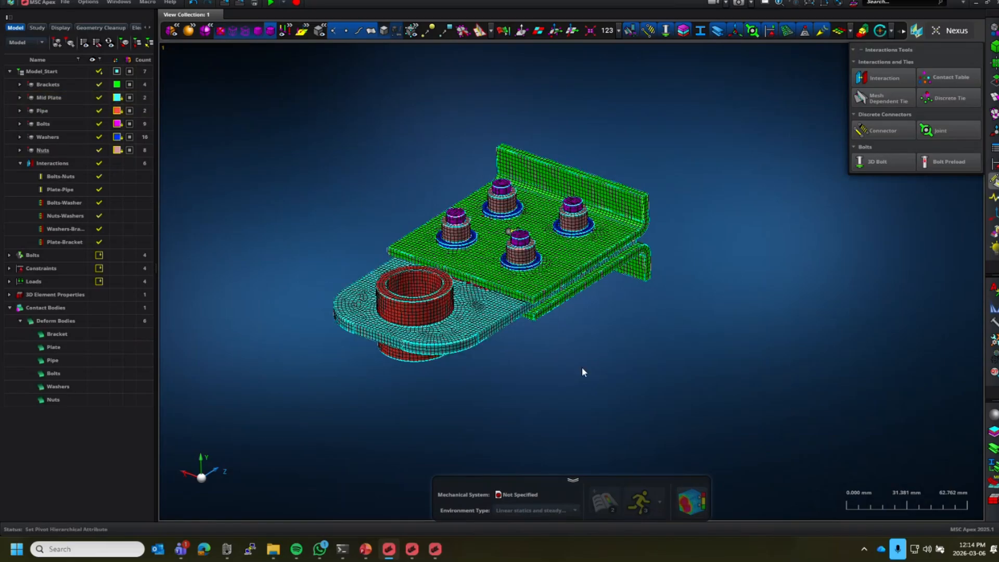
{"action": "right_click", "coordinate": [337, 95]}
{"action": "scroll", "coordinate": [491, 320], "scroll_direction": "up", "scroll_amount": 5}
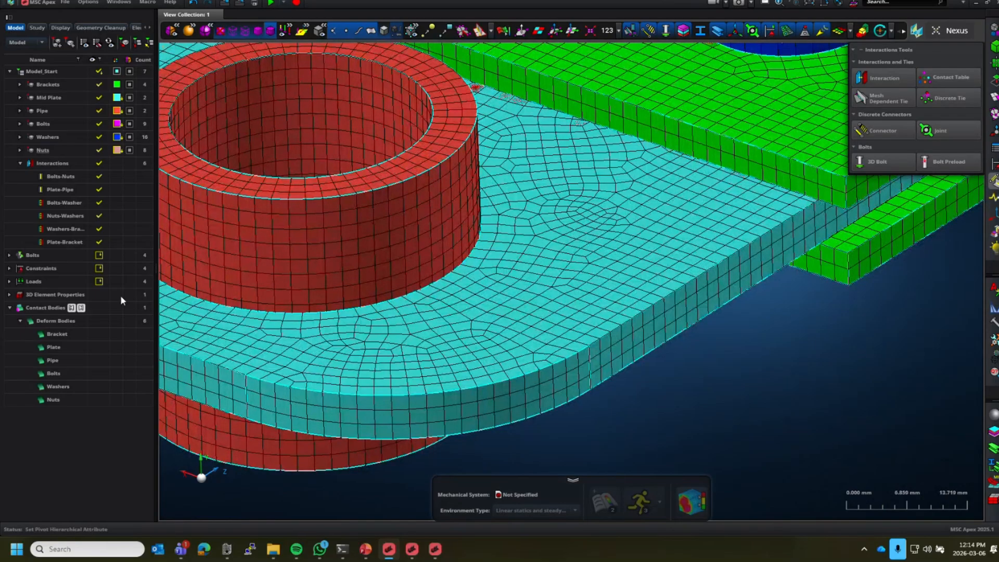
{"action": "double_click", "coordinate": [400, 296]}
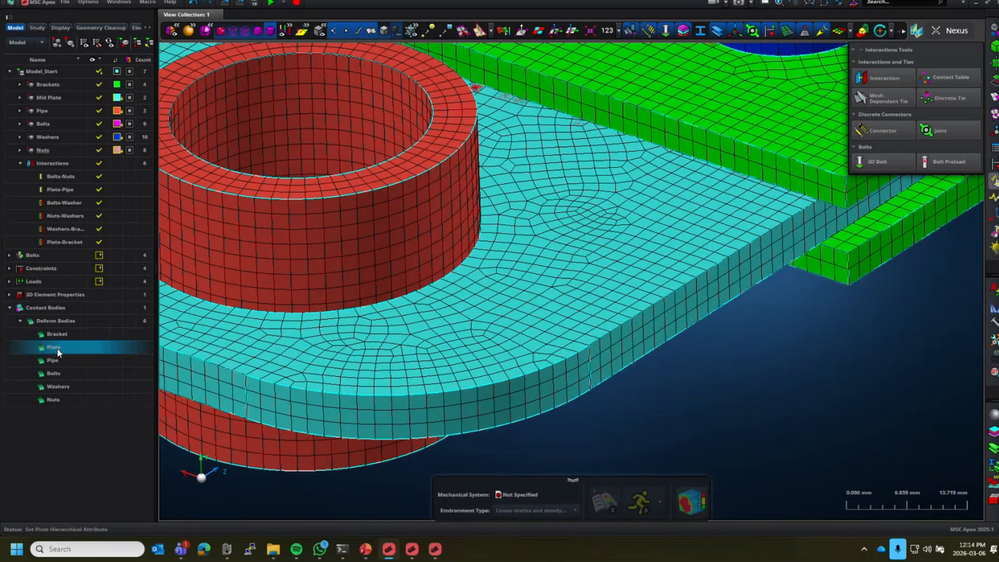
{"action": "double_click", "coordinate": [55, 361]}
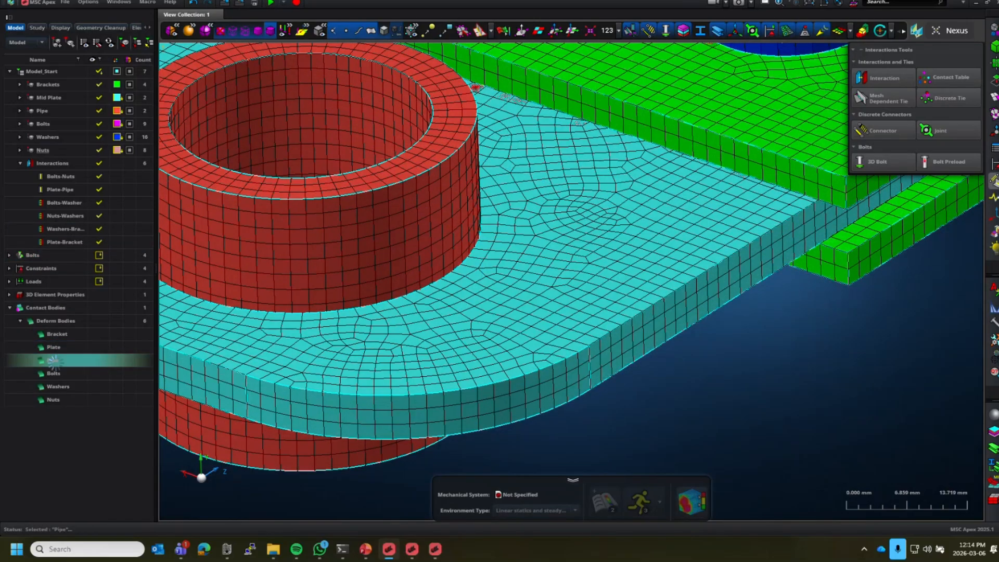
{"action": "left_click", "coordinate": [243, 162]}
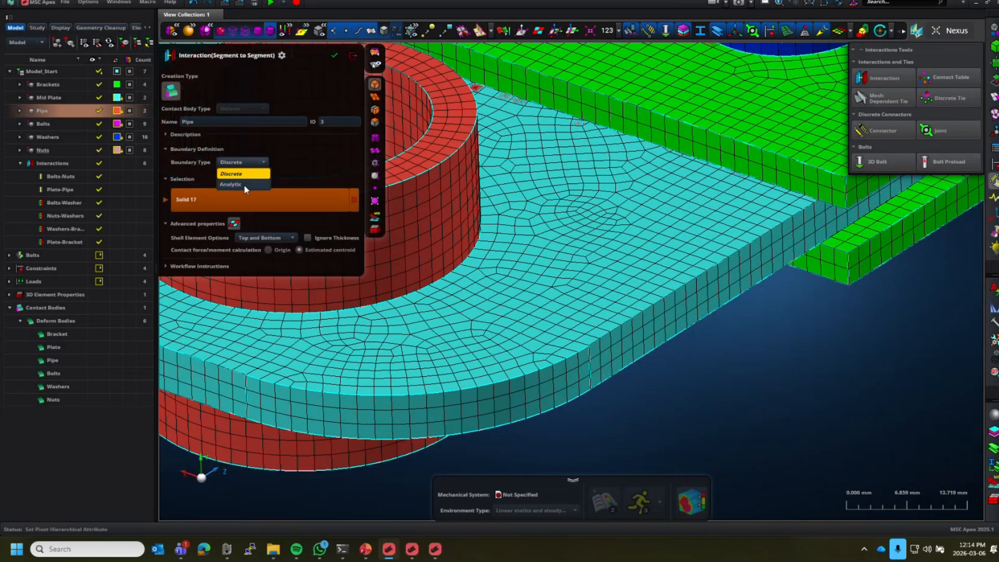
{"action": "left_click", "coordinate": [244, 184]}
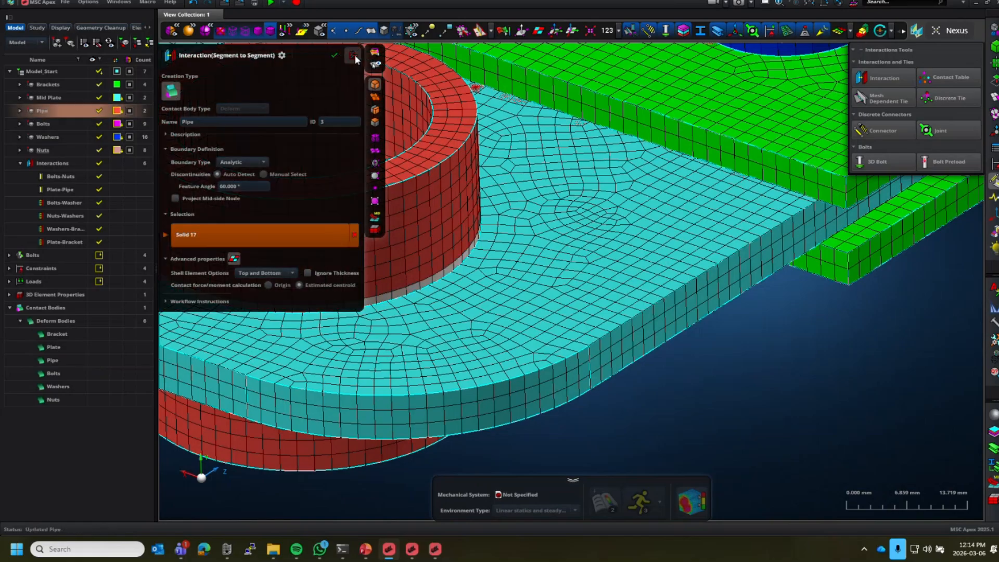
{"action": "left_click", "coordinate": [355, 55]}
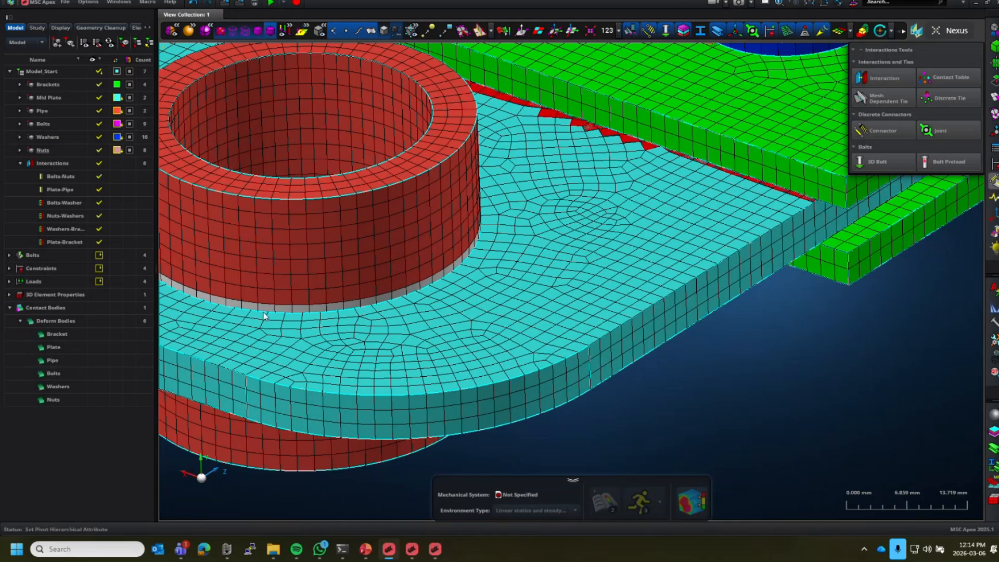
Change the boundary type of the Bolts contact body to Analytic.
{"action": "scroll", "coordinate": [451, 389], "scroll_direction": "down", "scroll_amount": 5}
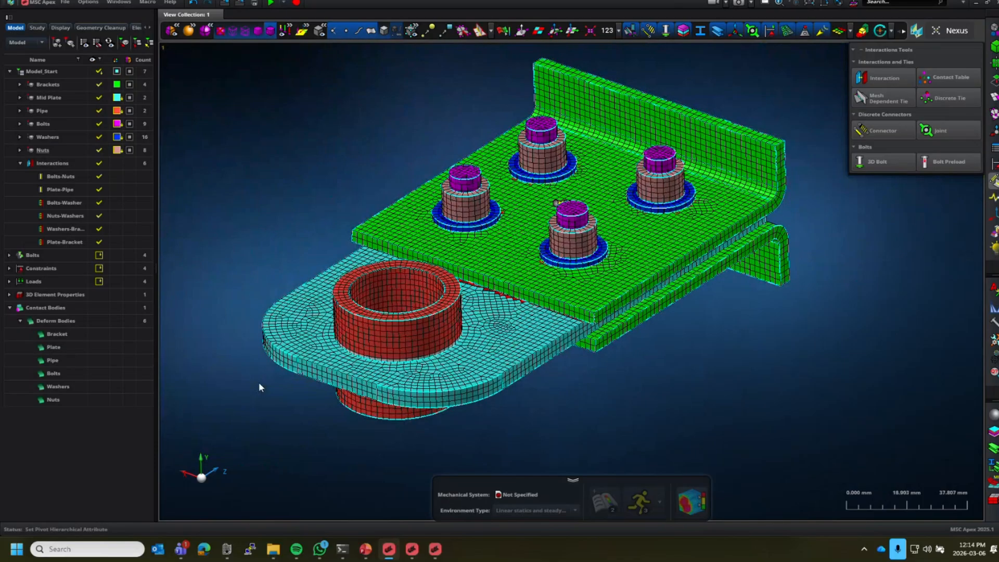
{"action": "left_click", "coordinate": [55, 374]}
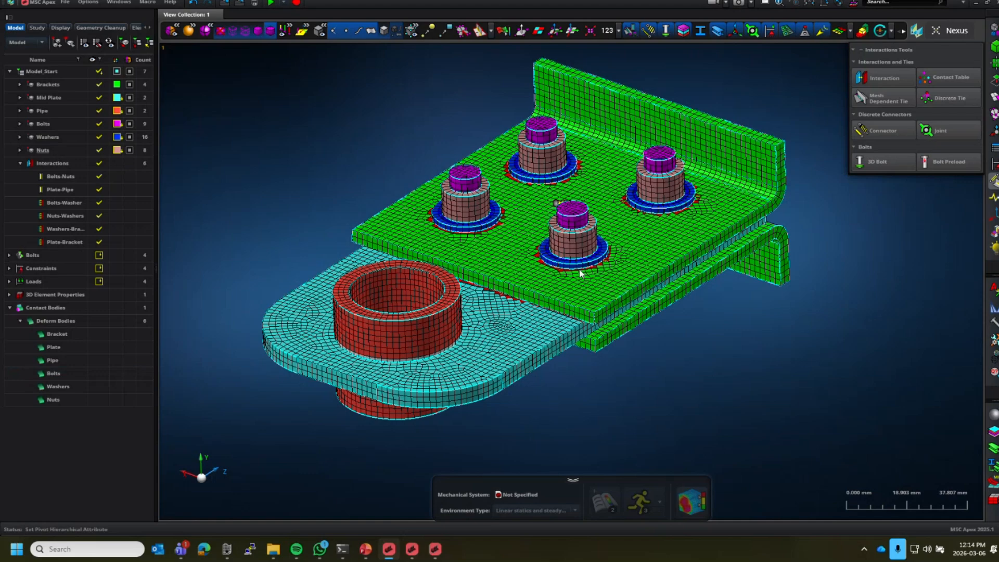
{"action": "scroll", "coordinate": [592, 236], "scroll_direction": "up", "scroll_amount": 5}
{"action": "scroll", "coordinate": [592, 236], "scroll_direction": "up", "scroll_amount": 5}
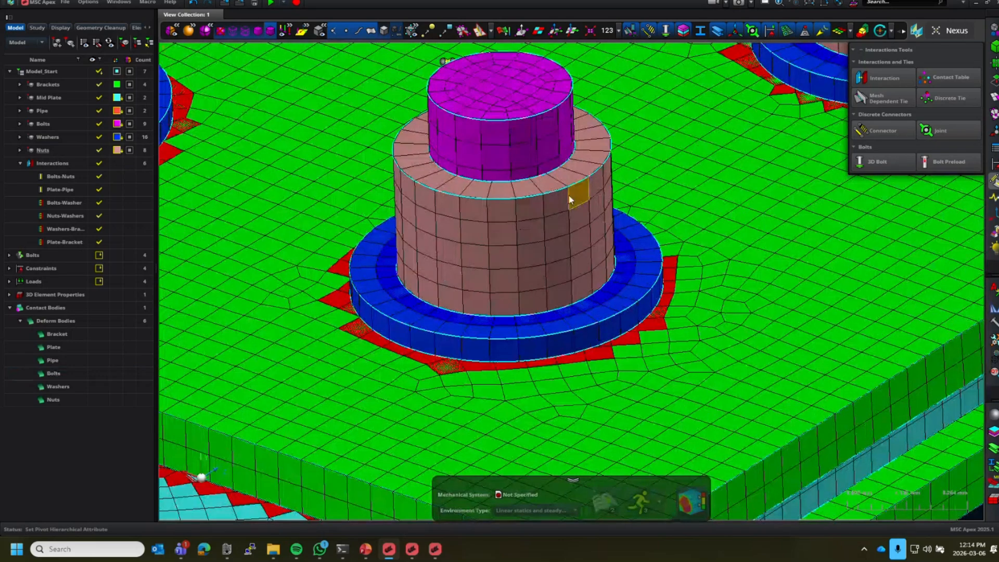
{"action": "double_click", "coordinate": [57, 373]}
{"action": "left_click", "coordinate": [239, 162]}
{"action": "left_click", "coordinate": [239, 183]}
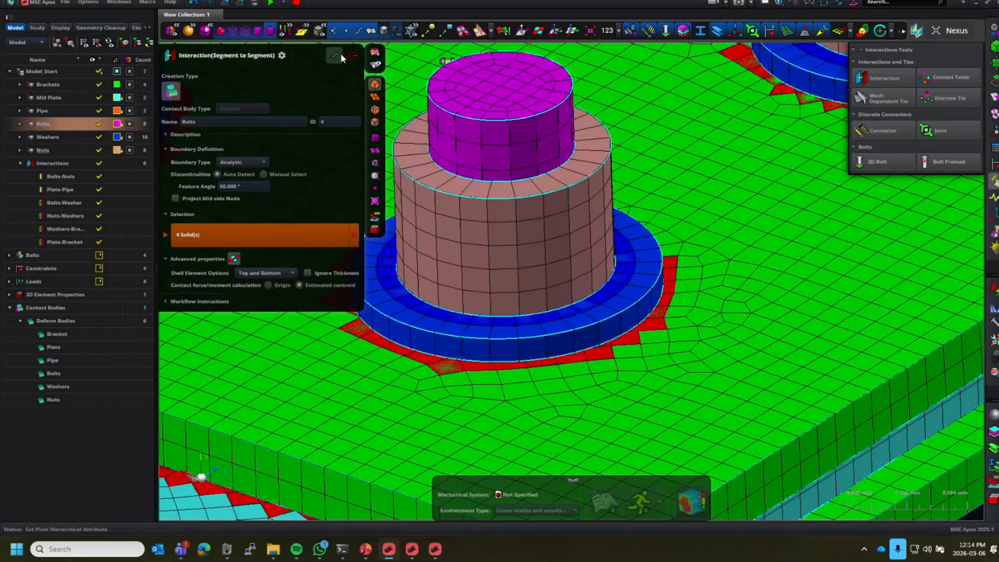
{"action": "left_click", "coordinate": [352, 55]}
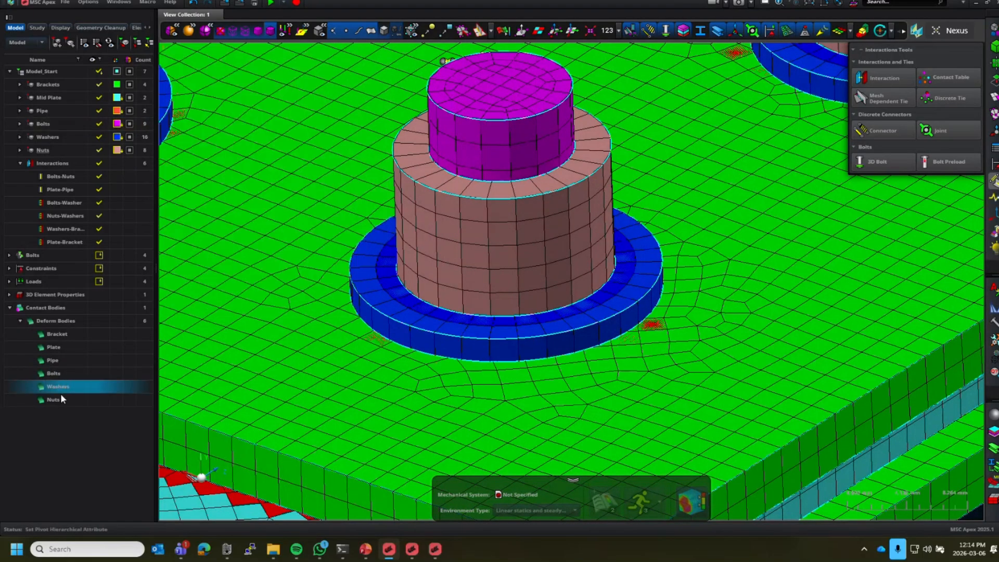
Change the boundary type of the Nuts contact body to Analytic.
{"action": "double_click", "coordinate": [52, 400]}
{"action": "left_click", "coordinate": [256, 163]}
{"action": "left_click", "coordinate": [235, 185]}
{"action": "left_click", "coordinate": [334, 55]}
{"action": "left_click", "coordinate": [354, 55]}
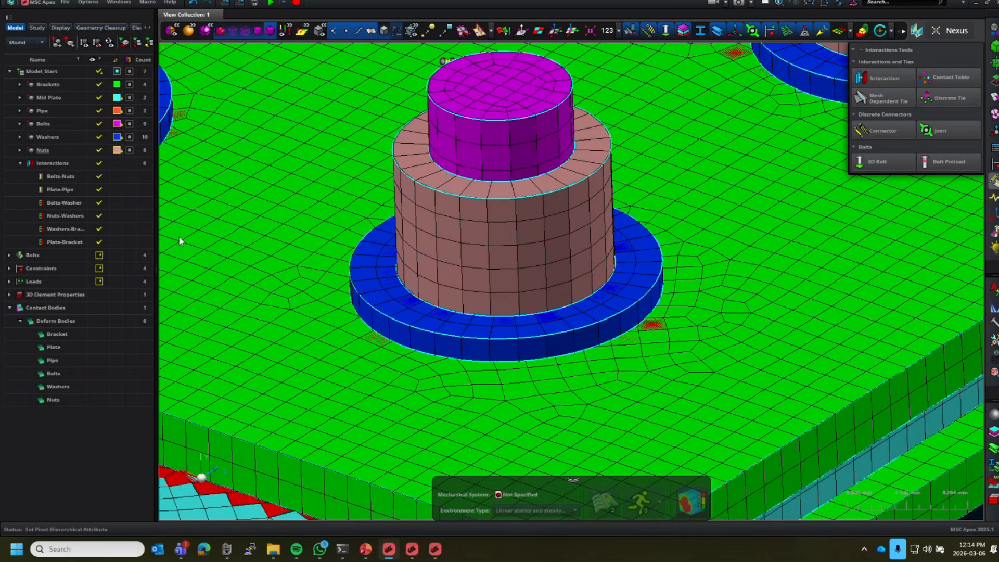
Hide the nuts and examine the contact regions on the bolt shank and the washer beneath.
{"action": "mouse_move", "coordinate": [95, 150]}
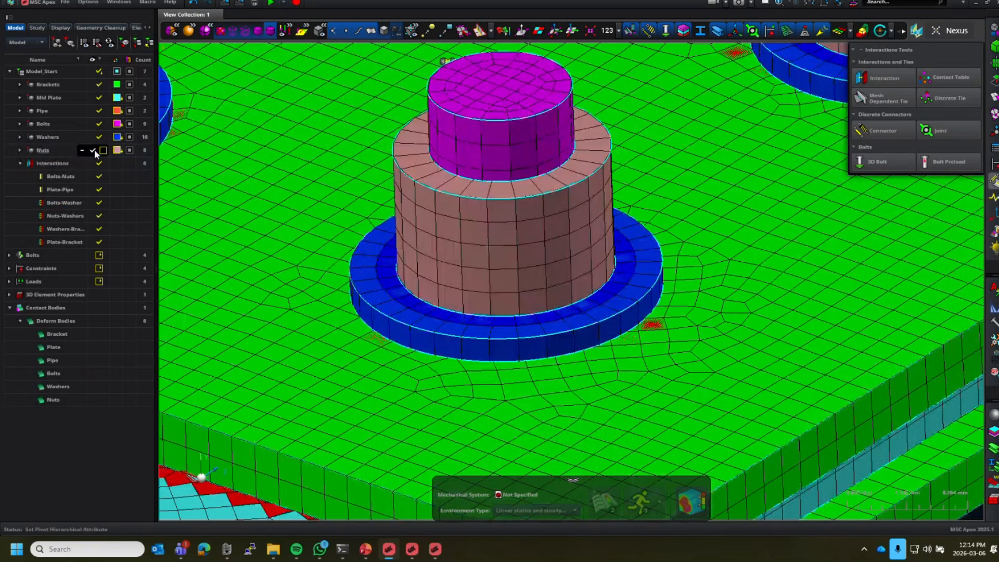
{"action": "left_click", "coordinate": [103, 150]}
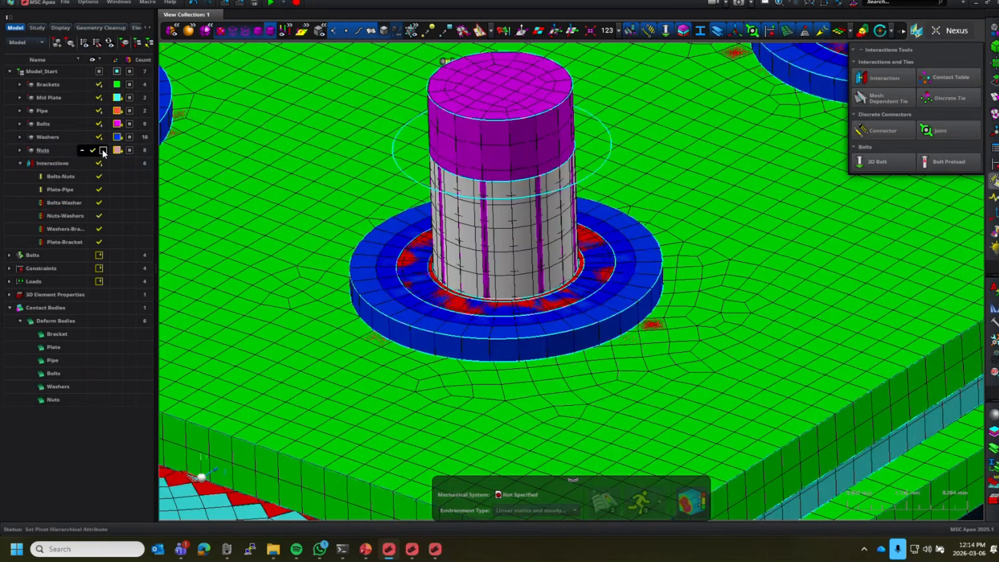
{"action": "scroll", "coordinate": [461, 278], "scroll_direction": "up", "scroll_amount": 5}
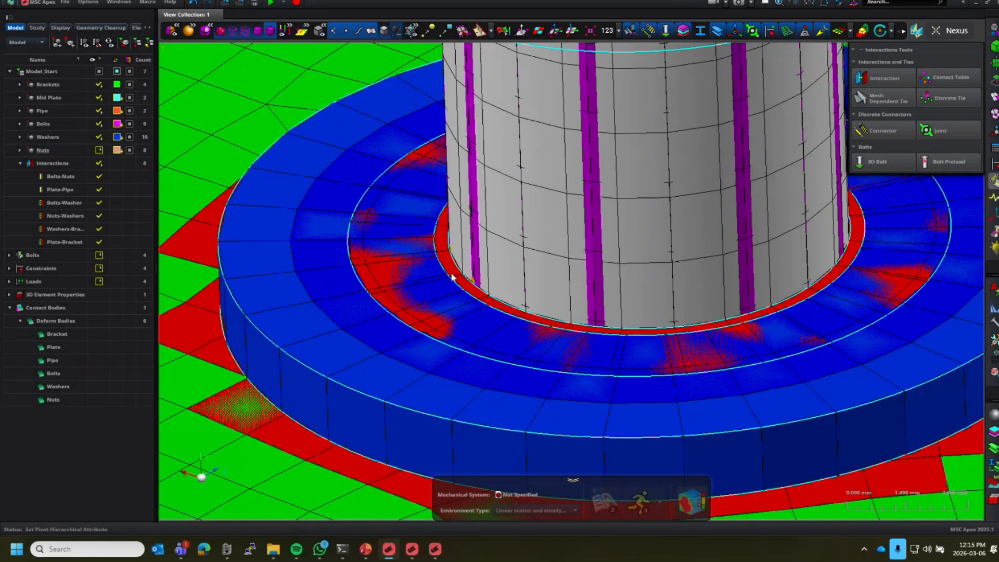
{"action": "middle_click_drag", "start_coordinate": [529, 211], "coordinate": [514, 225]}
{"action": "scroll", "coordinate": [505, 243], "scroll_direction": "down", "scroll_amount": 5}
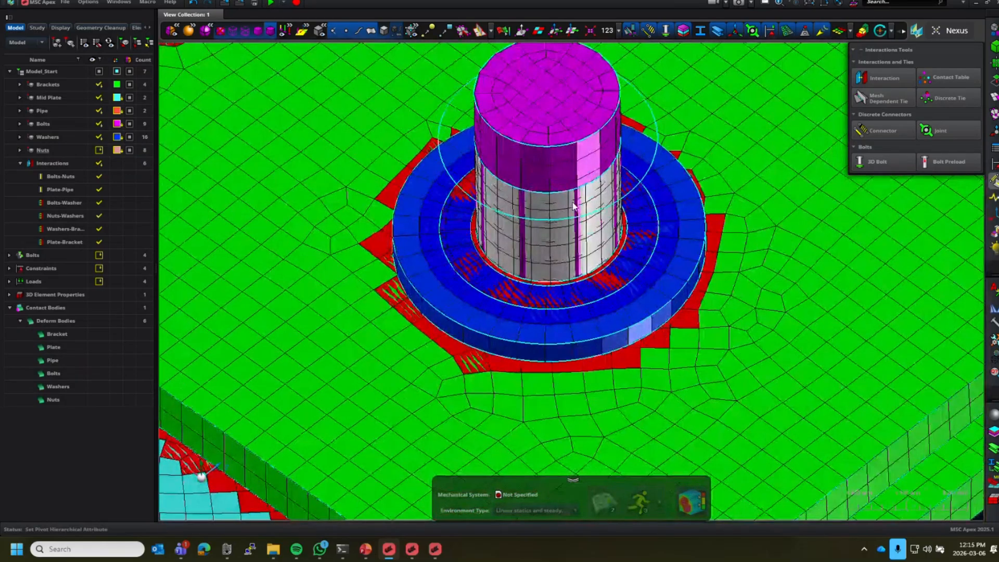
Hide all interactions to examine the bare bolt shanks in their washers, and show every part and interaction of Model_Start again.
{"action": "left_click", "coordinate": [58, 165]}
{"action": "left_click", "coordinate": [99, 163]}
{"action": "scroll", "coordinate": [500, 240], "scroll_direction": "up", "scroll_amount": 5}
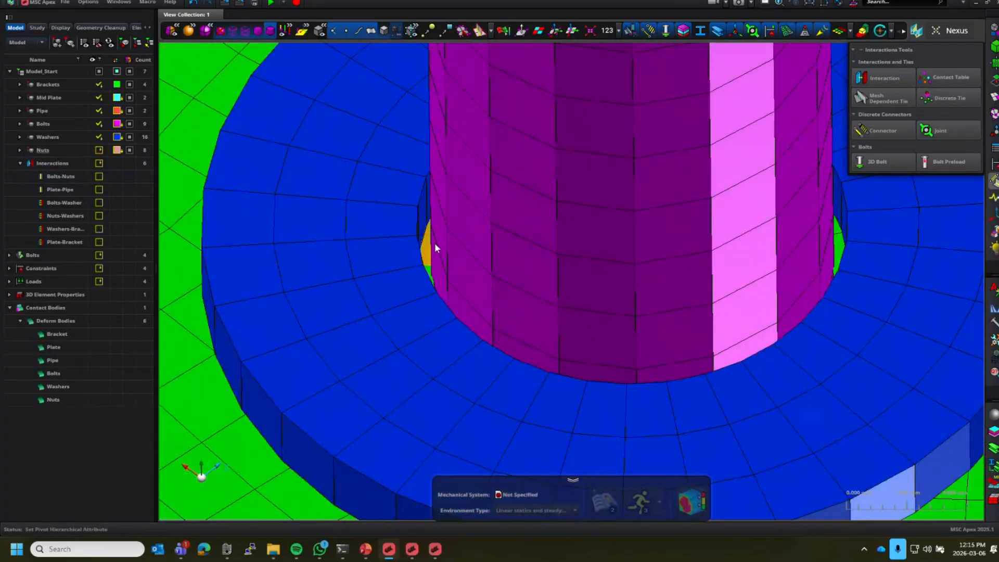
{"action": "scroll", "coordinate": [433, 246], "scroll_direction": "down", "scroll_amount": 5}
{"action": "scroll", "coordinate": [533, 244], "scroll_direction": "down", "scroll_amount": 3}
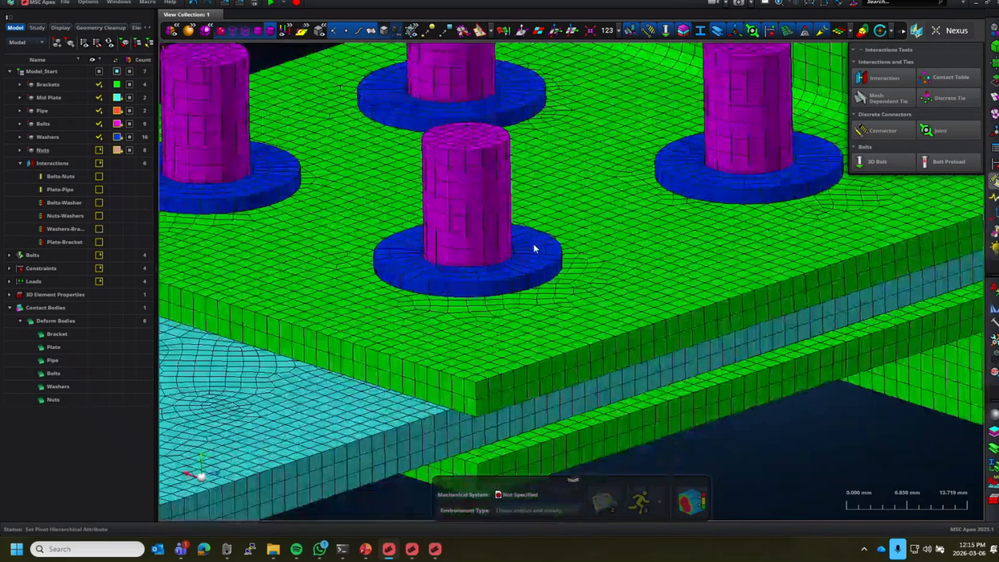
{"action": "scroll", "coordinate": [532, 244], "scroll_direction": "up", "scroll_amount": 2}
{"action": "scroll", "coordinate": [533, 245], "scroll_direction": "down", "scroll_amount": 4}
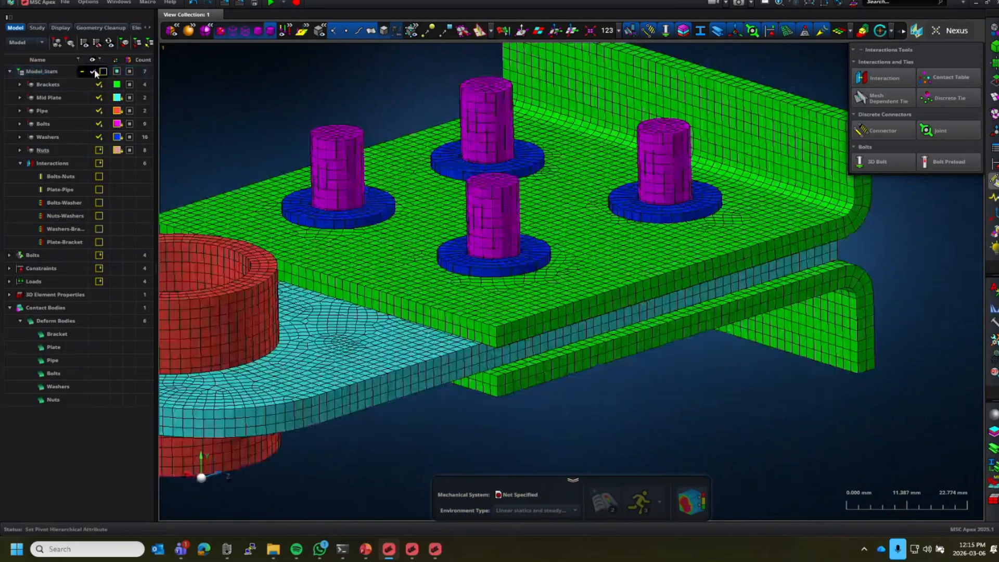
{"action": "left_click", "coordinate": [97, 70]}
{"action": "scroll", "coordinate": [366, 234], "scroll_direction": "down", "scroll_amount": 4}
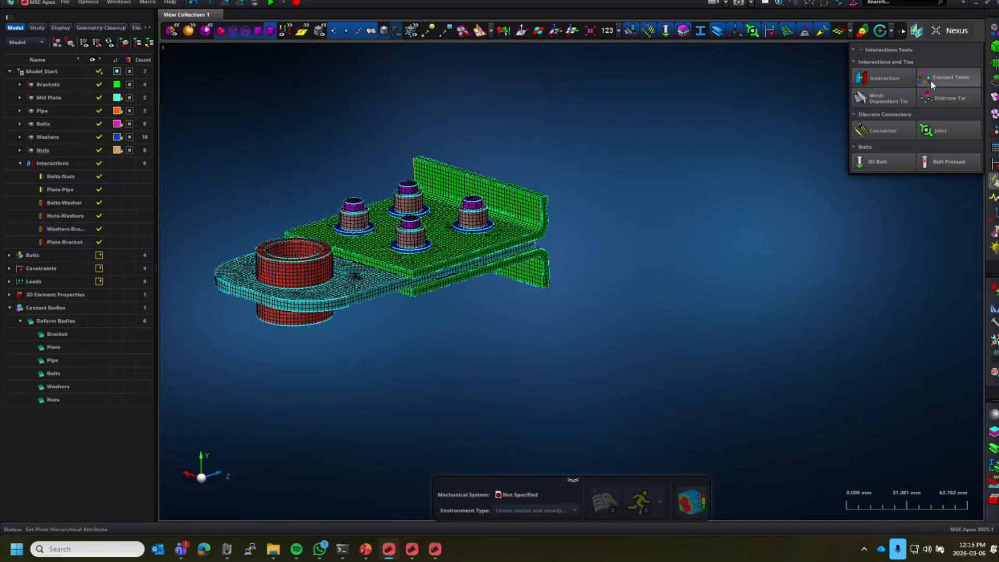
Create a contact table named My Contacts with all of the model's interactions active.
{"action": "left_click", "coordinate": [953, 77]}
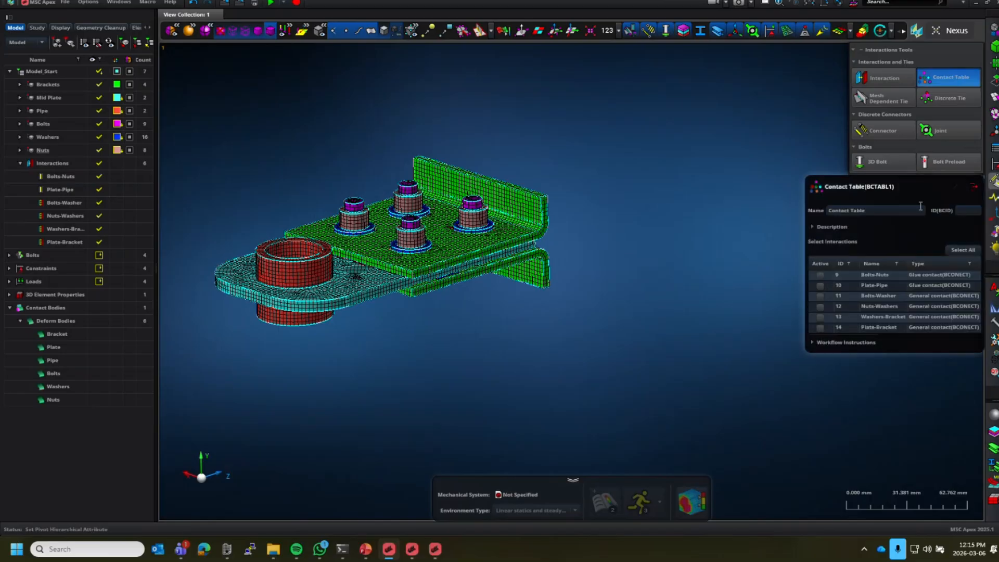
{"action": "left_click", "coordinate": [891, 209]}
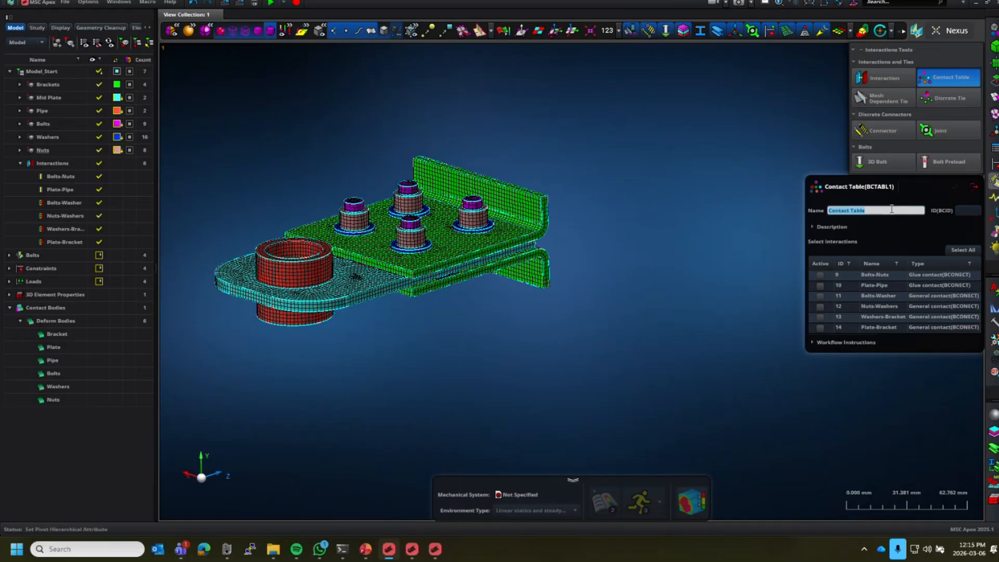
{"action": "type", "text": "My Contacts"}
{"action": "left_click", "coordinate": [960, 251]}
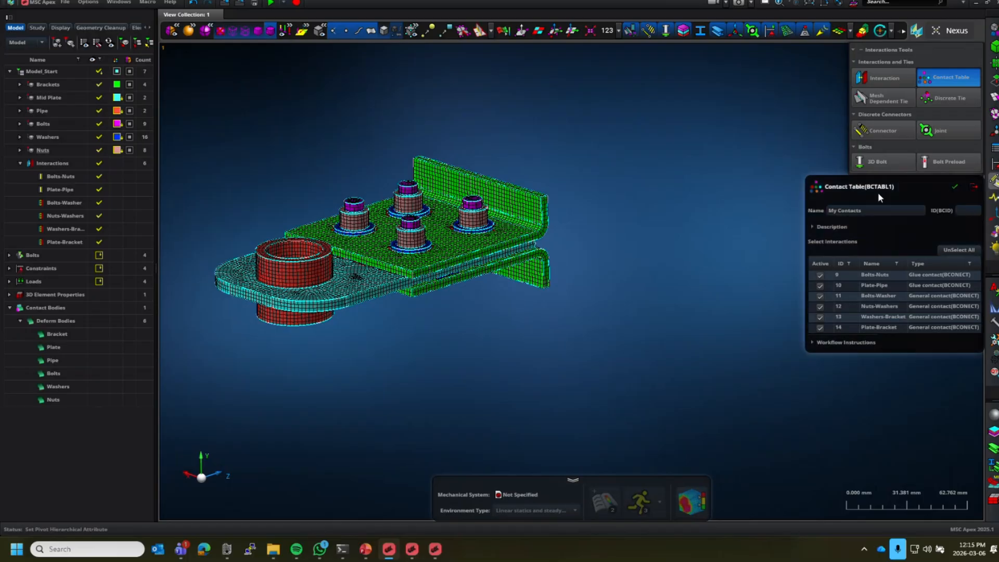
{"action": "left_click", "coordinate": [955, 190]}
{"action": "left_click", "coordinate": [971, 187]}
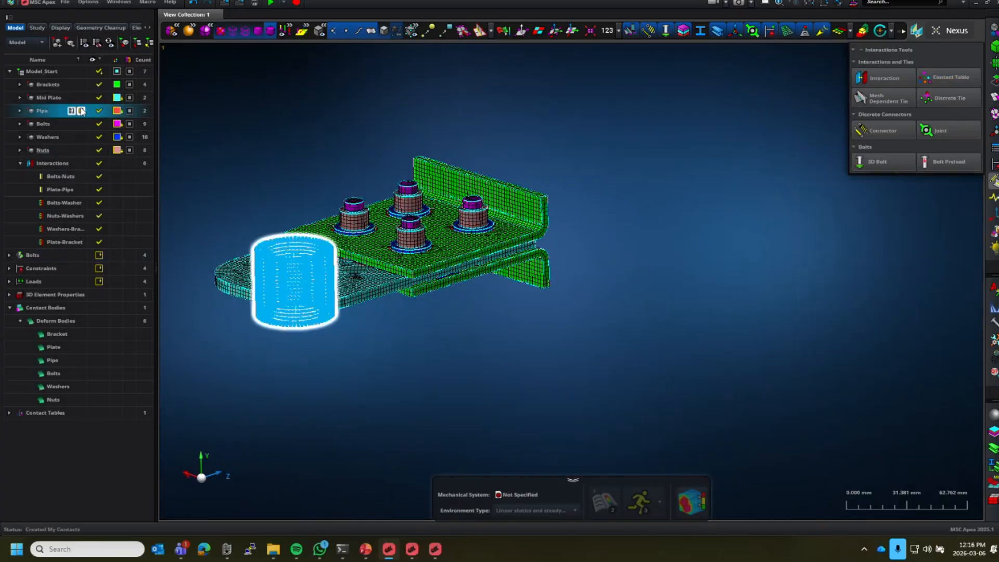
Create a scenario for Model_Start using Nonlinear Static and Implicit Transient Analysis (SOL 400) with one nonlinear static load case.
{"action": "left_click", "coordinate": [37, 28]}
{"action": "left_click", "coordinate": [38, 52]}
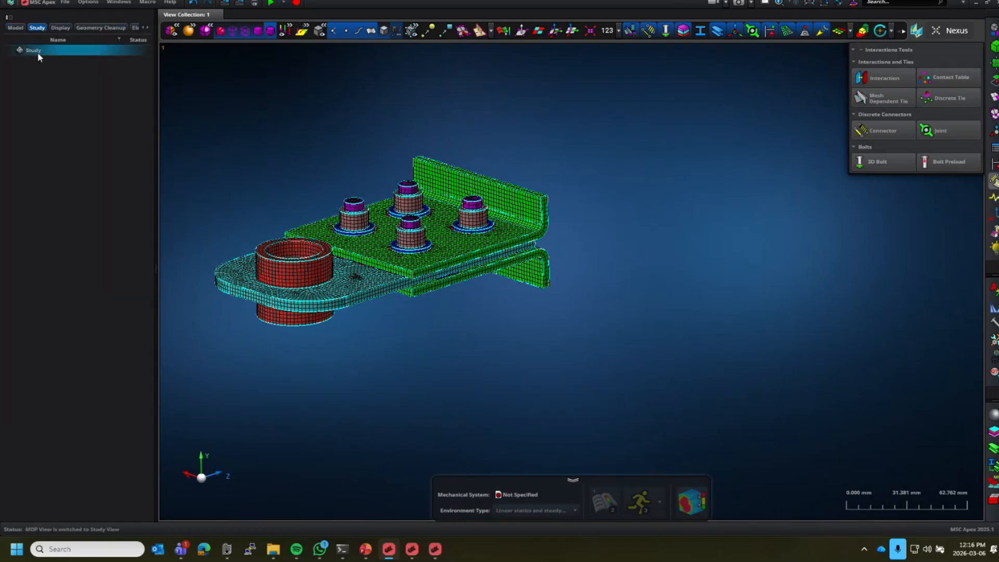
{"action": "right_click", "coordinate": [37, 52]}
{"action": "left_click", "coordinate": [80, 67]}
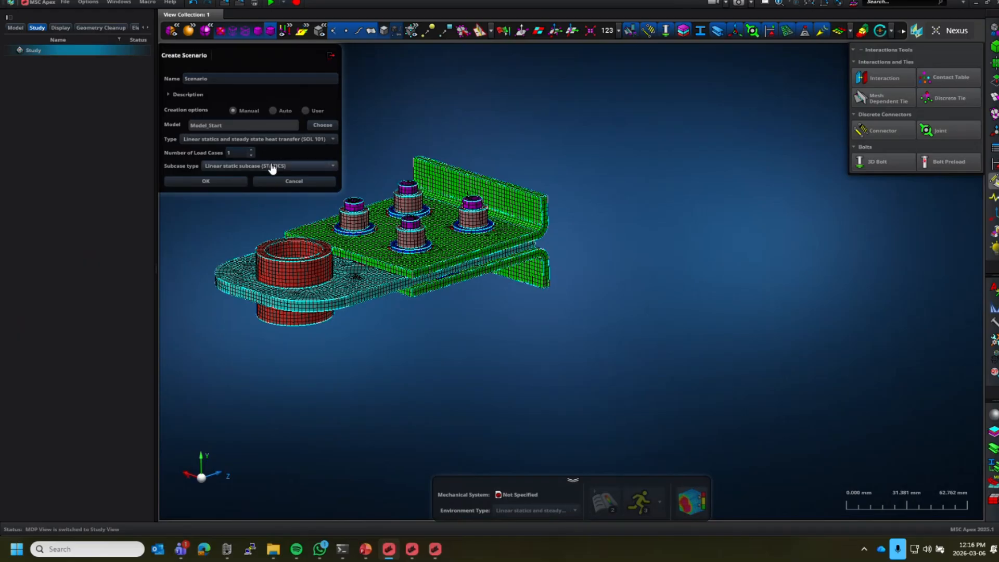
{"action": "left_click", "coordinate": [271, 165]}
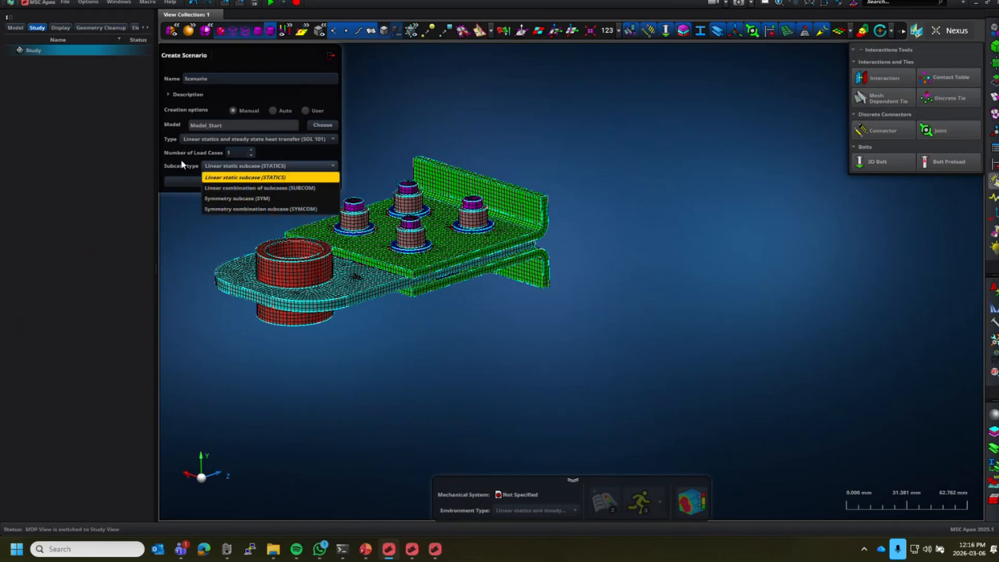
{"action": "left_click", "coordinate": [269, 166]}
{"action": "left_click", "coordinate": [217, 139]}
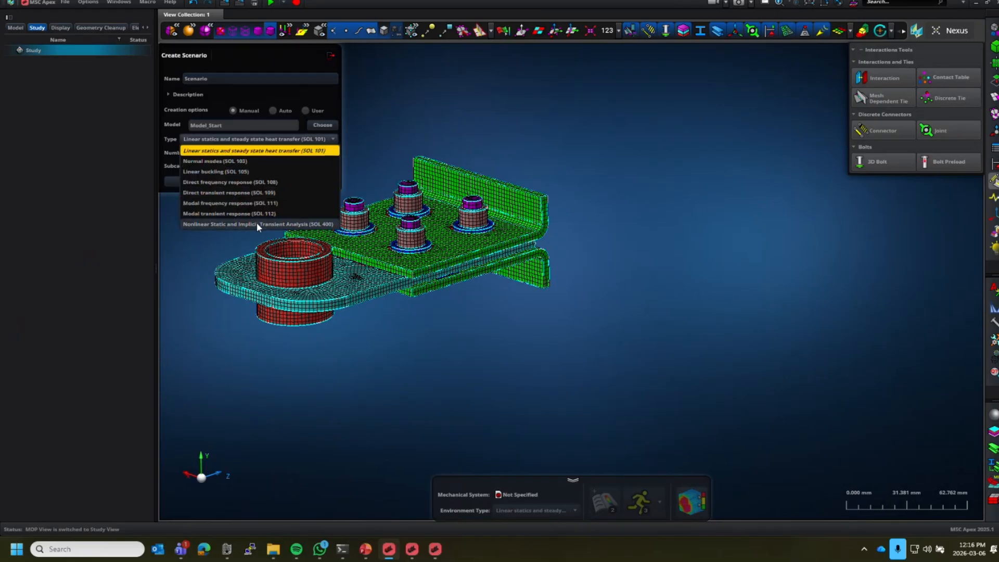
{"action": "left_click", "coordinate": [257, 224]}
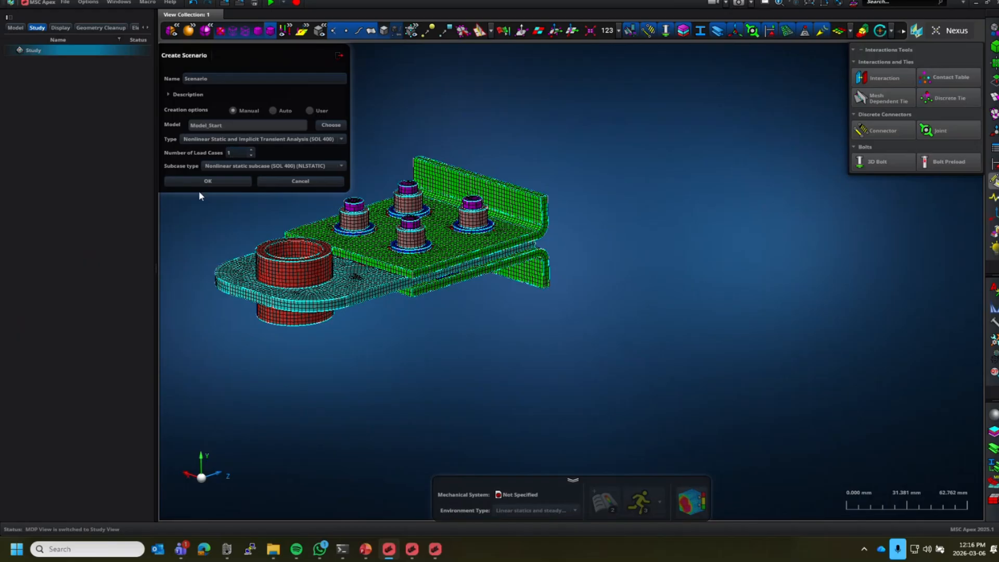
{"action": "left_click", "coordinate": [224, 183]}
Add two nonlinear static steps (NLSTATIC) to Load Case 1.
{"action": "left_click", "coordinate": [107, 197]}
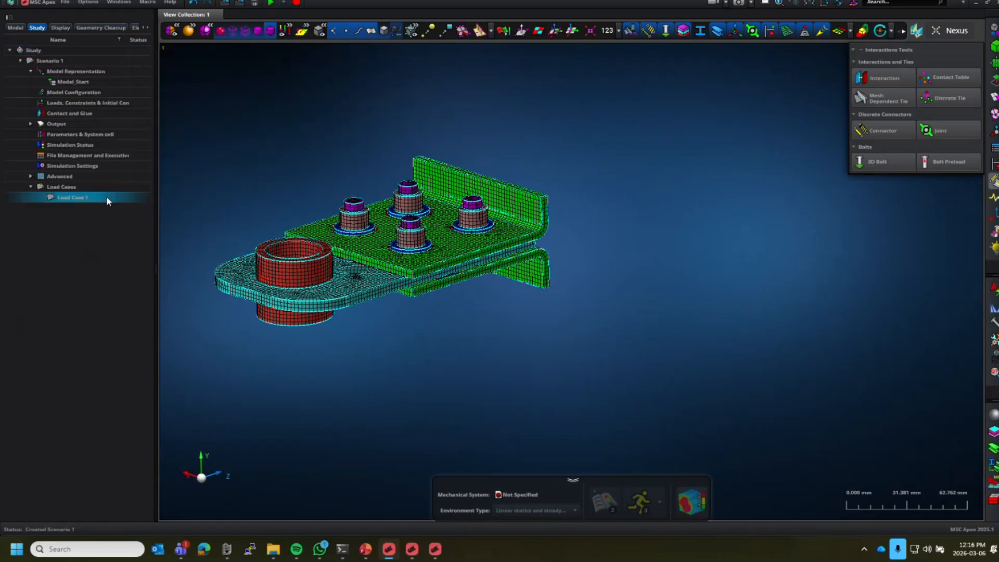
{"action": "right_click", "coordinate": [73, 198]}
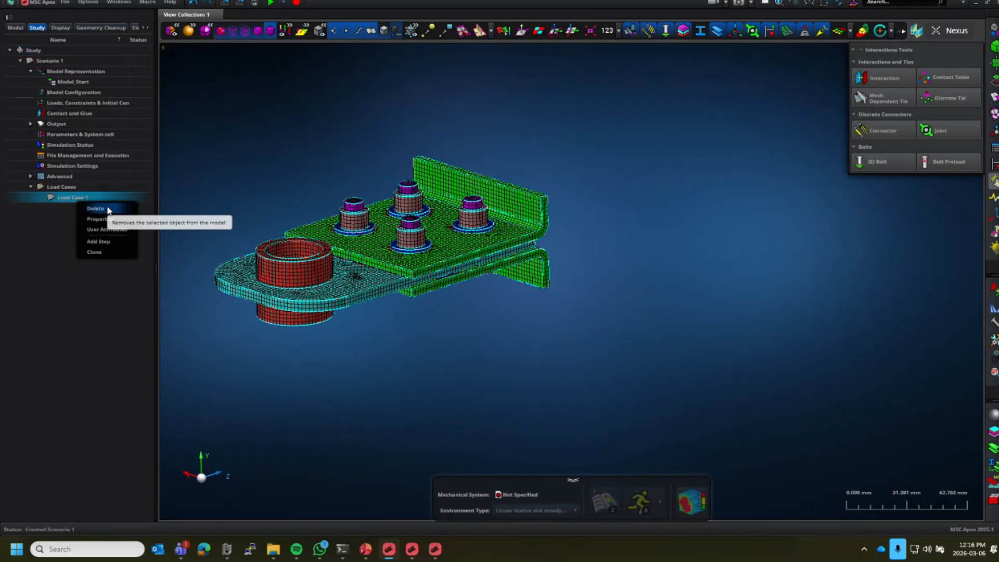
{"action": "left_click", "coordinate": [108, 242]}
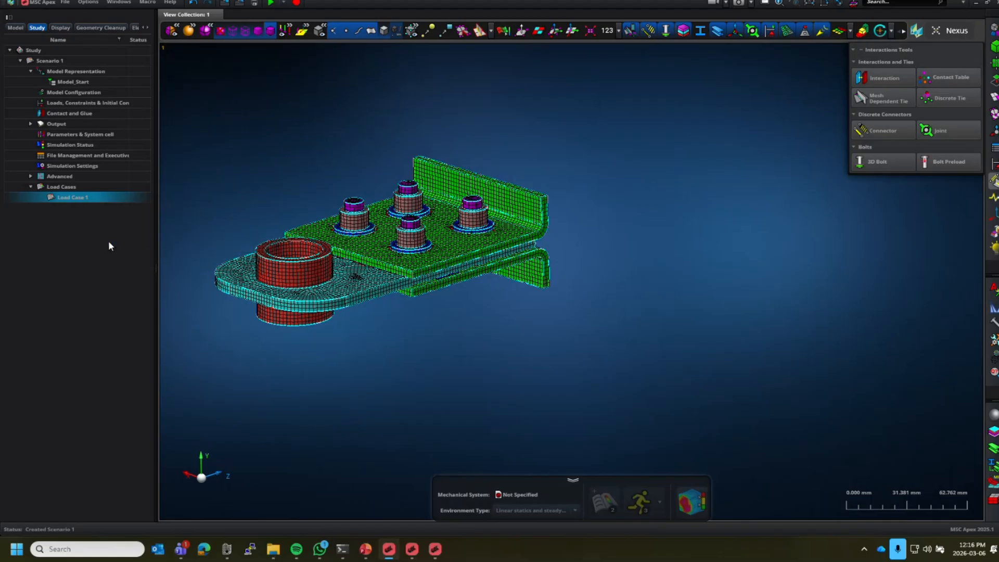
{"action": "left_click", "coordinate": [236, 121]}
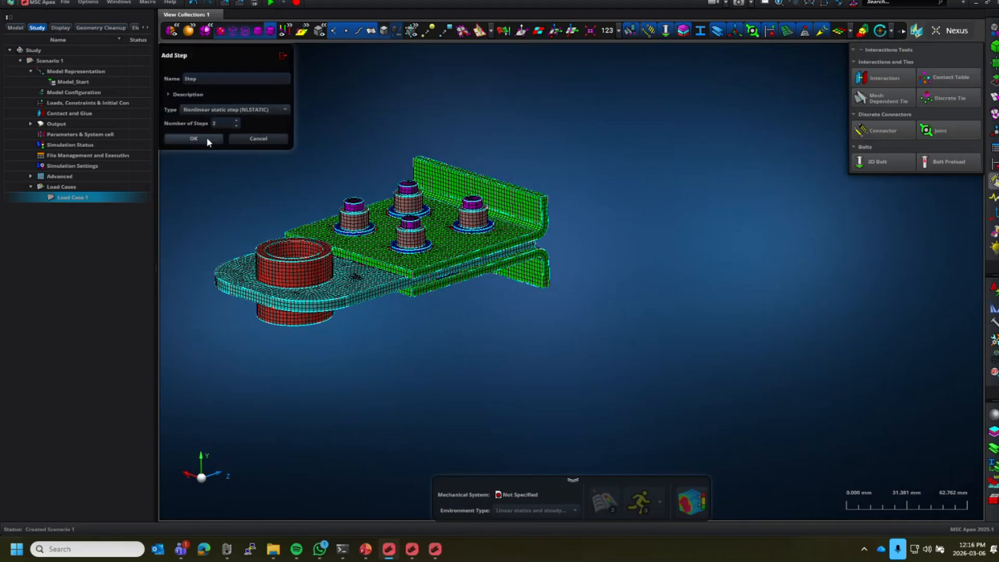
{"action": "left_click", "coordinate": [206, 138]}
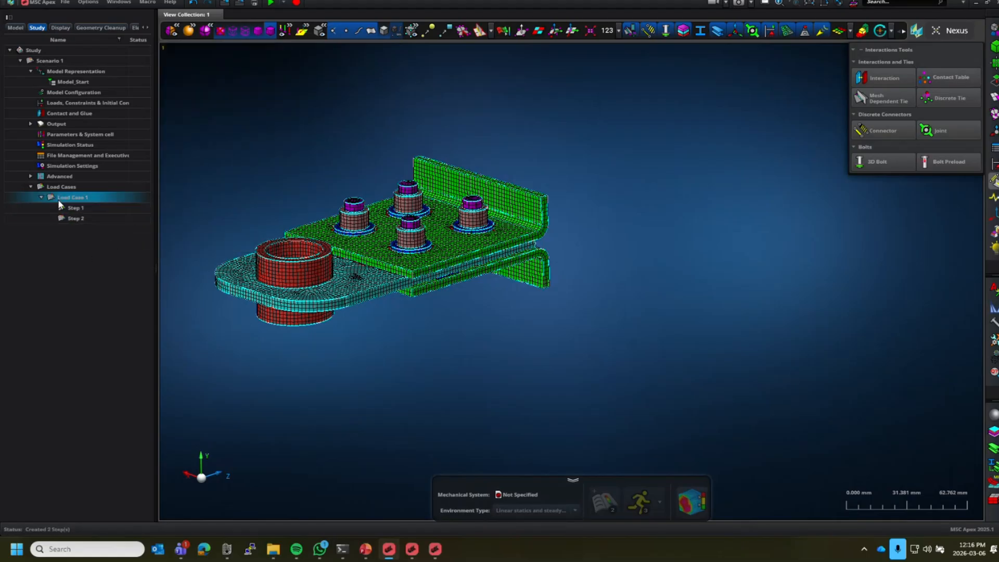
Rename Step 1 of Load Case 1 as Bolt Preload and Step 2 as Actual Load.
{"action": "left_click", "coordinate": [83, 219]}
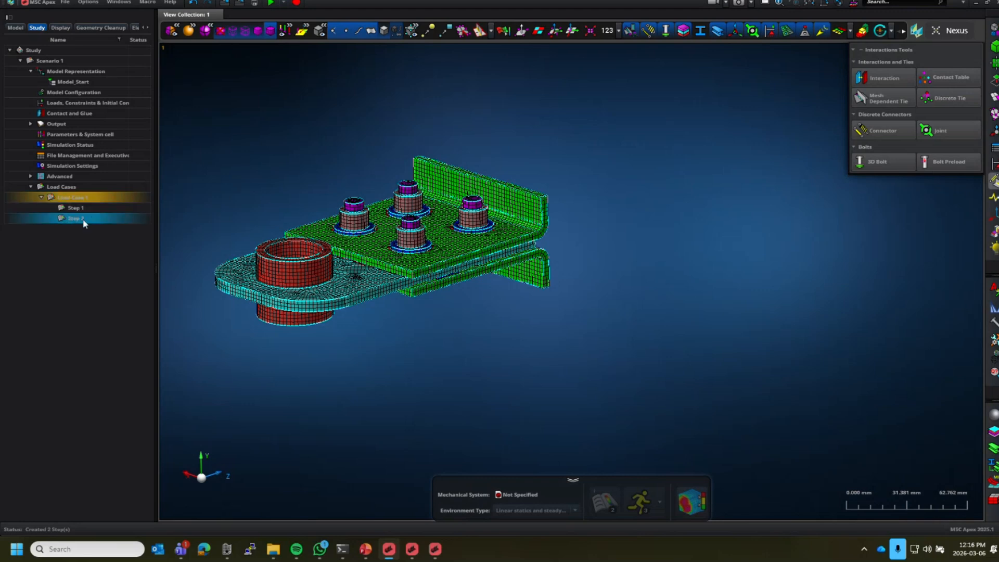
{"action": "left_click", "coordinate": [77, 209]}
{"action": "left_click", "coordinate": [77, 209]}
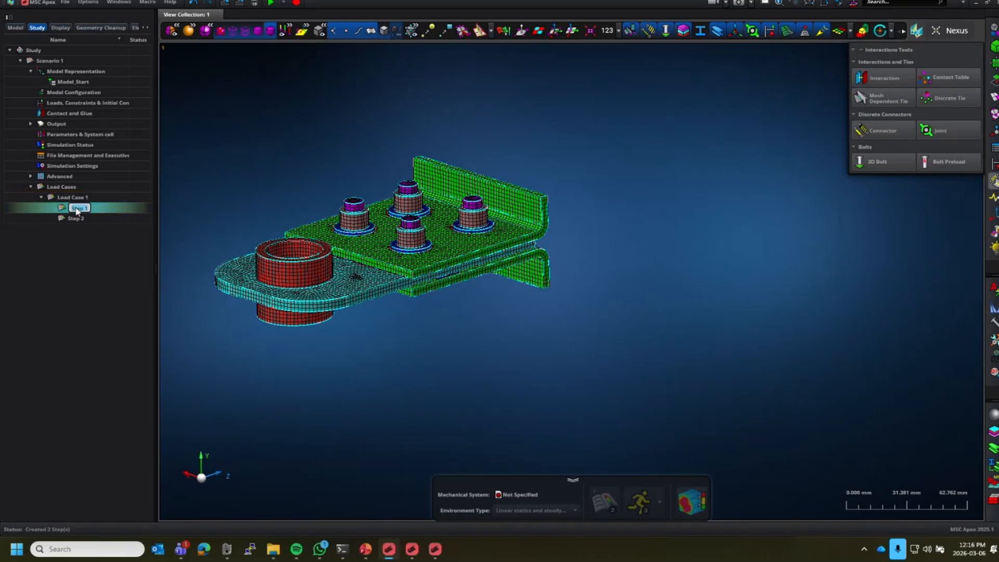
{"action": "type", "text": "Preload"}
{"action": "type", "text": "Bolt"}
{"action": "key", "text": "Return"}
{"action": "double_click", "coordinate": [87, 217]}
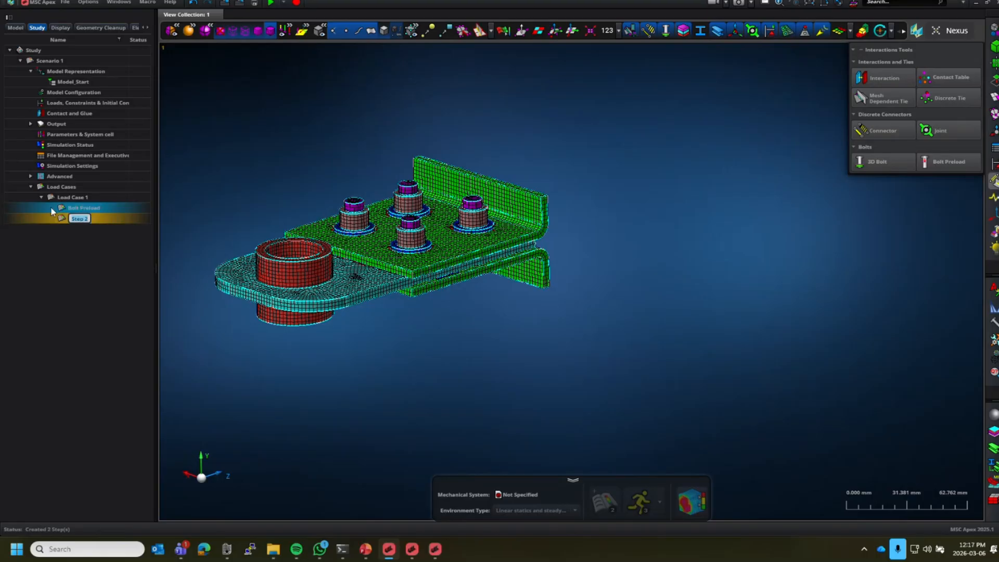
{"action": "type", "text": "Actual Load"}
{"action": "key", "text": "Return"}
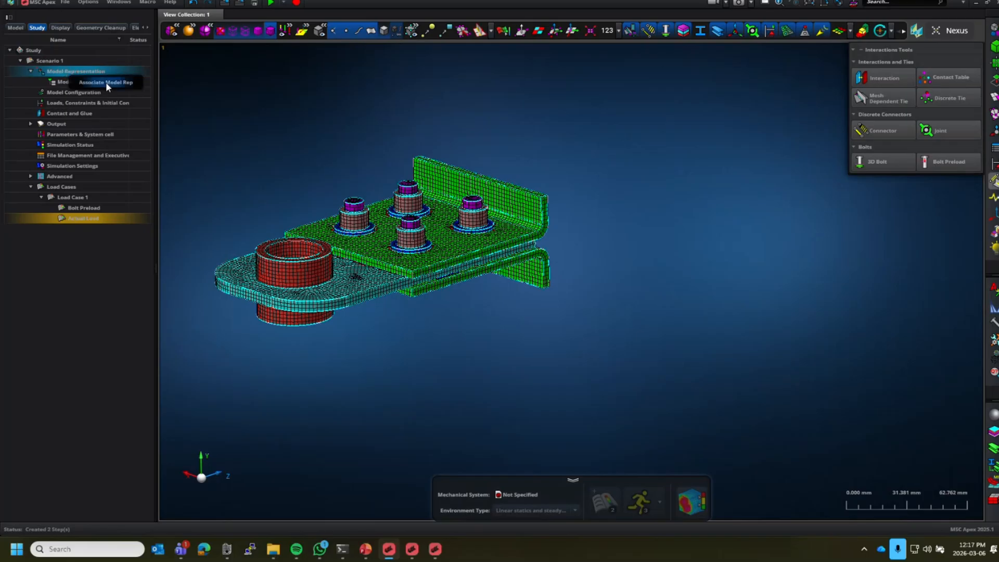
Examine the model representation choices for Scenario 1, including Model_Start, without applying a change.
{"action": "double_click", "coordinate": [106, 83]}
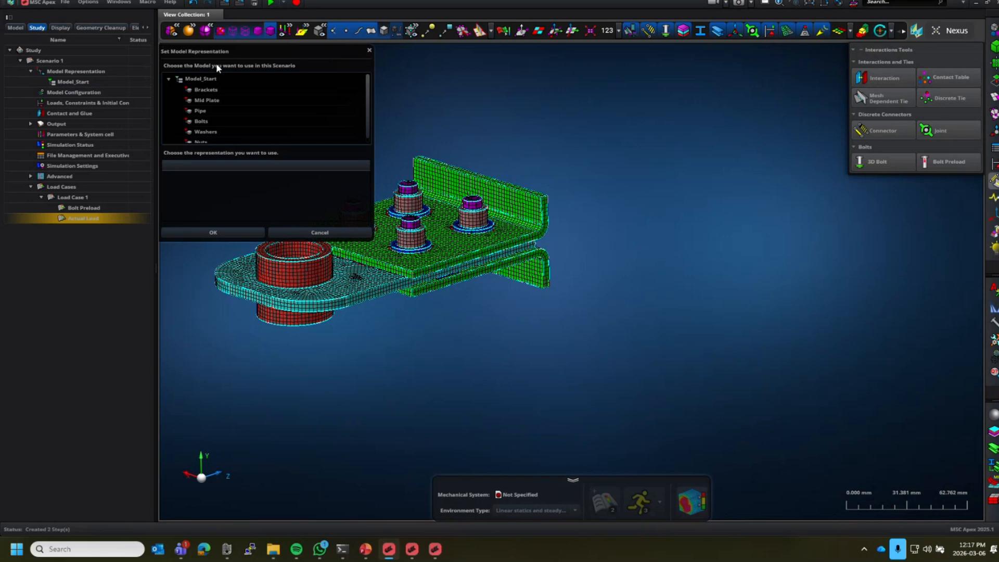
{"action": "left_click", "coordinate": [203, 79]}
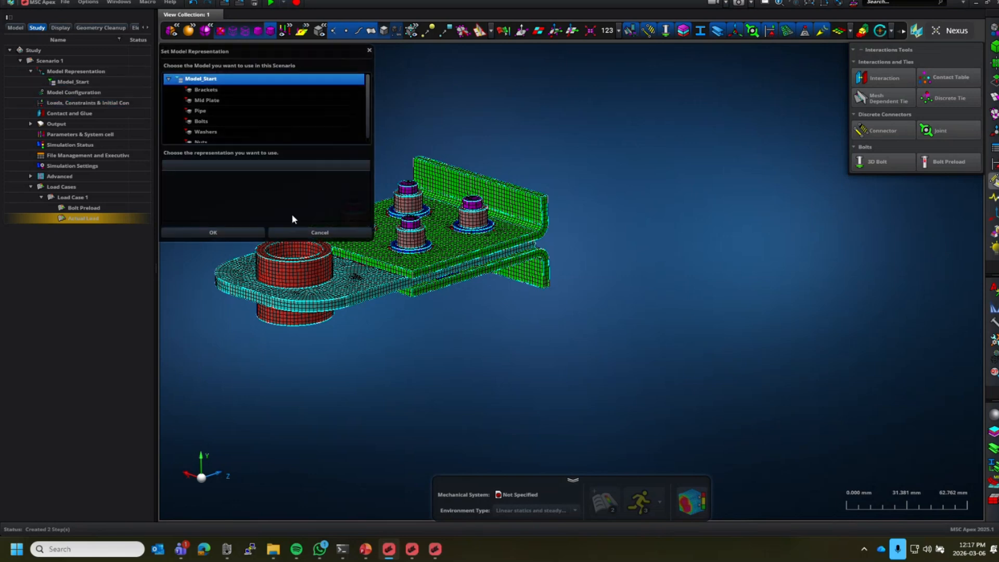
{"action": "left_click", "coordinate": [338, 233]}
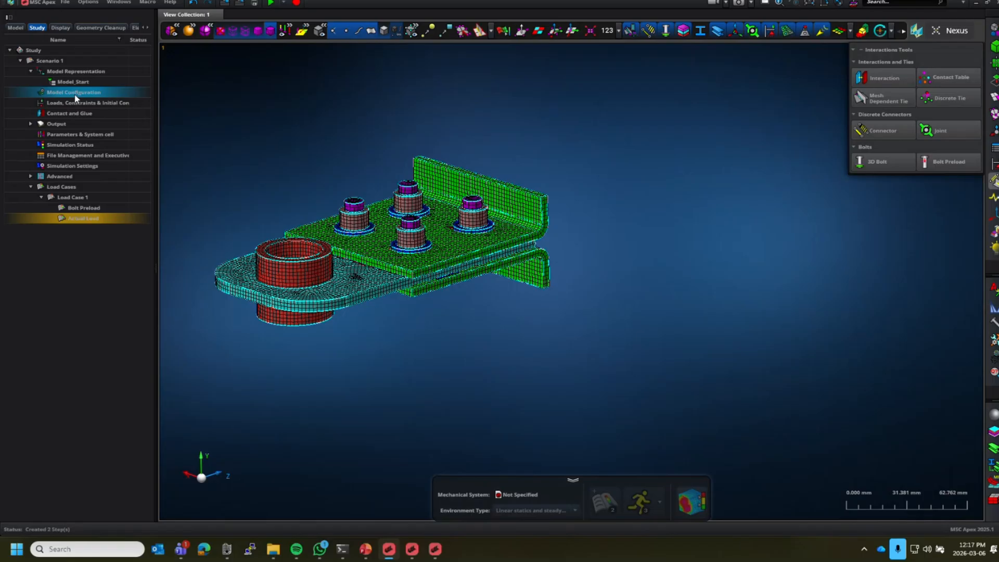
Examine the loads, constraints and initial condition options for Scenario 1, Load Case 1, and the Bolt Preload and Actual Load steps.
{"action": "double_click", "coordinate": [67, 102]}
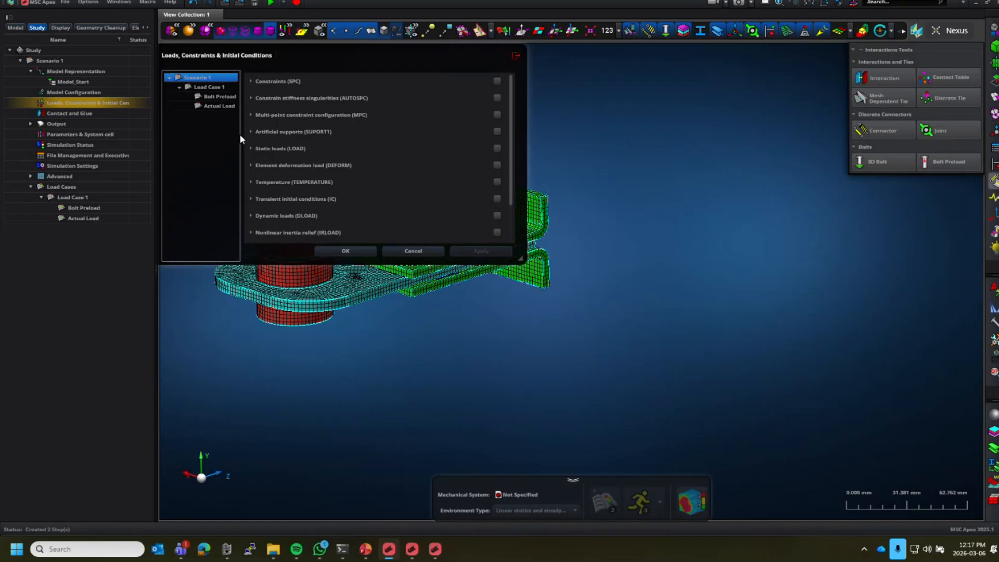
{"action": "left_click", "coordinate": [250, 80]}
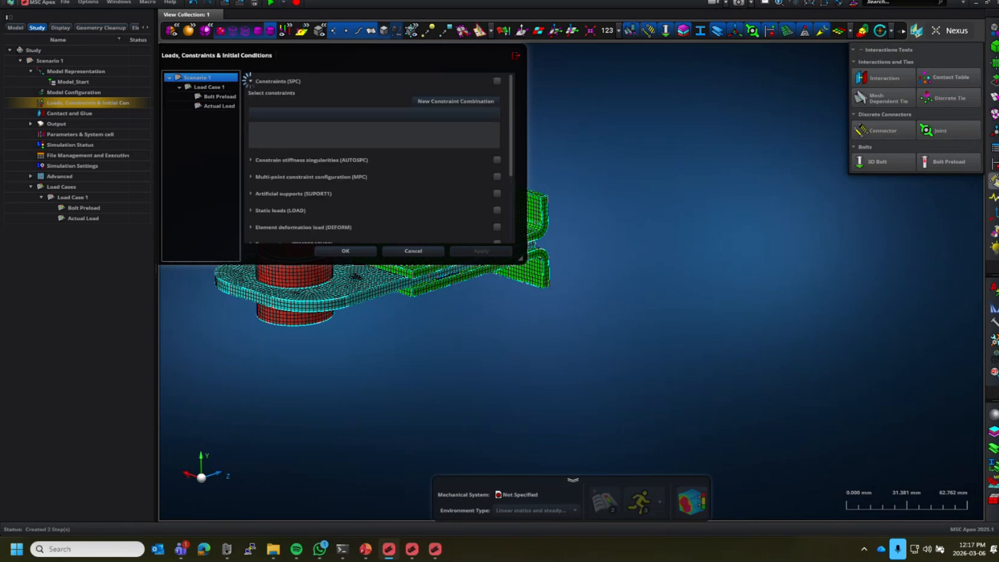
{"action": "left_click", "coordinate": [251, 82]}
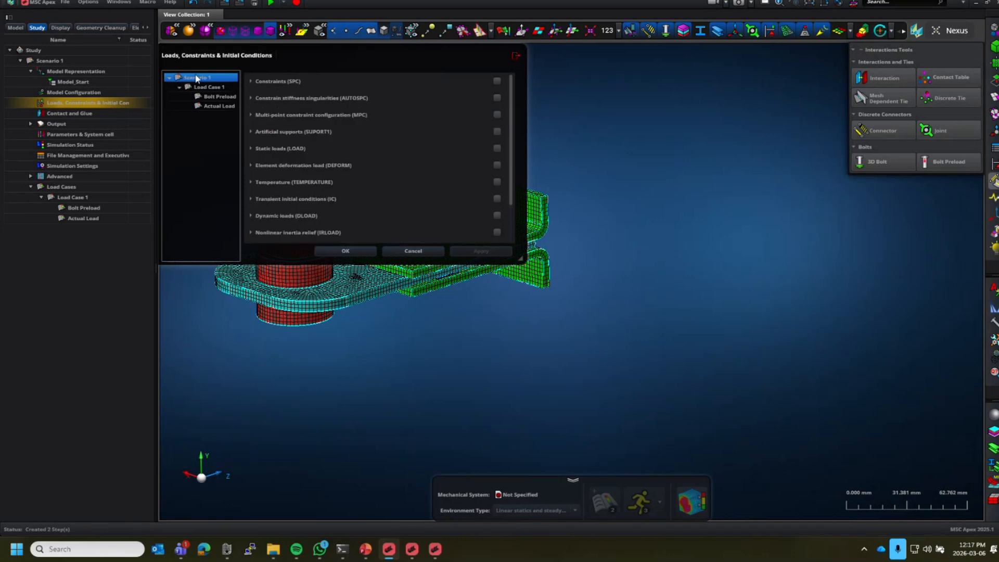
{"action": "left_click", "coordinate": [218, 89]}
{"action": "left_click", "coordinate": [228, 98]}
{"action": "left_click", "coordinate": [228, 108]}
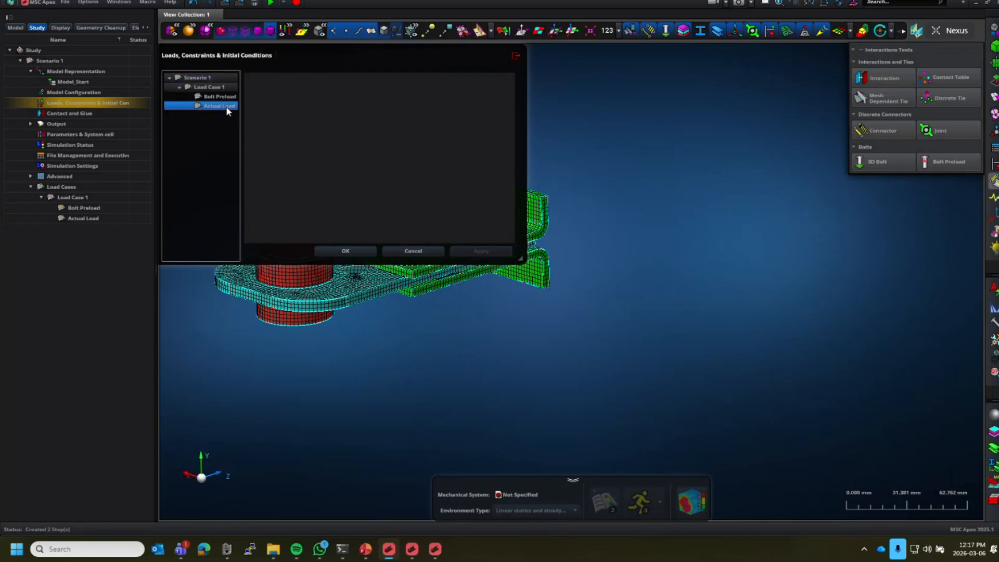
{"action": "left_click", "coordinate": [206, 79]}
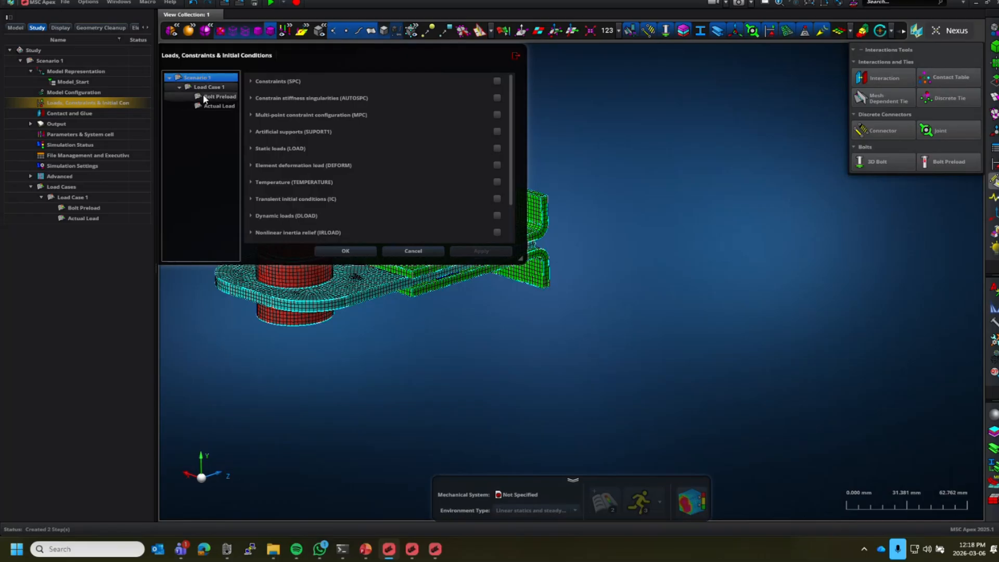
{"action": "left_click", "coordinate": [204, 86]}
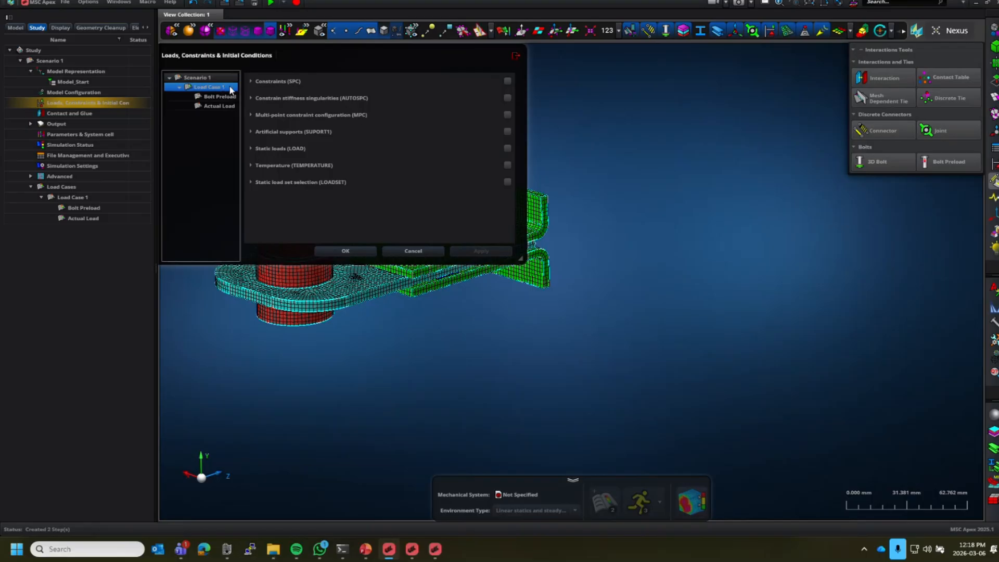
{"action": "left_click", "coordinate": [219, 97]}
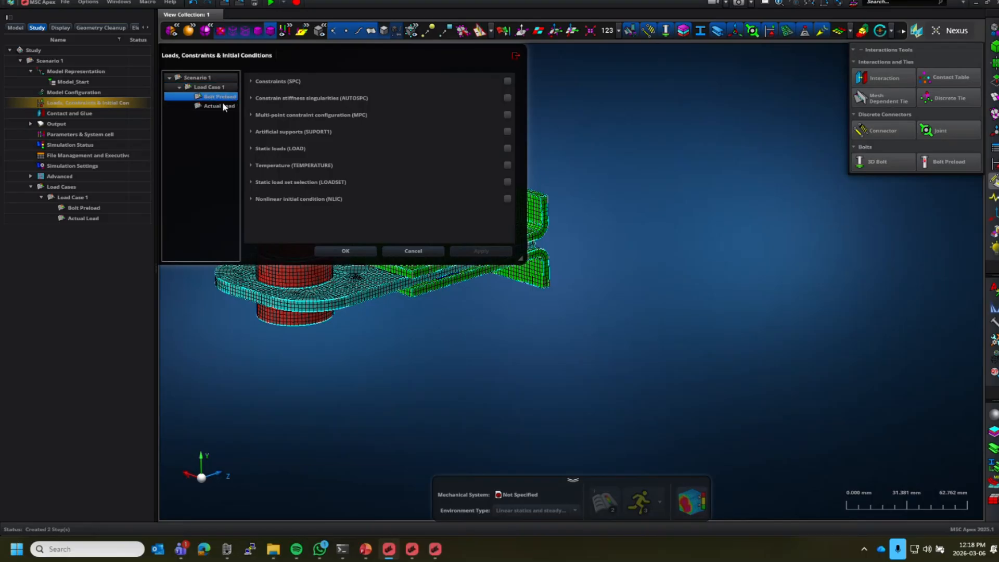
{"action": "left_click", "coordinate": [222, 106]}
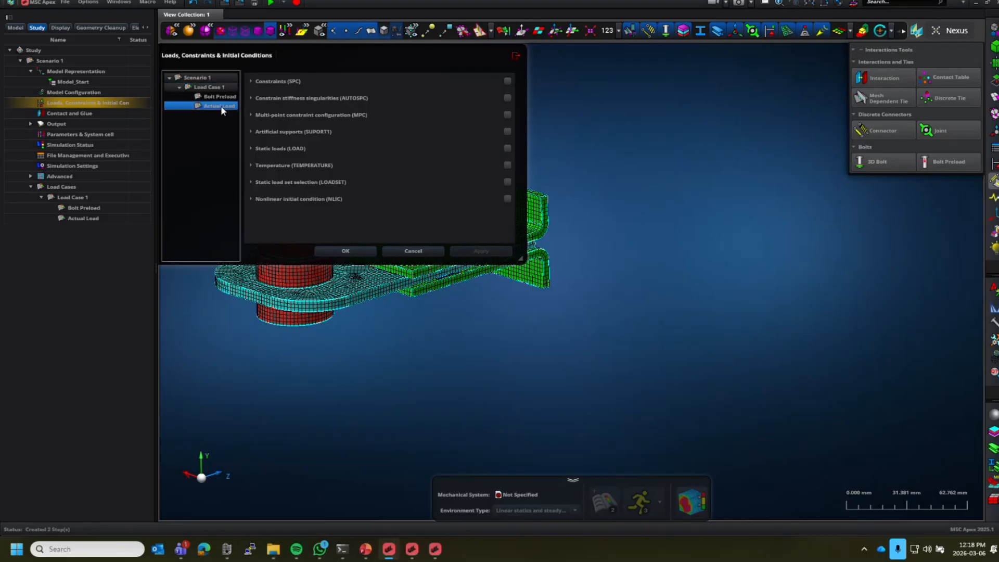
{"action": "left_click", "coordinate": [202, 77]}
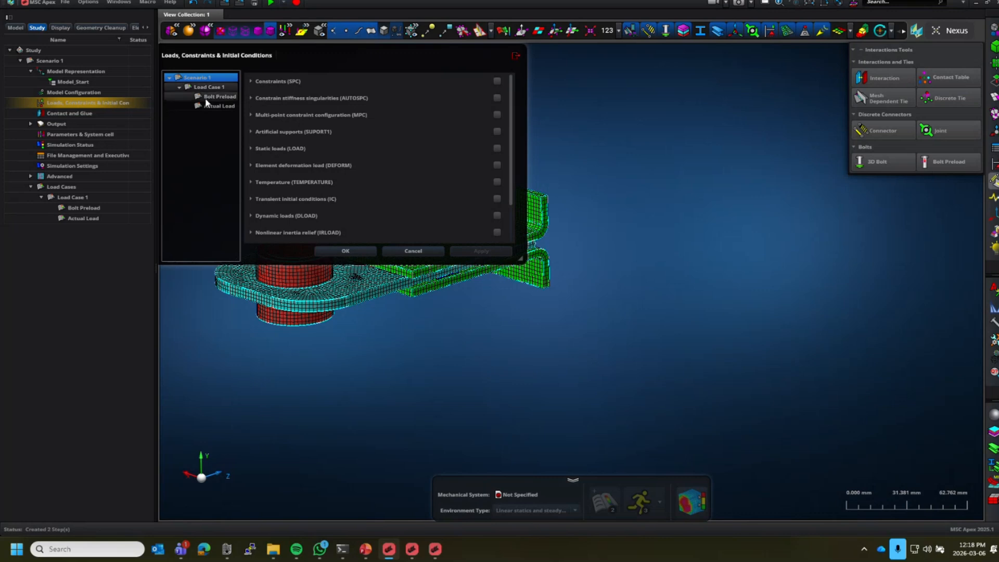
{"action": "left_click", "coordinate": [223, 97]}
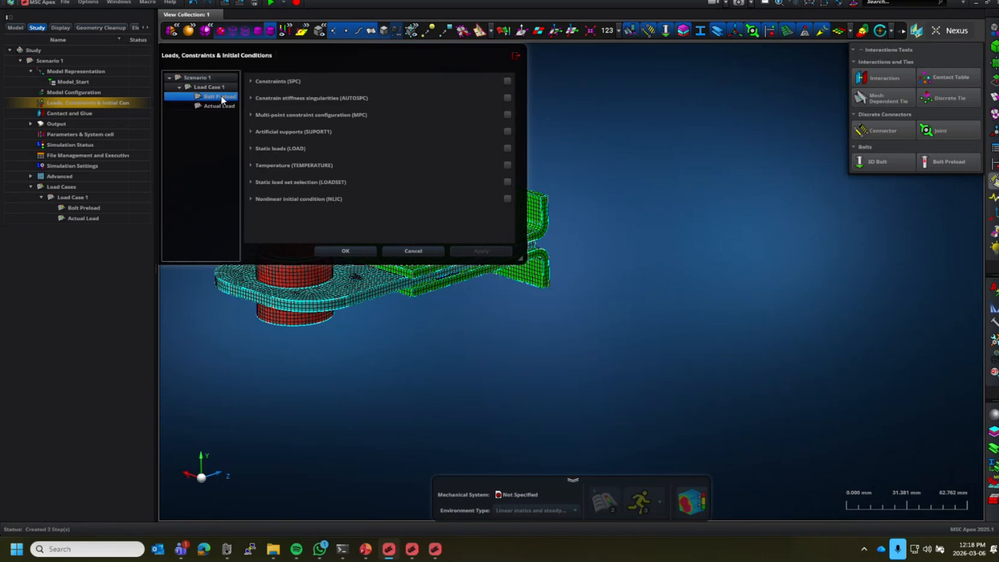
Assign the Constraints_1 single point constraint combination (SPCADD) to the Bolt Preload step.
{"action": "left_click", "coordinate": [251, 82]}
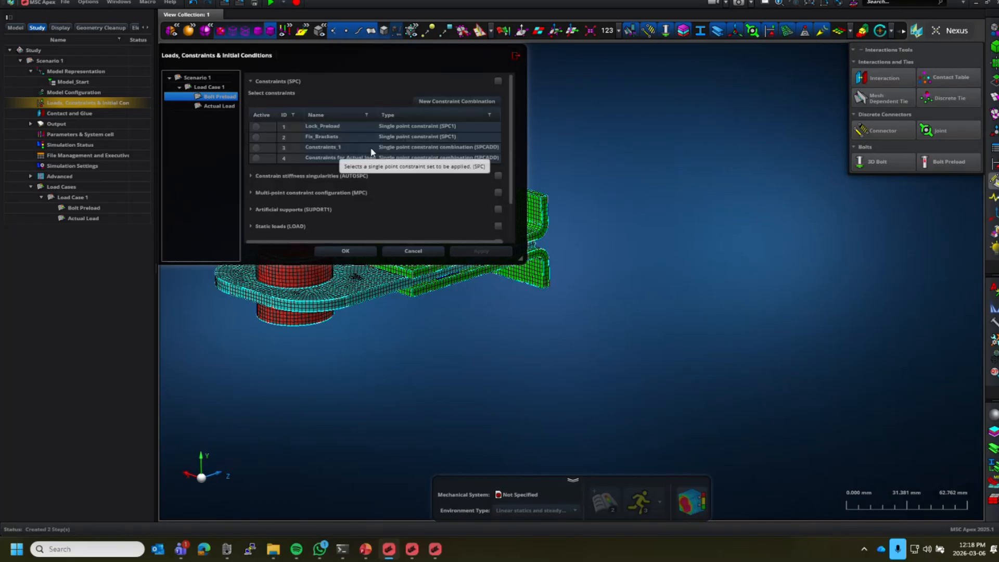
{"action": "left_click", "coordinate": [257, 147]}
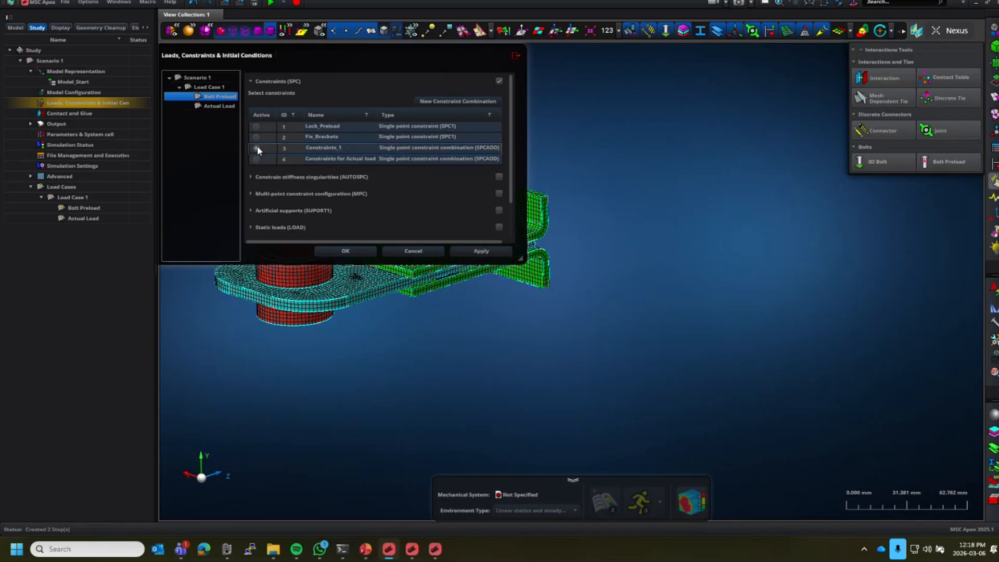
{"action": "left_click", "coordinate": [483, 251]}
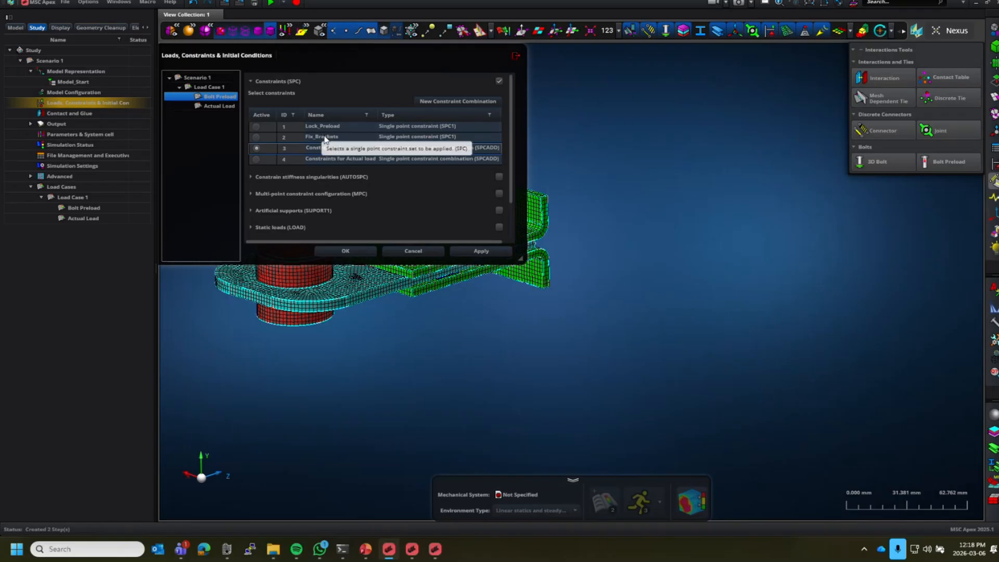
{"action": "left_click", "coordinate": [488, 250]}
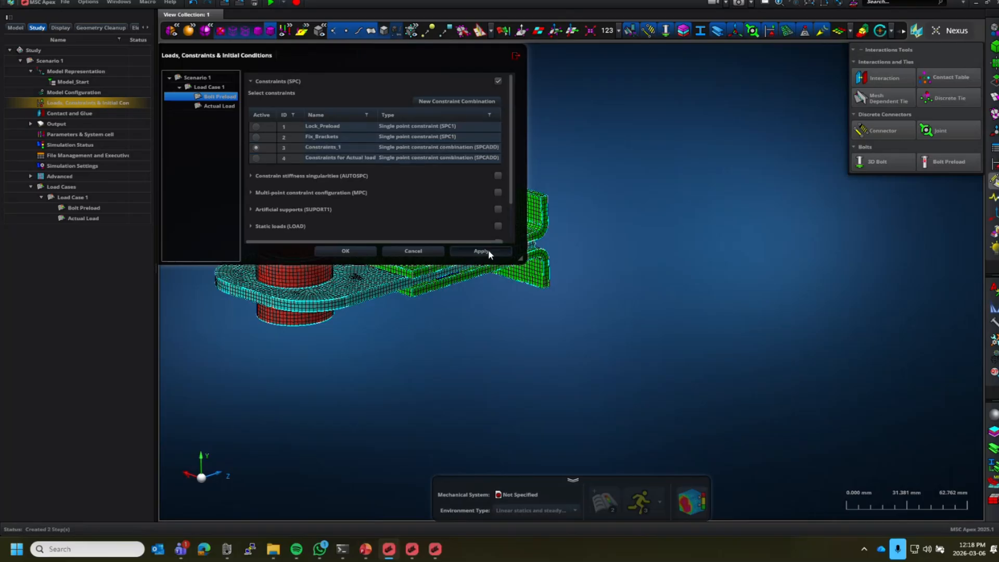
Assign the Constraints for Actual load combination (SPCADD) to the Actual Load step and check its member constraints.
{"action": "left_click", "coordinate": [219, 106]}
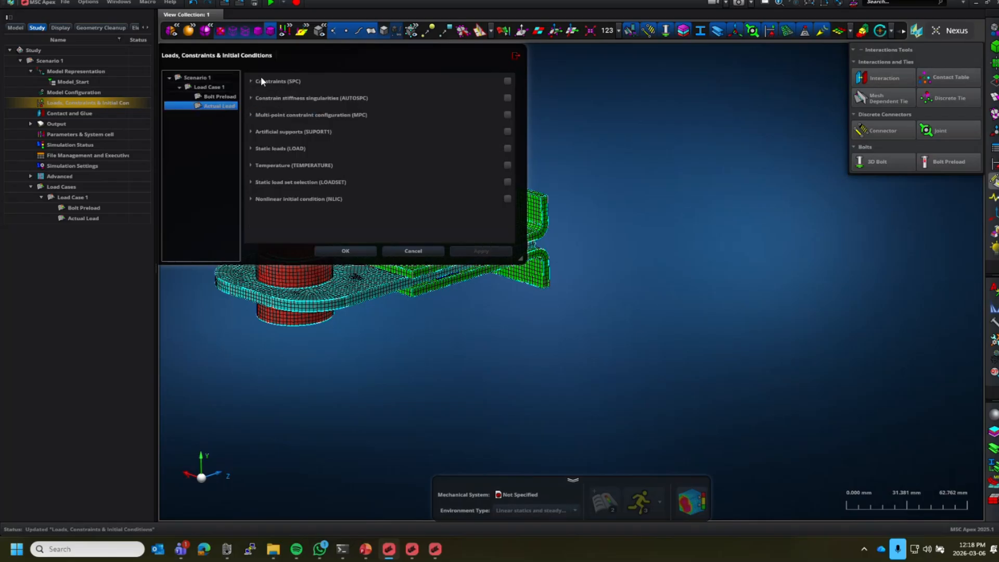
{"action": "left_click", "coordinate": [261, 79]}
{"action": "left_click", "coordinate": [256, 159]}
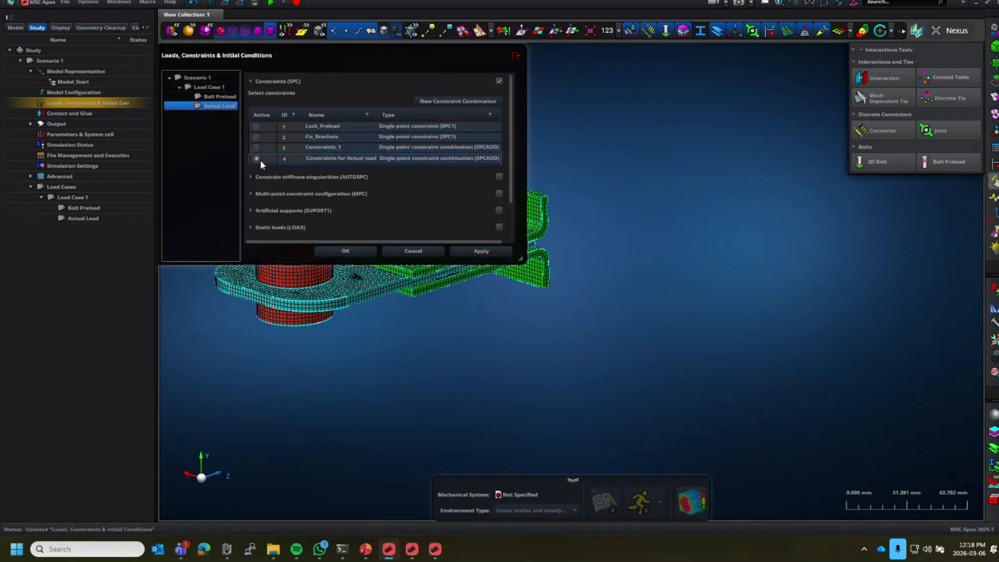
{"action": "left_click", "coordinate": [493, 251]}
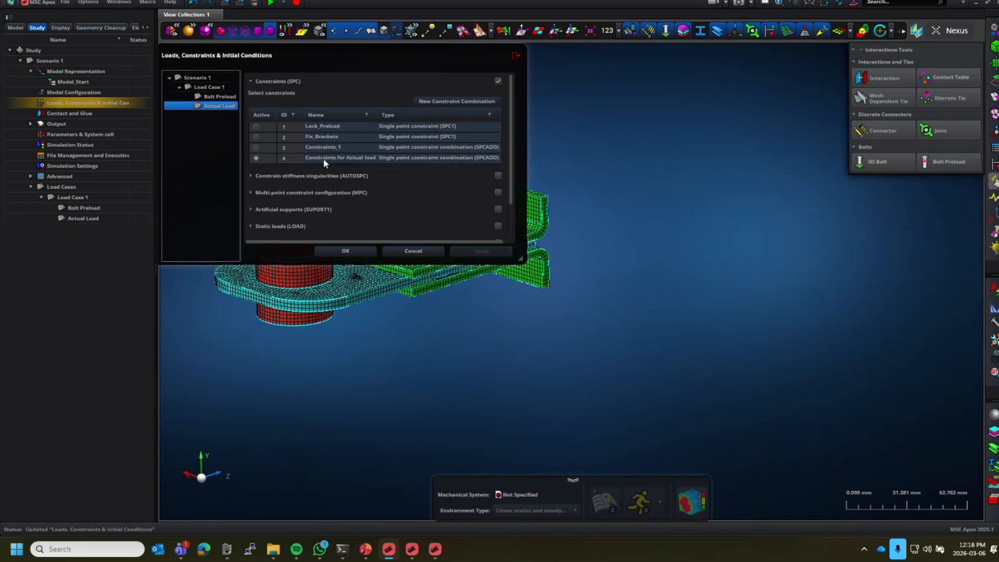
{"action": "left_click", "coordinate": [360, 160]}
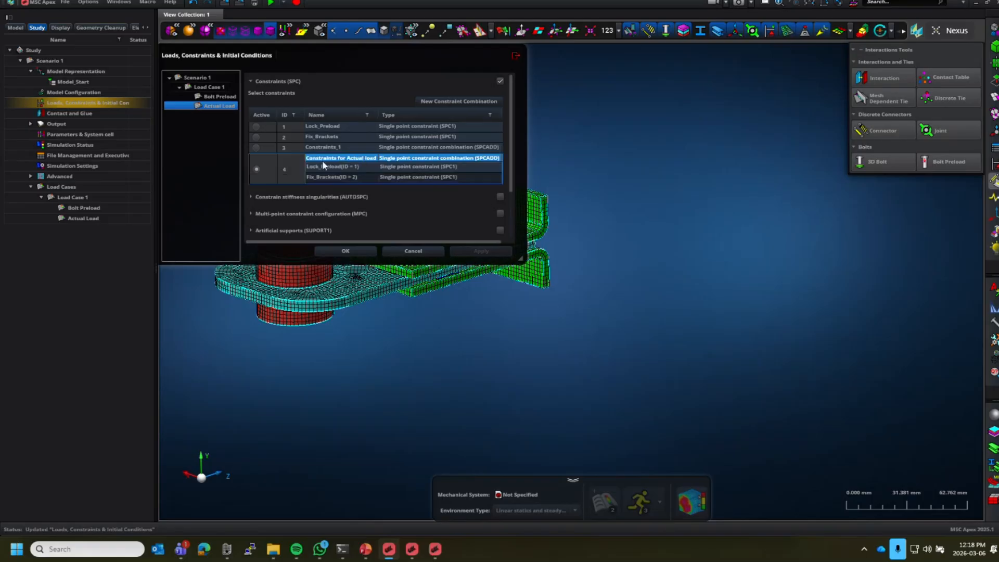
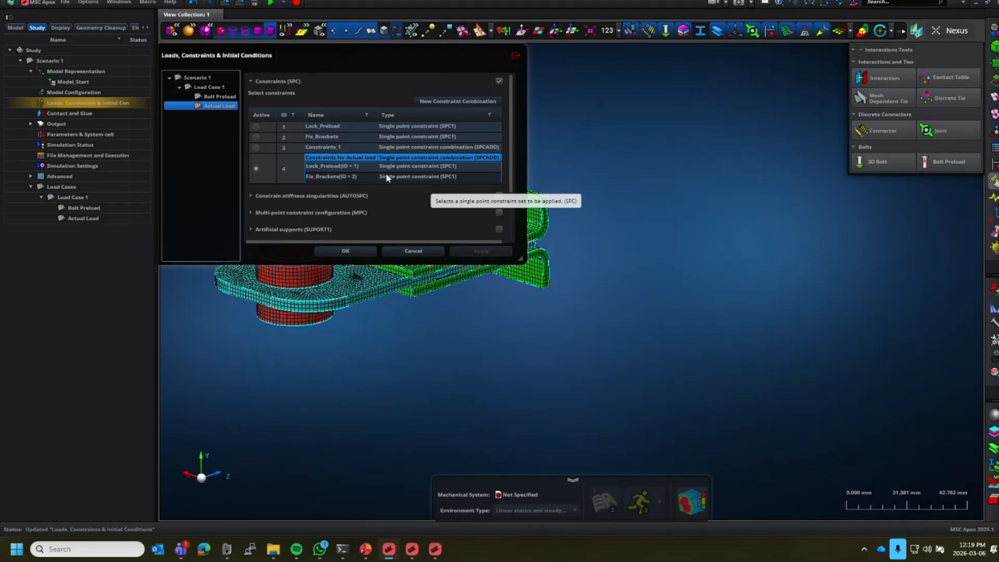
{"action": "left_click", "coordinate": [314, 161]}
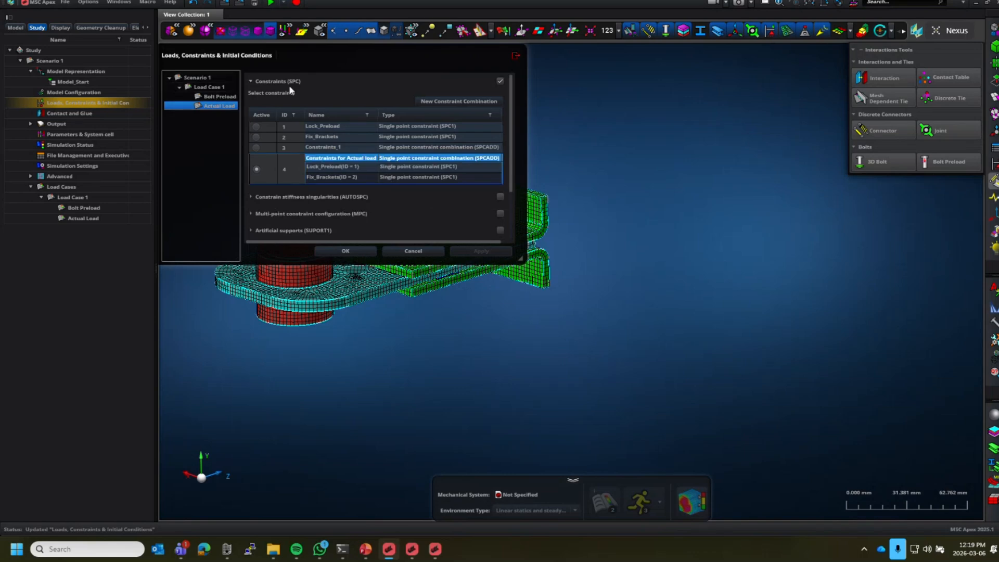
{"action": "left_click", "coordinate": [250, 82]}
Assign the Preload static load combination (LOAD) to the Bolt Preload step.
{"action": "left_click", "coordinate": [218, 96]}
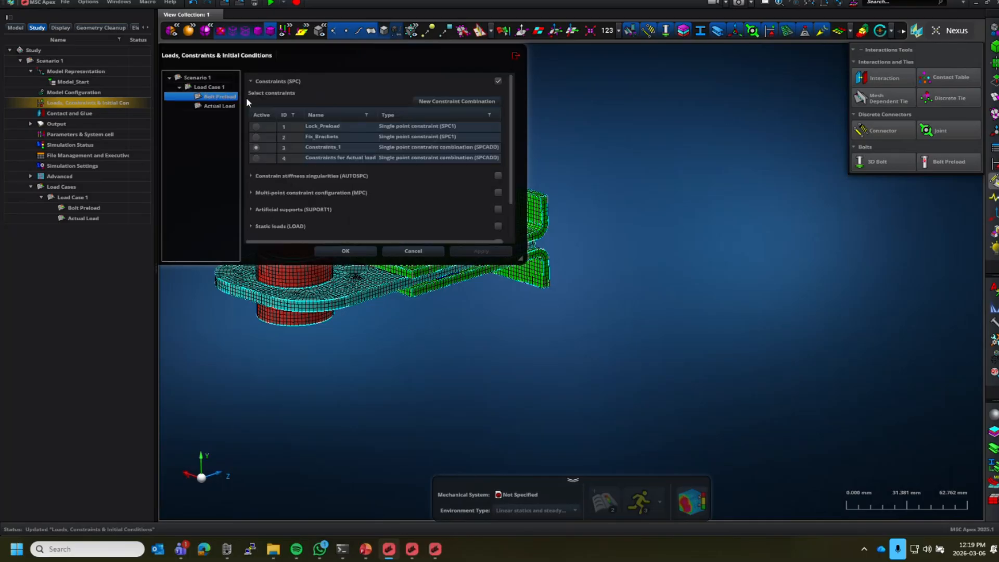
{"action": "left_click", "coordinate": [252, 80]}
{"action": "left_click", "coordinate": [250, 148]}
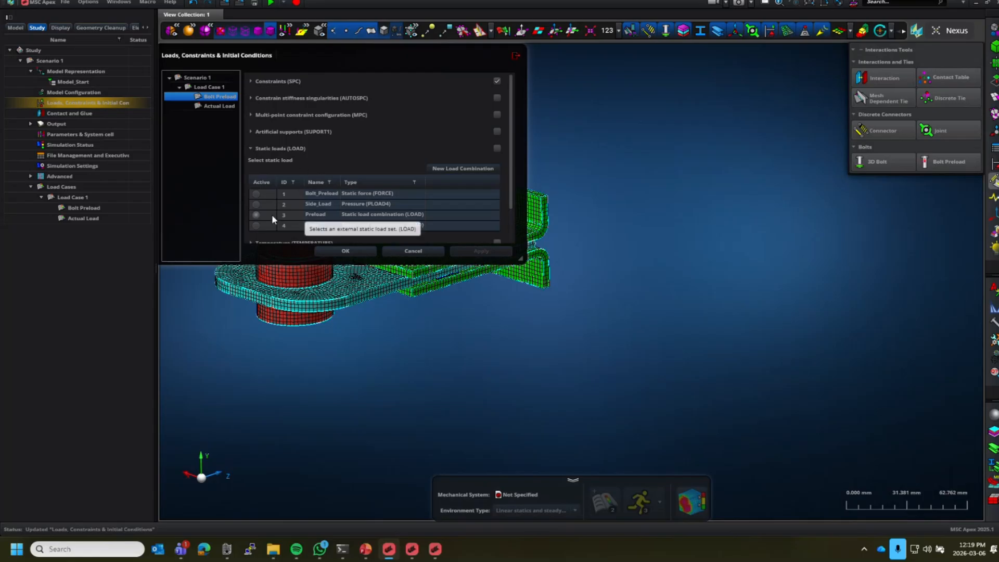
{"action": "left_click", "coordinate": [256, 215]}
{"action": "left_click", "coordinate": [490, 249]}
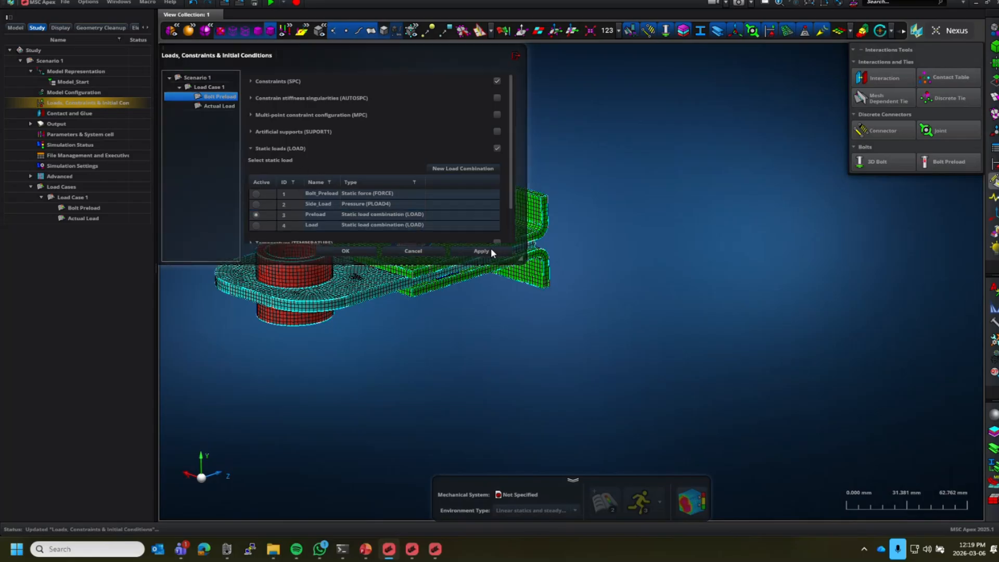
Assign the static load combination named Load to the Actual Load step and close the load and constraint settings.
{"action": "left_click", "coordinate": [210, 106]}
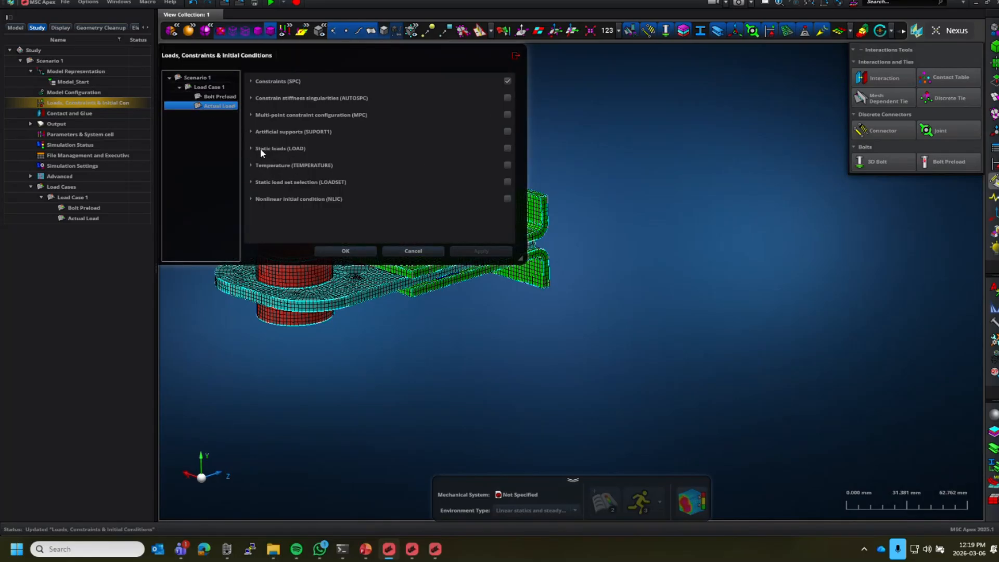
{"action": "left_click", "coordinate": [260, 148]}
{"action": "left_click", "coordinate": [257, 226]}
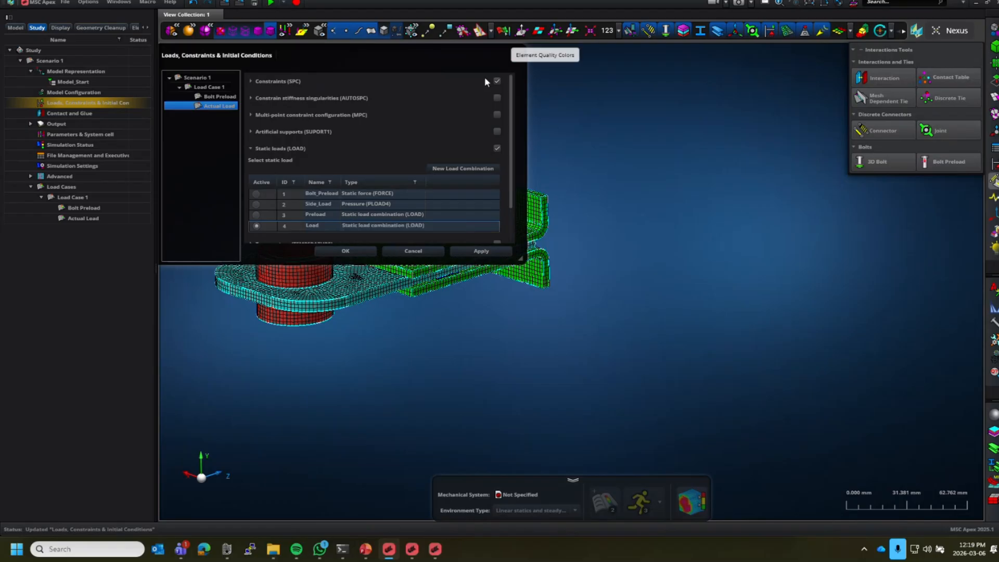
{"action": "left_click", "coordinate": [487, 251]}
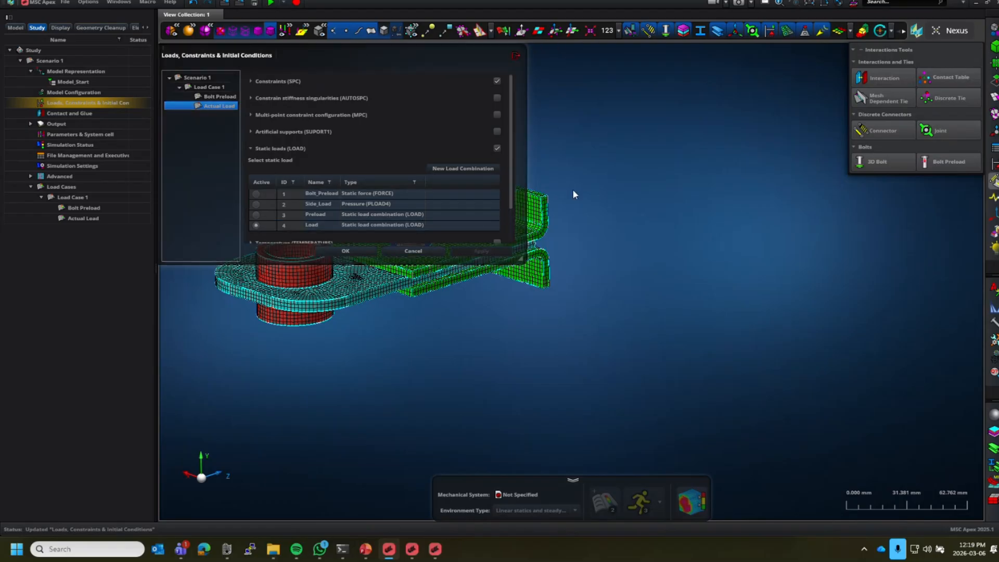
{"action": "left_click", "coordinate": [515, 56]}
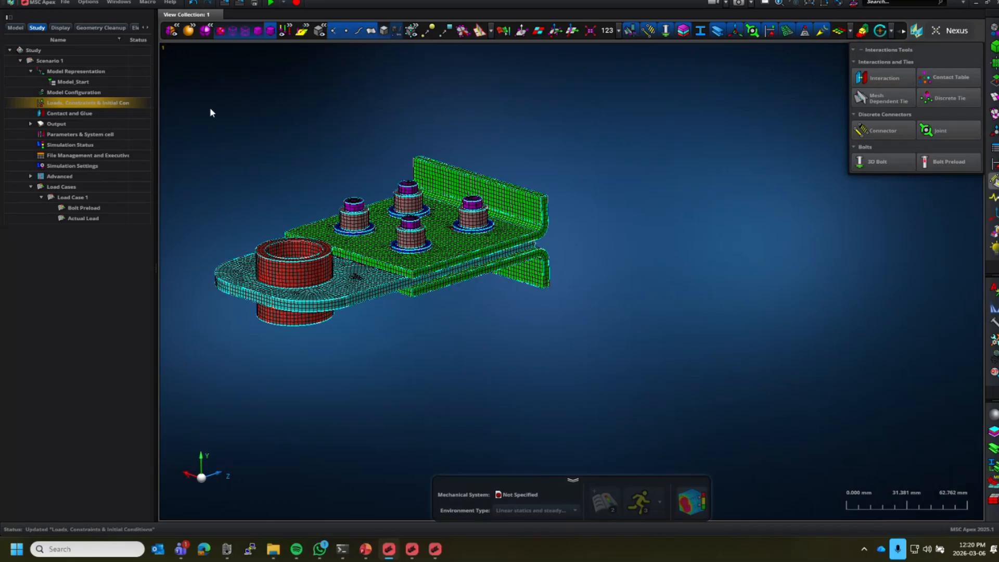
{"action": "left_click", "coordinate": [86, 113]}
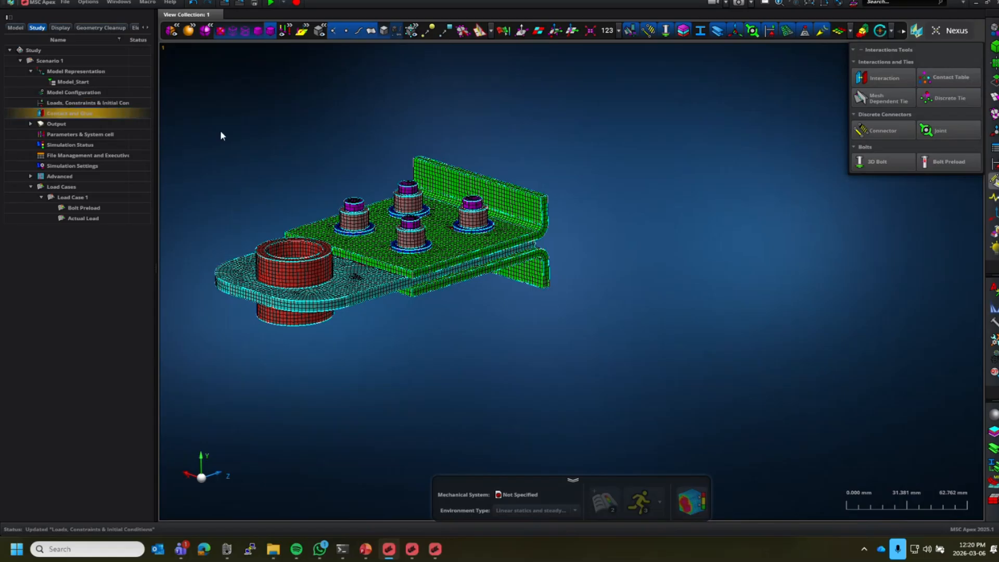
{"action": "left_click", "coordinate": [100, 104]}
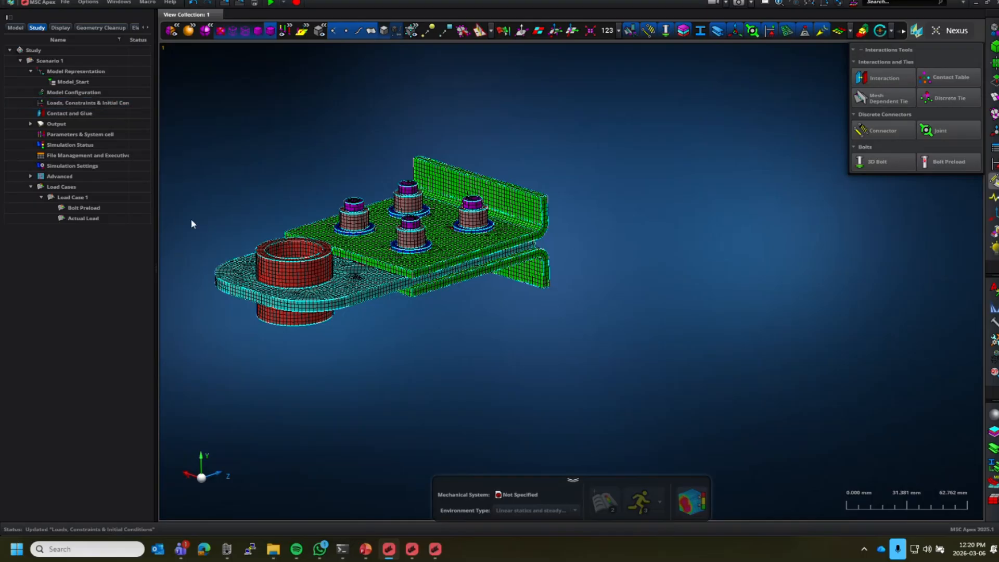
Set the bulk data echo (ECHO) sorting option to None (NONE) in Scenario 1's output control.
{"action": "left_click", "coordinate": [31, 124]}
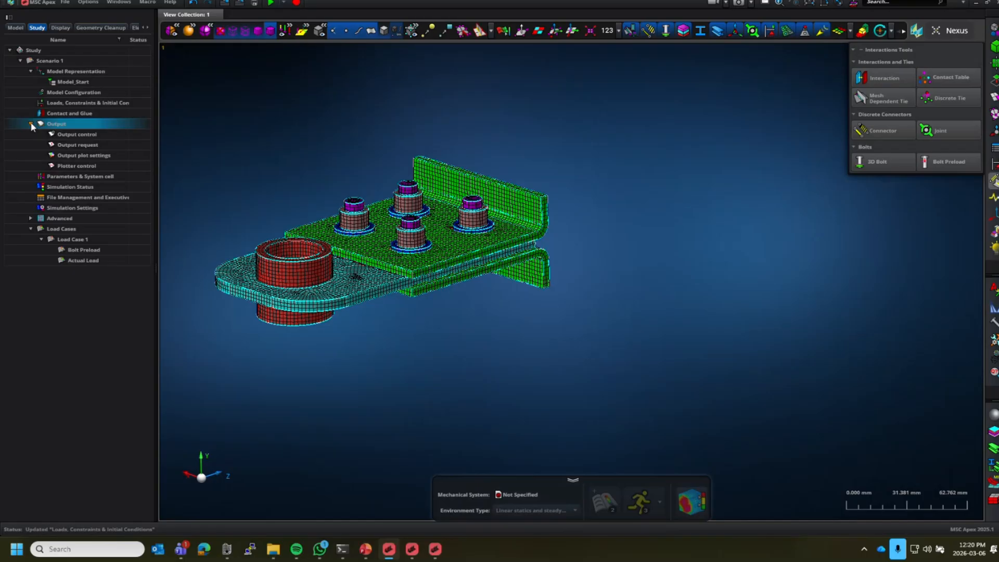
{"action": "left_click", "coordinate": [127, 136]}
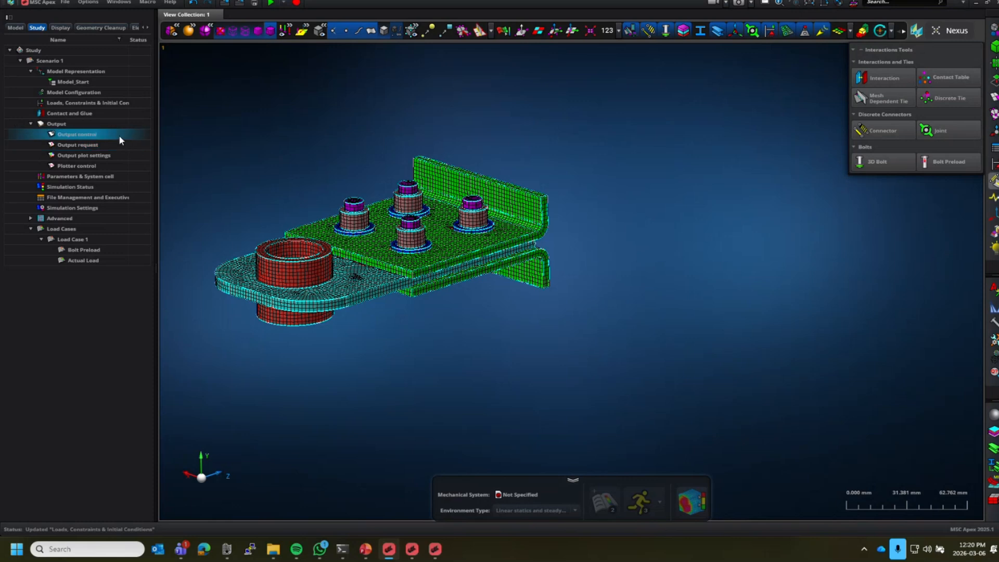
{"action": "left_click", "coordinate": [61, 123]}
{"action": "double_click", "coordinate": [73, 136]}
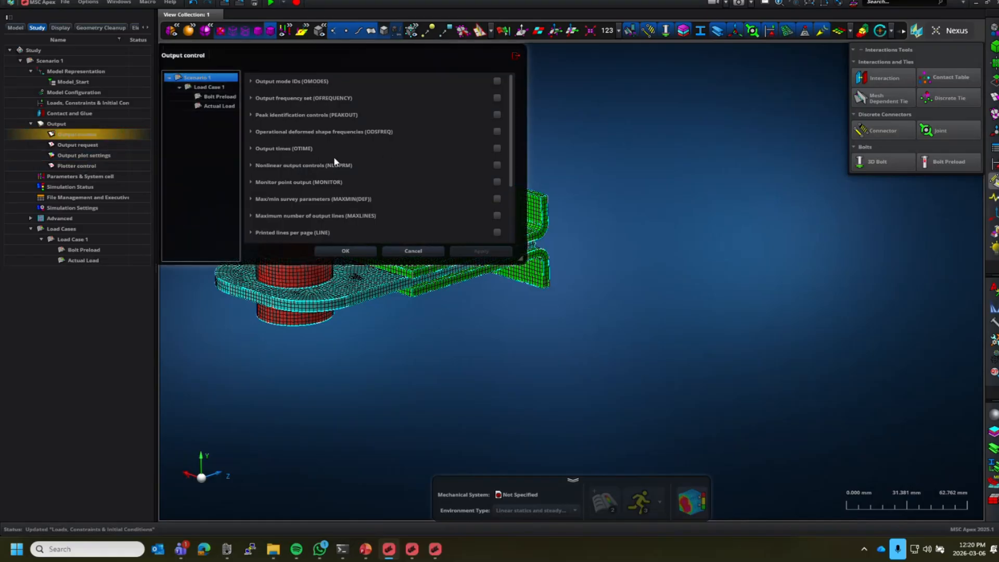
{"action": "scroll", "coordinate": [364, 195], "scroll_direction": "down", "scroll_amount": 1}
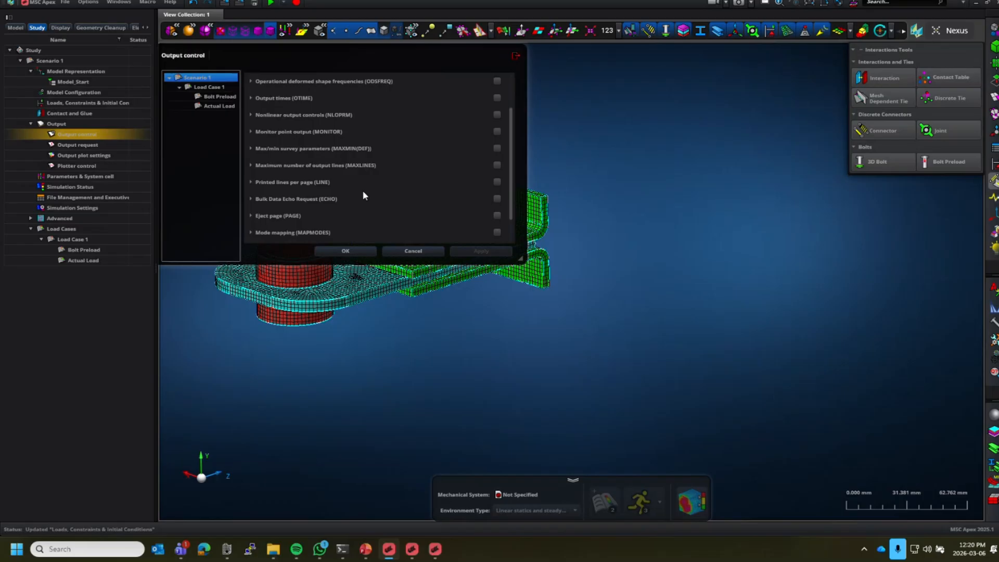
{"action": "left_click", "coordinate": [269, 198]}
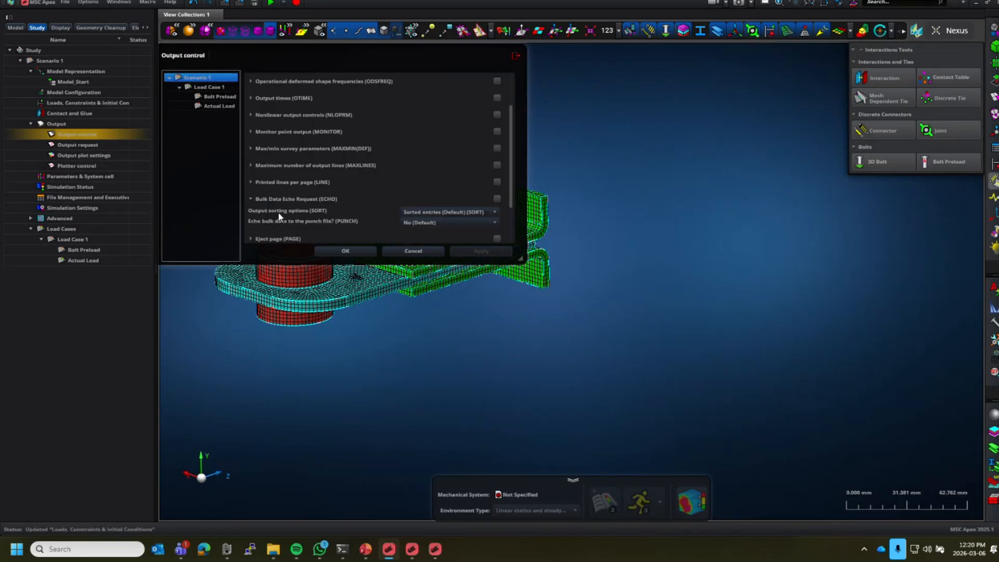
{"action": "left_click", "coordinate": [471, 217]}
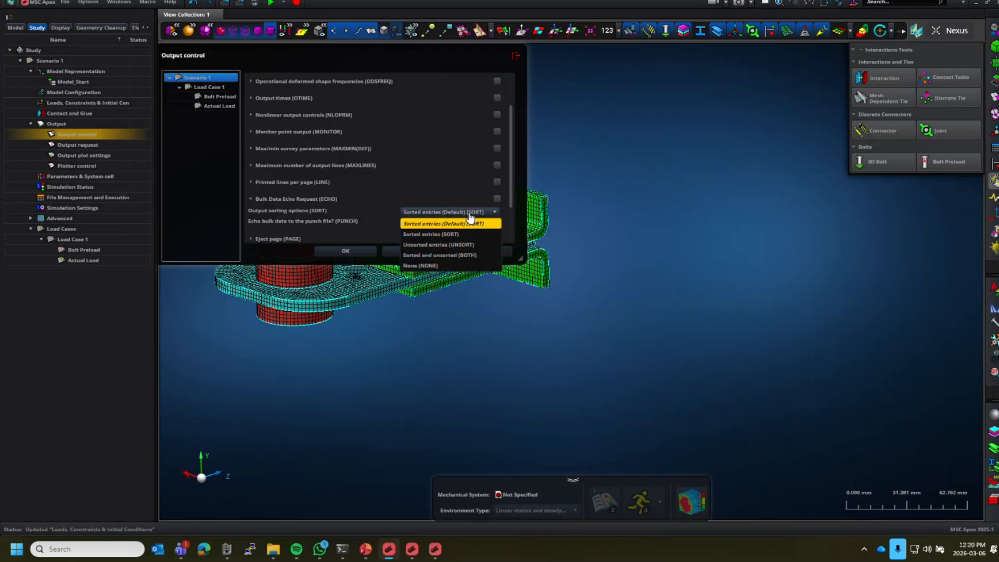
{"action": "left_click", "coordinate": [426, 266]}
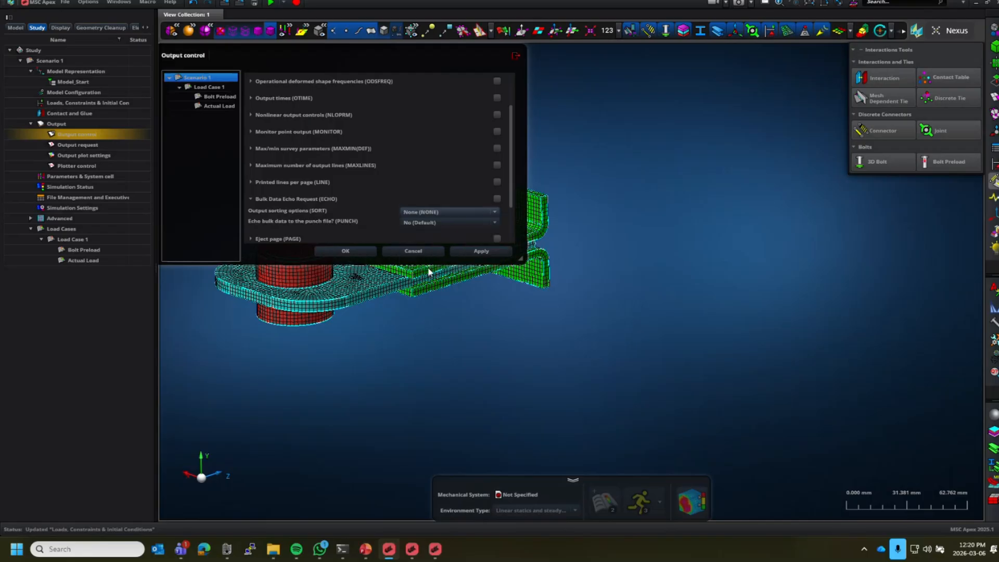
{"action": "left_click", "coordinate": [491, 250]}
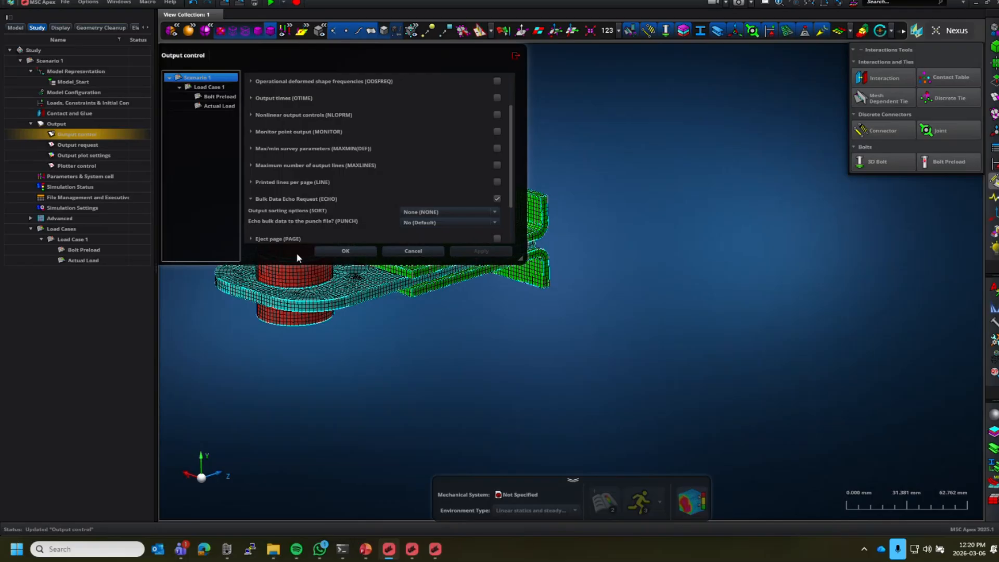
{"action": "left_click", "coordinate": [354, 251]}
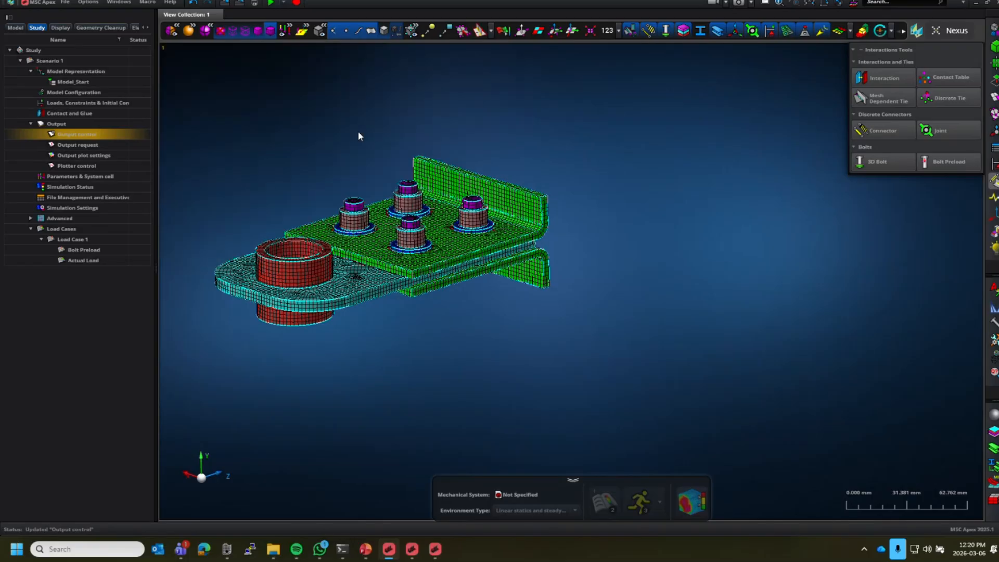
Add Contact Output (BOUTPUT) to Scenario 1's output requests with PLOT as its output target.
{"action": "double_click", "coordinate": [80, 150]}
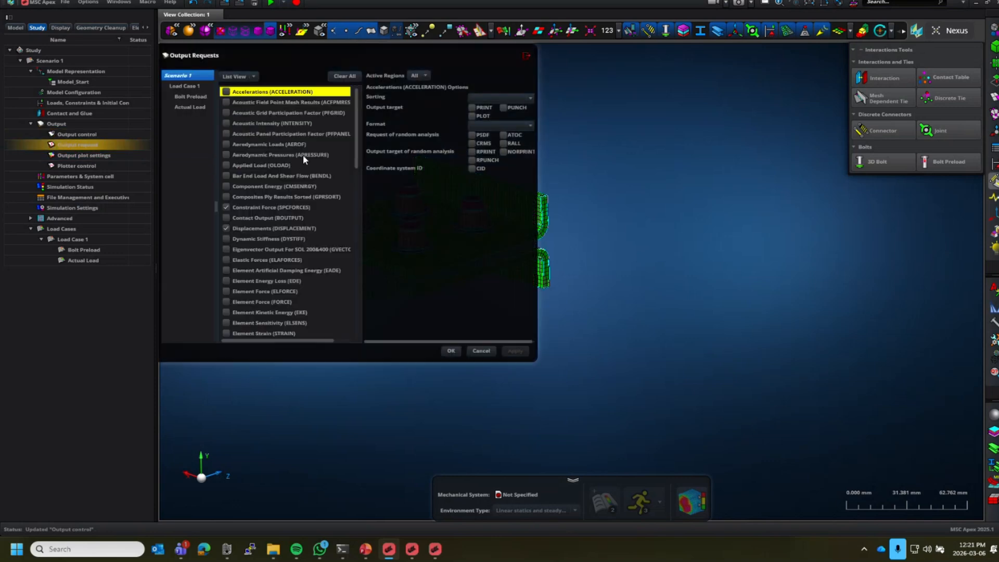
{"action": "left_click", "coordinate": [227, 218]}
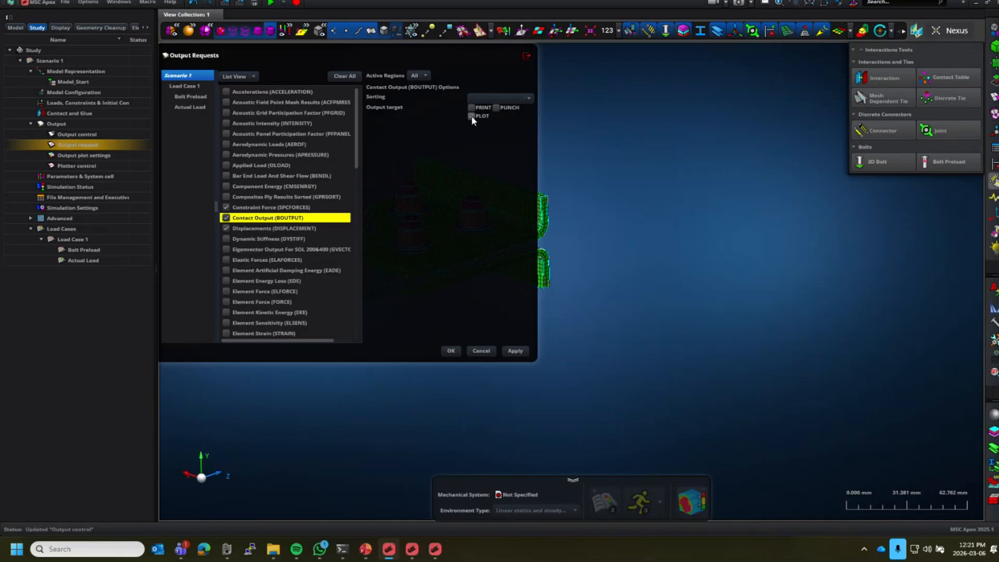
{"action": "left_click", "coordinate": [273, 208]}
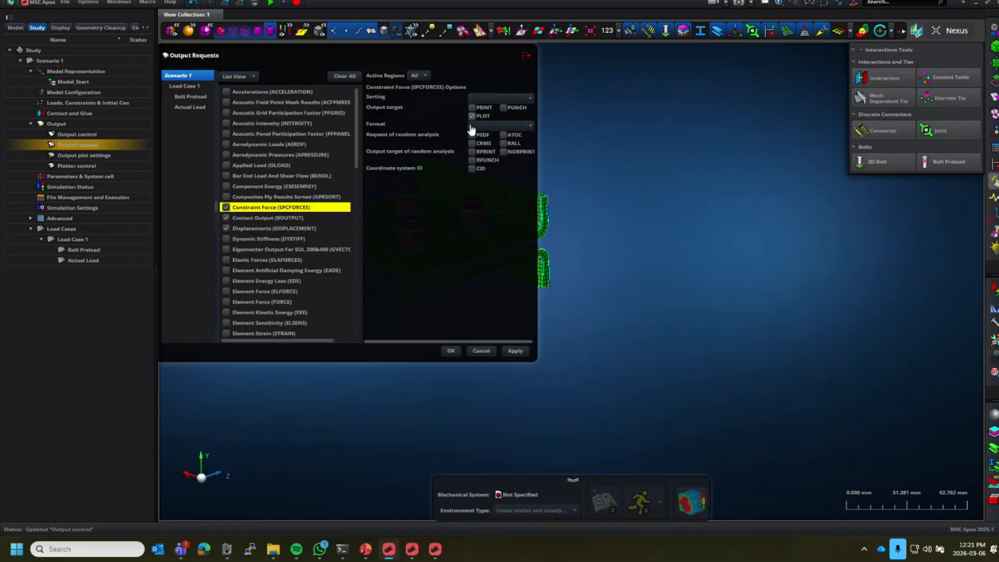
{"action": "left_click", "coordinate": [276, 219]}
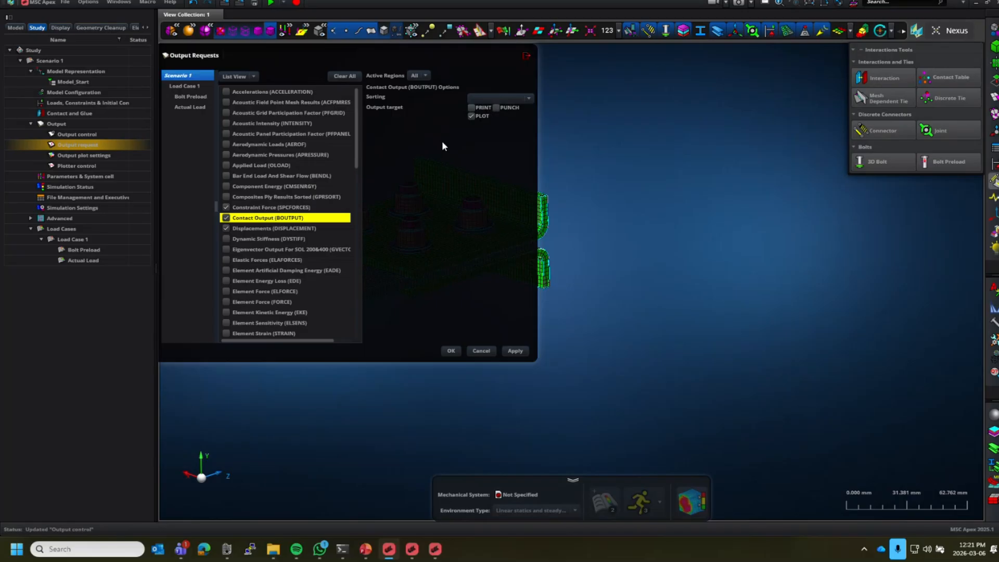
{"action": "left_click", "coordinate": [451, 351]}
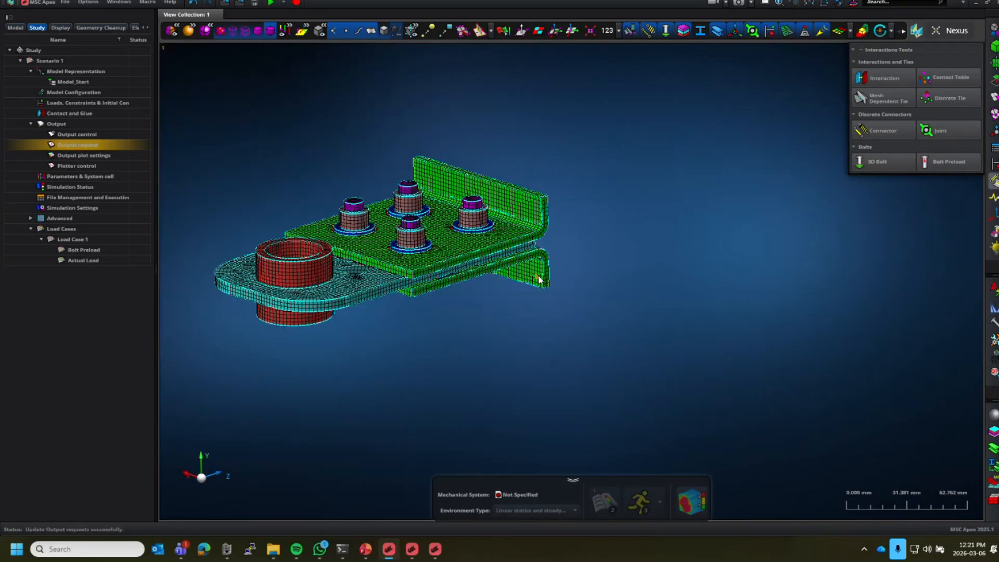
{"action": "scroll", "coordinate": [539, 280], "scroll_direction": "down", "scroll_amount": 3}
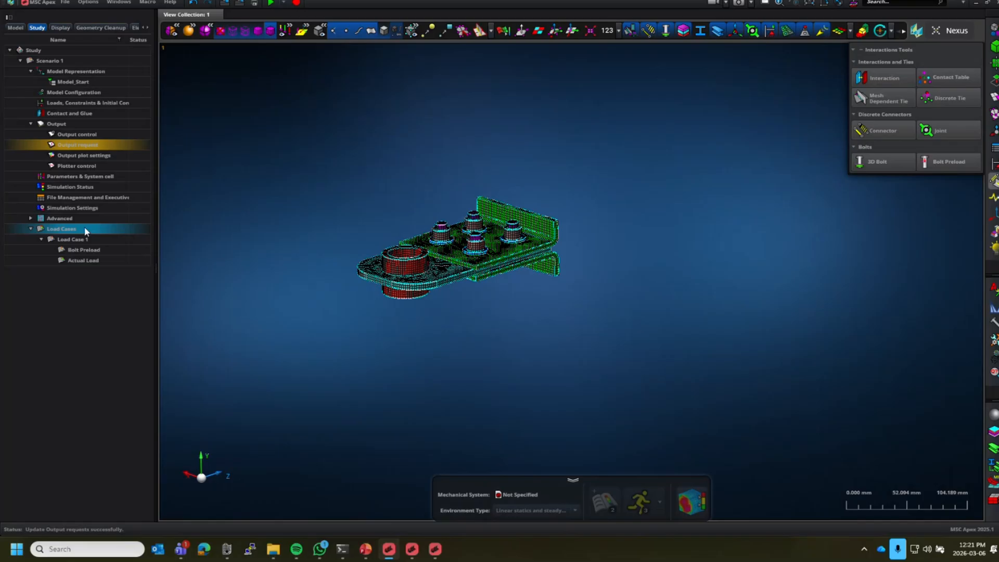
{"action": "left_click", "coordinate": [69, 115]}
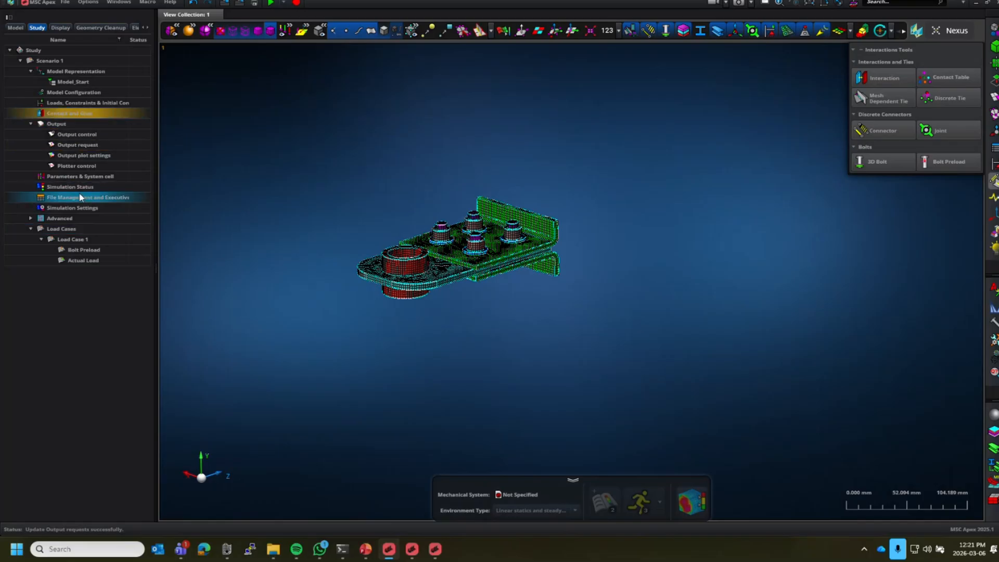
Create a nonlinear solution control (NLSTEP) definition named "My nonlinear stepping" from the Bolt Preload step's simulation settings.
{"action": "double_click", "coordinate": [73, 209]}
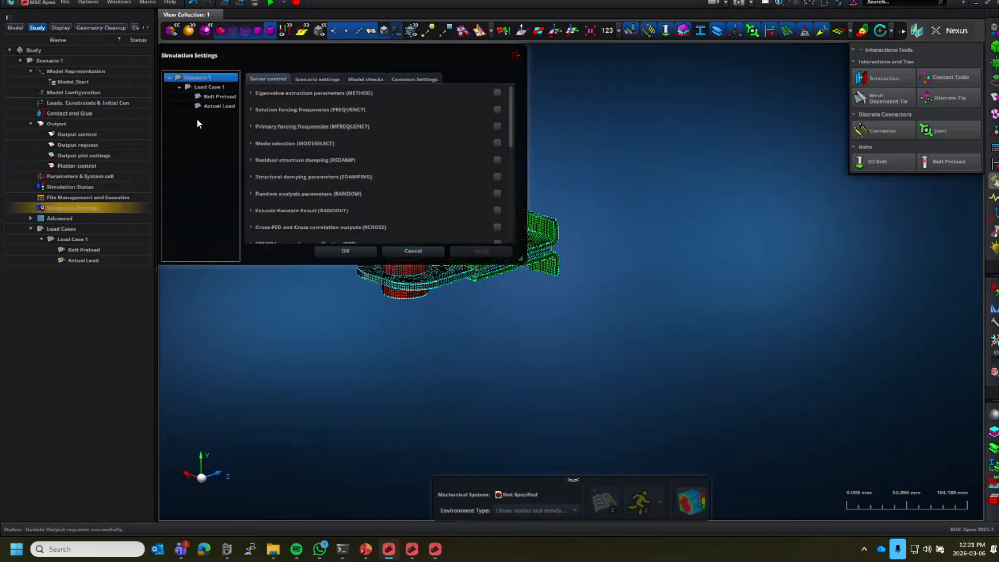
{"action": "left_click", "coordinate": [219, 98]}
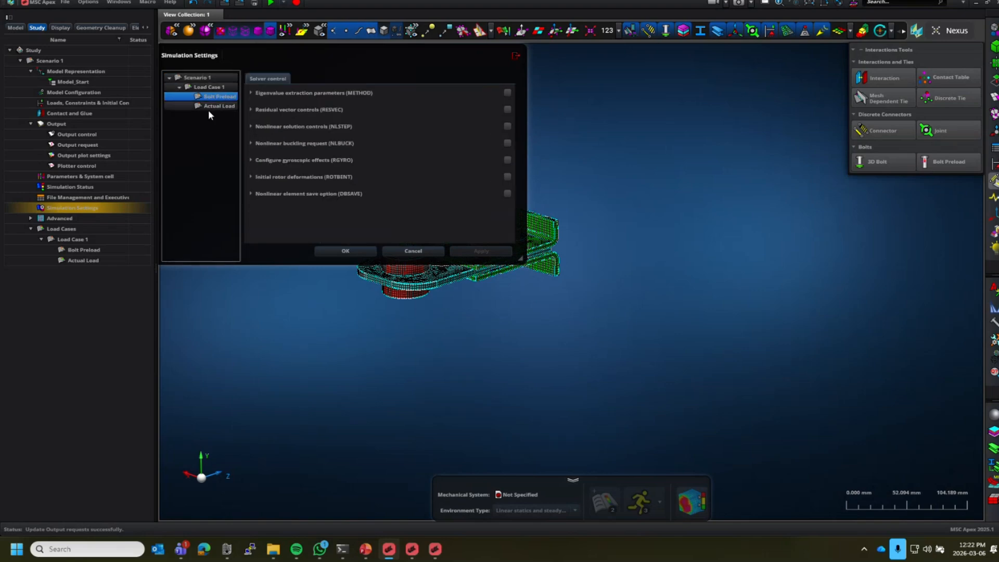
{"action": "left_click", "coordinate": [333, 128]}
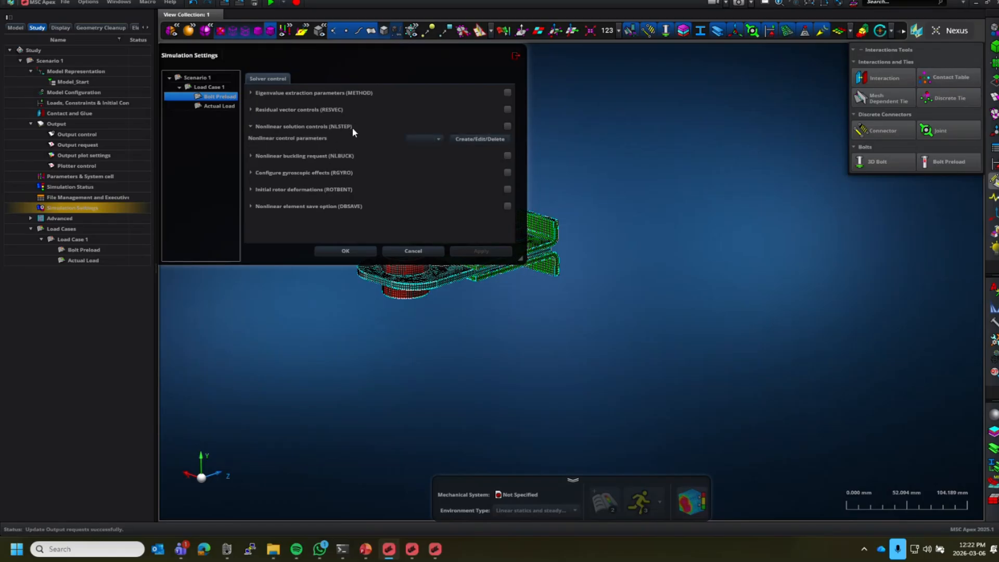
{"action": "left_click", "coordinate": [477, 140]}
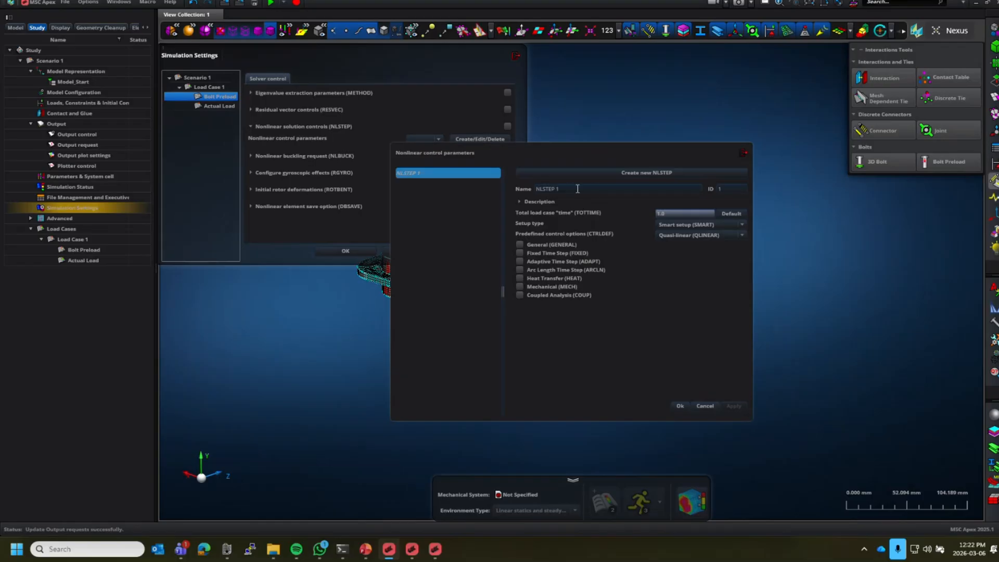
{"action": "left_click_drag", "start_coordinate": [577, 188], "coordinate": [508, 193]}
{"action": "type", "text": "My St"}
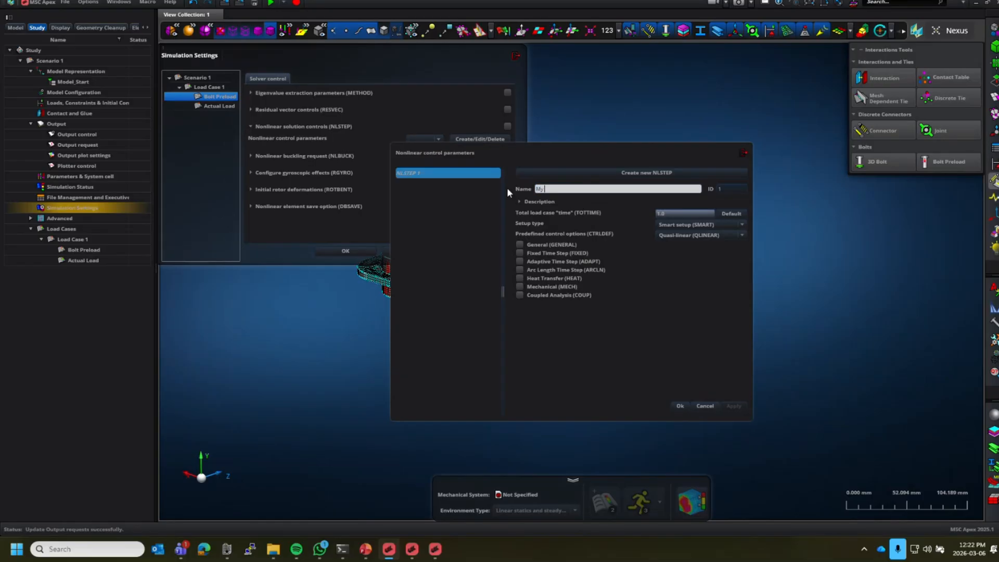
{"action": "key", "text": "BackSpace"}
{"action": "key", "text": "BackSpace"}
{"action": "type", "text": "nonlinear stepping"}
Review the predefined control options (CTRLDEF) and the Mechanical (MECH) convergence settings of the nonlinear stepping definition.
{"action": "left_click", "coordinate": [741, 237]}
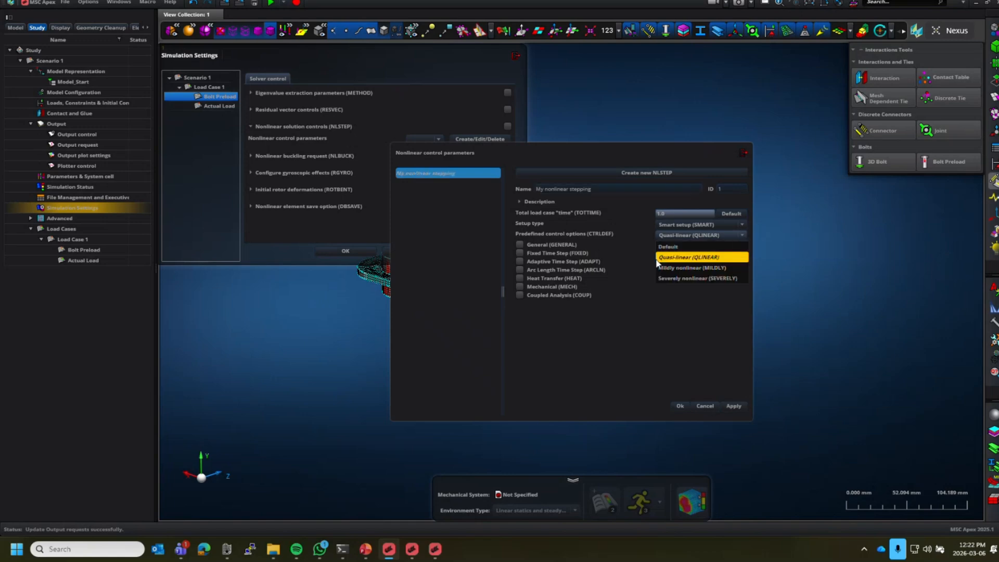
{"action": "left_click", "coordinate": [731, 257]}
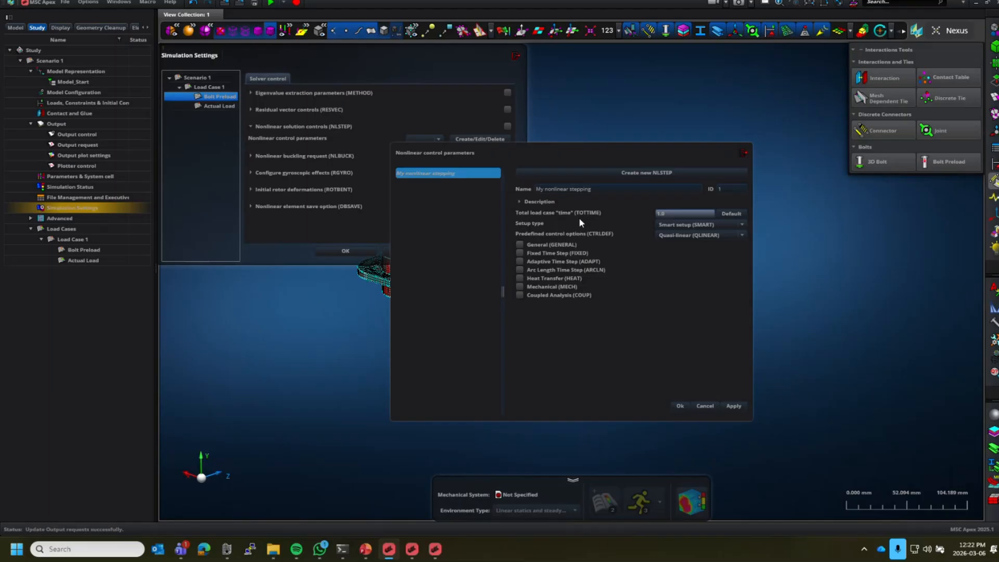
{"action": "left_click", "coordinate": [743, 236]}
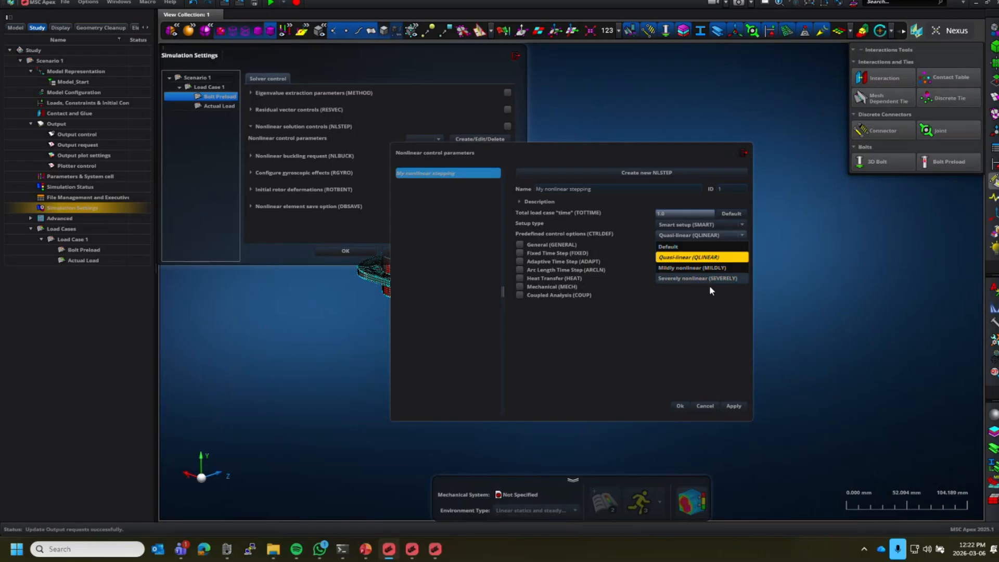
{"action": "left_click", "coordinate": [706, 323]}
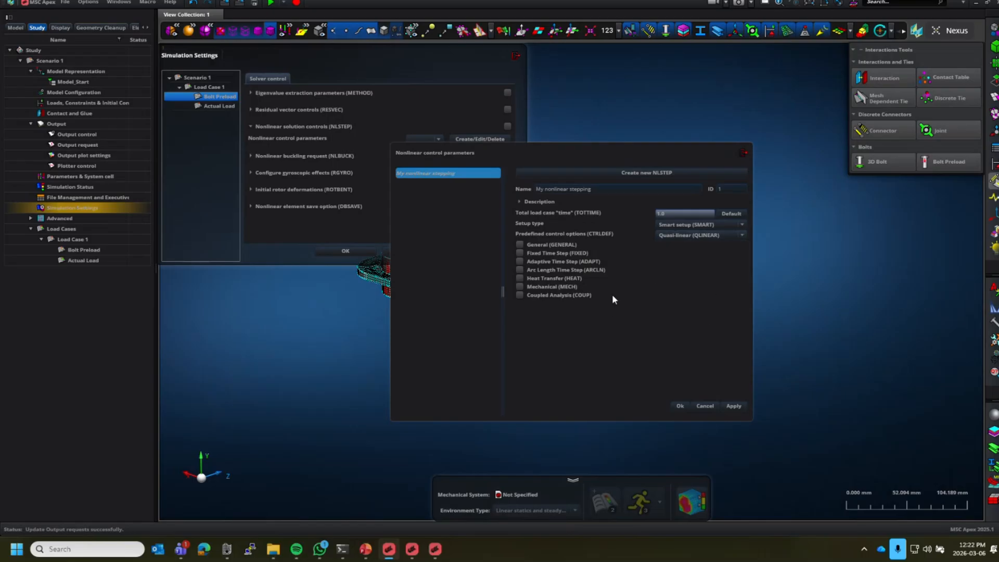
{"action": "left_click", "coordinate": [742, 237]}
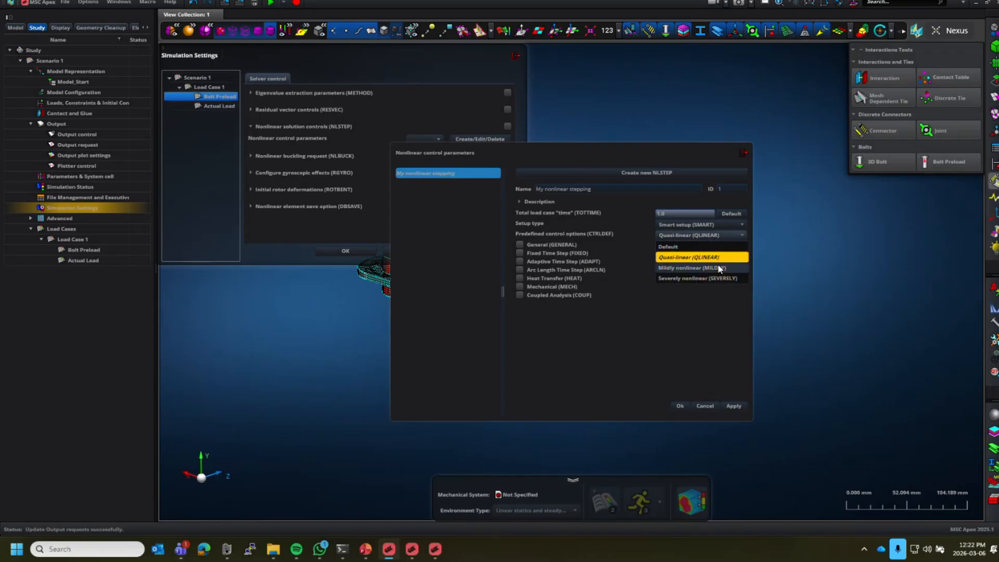
{"action": "left_click", "coordinate": [693, 376]}
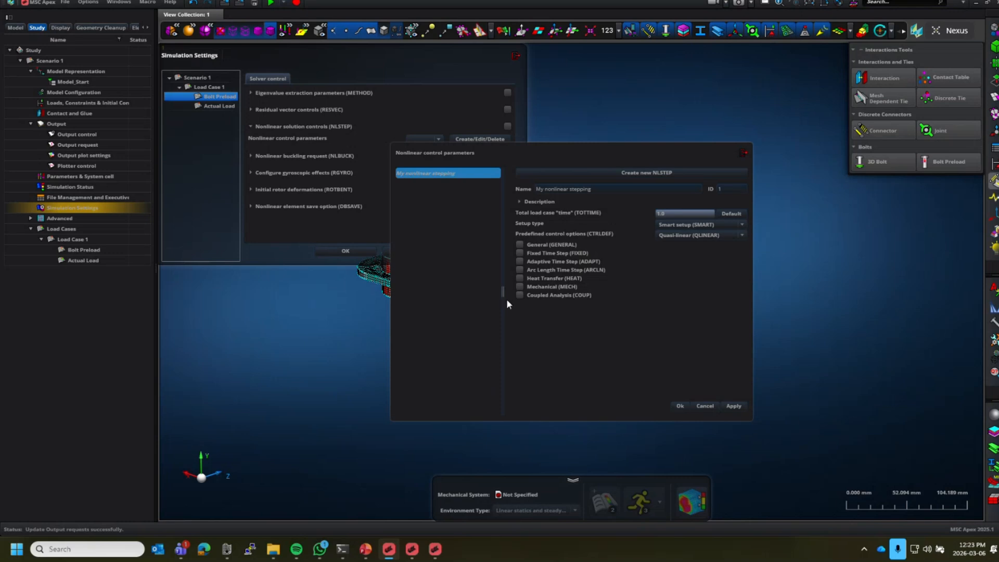
{"action": "left_click", "coordinate": [519, 287]}
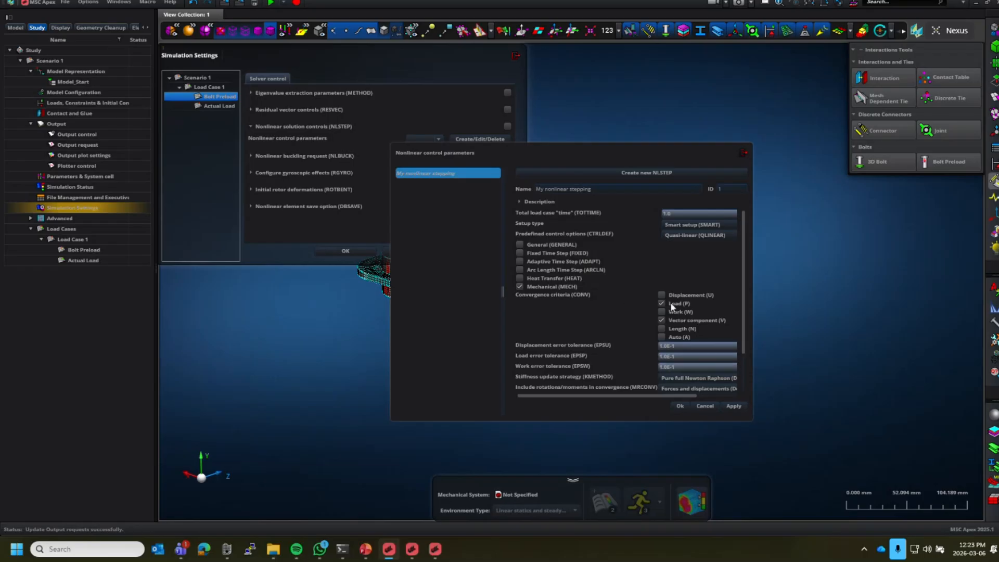
{"action": "left_click", "coordinate": [520, 287]}
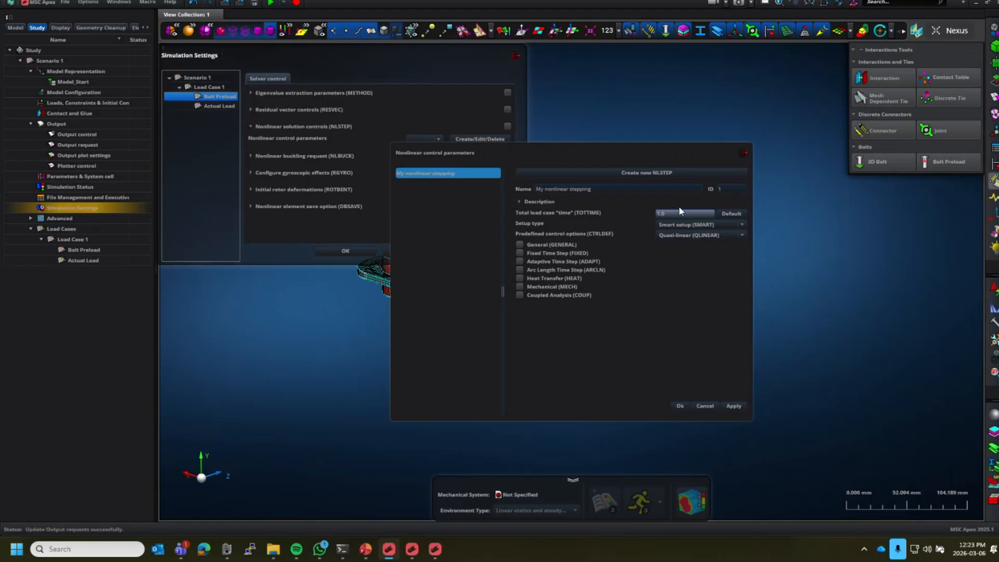
Save the stepping definition and assign My nonlinear stepping as the Bolt Preload step's nonlinear control parameters.
{"action": "left_click", "coordinate": [679, 406]}
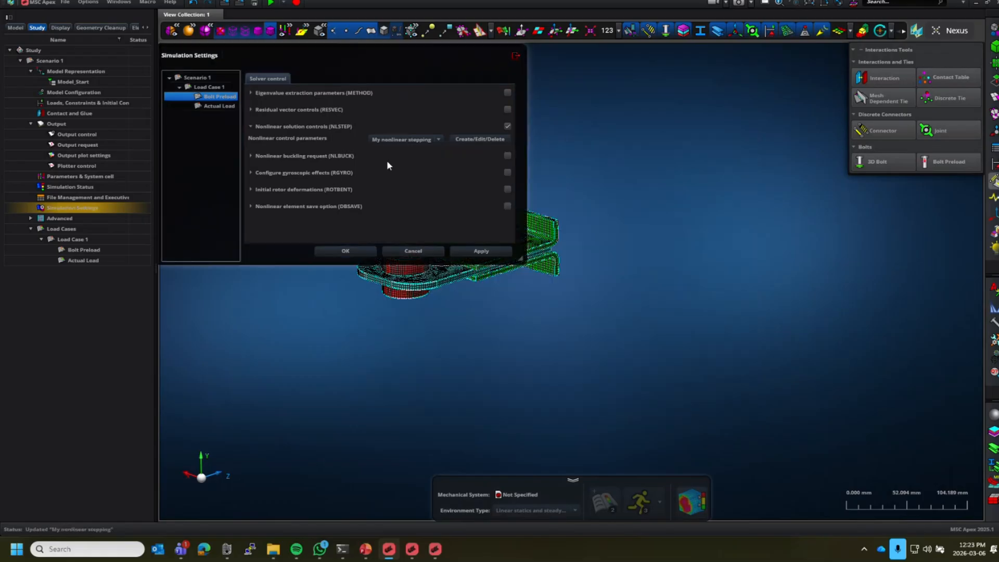
{"action": "left_click", "coordinate": [440, 140]}
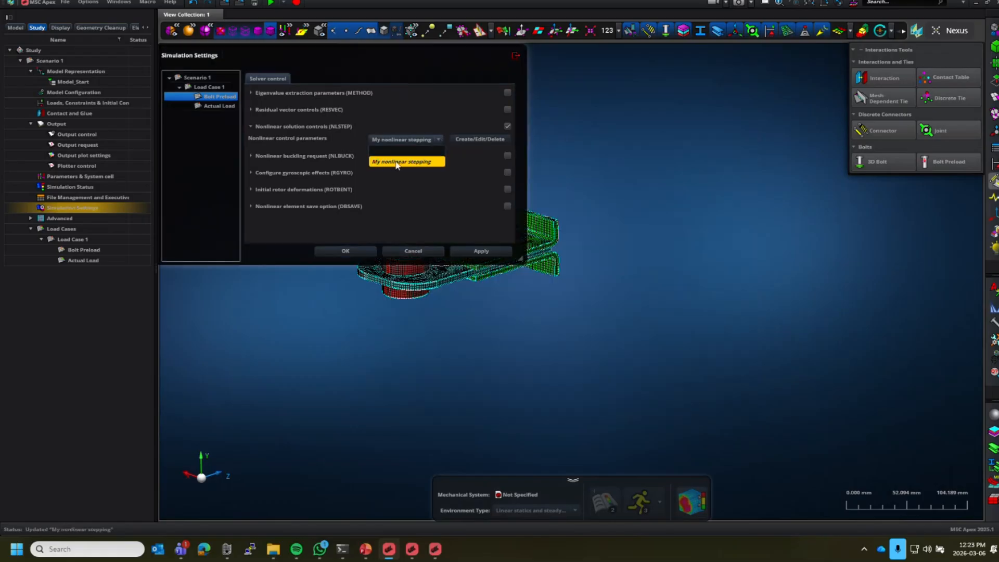
{"action": "left_click", "coordinate": [400, 161]}
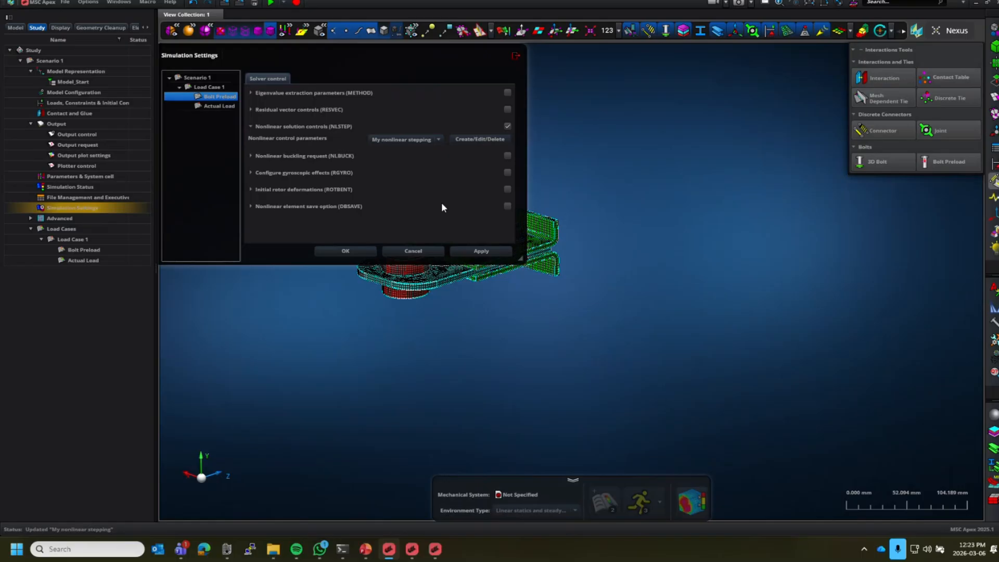
Assign My nonlinear stepping to the Actual Load step's nonlinear solution controls (NLSTEP) and accept the simulation settings.
{"action": "left_click", "coordinate": [217, 105]}
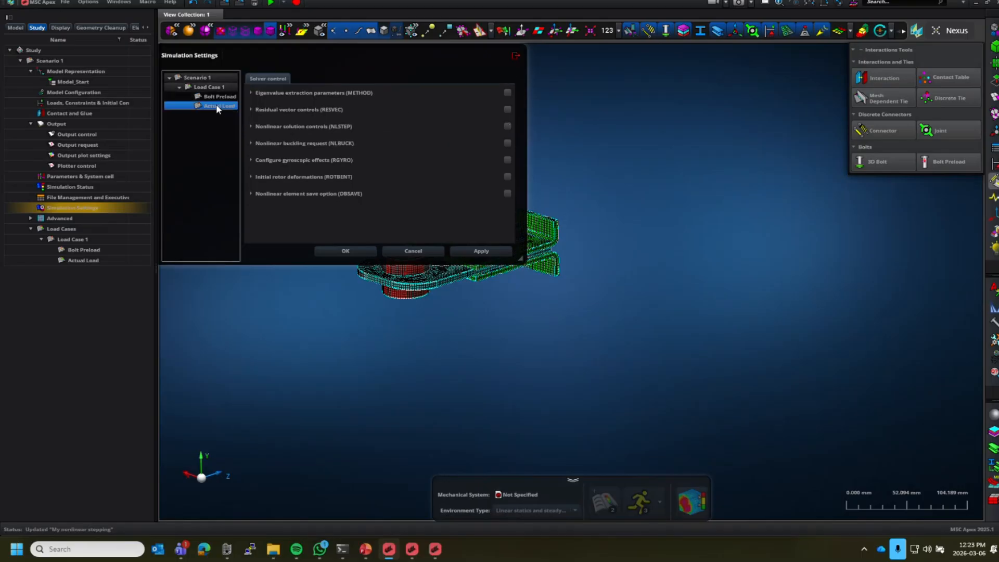
{"action": "left_click", "coordinate": [306, 126]}
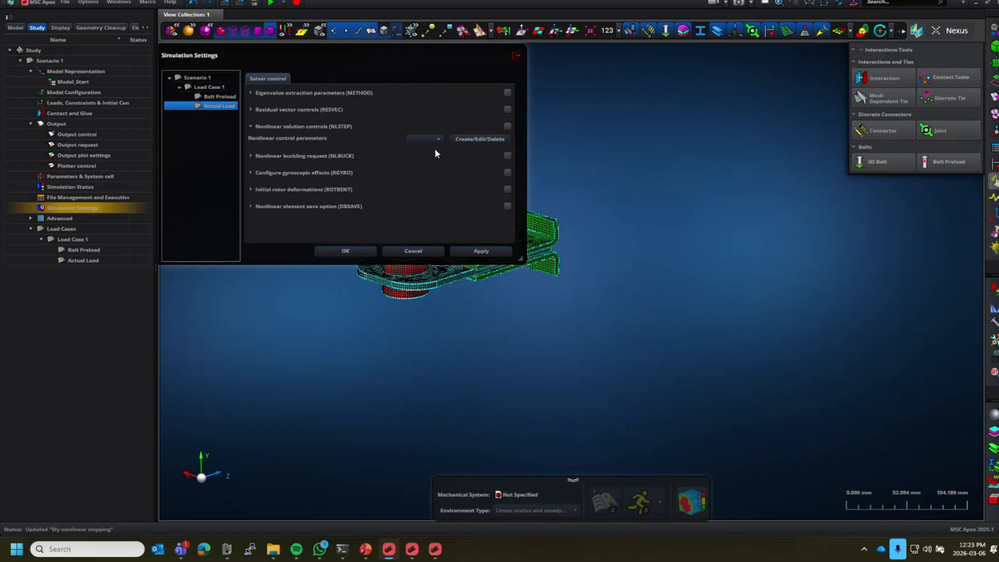
{"action": "left_click", "coordinate": [438, 139]}
{"action": "left_click", "coordinate": [434, 161]}
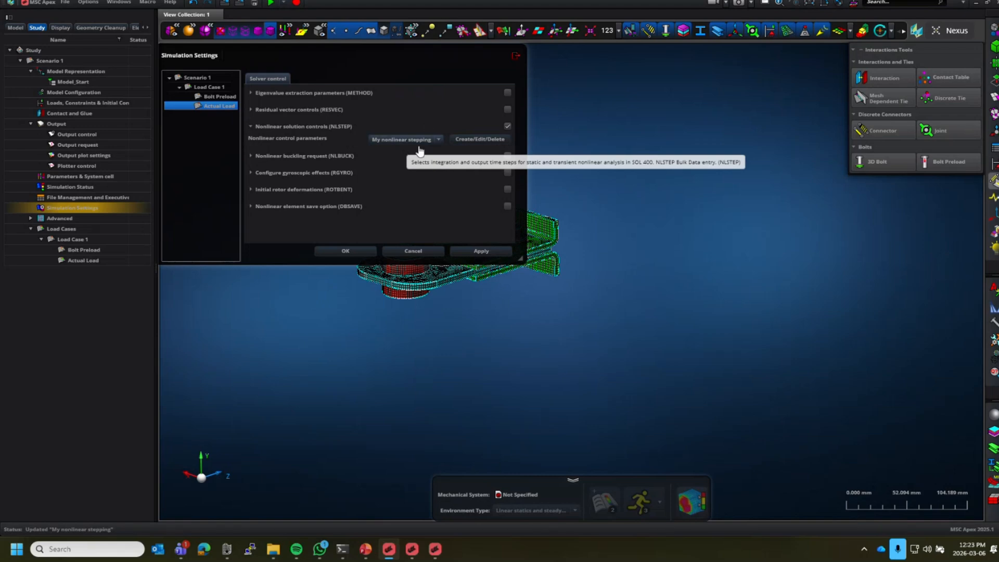
{"action": "left_click", "coordinate": [346, 252]}
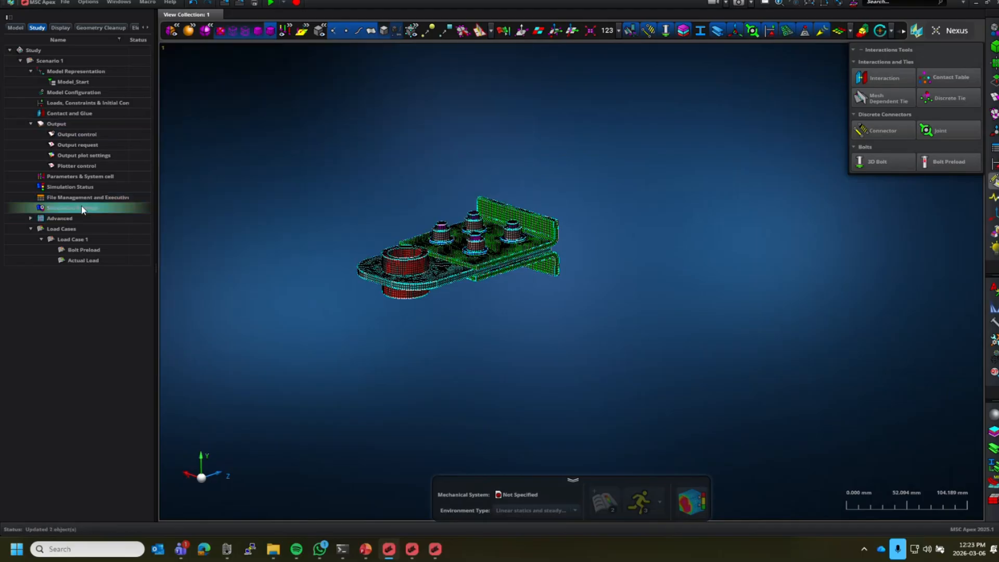
Check the nonlinear control parameters assigned to the Bolt Preload and Actual Load steps.
{"action": "double_click", "coordinate": [67, 208]}
{"action": "left_click", "coordinate": [219, 97]}
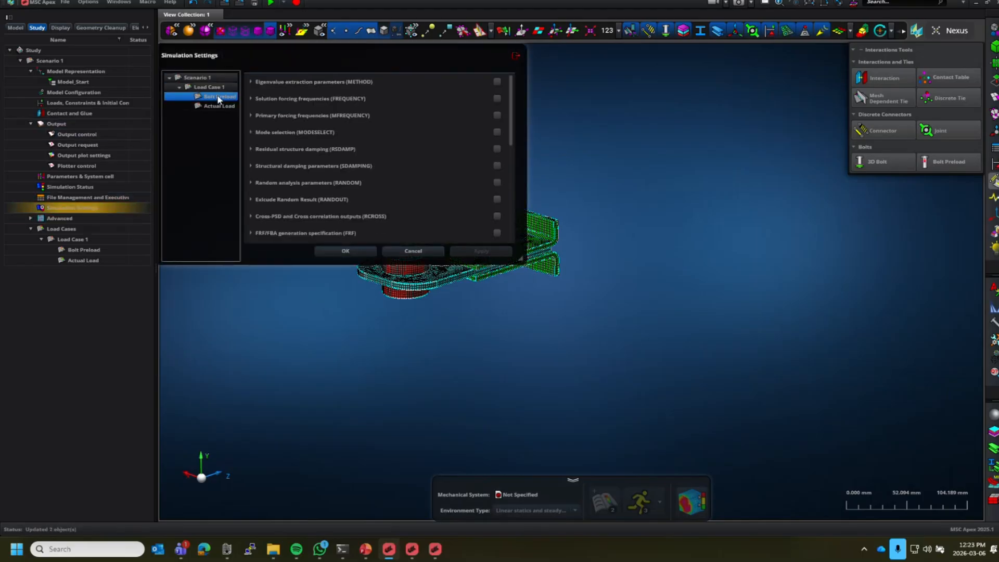
{"action": "left_click", "coordinate": [251, 127]}
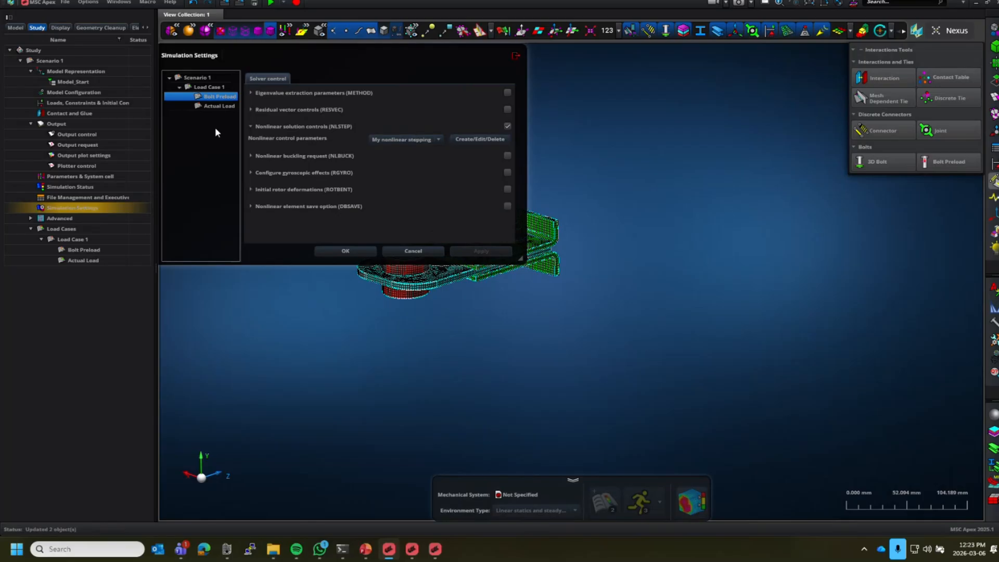
{"action": "left_click", "coordinate": [218, 105]}
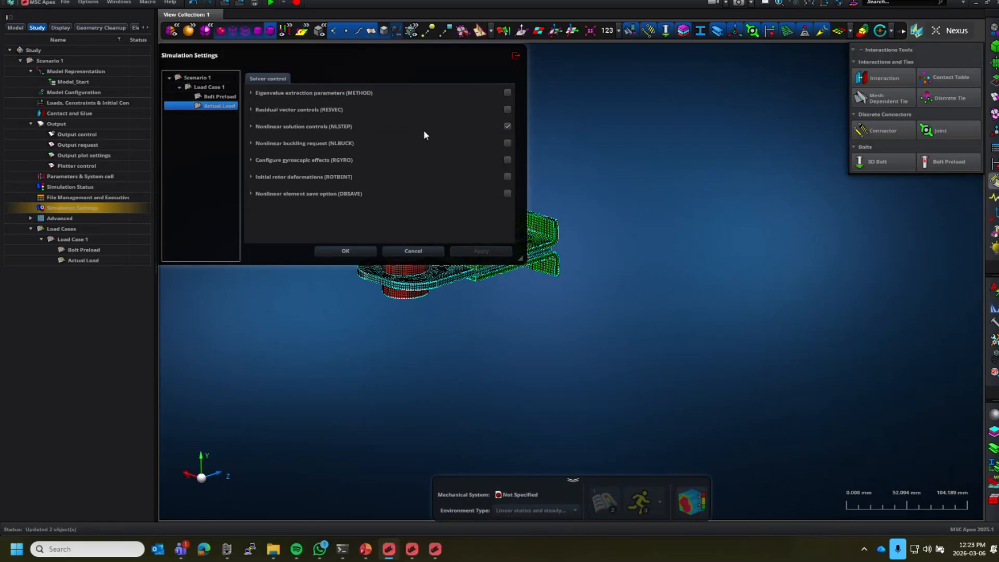
{"action": "left_click", "coordinate": [250, 126]}
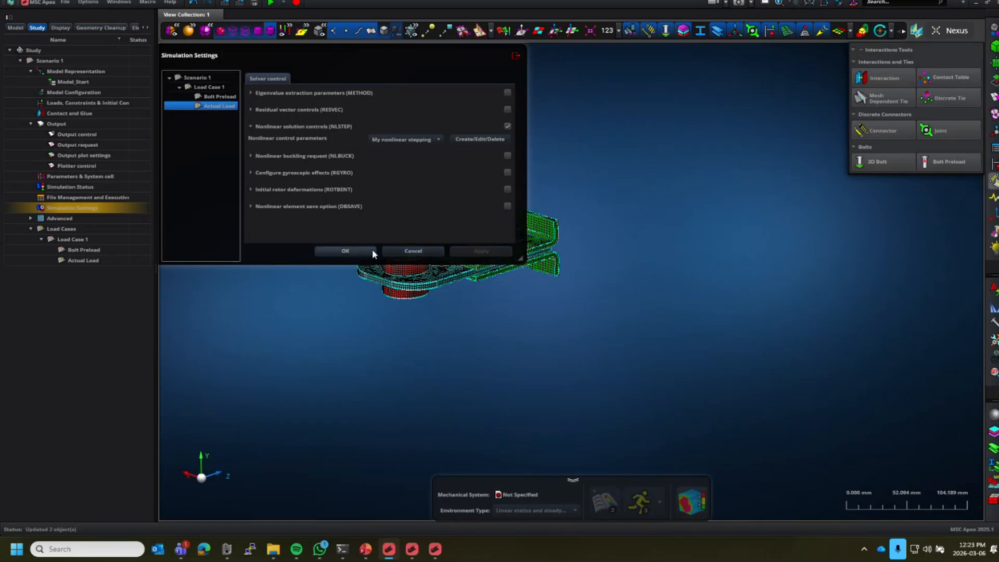
{"action": "left_click", "coordinate": [409, 252]}
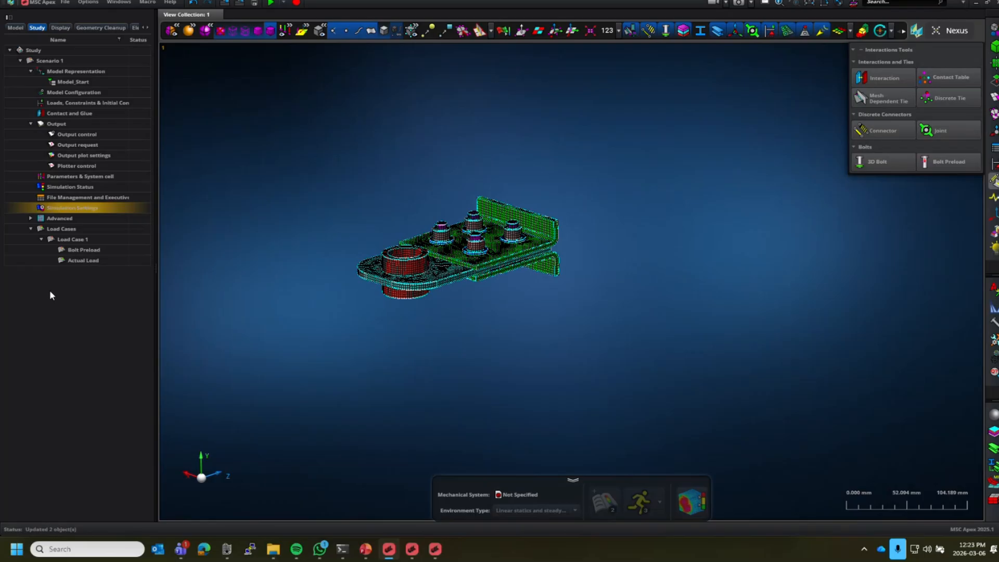
Set Scenario 1's contact method in the contact controls (BCPARA) to Segment to segment (distributed penalty) (SEGTOSEG).
{"action": "left_click", "coordinate": [136, 146]}
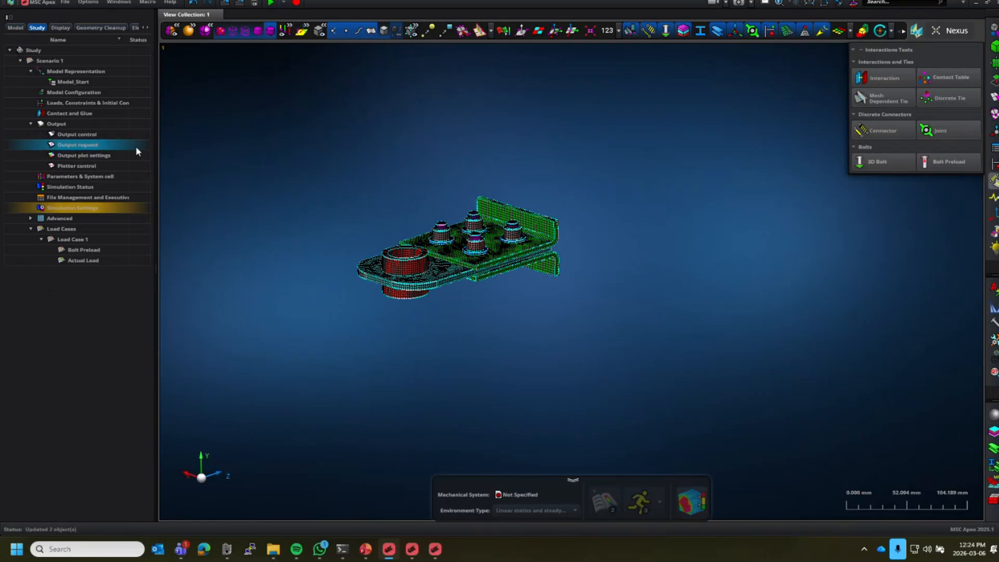
{"action": "left_click", "coordinate": [80, 116]}
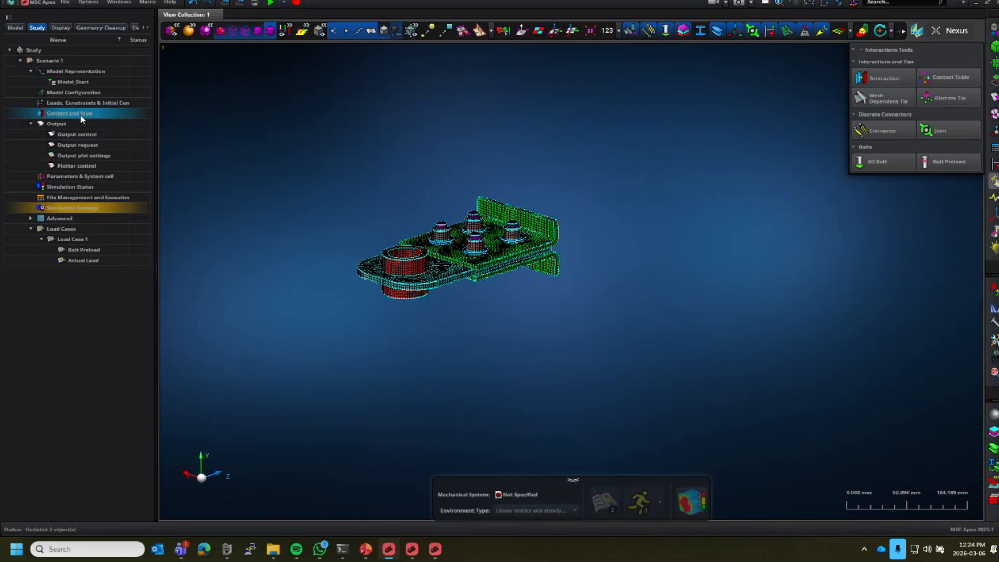
{"action": "double_click", "coordinate": [80, 116]}
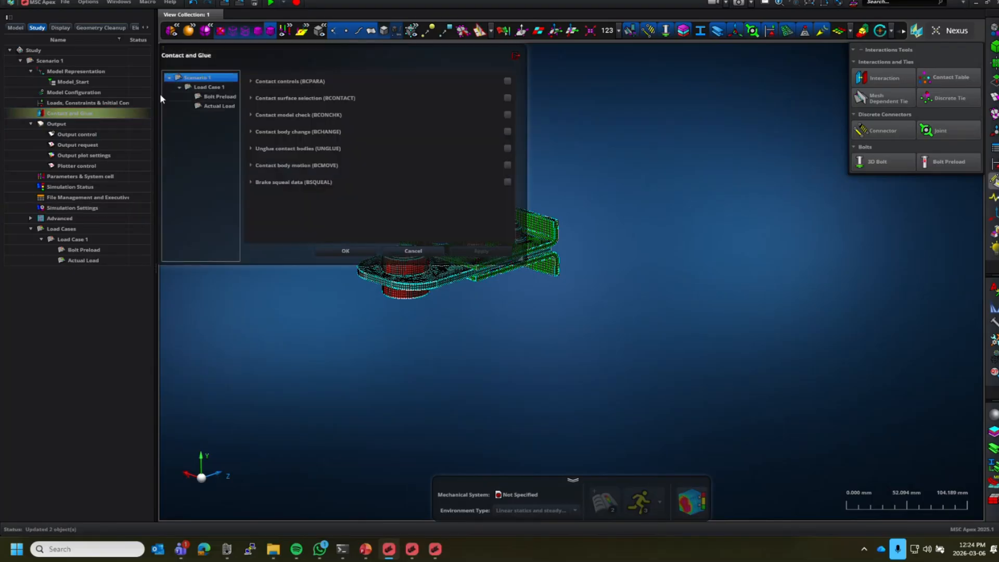
{"action": "left_click", "coordinate": [274, 81]}
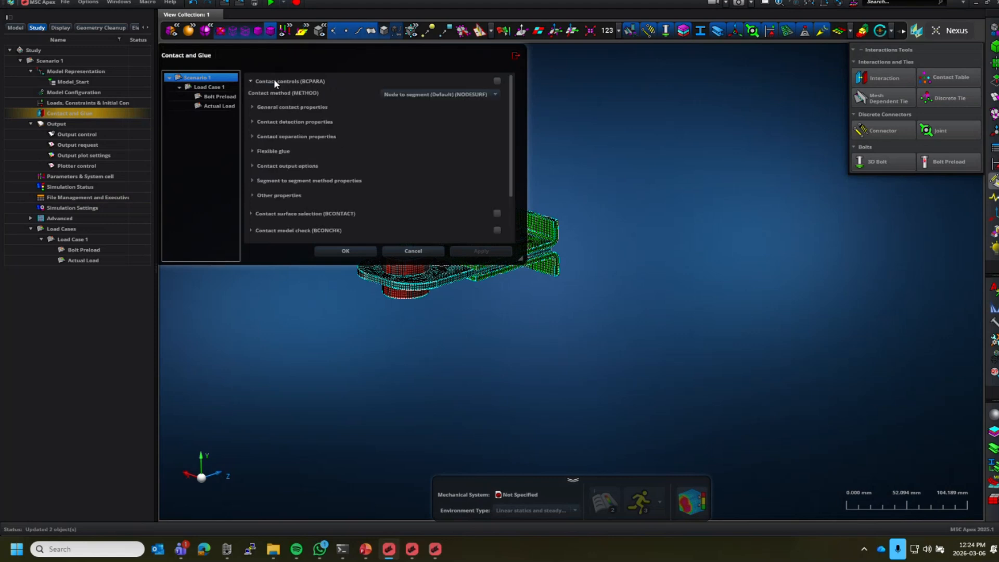
{"action": "left_click", "coordinate": [438, 96]}
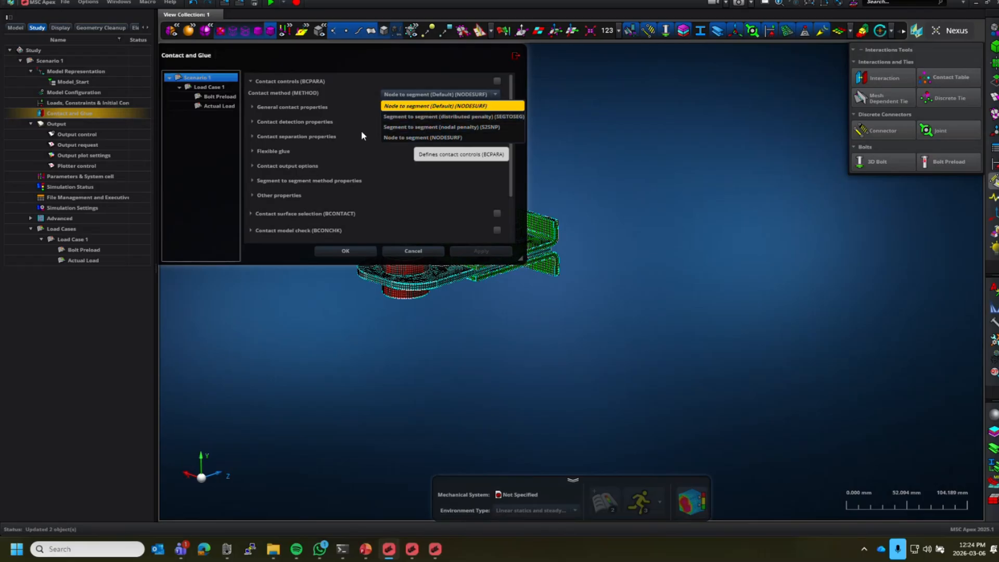
{"action": "left_click", "coordinate": [429, 116]}
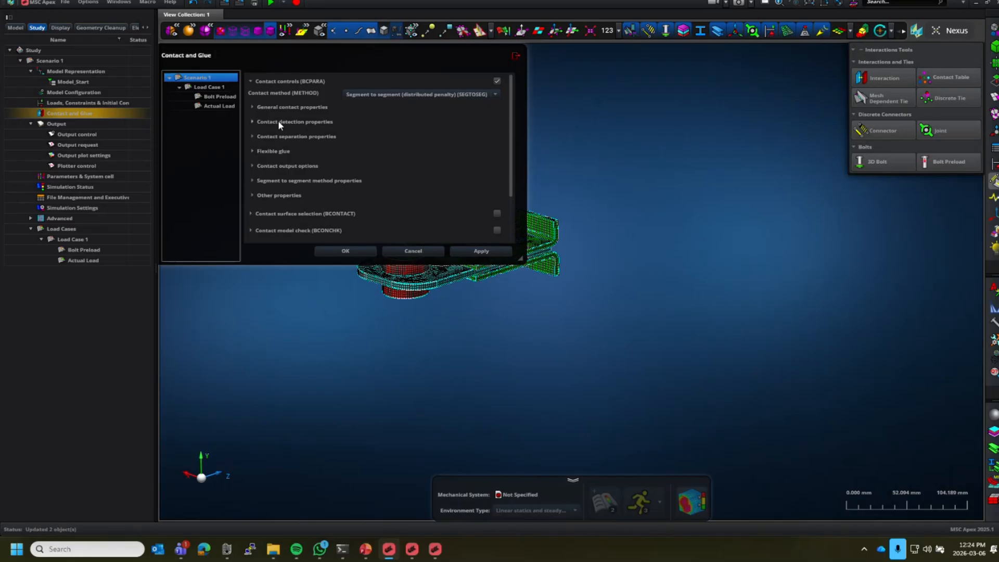
Set the friction type (FTYPE) in Scenario 1's general contact properties to Bilinear coulomb (6).
{"action": "left_click", "coordinate": [275, 107]}
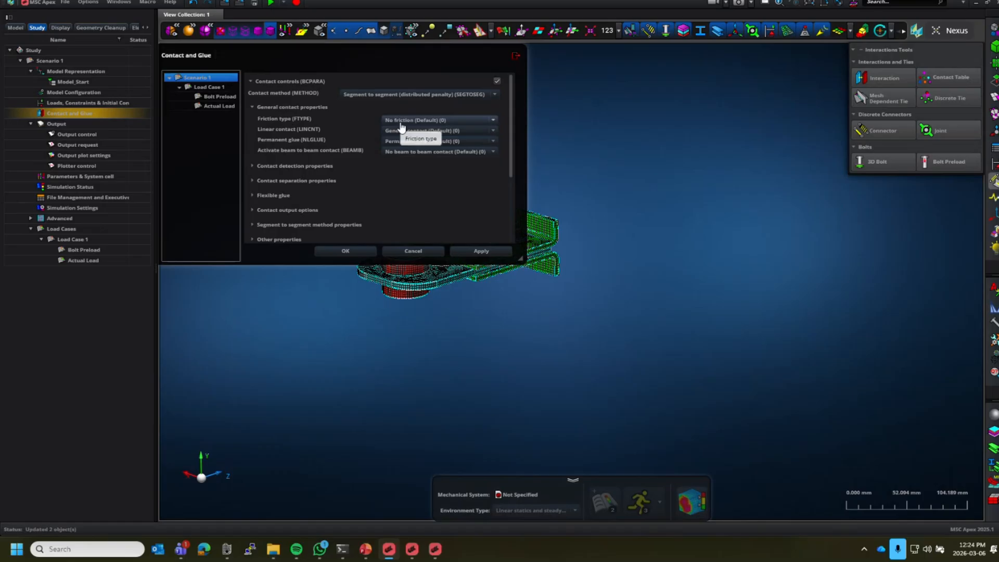
{"action": "left_click", "coordinate": [451, 124]}
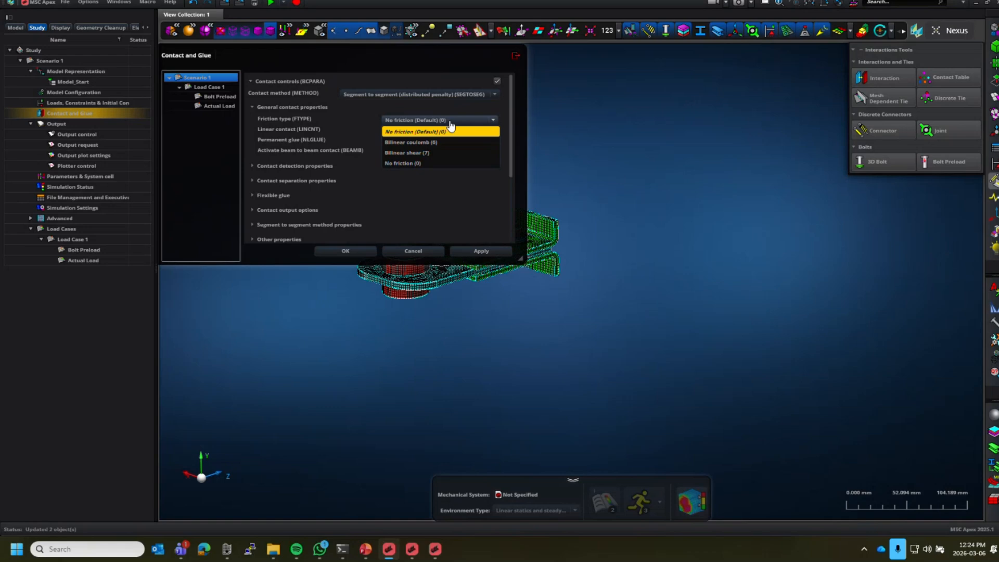
{"action": "left_click", "coordinate": [427, 142]}
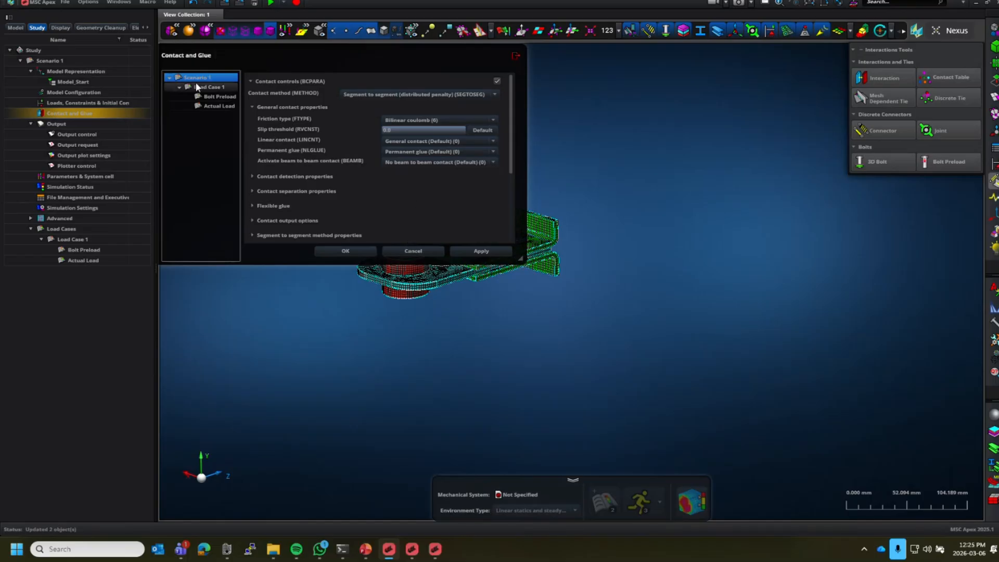
Review the contact activation options of Scenario 1's contact surface selection (BCONTACT).
{"action": "left_click", "coordinate": [223, 98]}
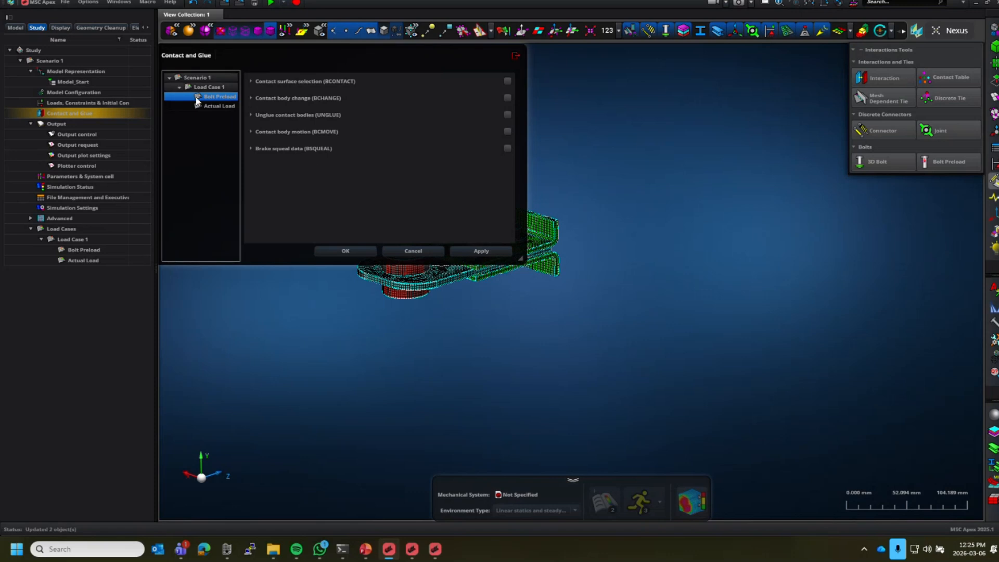
{"action": "left_click", "coordinate": [198, 78]}
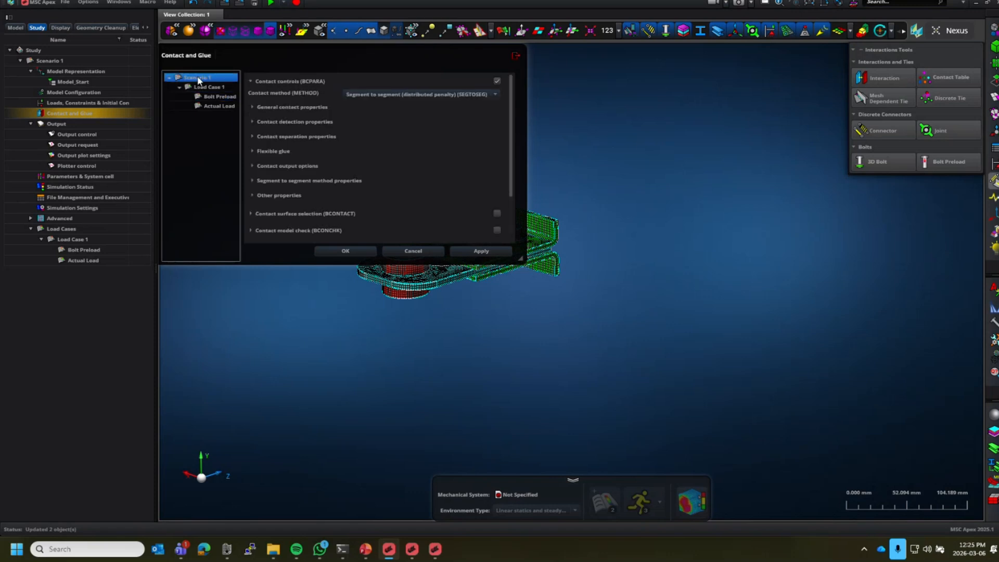
{"action": "left_click", "coordinate": [252, 82]}
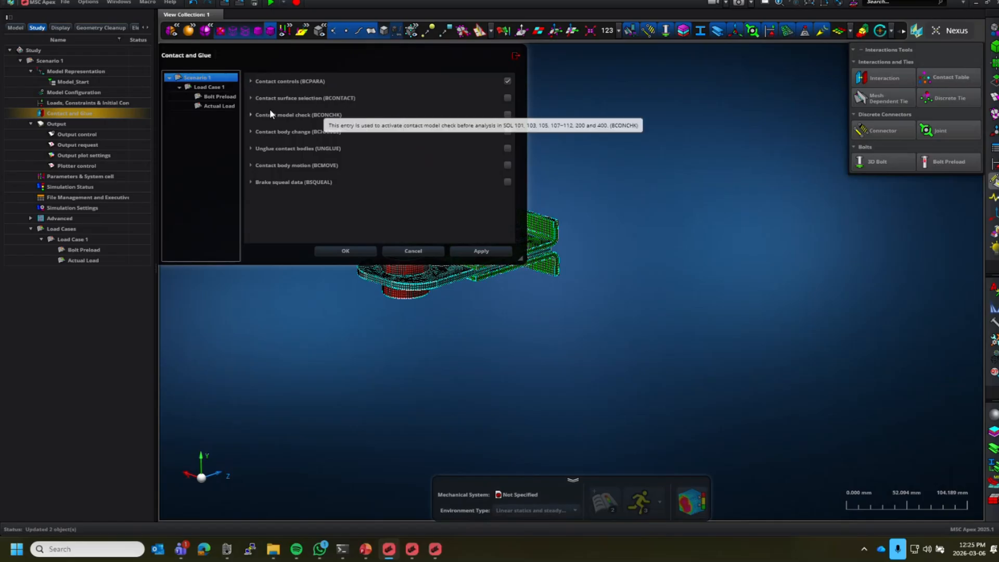
{"action": "left_click", "coordinate": [251, 98]}
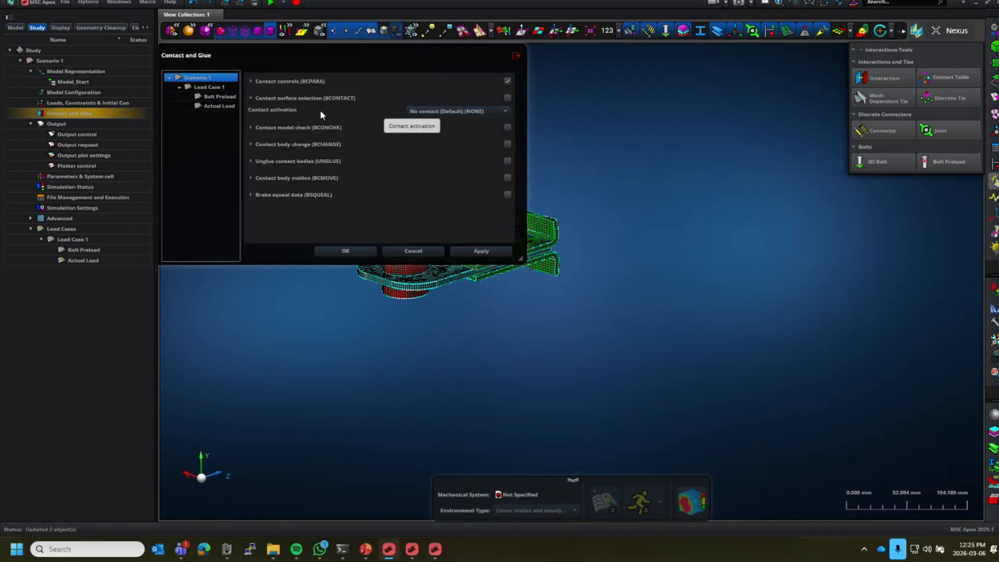
{"action": "left_click", "coordinate": [504, 112]}
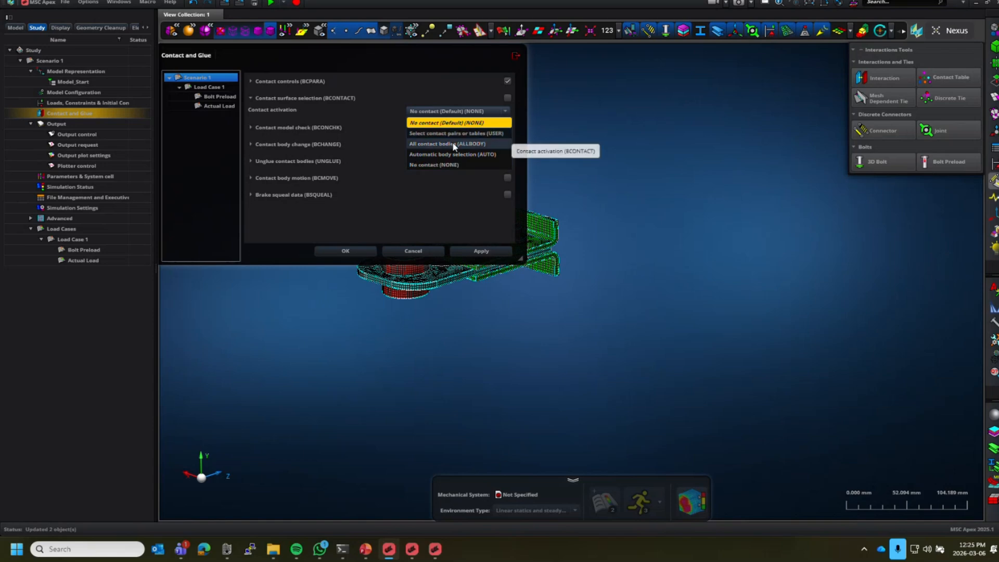
{"action": "left_click", "coordinate": [442, 178]}
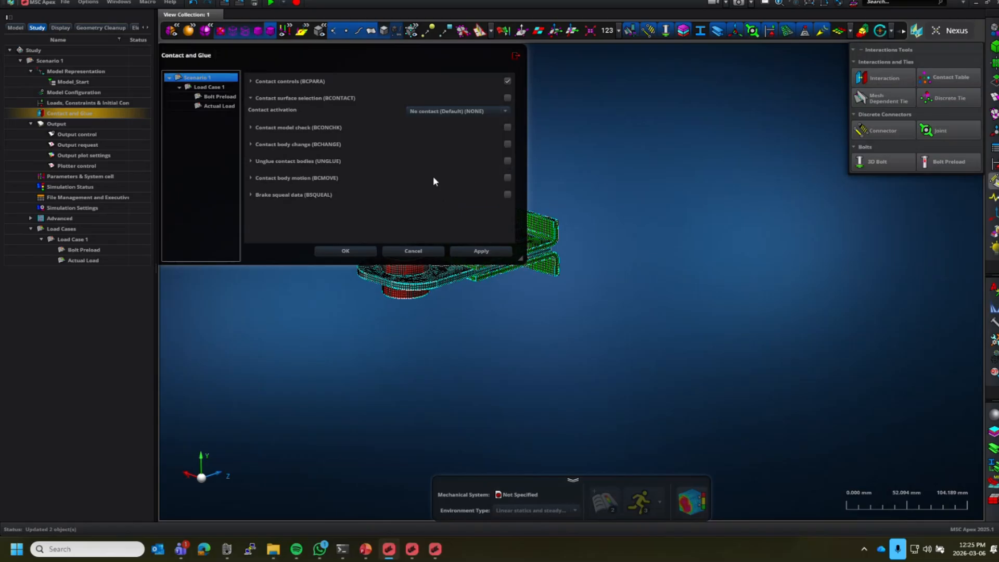
Set the Bolt Preload step's contact activation (BCONTACT) to Select contact pairs or tables (USER), activate the My Contacts table and apply.
{"action": "left_click", "coordinate": [227, 99]}
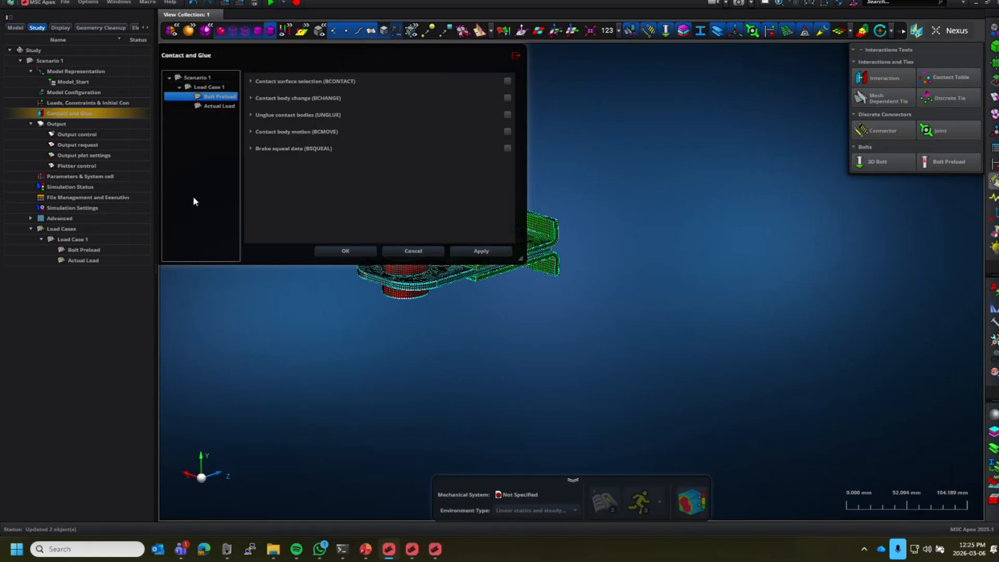
{"action": "left_click", "coordinate": [280, 82]}
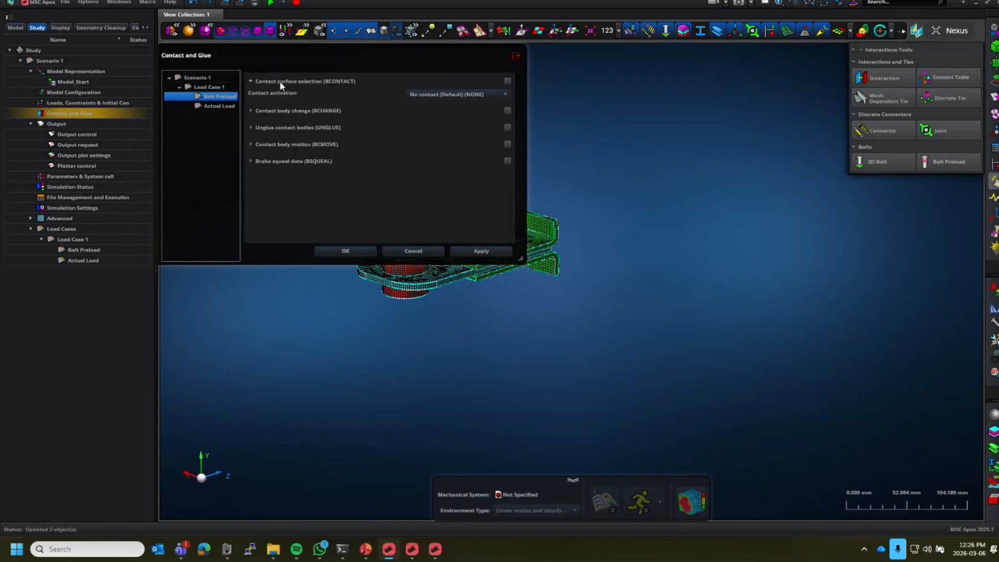
{"action": "left_click", "coordinate": [472, 95]}
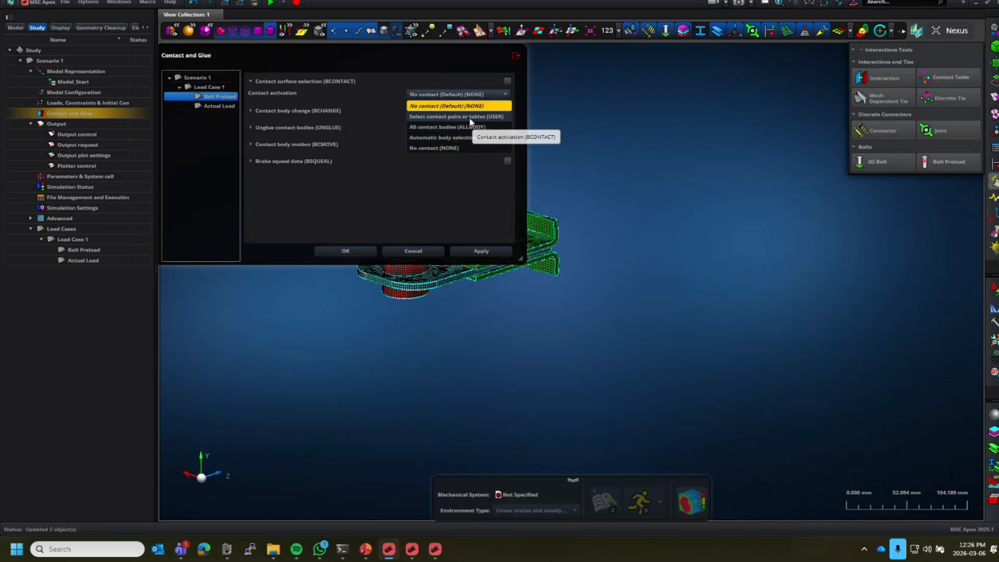
{"action": "left_click", "coordinate": [489, 116]}
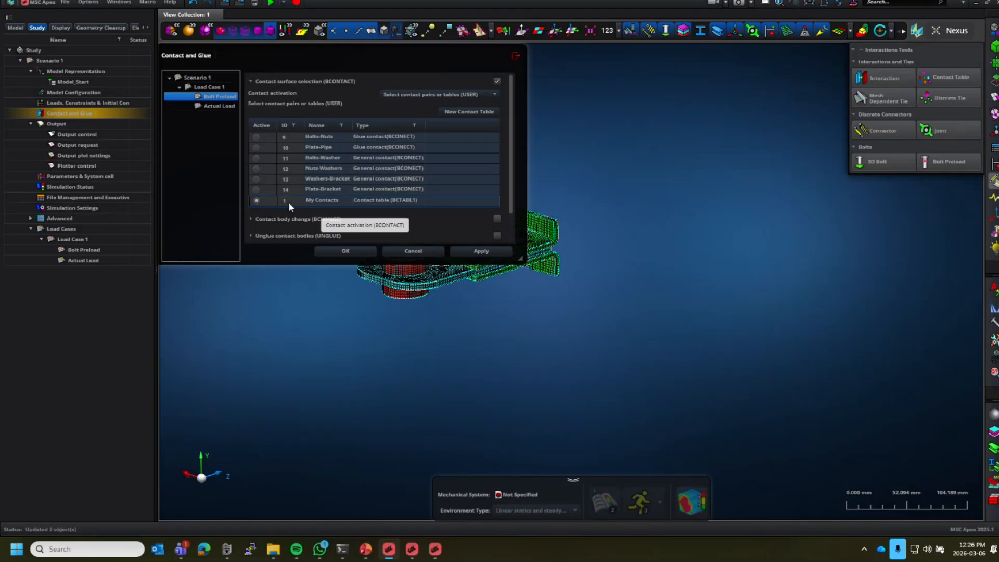
{"action": "left_click", "coordinate": [478, 252]}
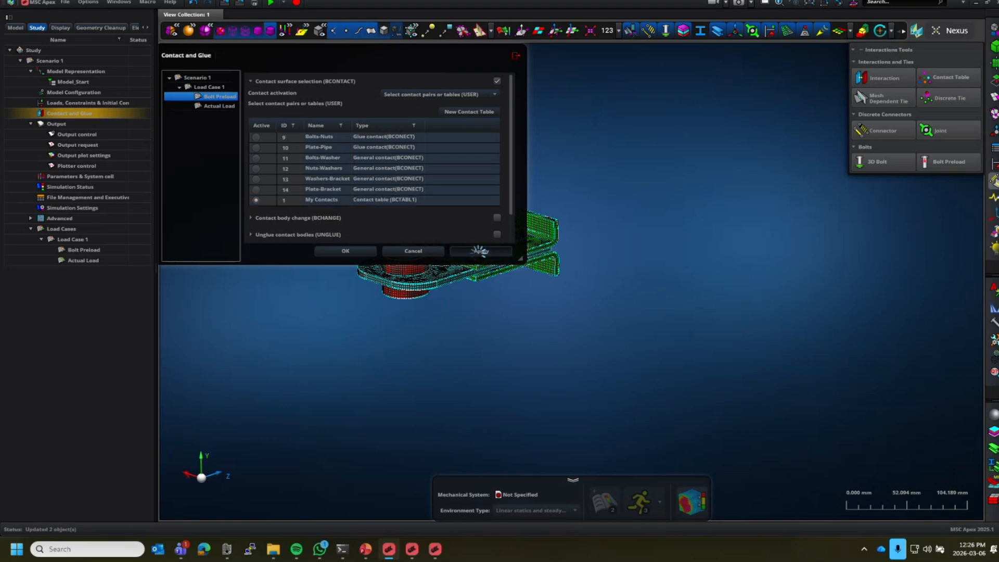
Activate the My Contacts table for the Actual Load step using Select contact pairs or tables (USER), and accept the contact settings.
{"action": "left_click", "coordinate": [222, 107]}
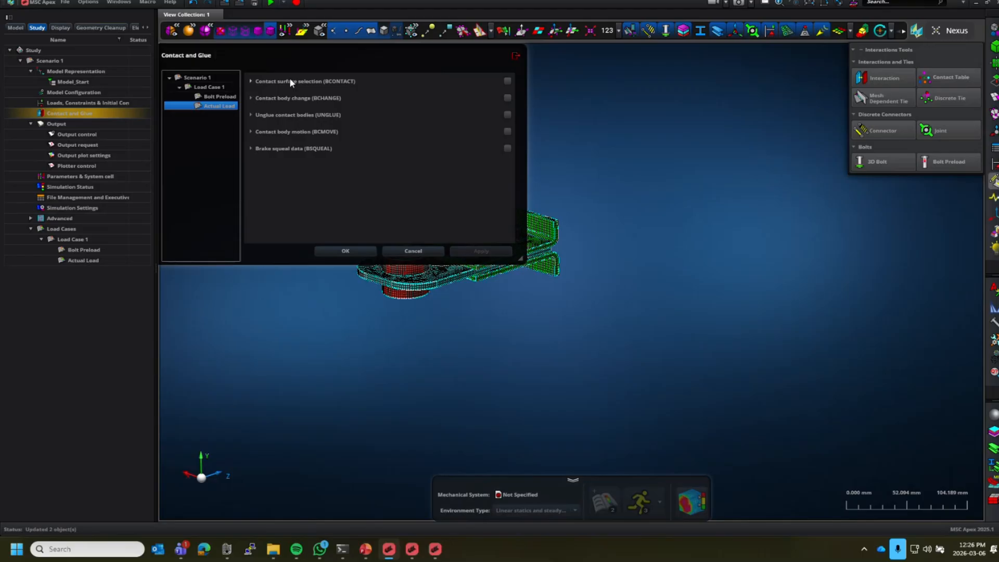
{"action": "left_click", "coordinate": [290, 82]}
{"action": "left_click", "coordinate": [440, 95]}
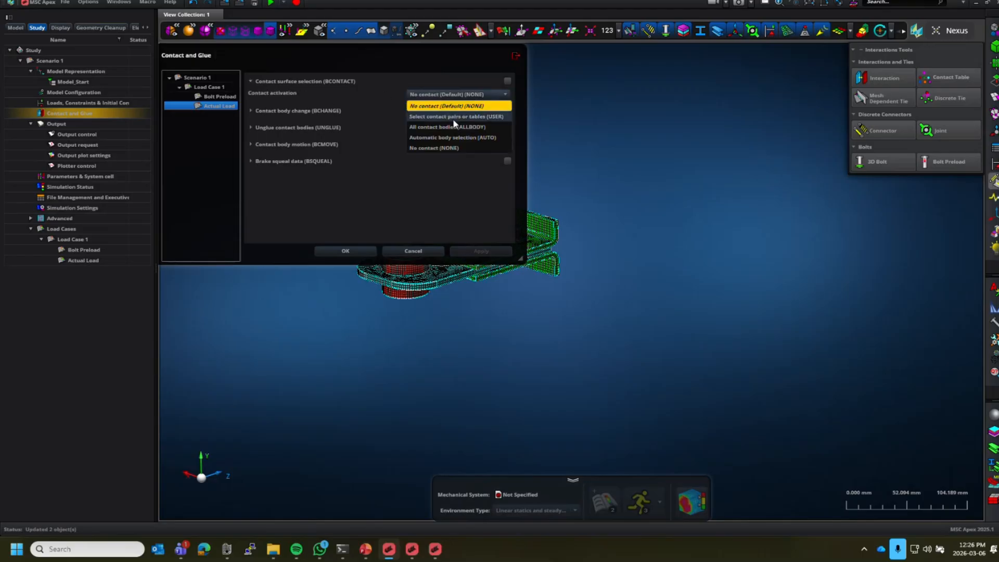
{"action": "left_click", "coordinate": [452, 118]}
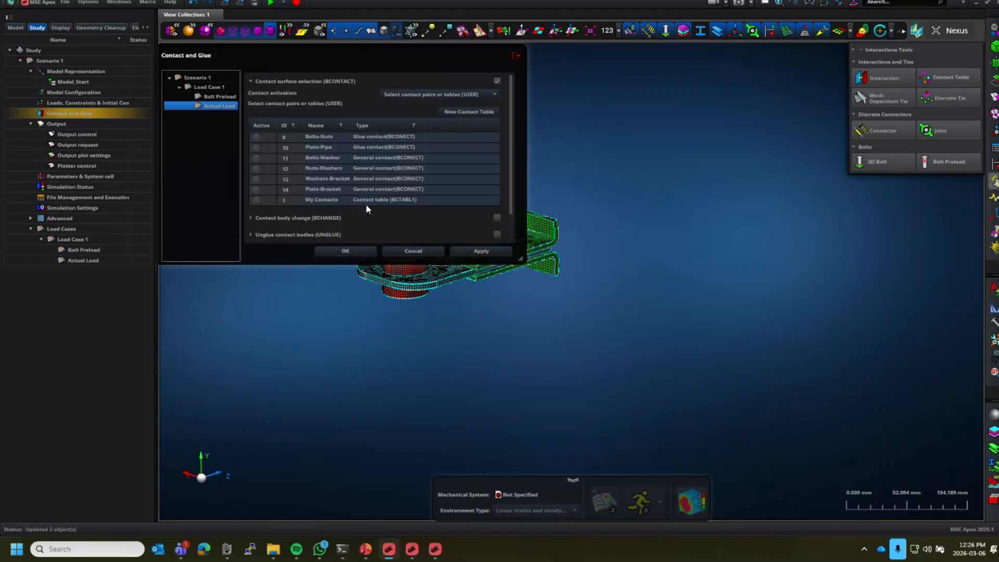
{"action": "left_click", "coordinate": [264, 202]}
{"action": "left_click", "coordinate": [491, 251]}
{"action": "left_click", "coordinate": [354, 250]}
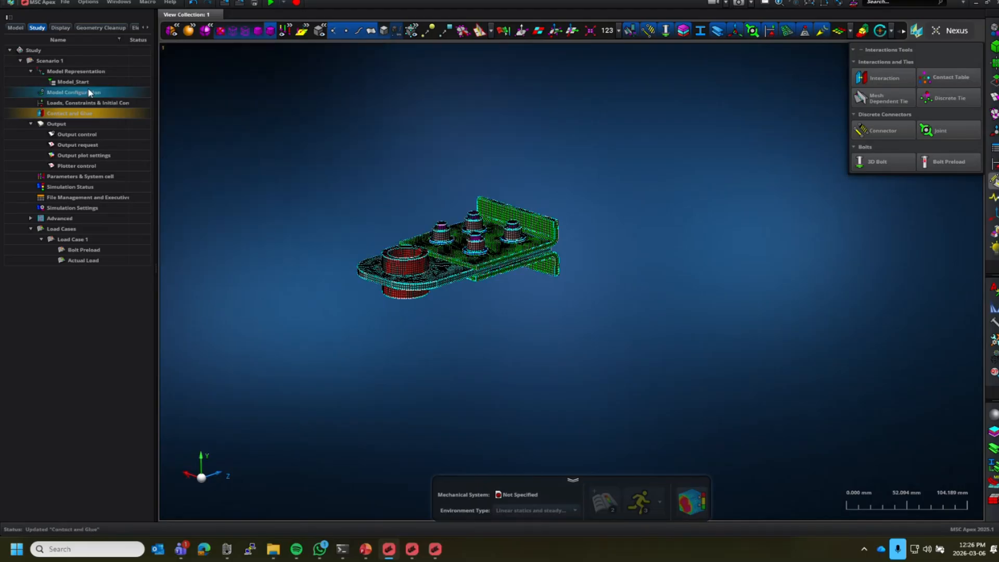
{"action": "right_click", "coordinate": [41, 60]}
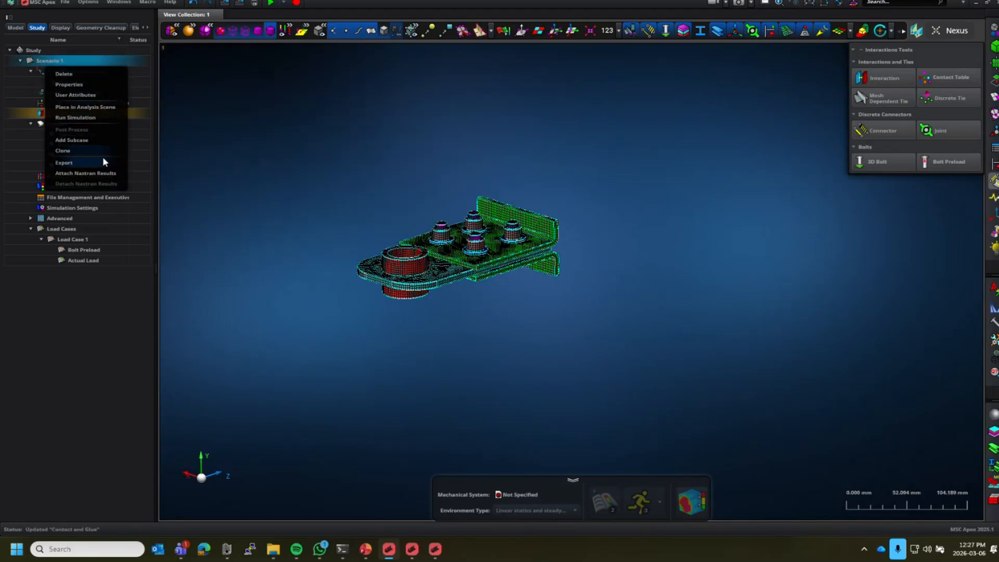
{"action": "left_click", "coordinate": [86, 165]}
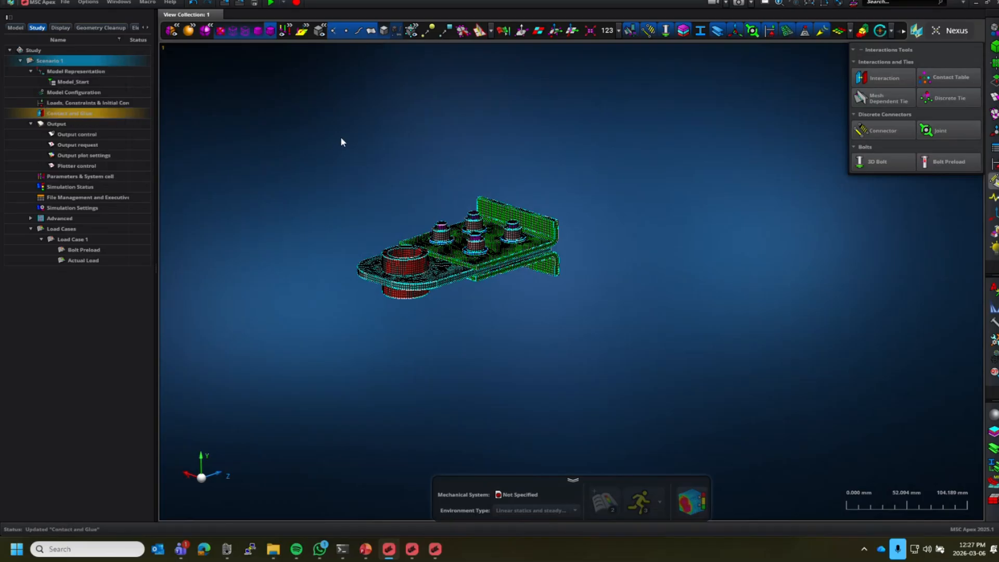
{"action": "right_click", "coordinate": [48, 61]}
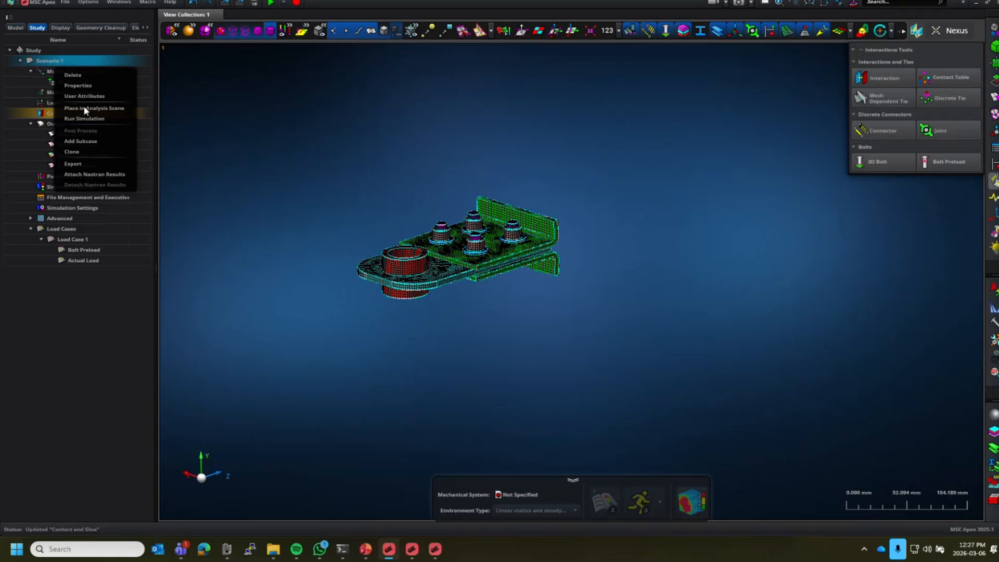
{"action": "left_click", "coordinate": [352, 127]}
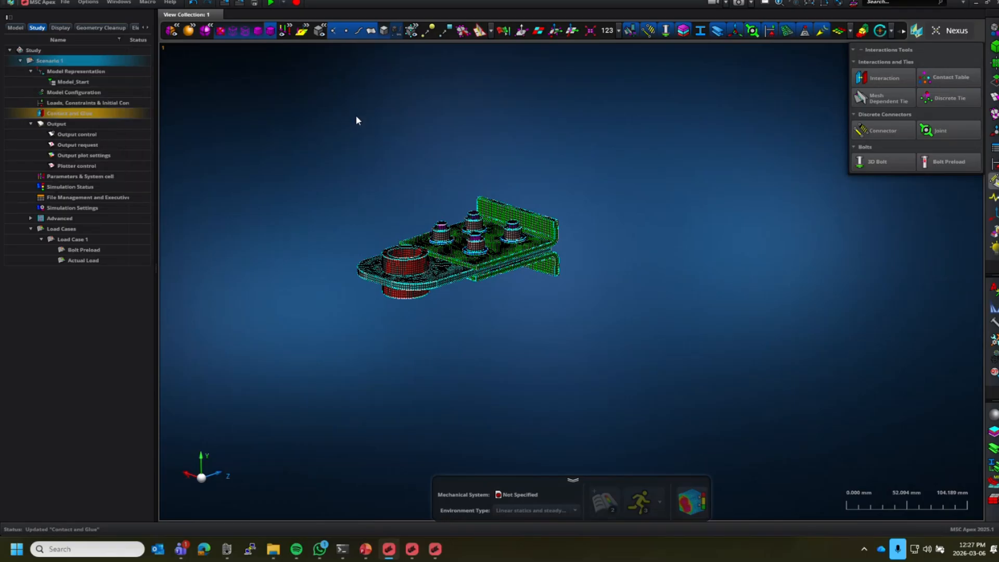
{"action": "scroll", "coordinate": [308, 223], "scroll_direction": "up", "scroll_amount": 3}
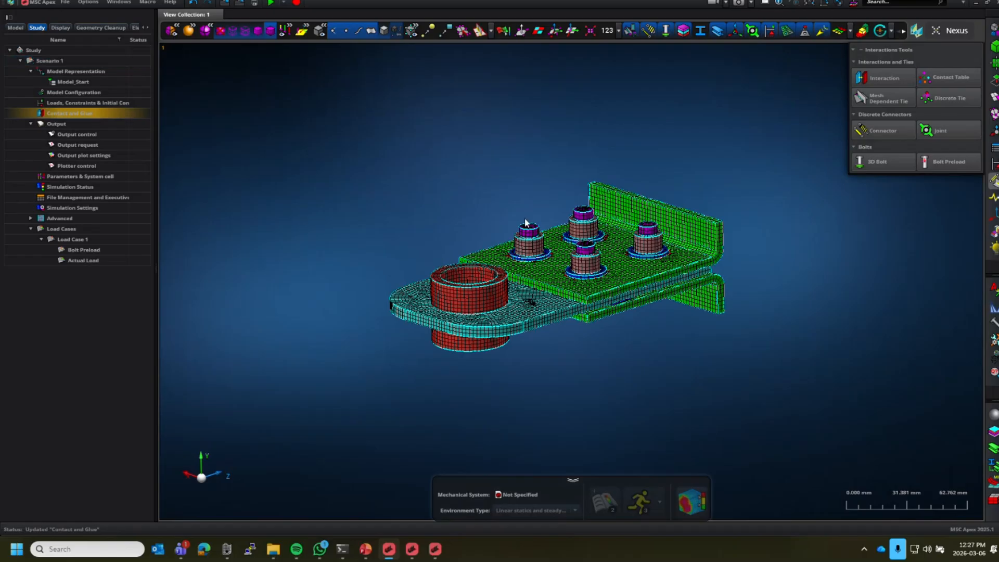
{"action": "middle_click_drag", "start_coordinate": [523, 217], "coordinate": [522, 225]}
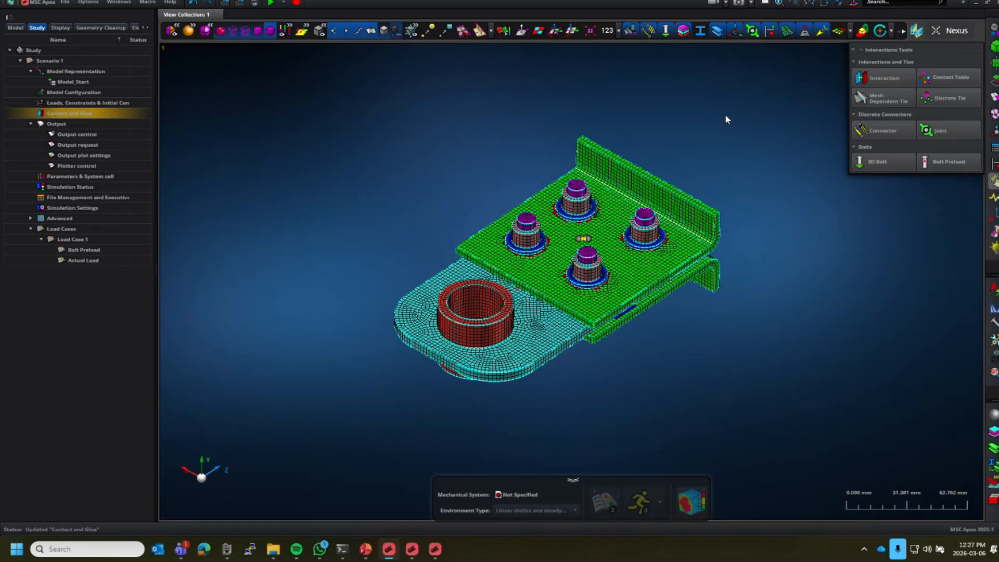
{"action": "middle_click_drag", "start_coordinate": [642, 352], "coordinate": [642, 345]}
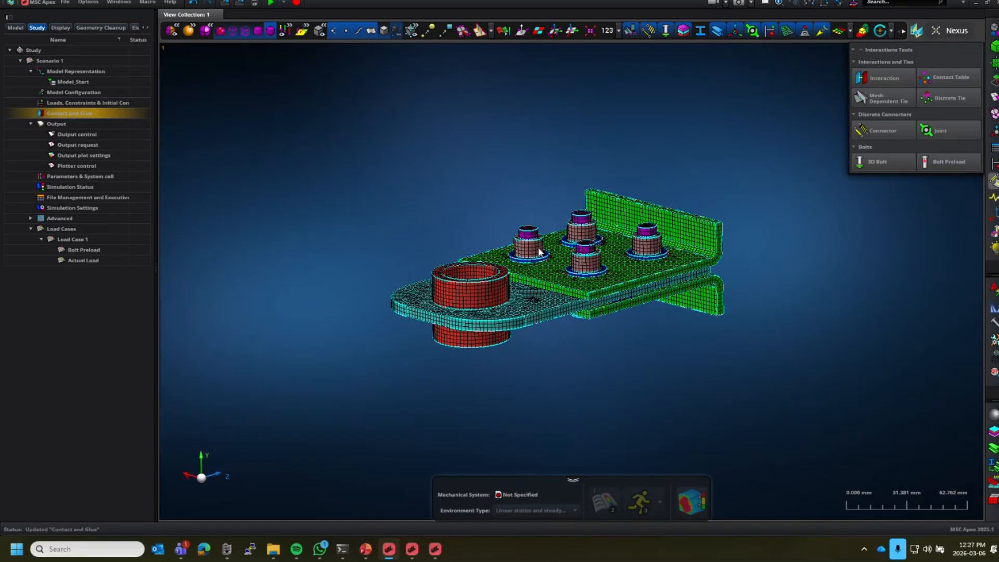
{"action": "scroll", "coordinate": [538, 247], "scroll_direction": "up", "scroll_amount": 5}
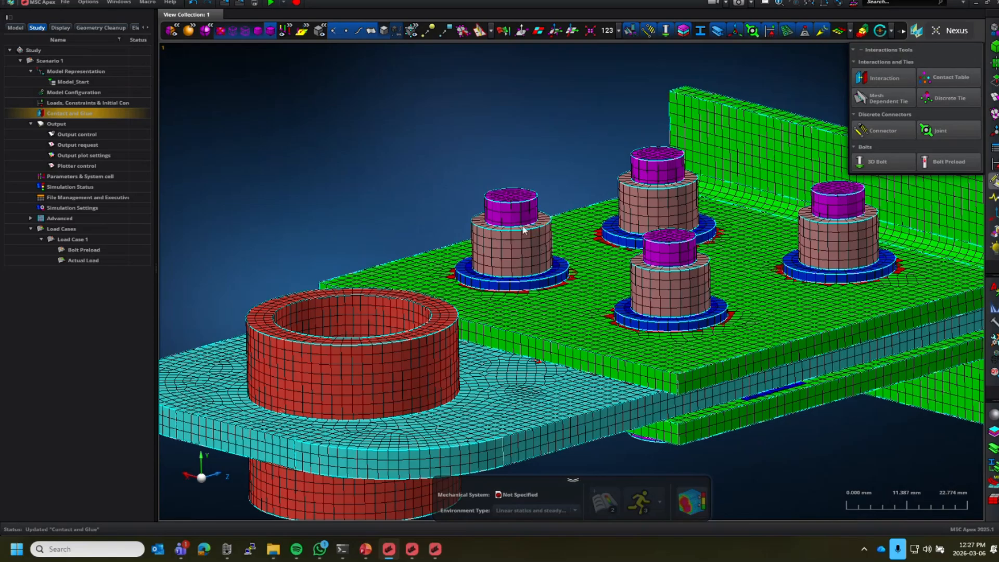
{"action": "scroll", "coordinate": [417, 190], "scroll_direction": "down", "scroll_amount": 5}
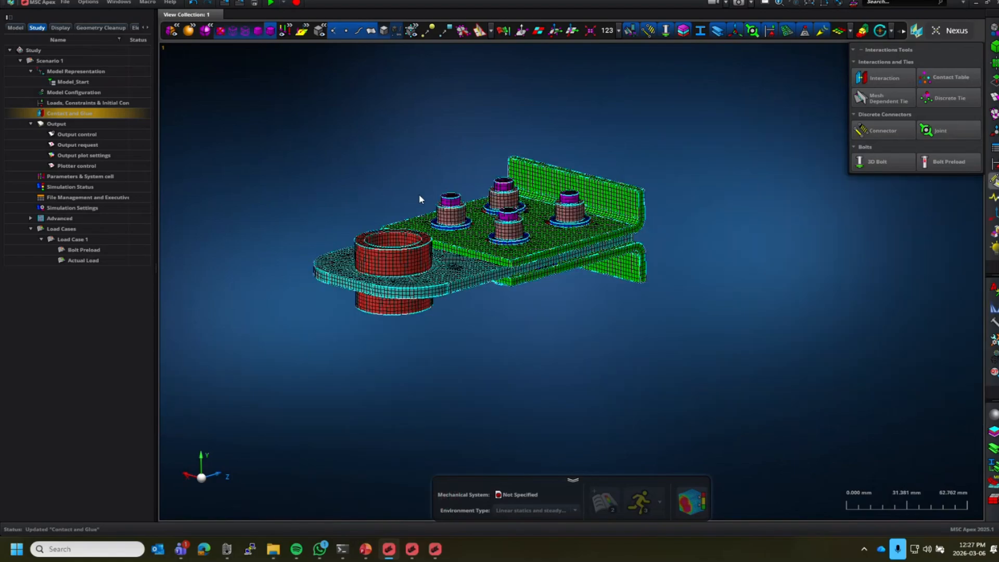
Switch to the MSC Apex session containing Model_Analytic and open the Nonlin_Analytical scenario's results for post-processing.
{"action": "left_click", "coordinate": [412, 549]}
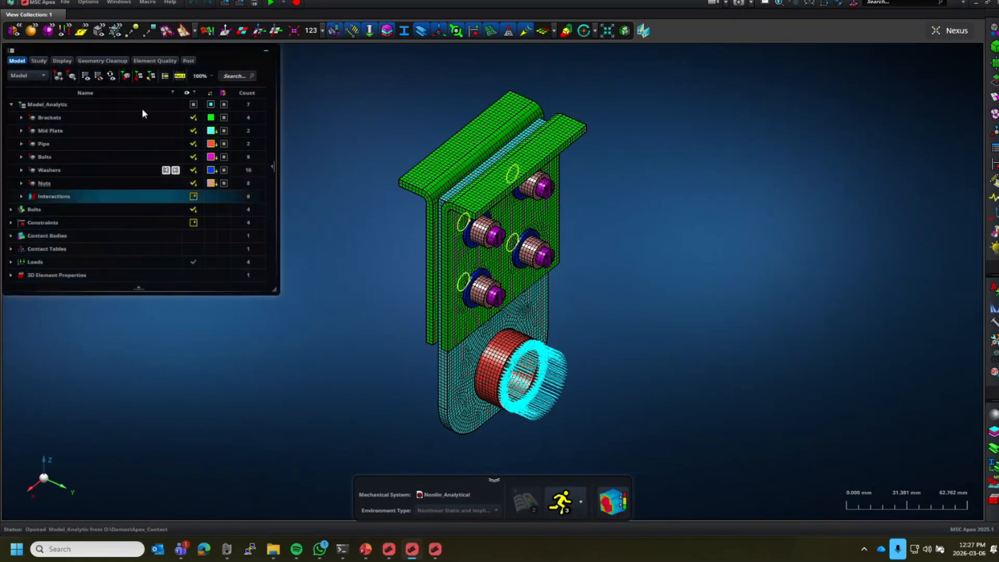
{"action": "left_click", "coordinate": [142, 106]}
{"action": "left_click", "coordinate": [676, 226]}
{"action": "middle_click_drag", "start_coordinate": [677, 226], "coordinate": [599, 165]}
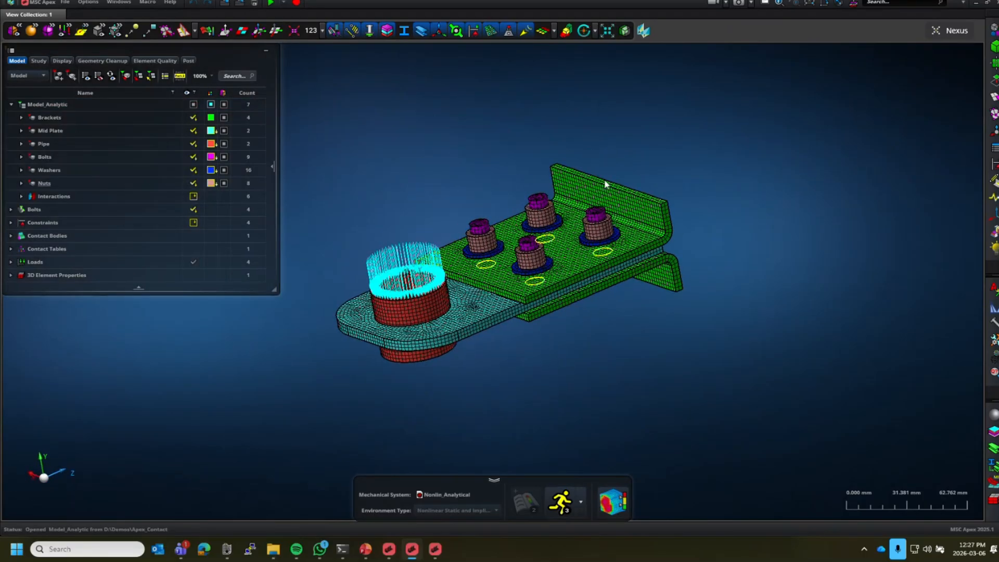
{"action": "left_click", "coordinate": [619, 509]}
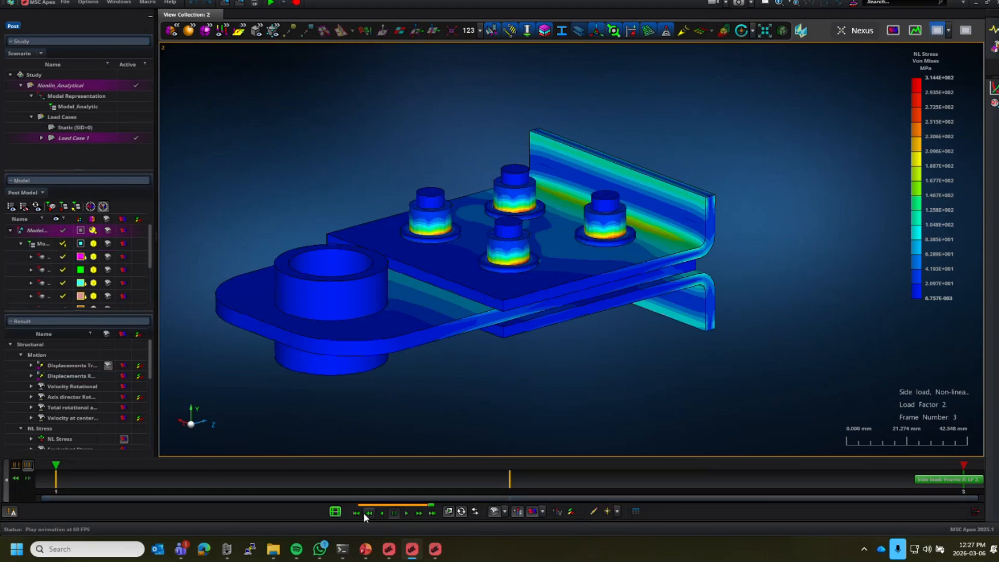
Step through the NL Stress result frames to the Bolt Preload frame and examine the von Mises stress on the assembly.
{"action": "left_click", "coordinate": [16, 479]}
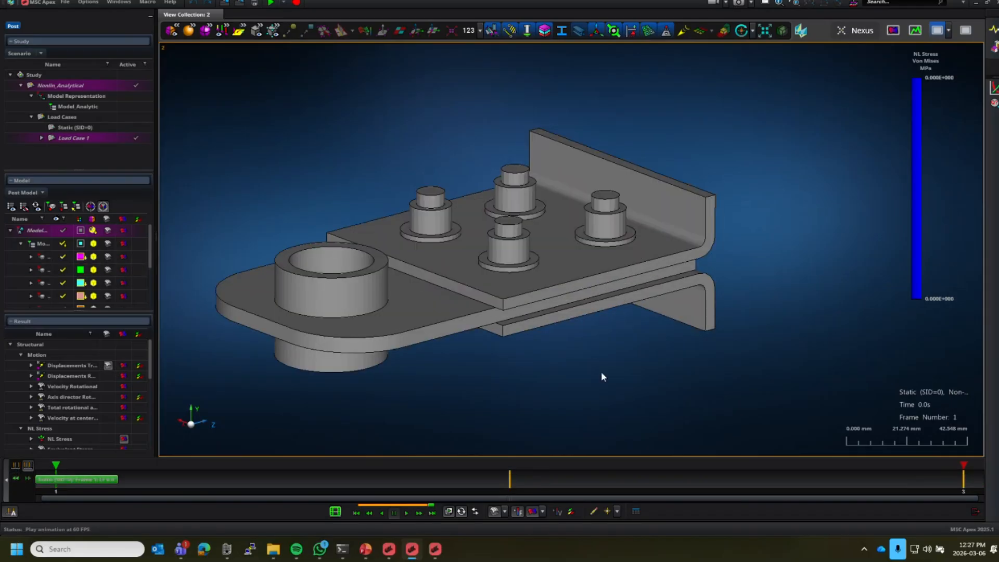
{"action": "left_click", "coordinate": [16, 479]}
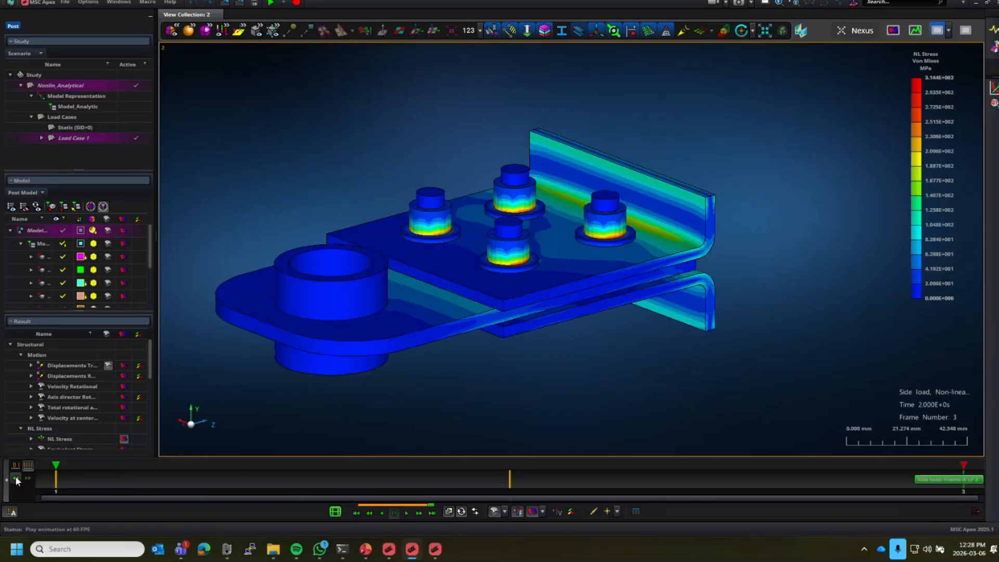
{"action": "left_click", "coordinate": [16, 479]}
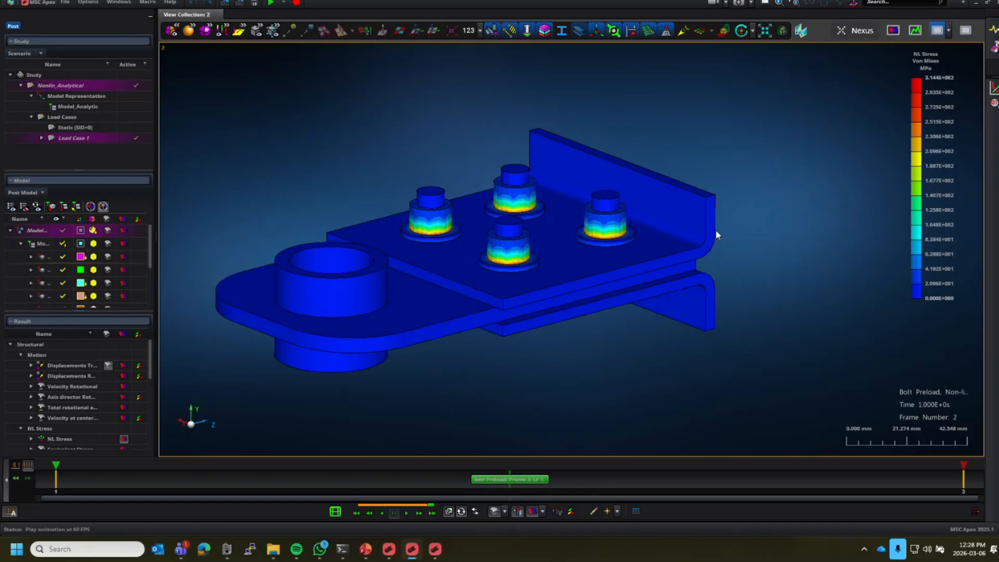
{"action": "mouse_move", "coordinate": [949, 98]}
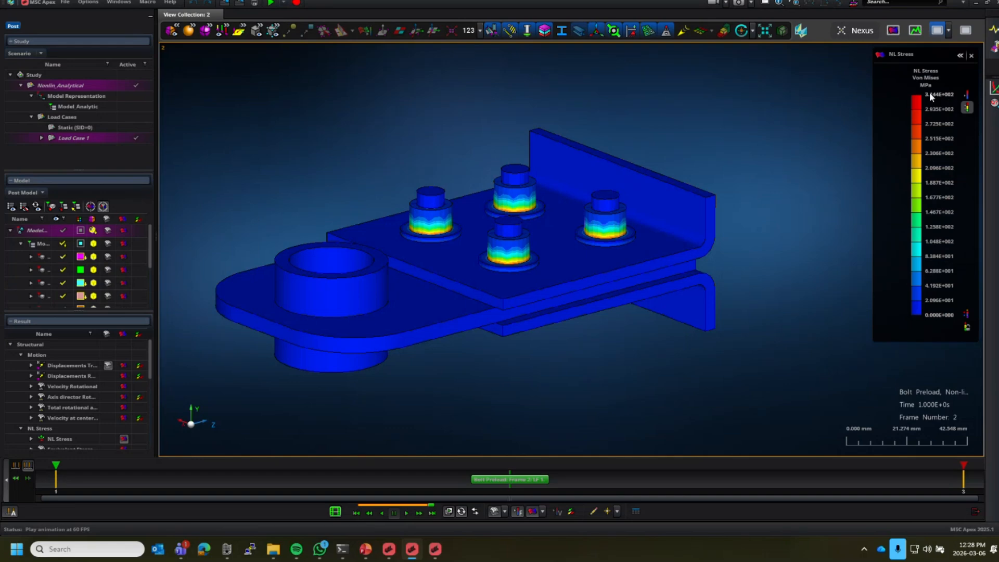
{"action": "middle_click_drag", "start_coordinate": [526, 276], "coordinate": [596, 374]}
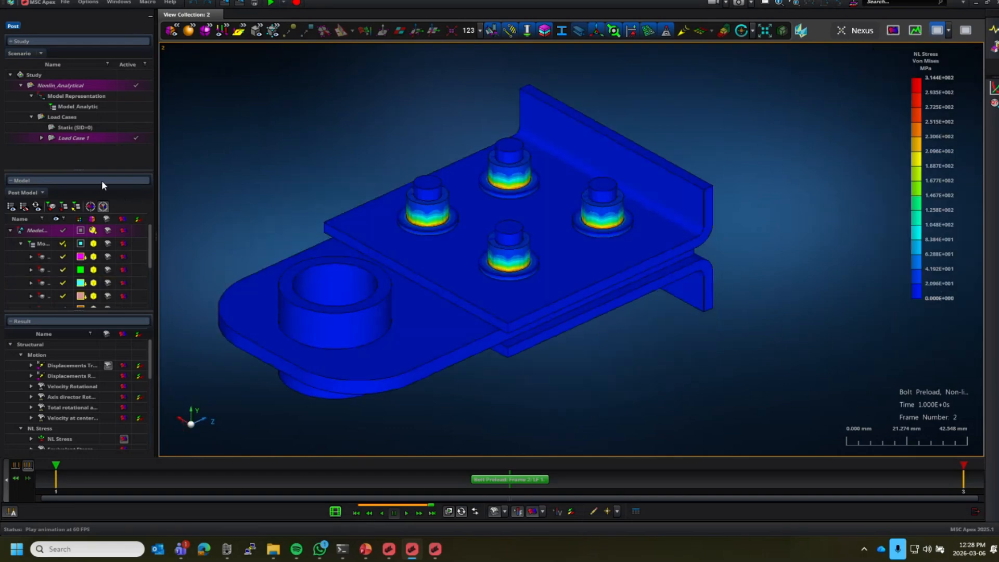
Isolate the Bolts in the results view by hiding the whole model assembly and showing only that part group.
{"action": "left_click_drag", "start_coordinate": [155, 234], "coordinate": [211, 236]}
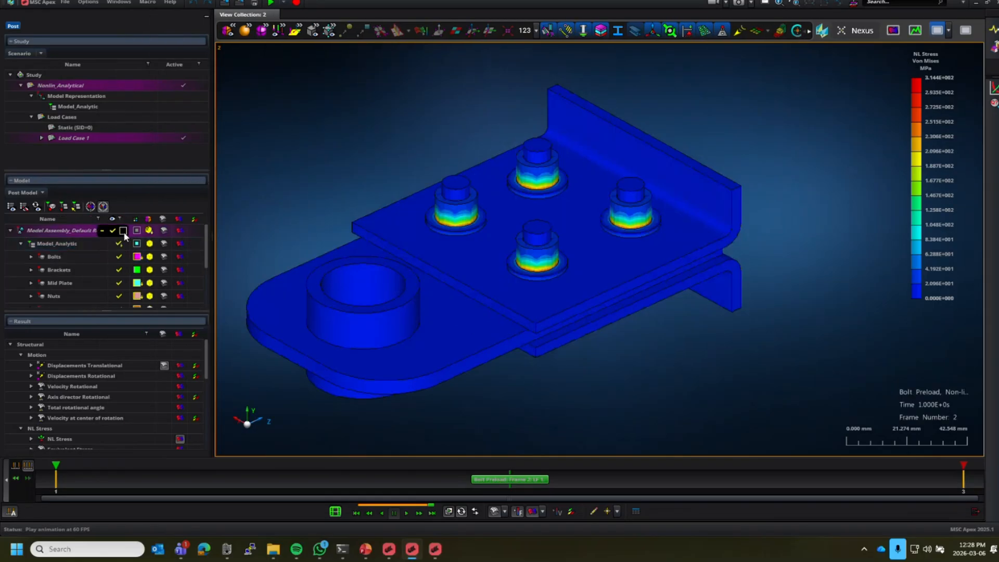
{"action": "left_click", "coordinate": [123, 230]}
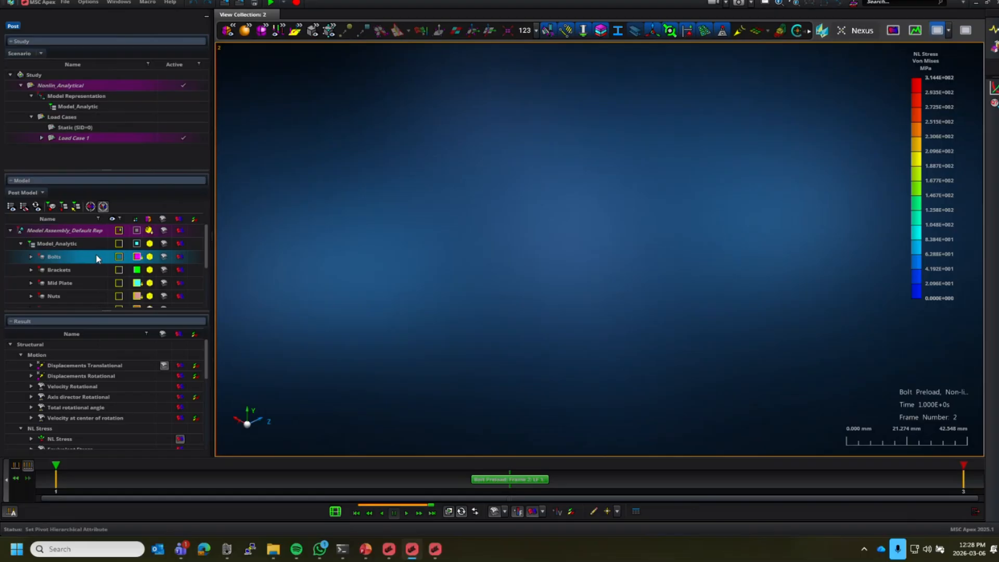
{"action": "left_click", "coordinate": [119, 256]}
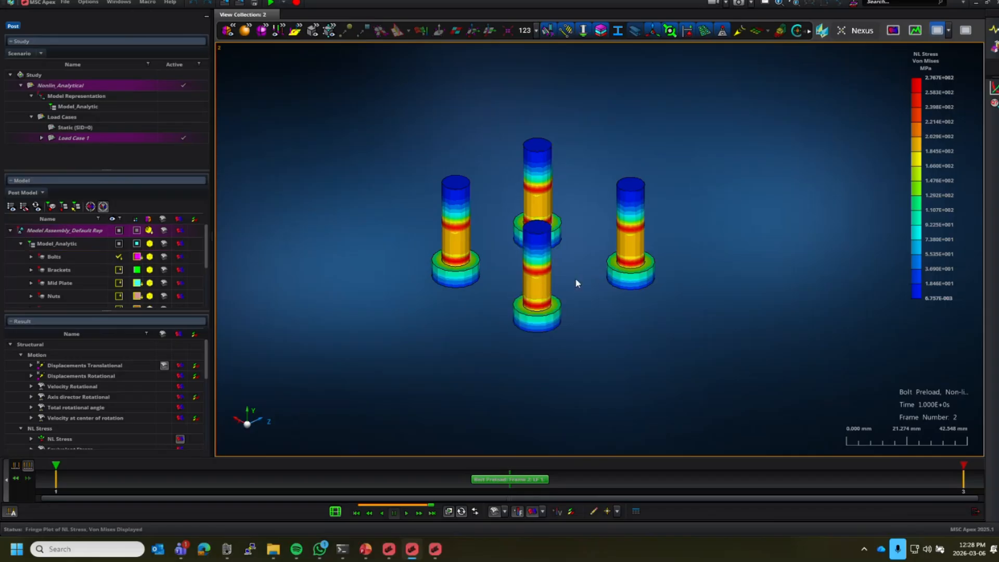
Show the whole model assembly again and examine the bolt preload von Mises stress around the nuts and washers.
{"action": "mouse_move", "coordinate": [943, 183]}
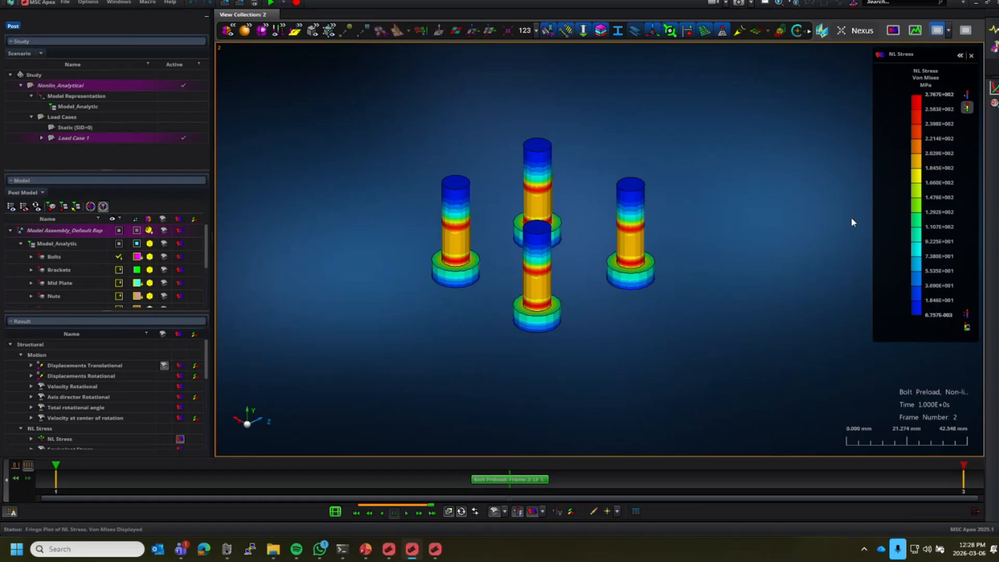
{"action": "mouse_move", "coordinate": [621, 298]}
{"action": "middle_mouse_down"}
{"action": "mouse_move", "coordinate": [620, 287]}
{"action": "mouse_move", "coordinate": [622, 299]}
{"action": "middle_mouse_up"}
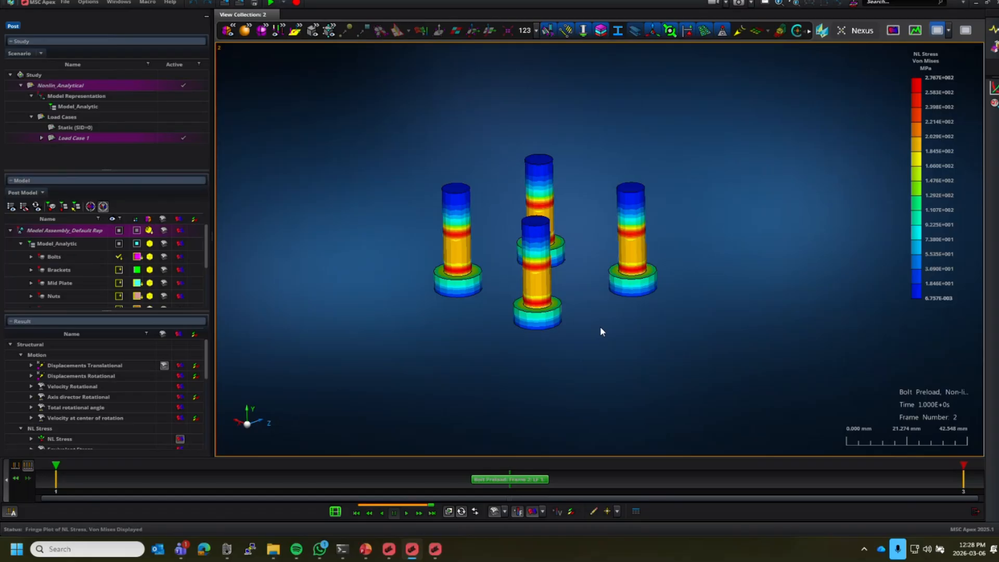
{"action": "left_click", "coordinate": [114, 230]}
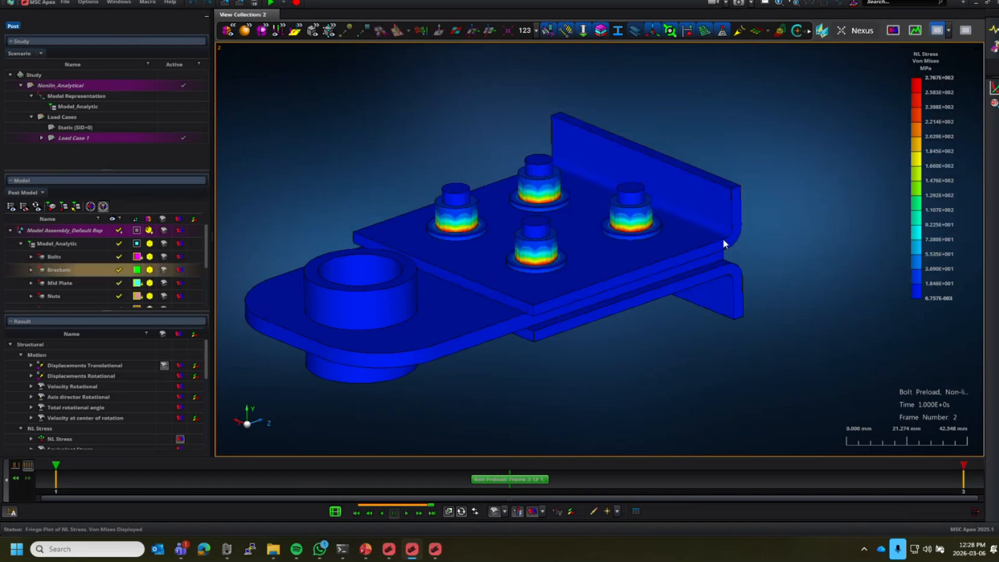
{"action": "scroll", "coordinate": [622, 220], "scroll_direction": "up", "scroll_amount": 10}
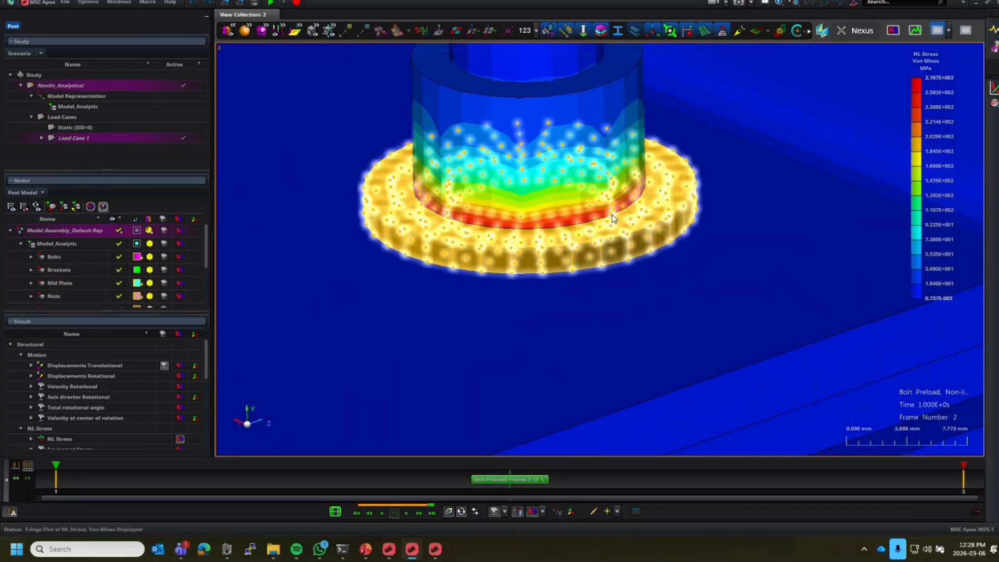
{"action": "scroll", "coordinate": [534, 200], "scroll_direction": "down", "scroll_amount": 6}
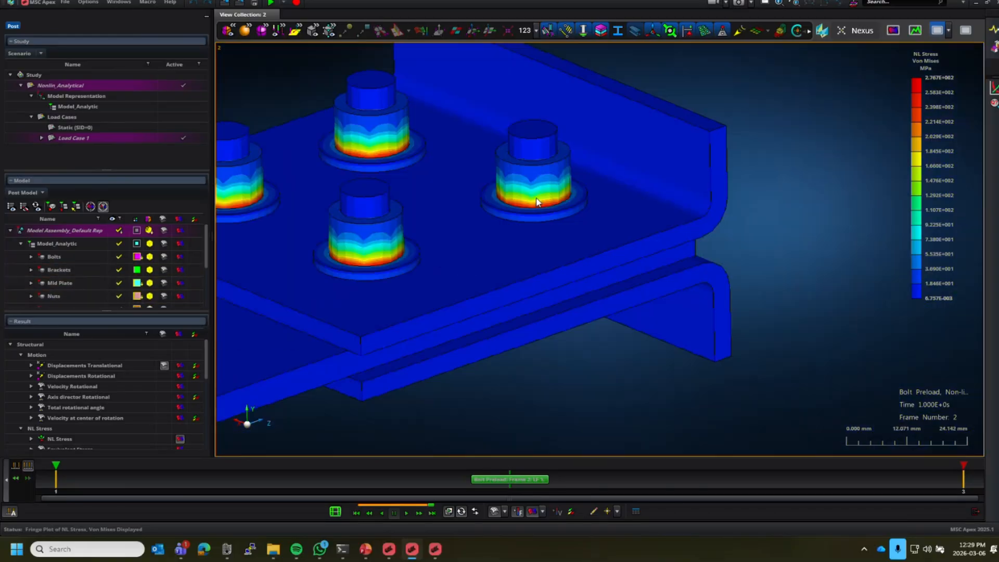
{"action": "mouse_move", "coordinate": [753, 129]}
{"action": "middle_mouse_down"}
{"action": "mouse_move", "coordinate": [750, 119]}
{"action": "mouse_move", "coordinate": [751, 138]}
{"action": "middle_mouse_up"}
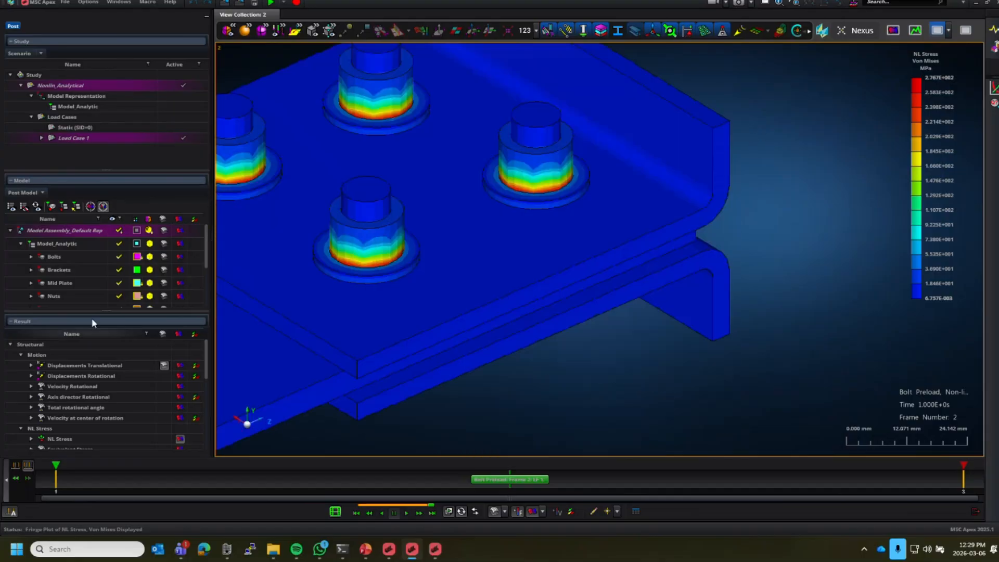
{"action": "scroll", "coordinate": [620, 276], "scroll_direction": "down", "scroll_amount": 3}
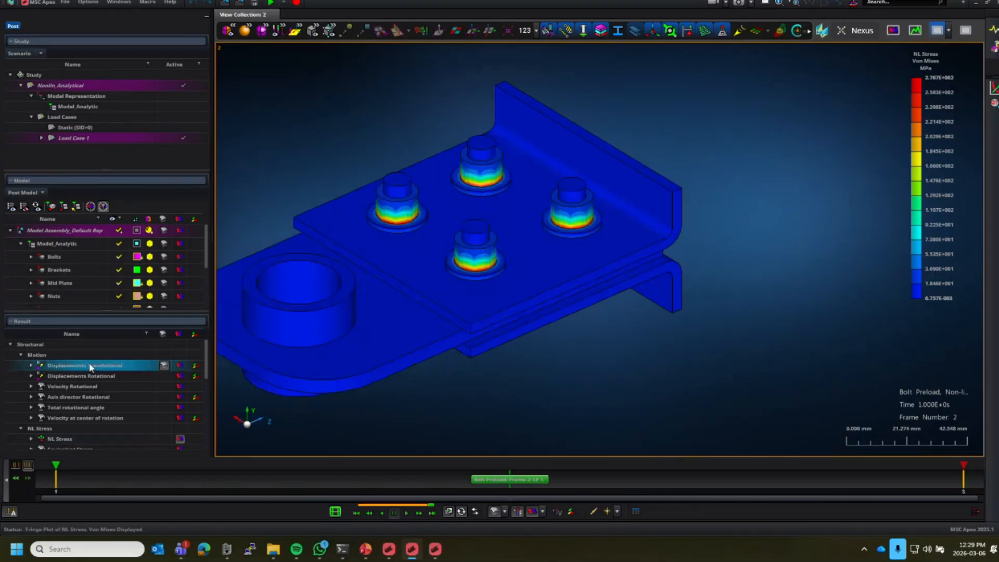
Display the Side load result frame and view the von Mises stress on the entire assembly.
{"action": "left_click", "coordinate": [962, 478]}
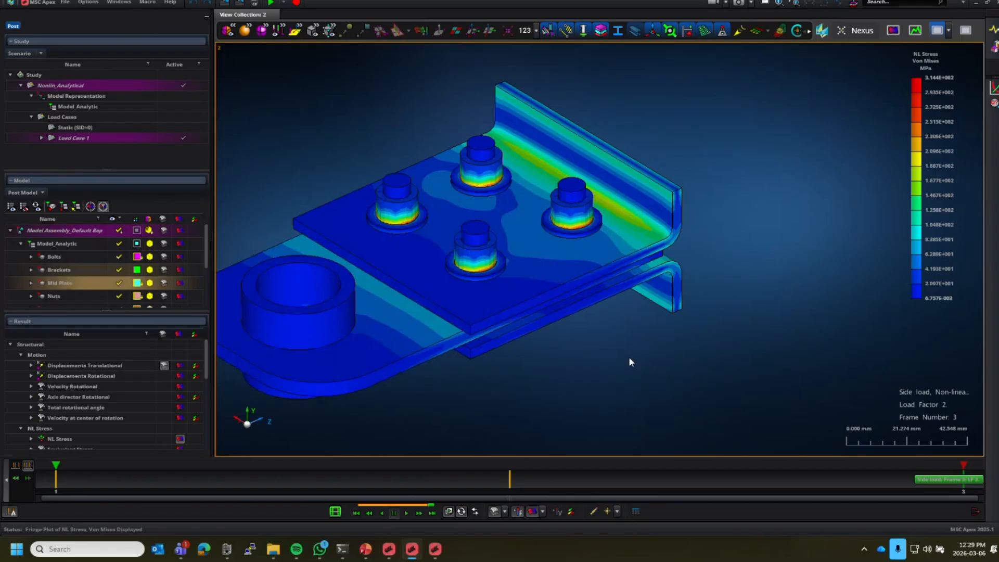
{"action": "middle_click_drag", "start_coordinate": [628, 357], "coordinate": [683, 345]}
{"action": "scroll", "coordinate": [686, 349], "scroll_direction": "down", "scroll_amount": 5}
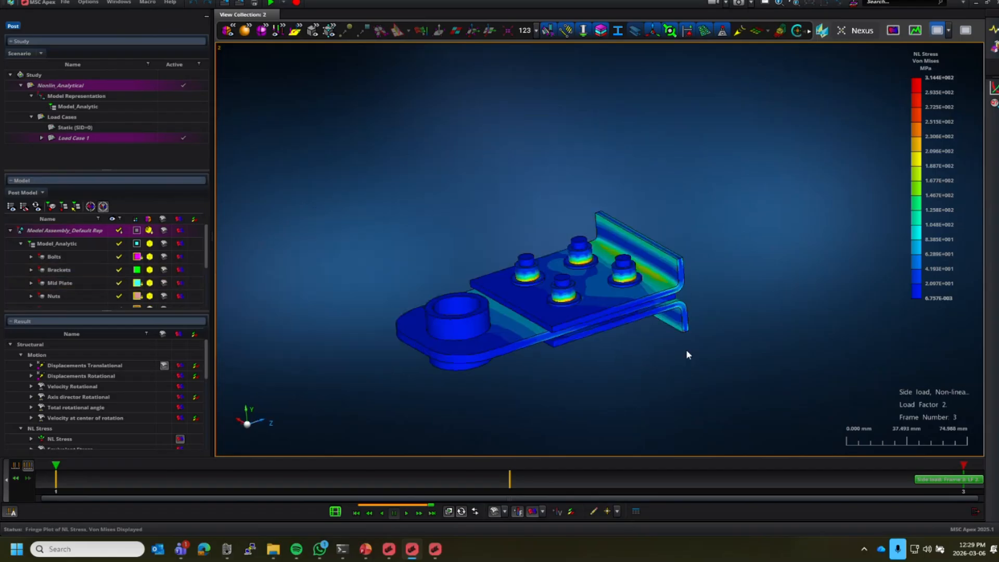
Switch the deformed shape to Relative Scaling with a scaling value of 30.
{"action": "left_click", "coordinate": [505, 513]}
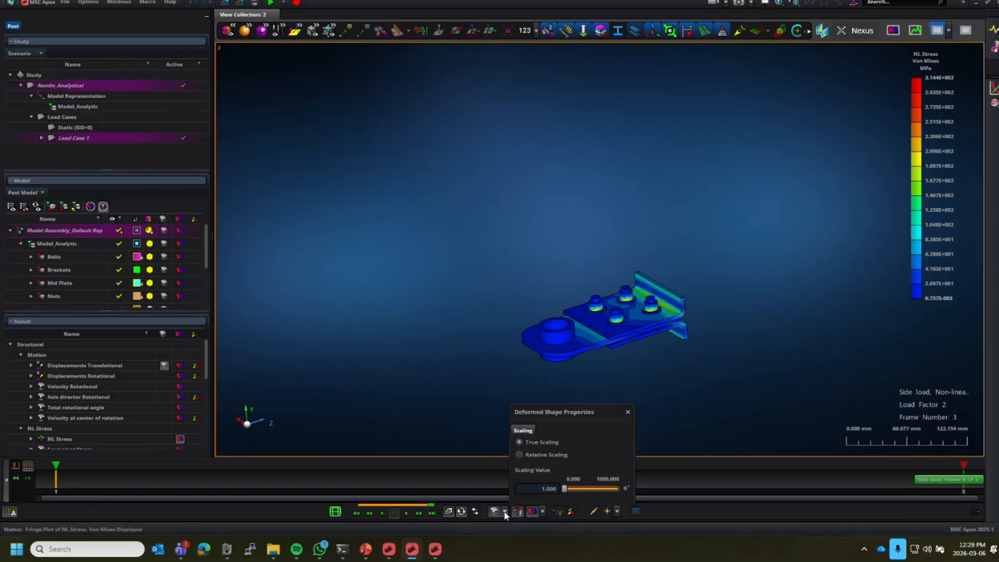
{"action": "left_click", "coordinate": [537, 455]}
{"action": "left_click", "coordinate": [547, 487]}
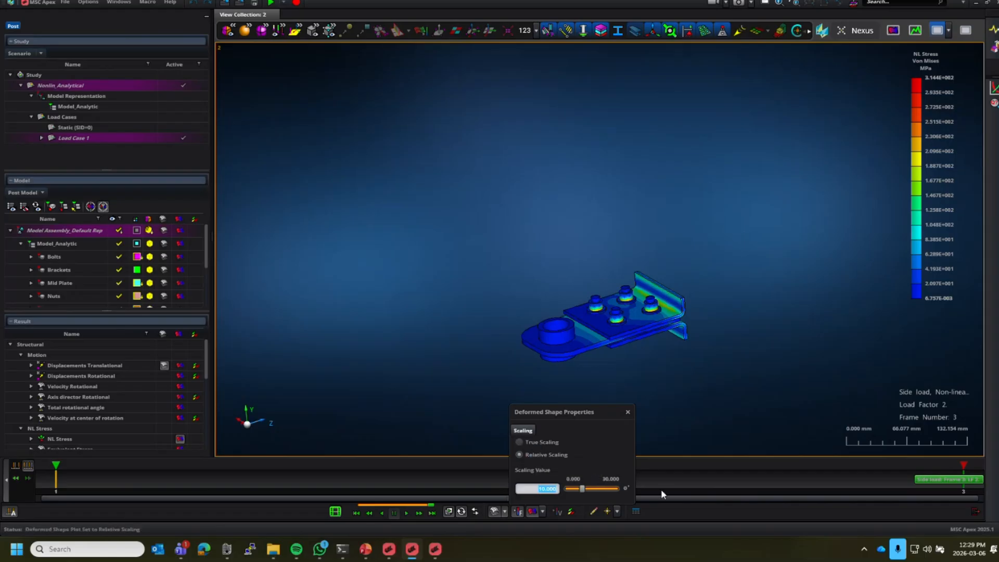
{"action": "type", "text": "30"}
{"action": "key", "text": "Return"}
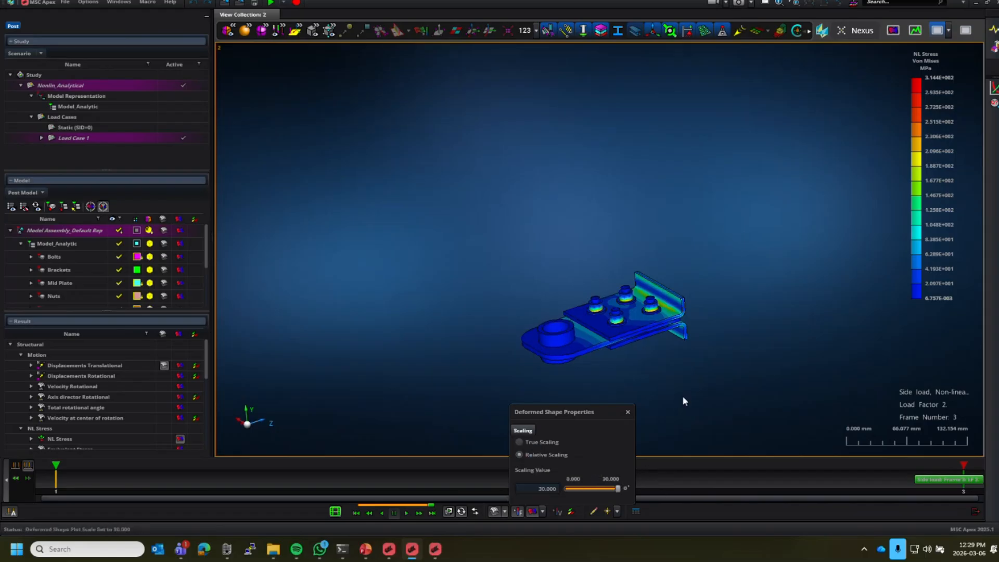
{"action": "left_click", "coordinate": [629, 412]}
Examine the exaggerated side load deformation of the assembly edge-on, using the X-axis view from both sides.
{"action": "scroll", "coordinate": [603, 364], "scroll_direction": "up", "scroll_amount": 5}
{"action": "mouse_move", "coordinate": [604, 364]}
{"action": "middle_mouse_down"}
{"action": "mouse_move", "coordinate": [610, 373]}
{"action": "mouse_move", "coordinate": [609, 347]}
{"action": "middle_mouse_up"}
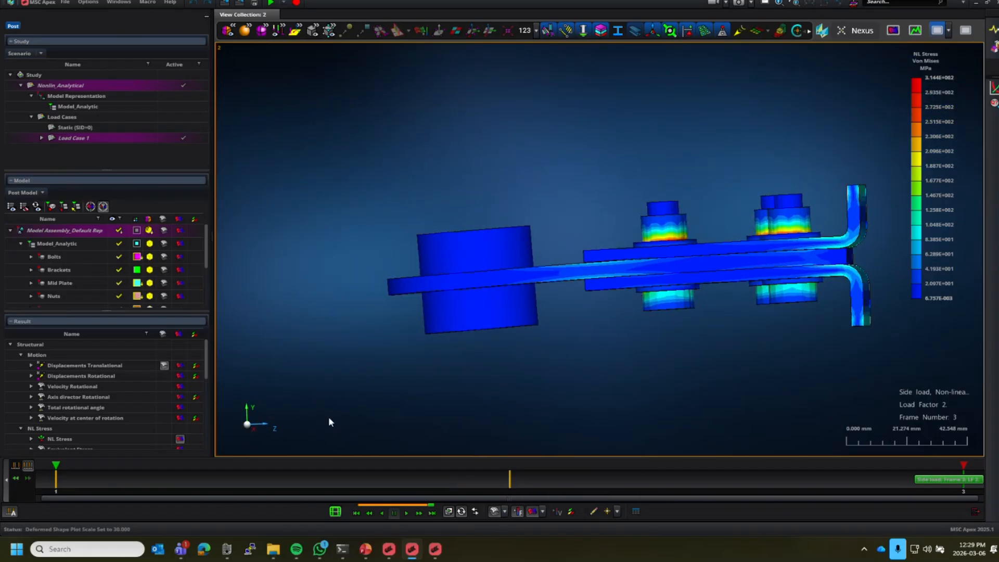
{"action": "left_click", "coordinate": [252, 431]}
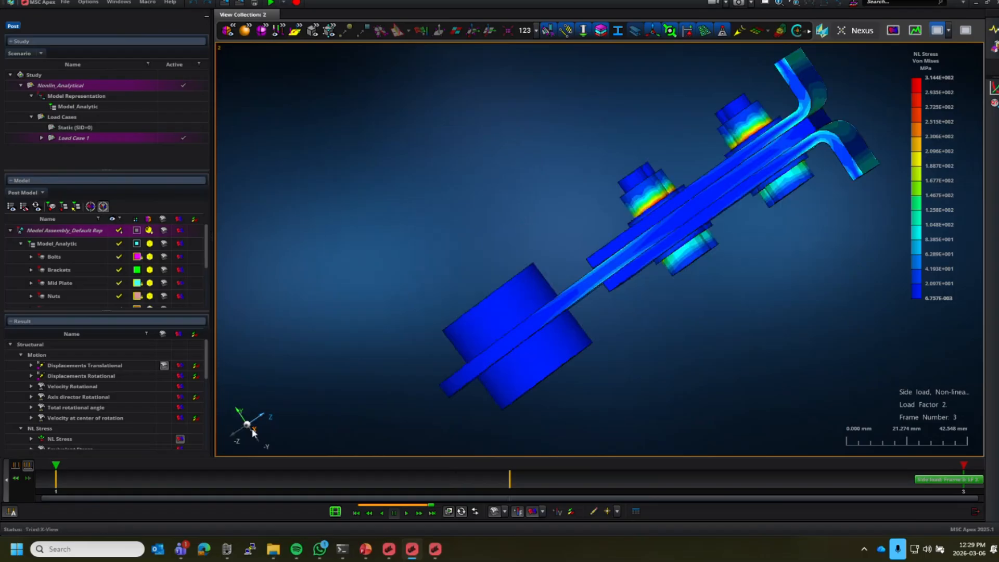
{"action": "left_click", "coordinate": [248, 424]}
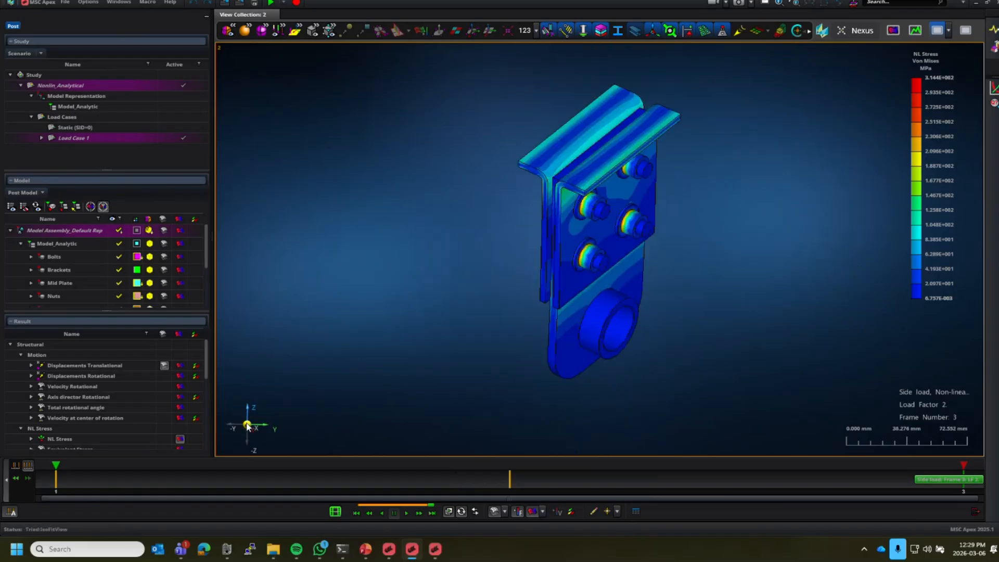
{"action": "left_click", "coordinate": [241, 441]}
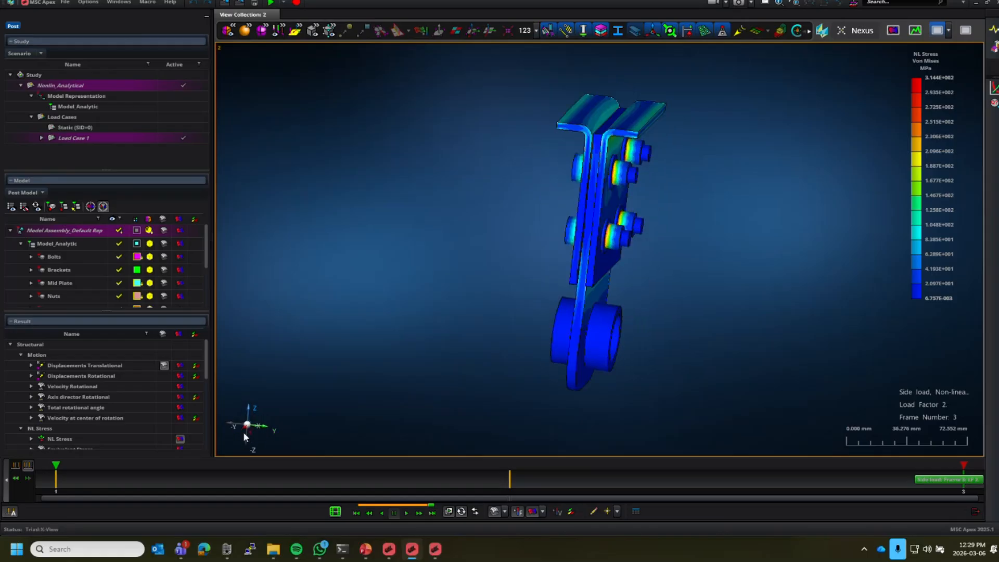
{"action": "left_click", "coordinate": [248, 427]}
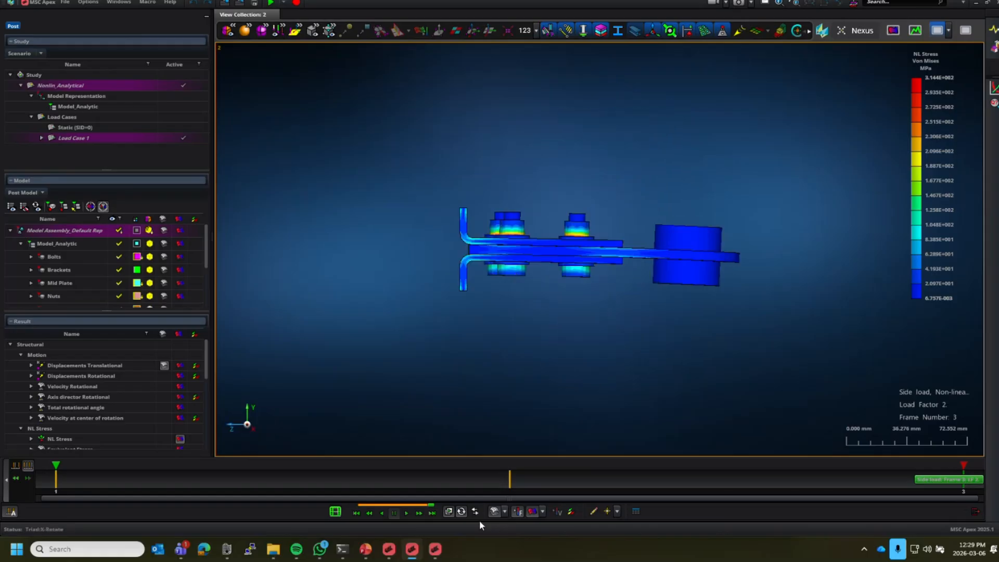
Set the deformed shape back to True Scaling and examine the side load stress on the brackets and mid plate.
{"action": "left_click", "coordinate": [504, 511]}
{"action": "left_click", "coordinate": [541, 442]}
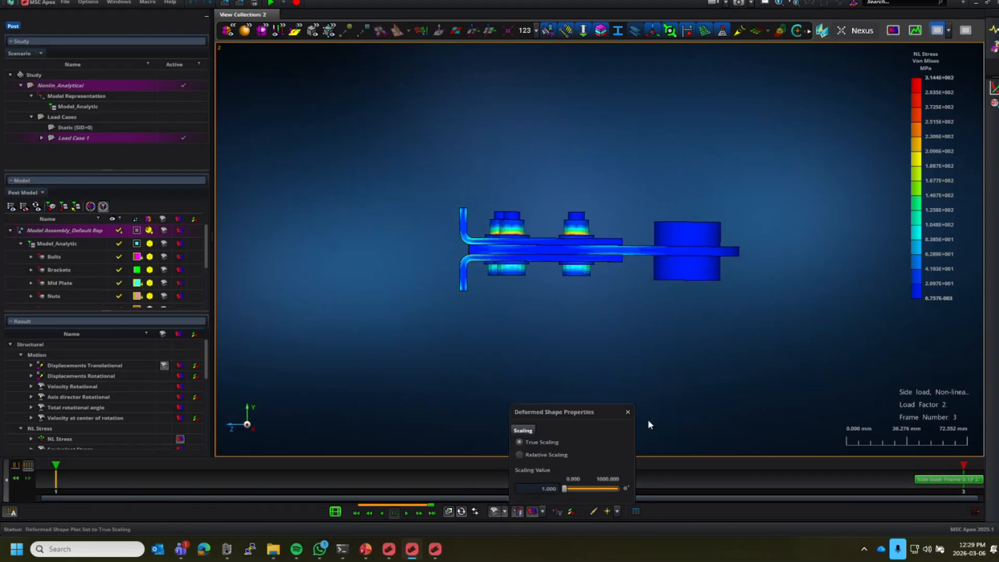
{"action": "left_click", "coordinate": [627, 413]}
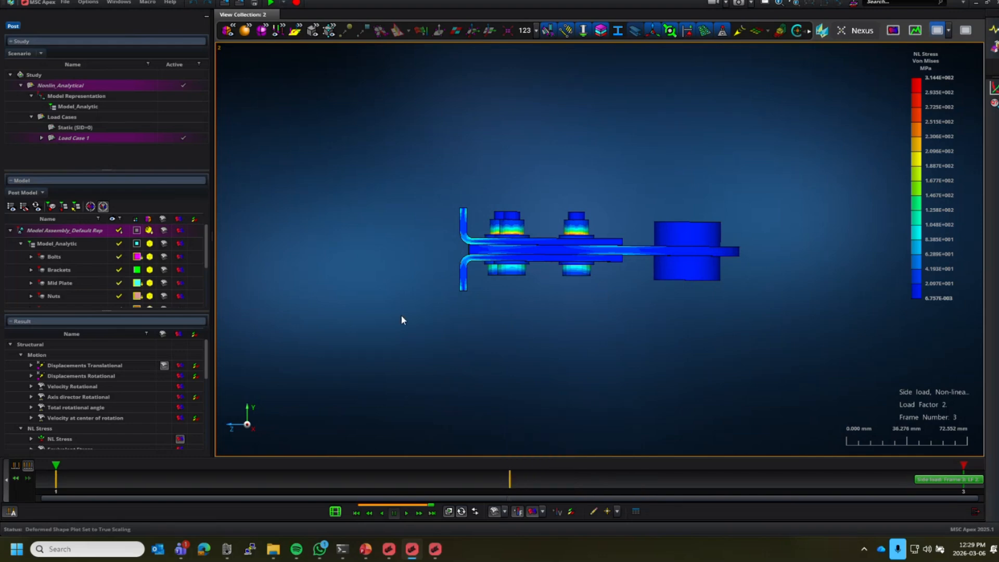
{"action": "middle_click_drag", "start_coordinate": [586, 272], "coordinate": [583, 295]}
{"action": "scroll", "coordinate": [583, 296], "scroll_direction": "up", "scroll_amount": 3}
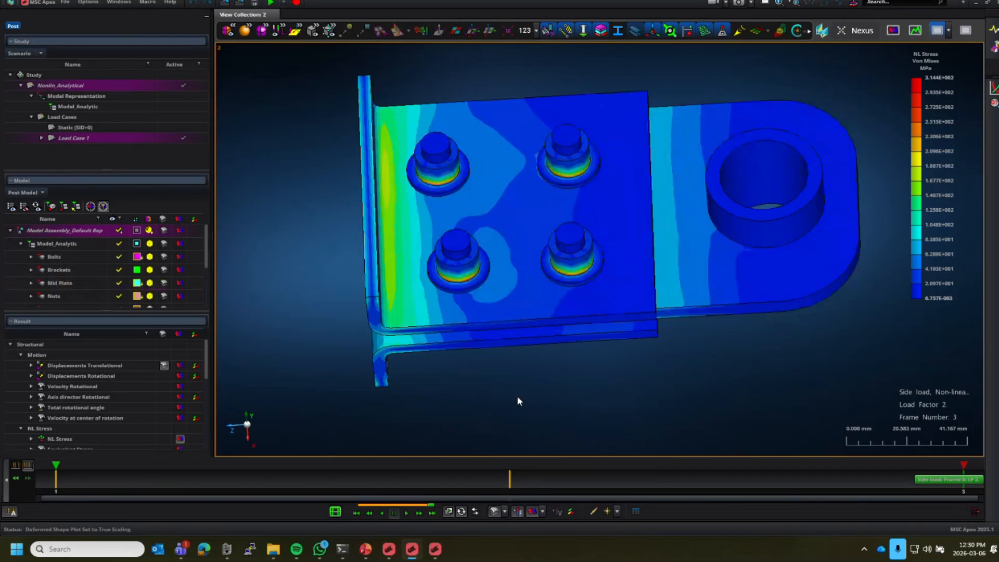
{"action": "middle_click_drag", "start_coordinate": [563, 371], "coordinate": [552, 356]}
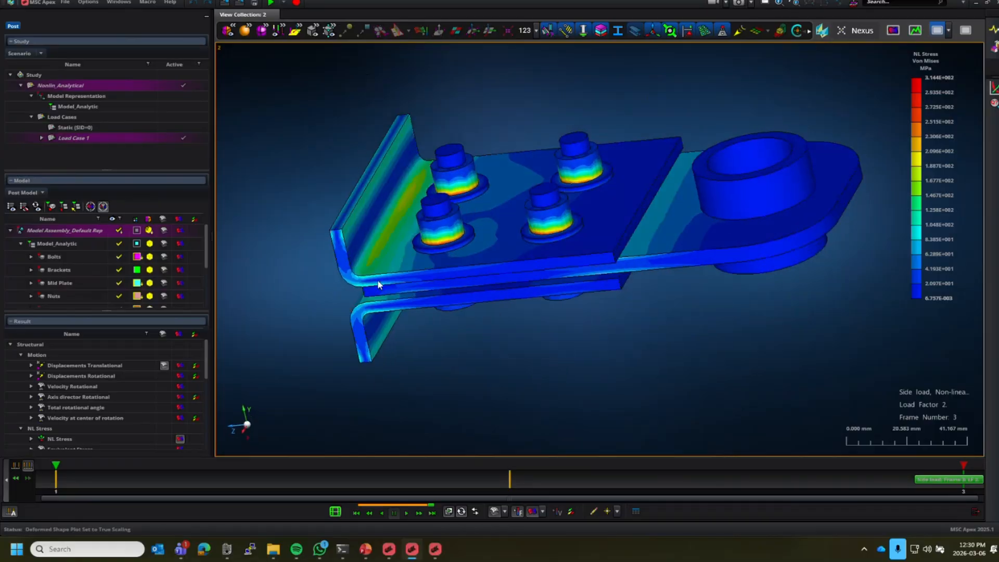
{"action": "middle_click_drag", "start_coordinate": [380, 293], "coordinate": [394, 384]}
{"action": "scroll", "coordinate": [562, 336], "scroll_direction": "down", "scroll_amount": 2}
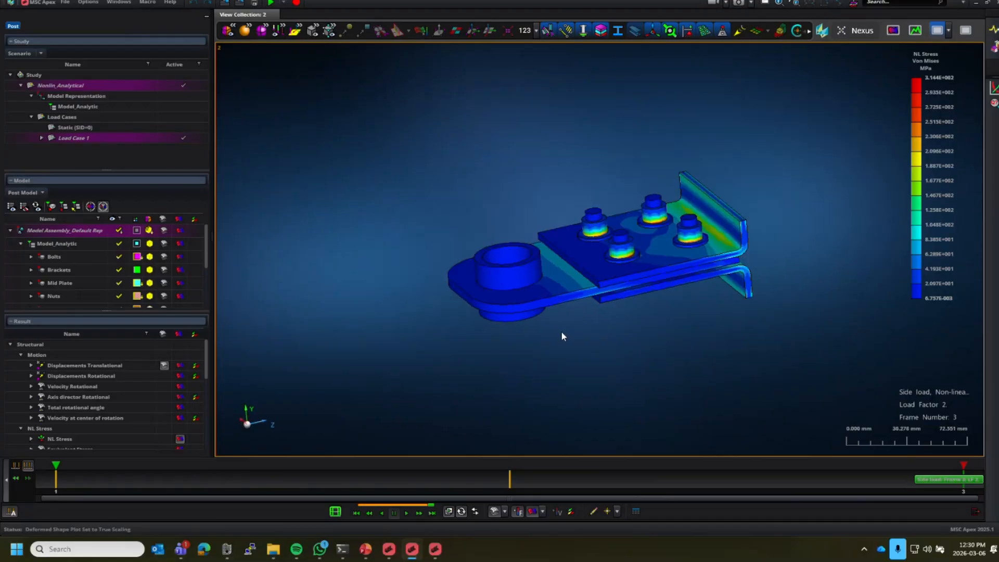
Switch to the MSC Apex session containing Model_Discrete and open the Nonlin_Discrete scenario's results for post-processing.
{"action": "left_click", "coordinate": [438, 553]}
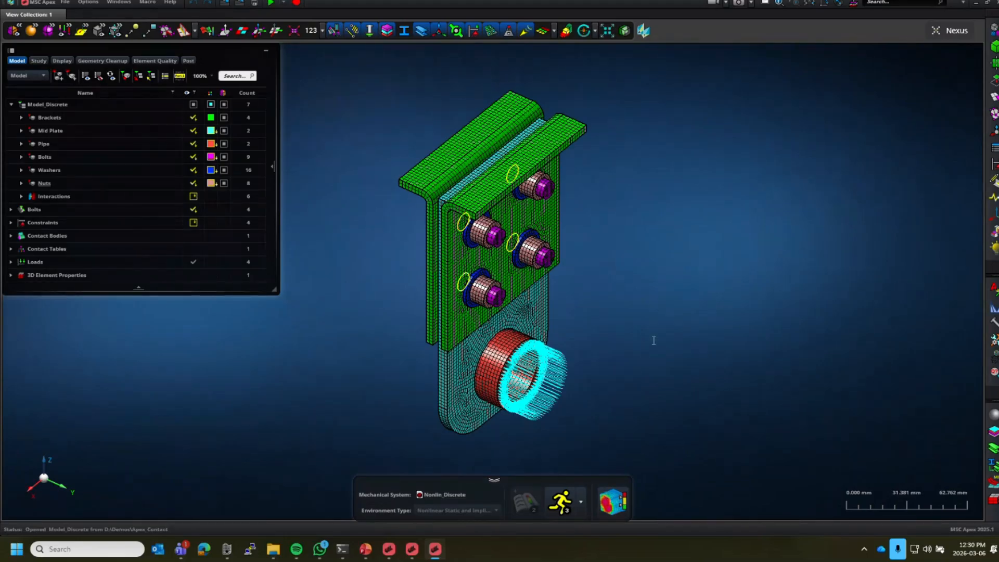
{"action": "left_click", "coordinate": [436, 550]}
{"action": "left_click", "coordinate": [441, 555]}
{"action": "middle_click_drag", "start_coordinate": [654, 349], "coordinate": [594, 302]}
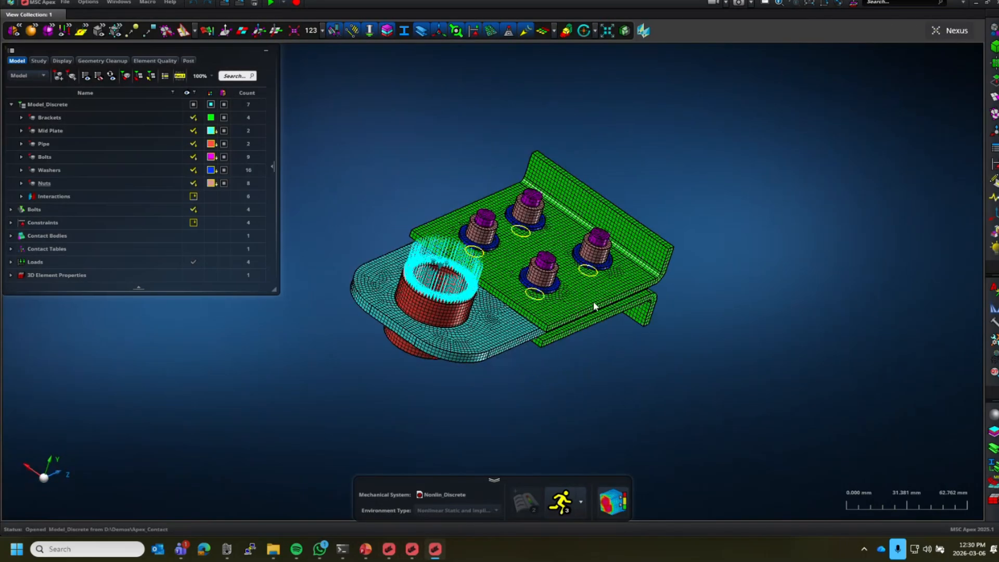
{"action": "left_click", "coordinate": [614, 503]}
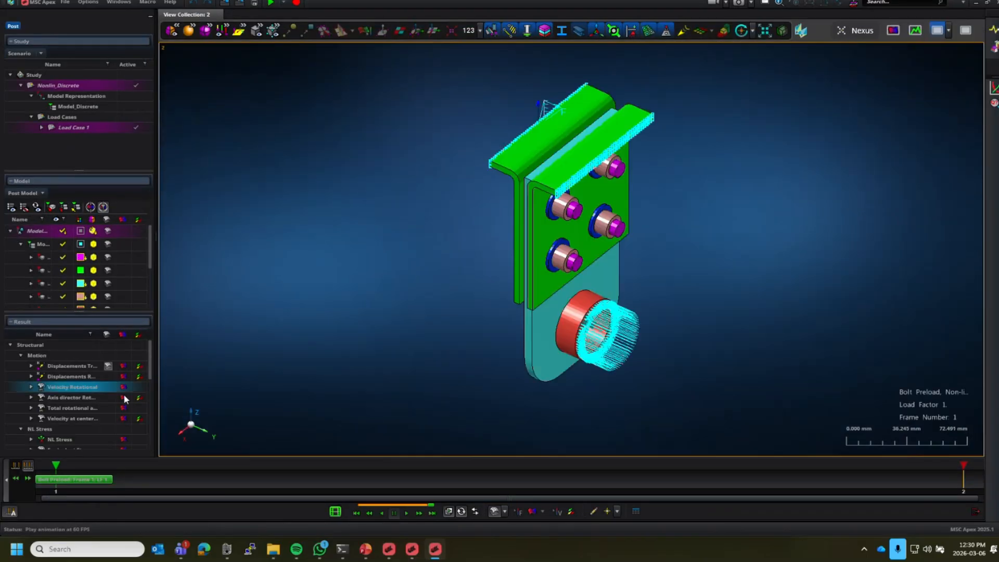
Display the NL Stress fringe plot for the Bolt Preload frame and examine the von Mises stress around the nuts.
{"action": "middle_click_drag", "start_coordinate": [820, 307], "coordinate": [645, 281]}
{"action": "left_click", "coordinate": [105, 439]}
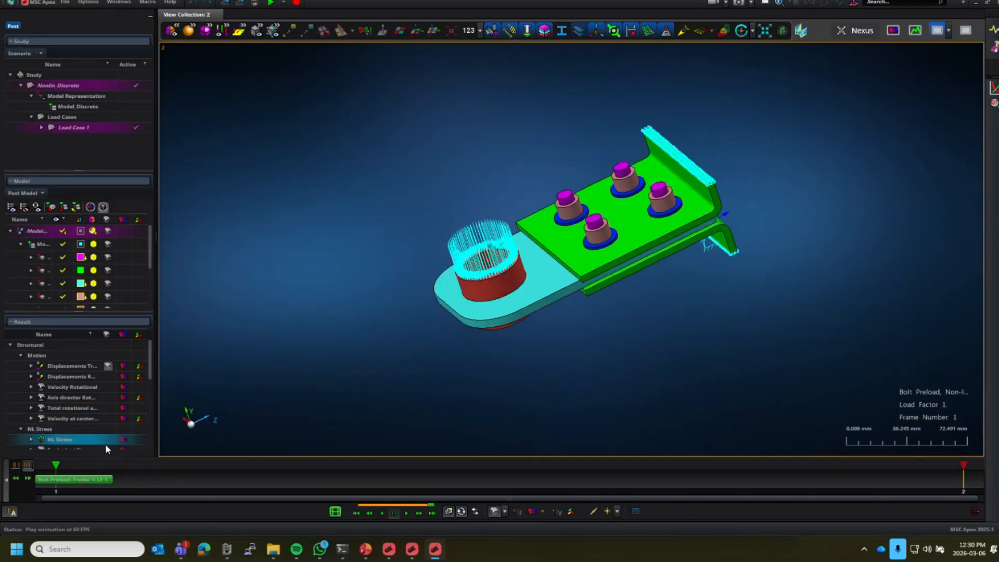
{"action": "left_click", "coordinate": [123, 440]}
{"action": "scroll", "coordinate": [673, 195], "scroll_direction": "up", "scroll_amount": 5}
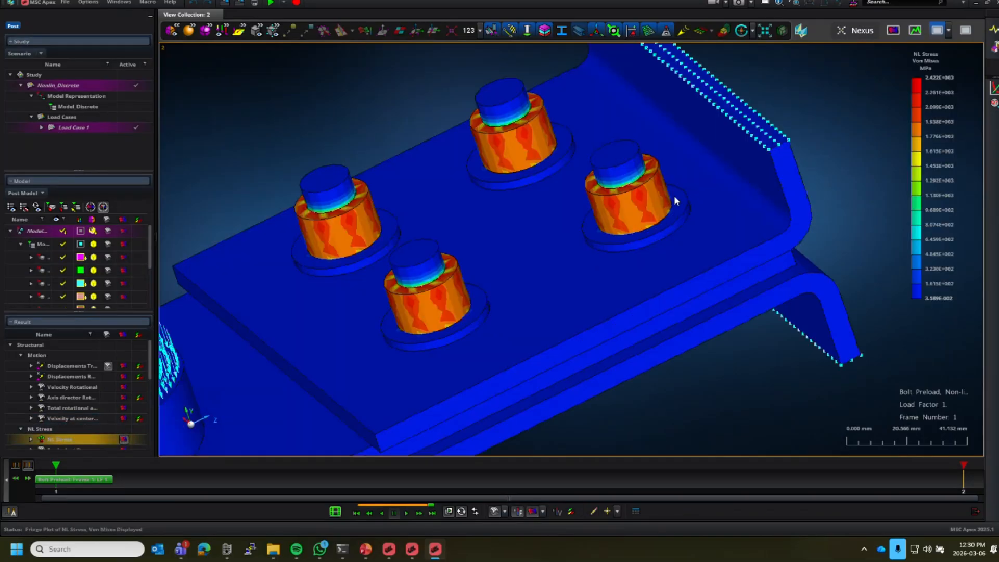
{"action": "middle_click_drag", "start_coordinate": [639, 186], "coordinate": [624, 204]}
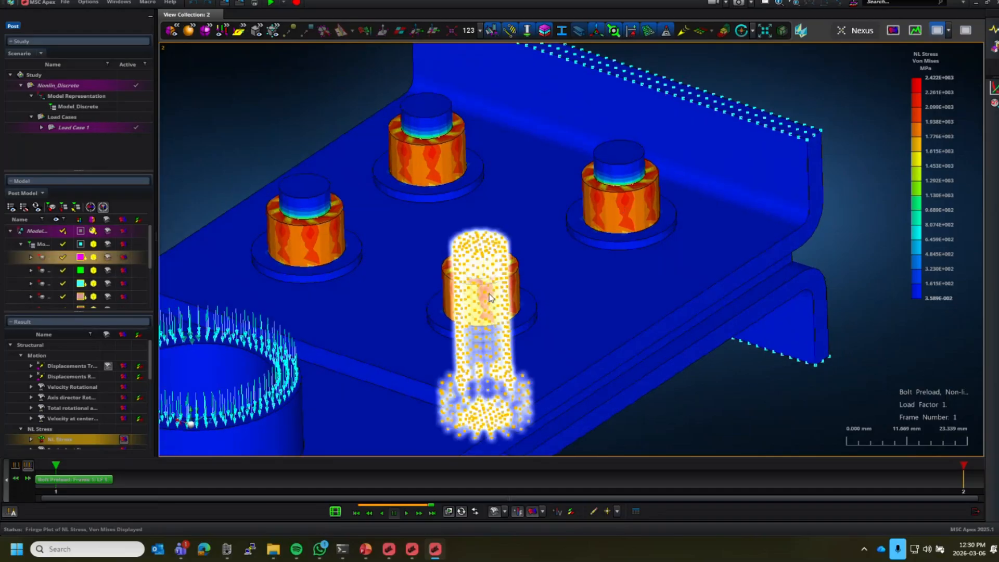
{"action": "scroll", "coordinate": [486, 267], "scroll_direction": "up", "scroll_amount": 5}
{"action": "scroll", "coordinate": [471, 289], "scroll_direction": "down", "scroll_amount": 5}
{"action": "mouse_move", "coordinate": [946, 98]}
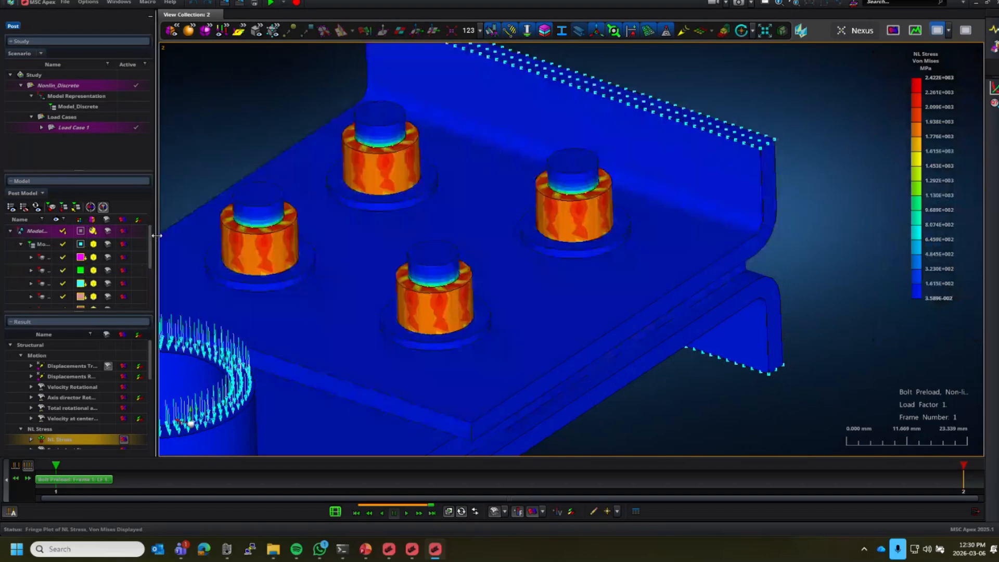
Widen the result tree area and isolate the Bolts by hiding the whole model assembly and showing only that part group.
{"action": "left_click_drag", "start_coordinate": [155, 238], "coordinate": [194, 239]}
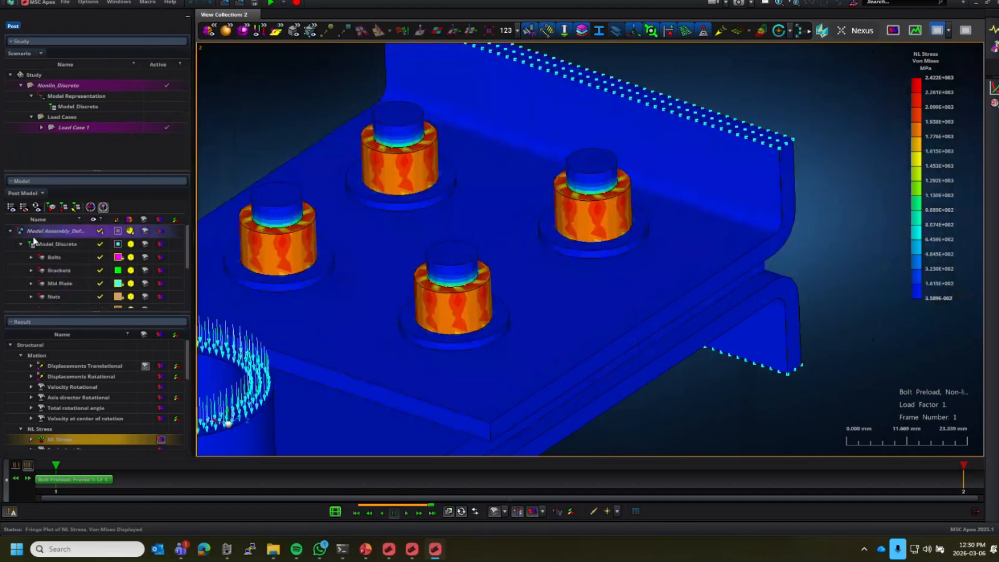
{"action": "left_click", "coordinate": [106, 230]}
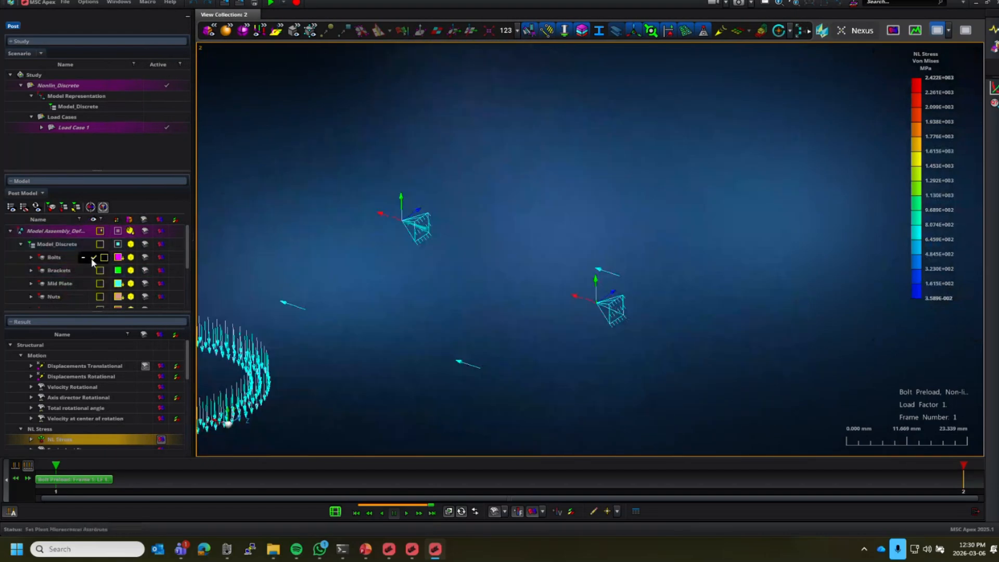
{"action": "left_click", "coordinate": [93, 256]}
Examine the preload von Mises stress along the shanks of the isolated bolts, close up and for all four together.
{"action": "left_click", "coordinate": [929, 120]}
{"action": "scroll", "coordinate": [615, 221], "scroll_direction": "up", "scroll_amount": 6}
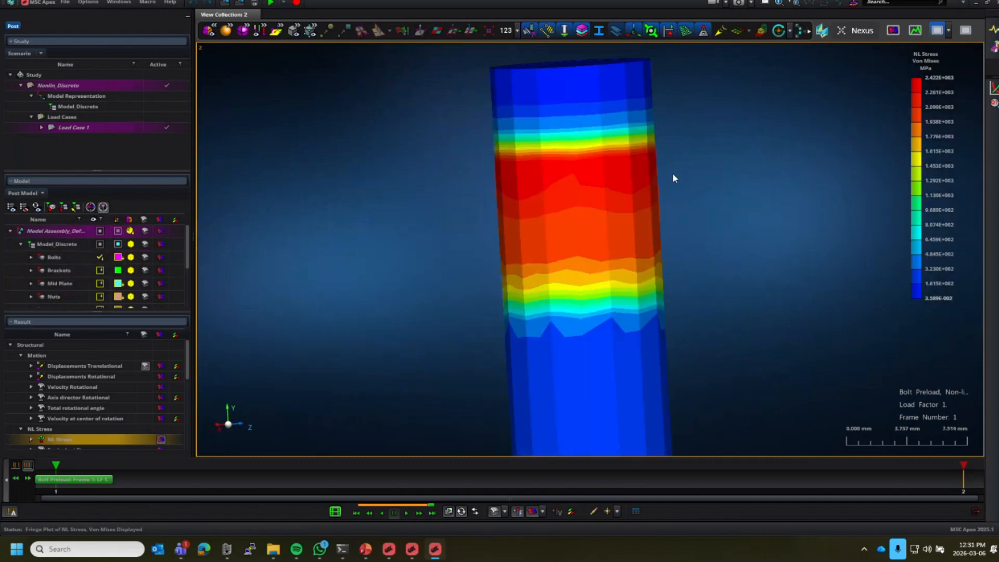
{"action": "left_click", "coordinate": [596, 166]}
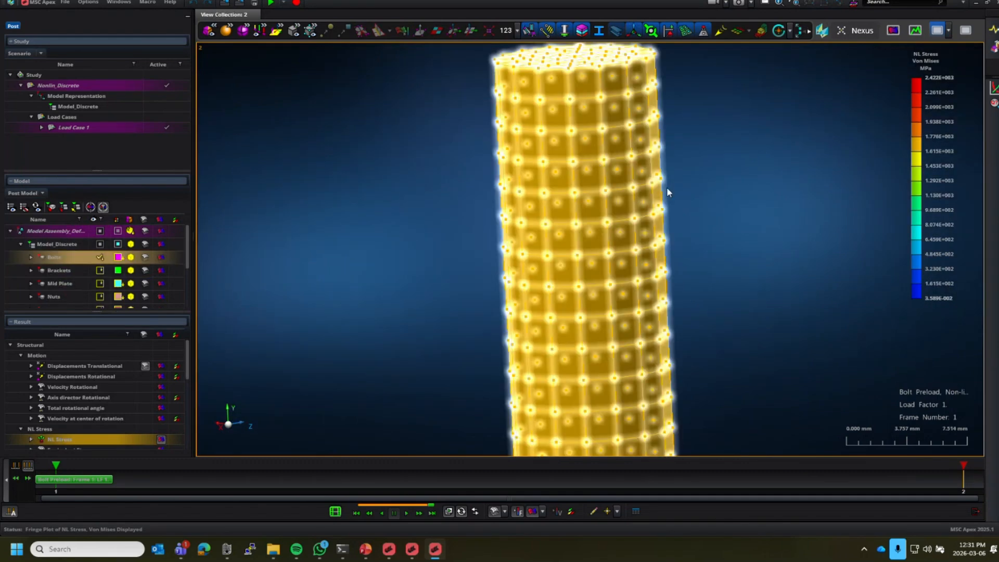
{"action": "middle_click_drag", "start_coordinate": [694, 163], "coordinate": [690, 179]}
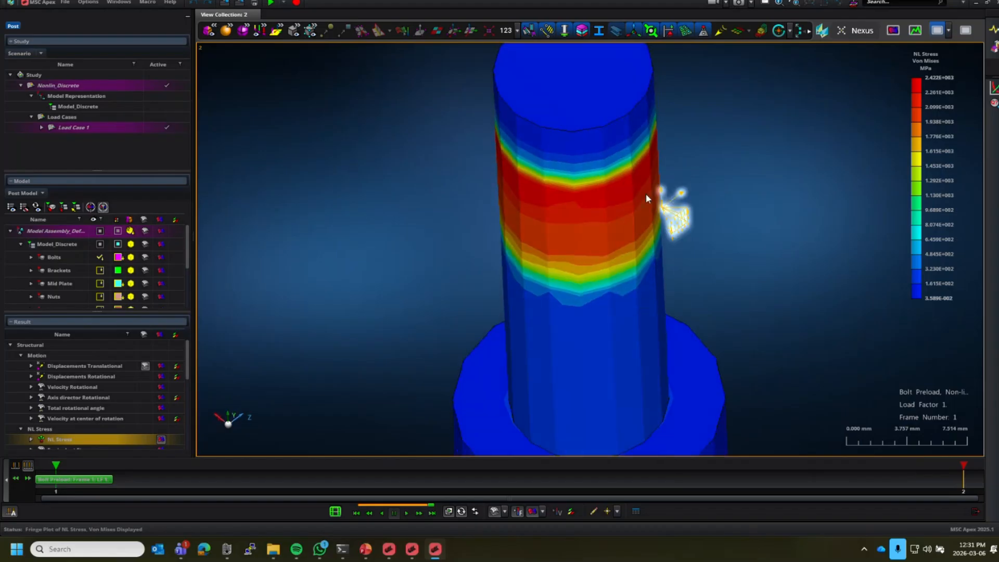
{"action": "scroll", "coordinate": [647, 197], "scroll_direction": "down", "scroll_amount": 3}
{"action": "scroll", "coordinate": [470, 226], "scroll_direction": "down", "scroll_amount": 3}
{"action": "middle_click_drag", "start_coordinate": [470, 226], "coordinate": [645, 236]}
{"action": "scroll", "coordinate": [700, 222], "scroll_direction": "down", "scroll_amount": 3}
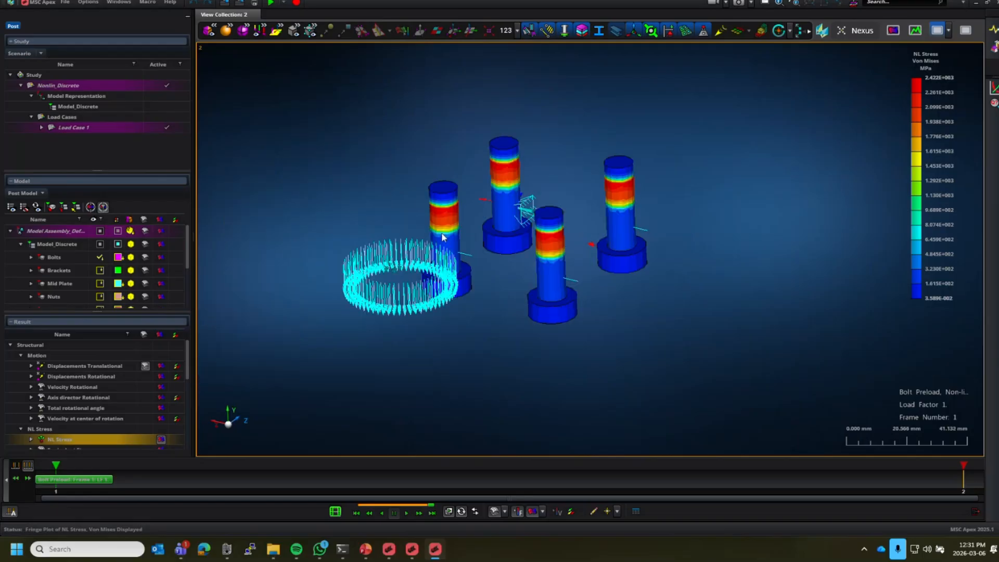
Show the whole model assembly again and examine the preload von Mises stress on one of the nuts.
{"action": "left_click", "coordinate": [94, 232]}
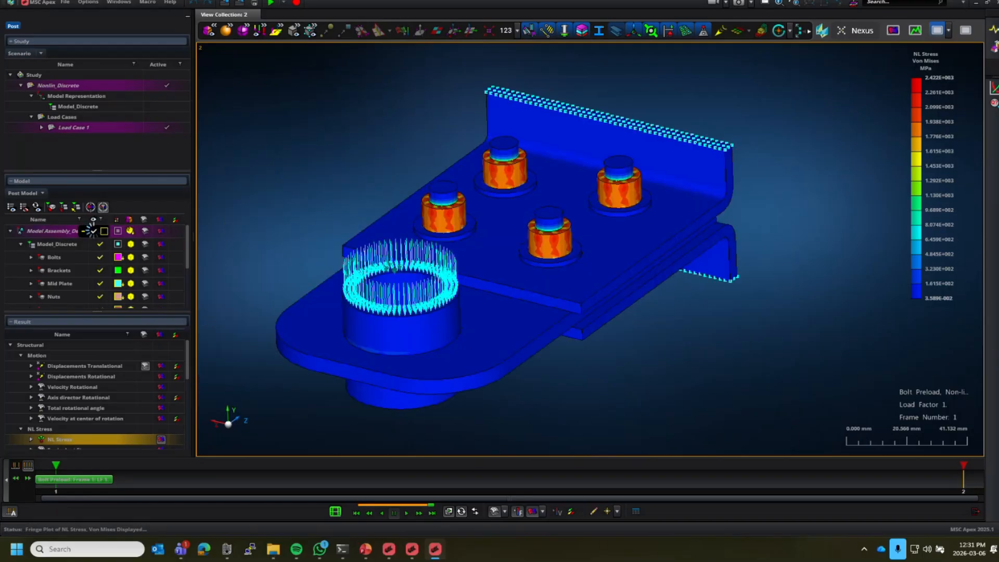
{"action": "scroll", "coordinate": [630, 189], "scroll_direction": "up", "scroll_amount": 3}
{"action": "scroll", "coordinate": [635, 180], "scroll_direction": "up", "scroll_amount": 5}
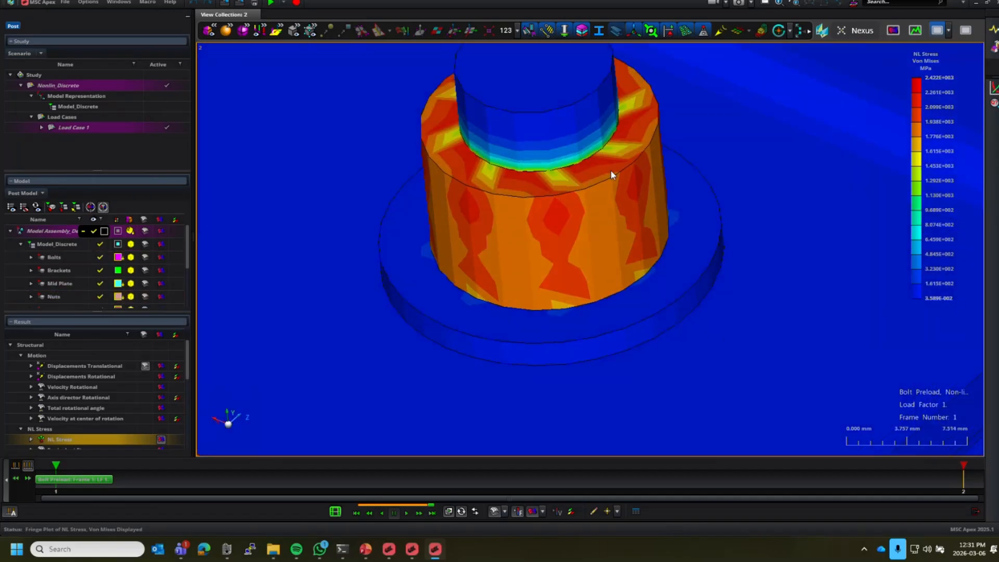
{"action": "scroll", "coordinate": [504, 173], "scroll_direction": "up", "scroll_amount": 5}
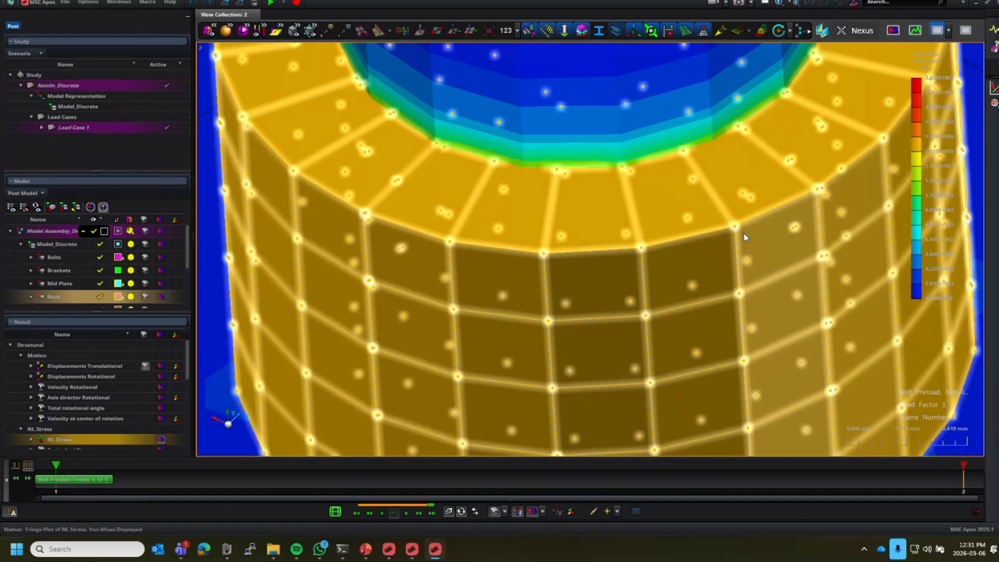
{"action": "scroll", "coordinate": [661, 229], "scroll_direction": "down", "scroll_amount": 8}
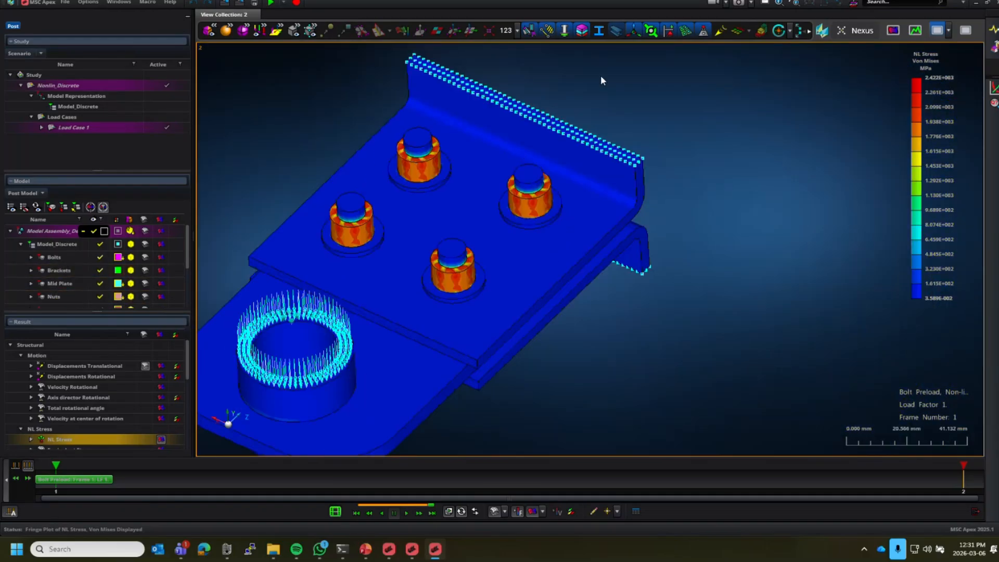
{"action": "right_click", "coordinate": [600, 76]}
{"action": "mouse_move", "coordinate": [588, 83]}
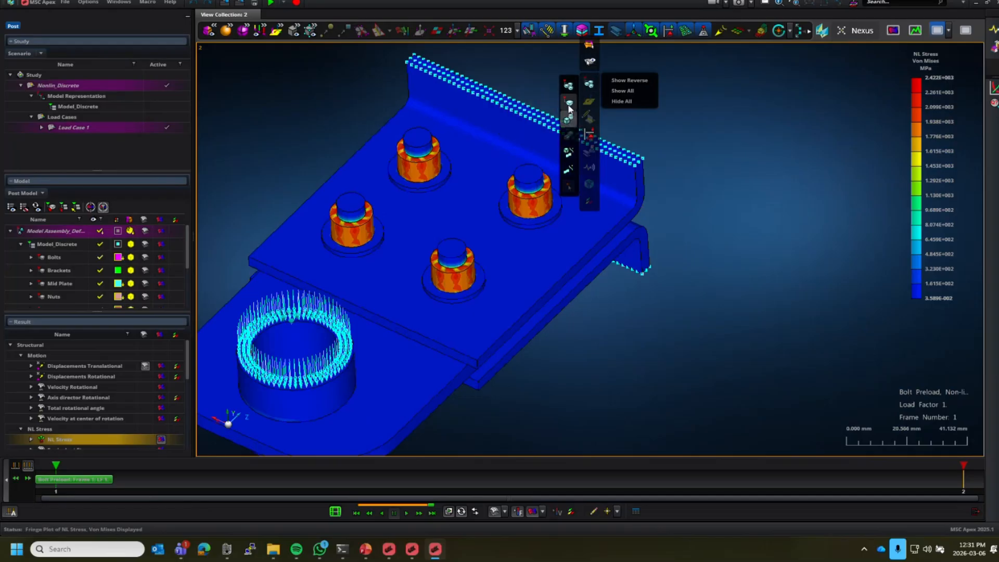
{"action": "mouse_move", "coordinate": [587, 138]}
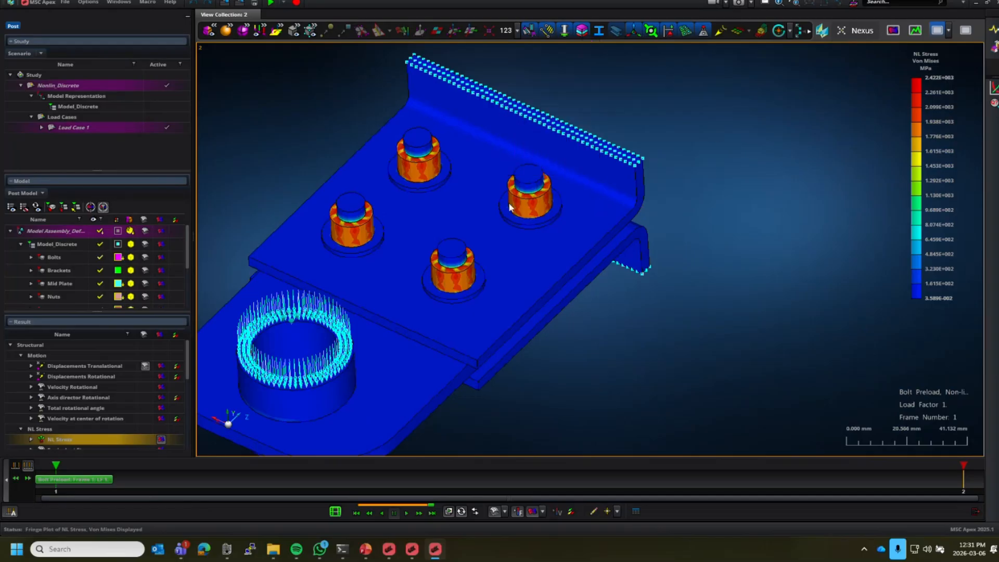
Examine the preload stress close up where the bolt shank meets the nut's upper face.
{"action": "scroll", "coordinate": [594, 175], "scroll_direction": "up", "scroll_amount": 8}
{"action": "scroll", "coordinate": [609, 199], "scroll_direction": "up", "scroll_amount": 10}
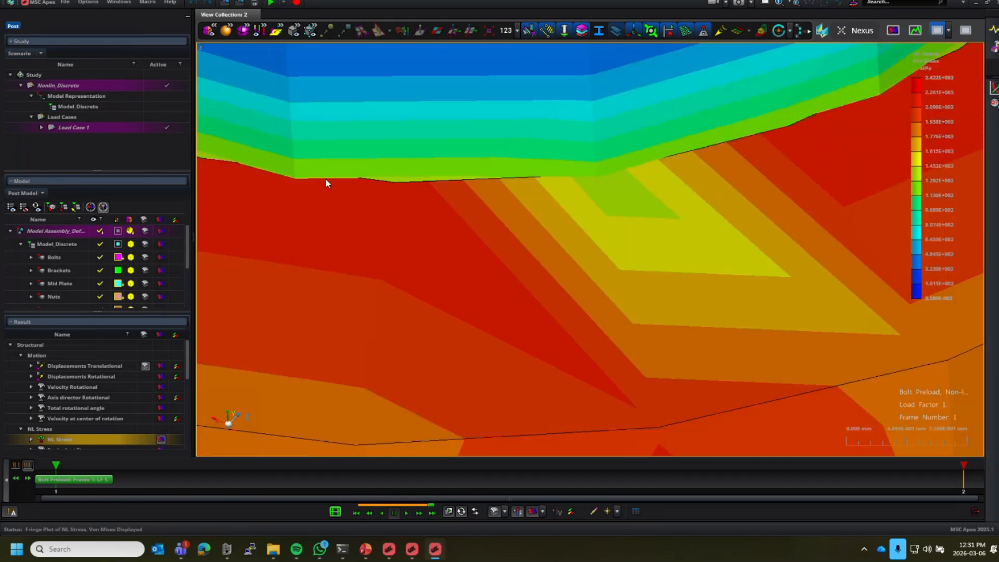
{"action": "scroll", "coordinate": [339, 211], "scroll_direction": "down", "scroll_amount": 3}
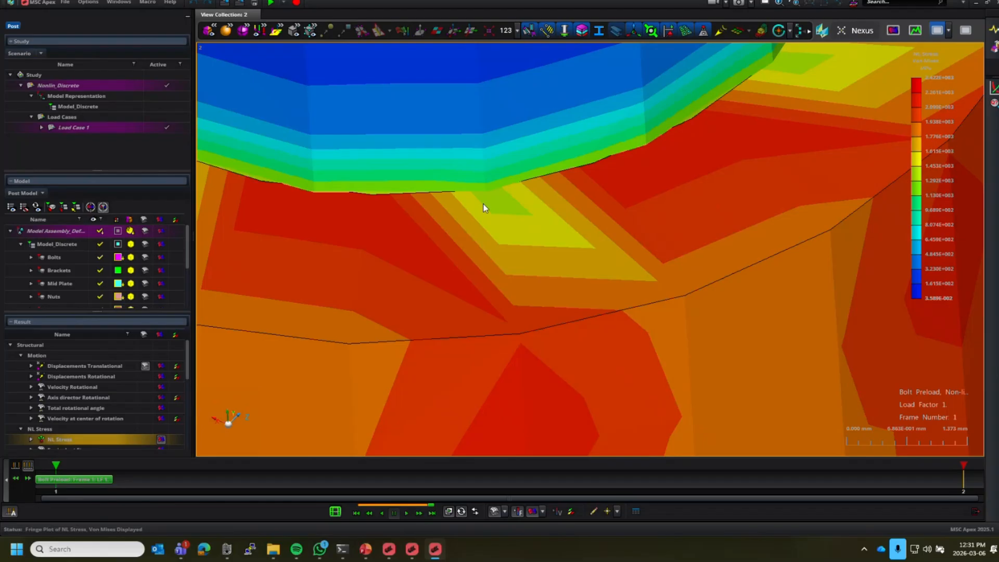
{"action": "scroll", "coordinate": [490, 194], "scroll_direction": "up", "scroll_amount": 3}
{"action": "scroll", "coordinate": [489, 194], "scroll_direction": "down", "scroll_amount": 2}
{"action": "scroll", "coordinate": [493, 203], "scroll_direction": "down", "scroll_amount": 10}
{"action": "scroll", "coordinate": [489, 193], "scroll_direction": "down", "scroll_amount": 5}
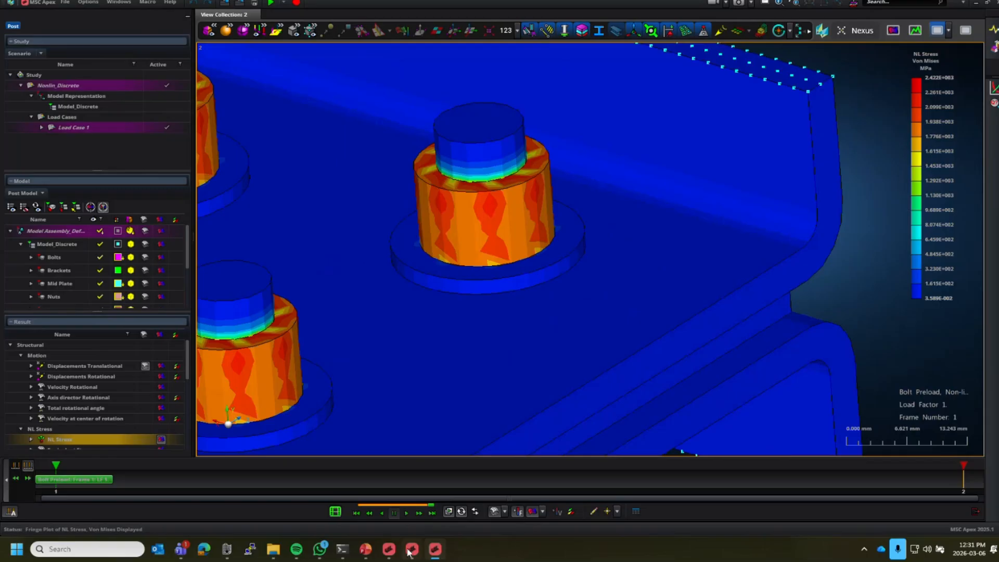
Switch to the MSC Apex session with Model_Analytic and examine the side load von Mises stress around a nut and across the assembly.
{"action": "left_click", "coordinate": [412, 549]}
{"action": "scroll", "coordinate": [708, 232], "scroll_direction": "up", "scroll_amount": 10}
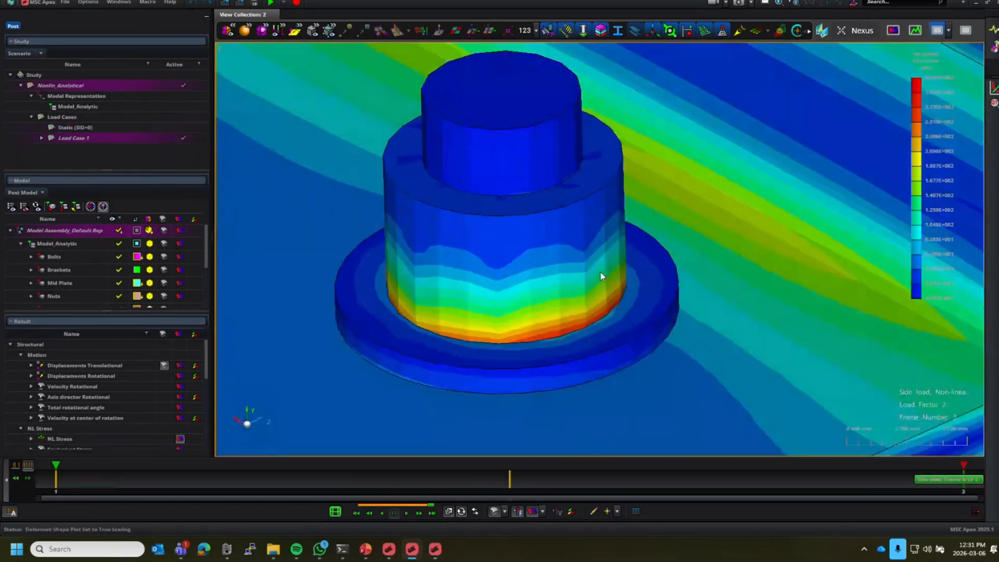
{"action": "middle_click_drag", "start_coordinate": [601, 273], "coordinate": [598, 273]}
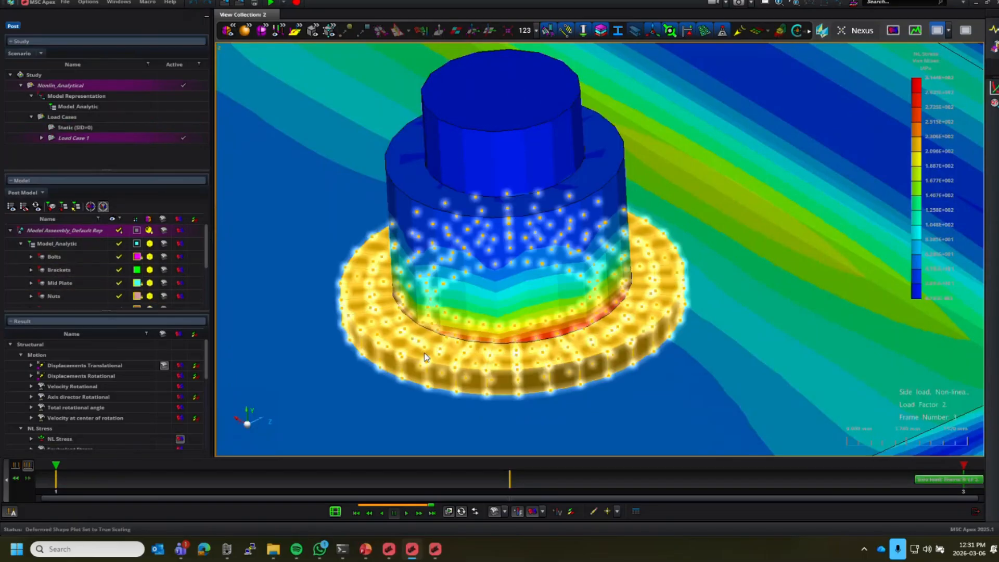
{"action": "mouse_move", "coordinate": [616, 294]}
{"action": "middle_mouse_down"}
{"action": "mouse_move", "coordinate": [601, 289]}
{"action": "mouse_move", "coordinate": [617, 289]}
{"action": "middle_mouse_up"}
{"action": "scroll", "coordinate": [488, 315], "scroll_direction": "down", "scroll_amount": 5}
{"action": "middle_click_drag", "start_coordinate": [488, 319], "coordinate": [491, 278]}
{"action": "scroll", "coordinate": [492, 278], "scroll_direction": "down", "scroll_amount": 5}
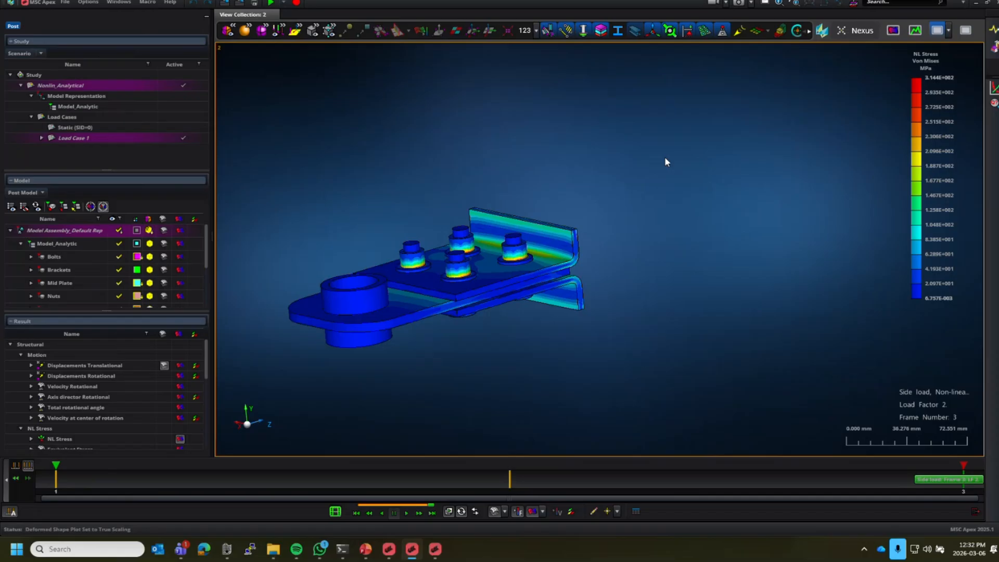
Switch to PowerPoint and start the slide show of Apex_Contact_STS.pptx on the title slide.
{"action": "left_click", "coordinate": [365, 556]}
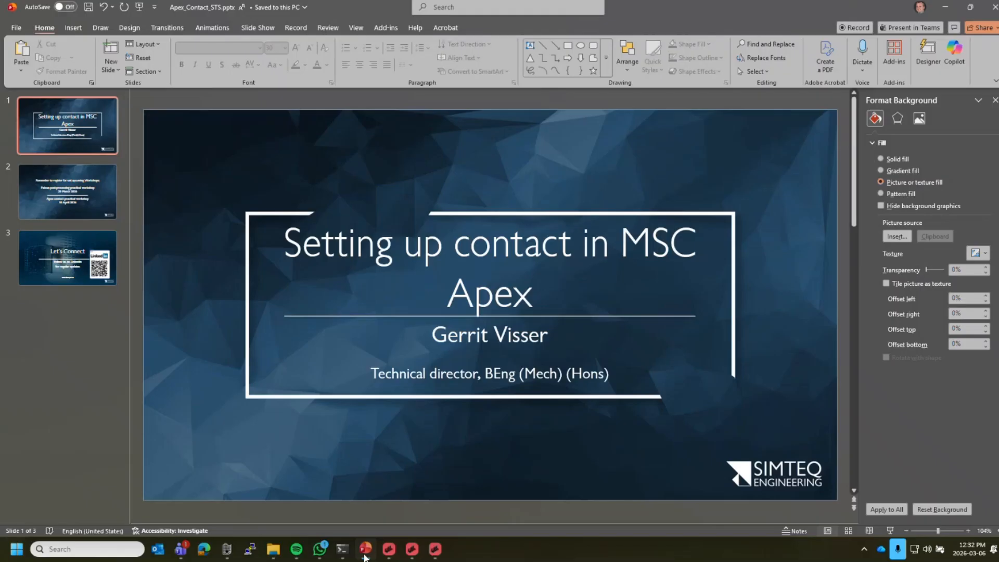
{"action": "left_click", "coordinate": [890, 530]}
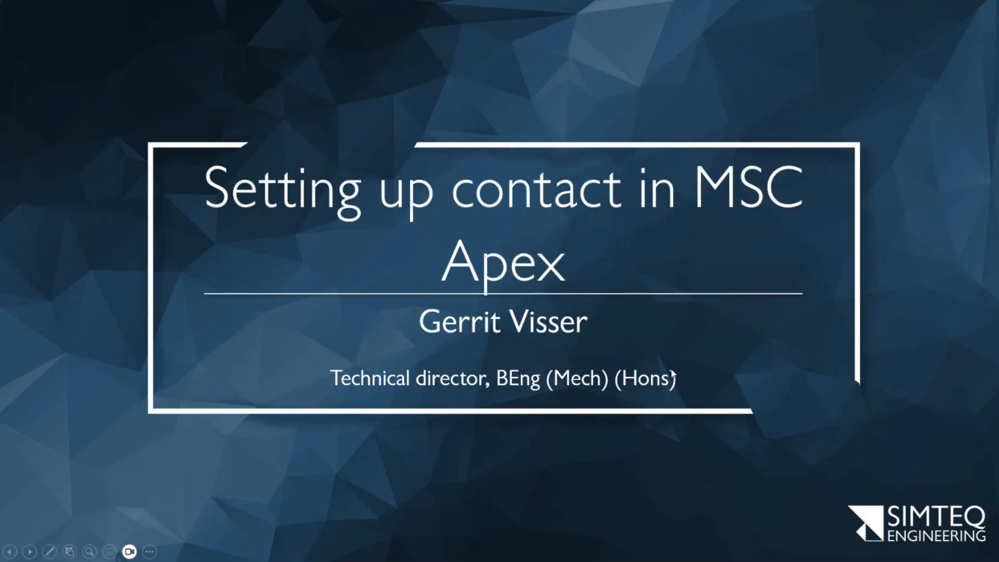